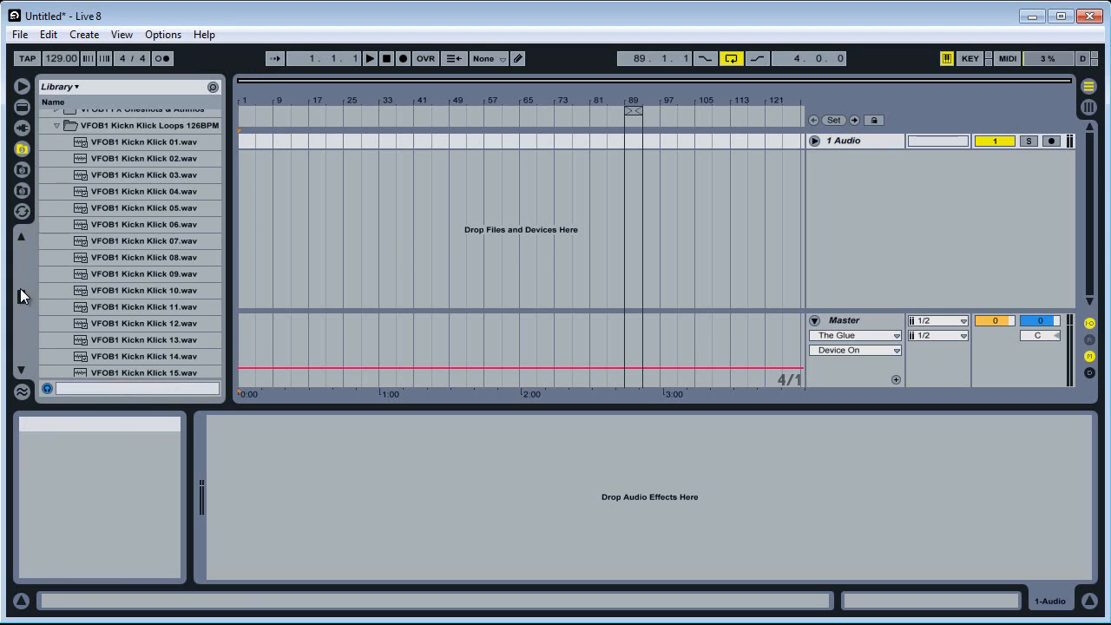
Open the NBT1 Synths Root C folder inside the WAV folder of Big Room Tools Vol 1 in the library
drag(20, 288, 16, 225)
click(51, 215)
click(55, 215)
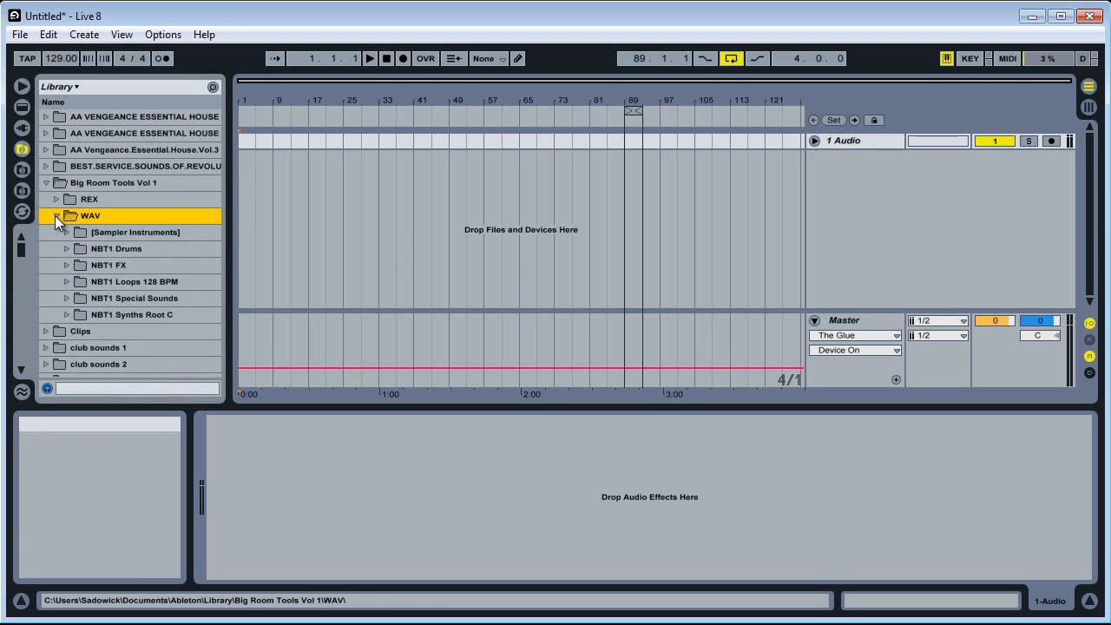
click(69, 313)
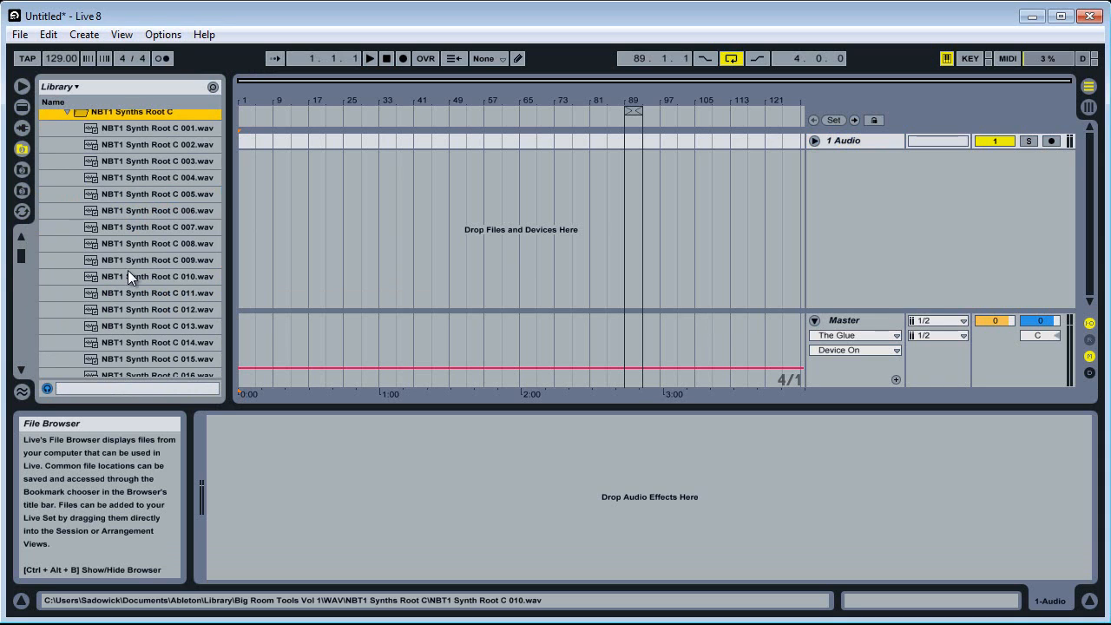
Set the master volume to -3.0 dB and the preview volume to -3.9 dB, and audition NBT1 Synth Root C 002.wav
drag(1006, 314, 1029, 312)
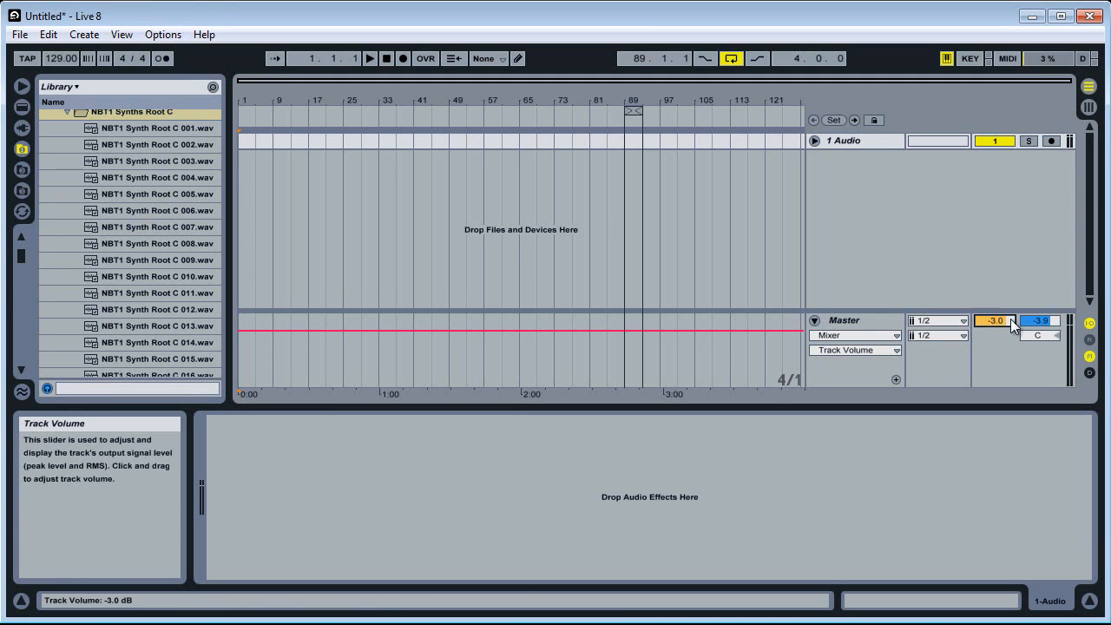
click(97, 147)
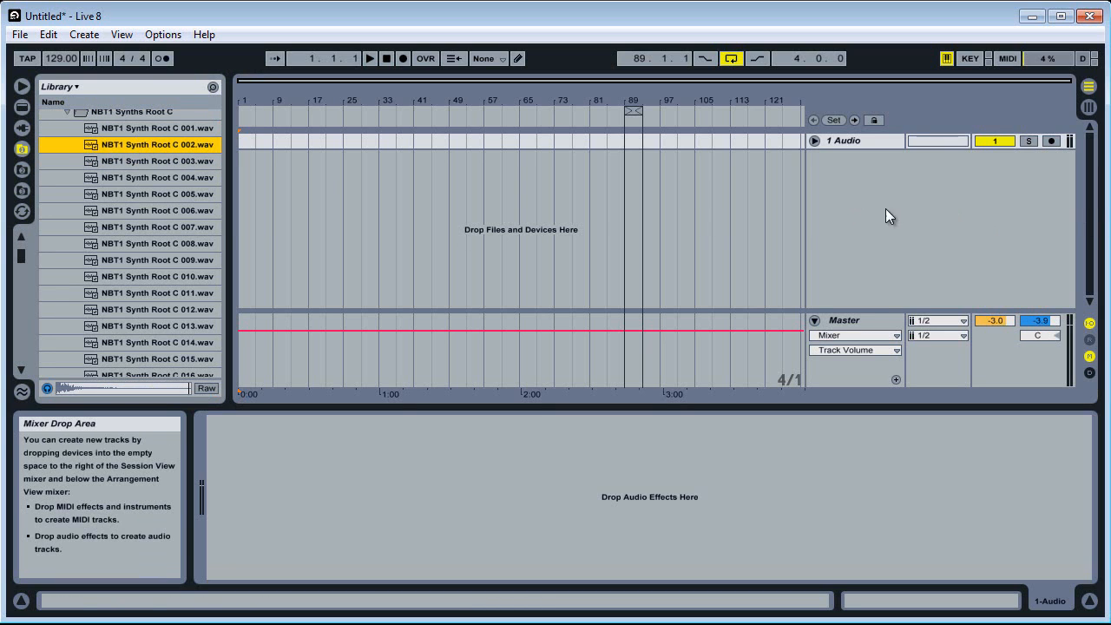
Load NBT1 Synth Root C 002.wav into Simpler on a new MIDI track and set the Simpler volume to -6.75 dB
right_click(859, 209)
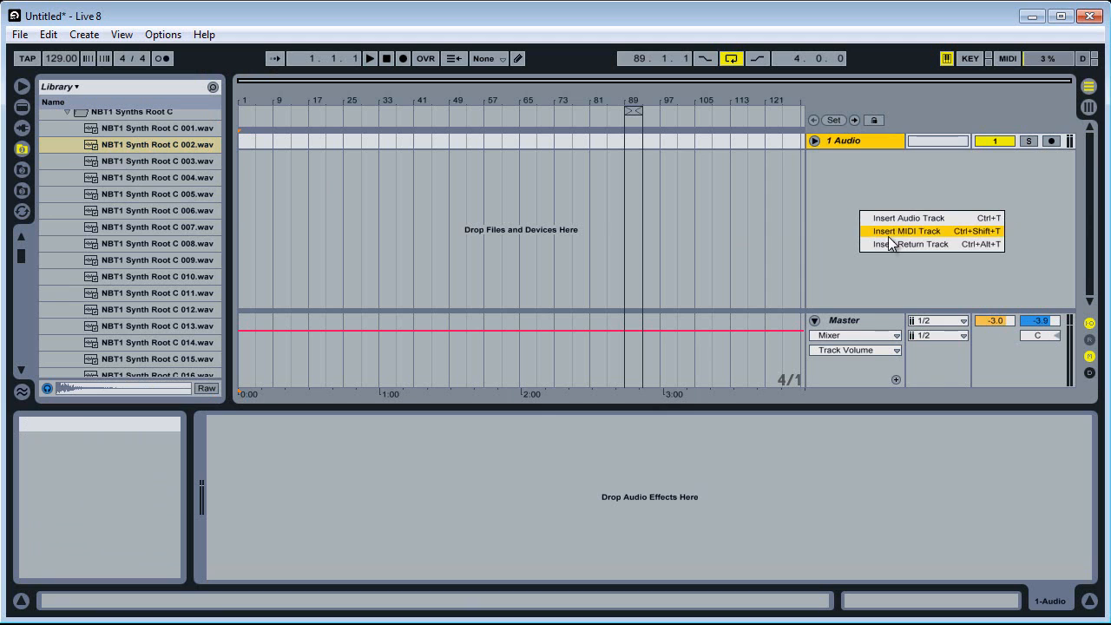
click(891, 233)
click(814, 160)
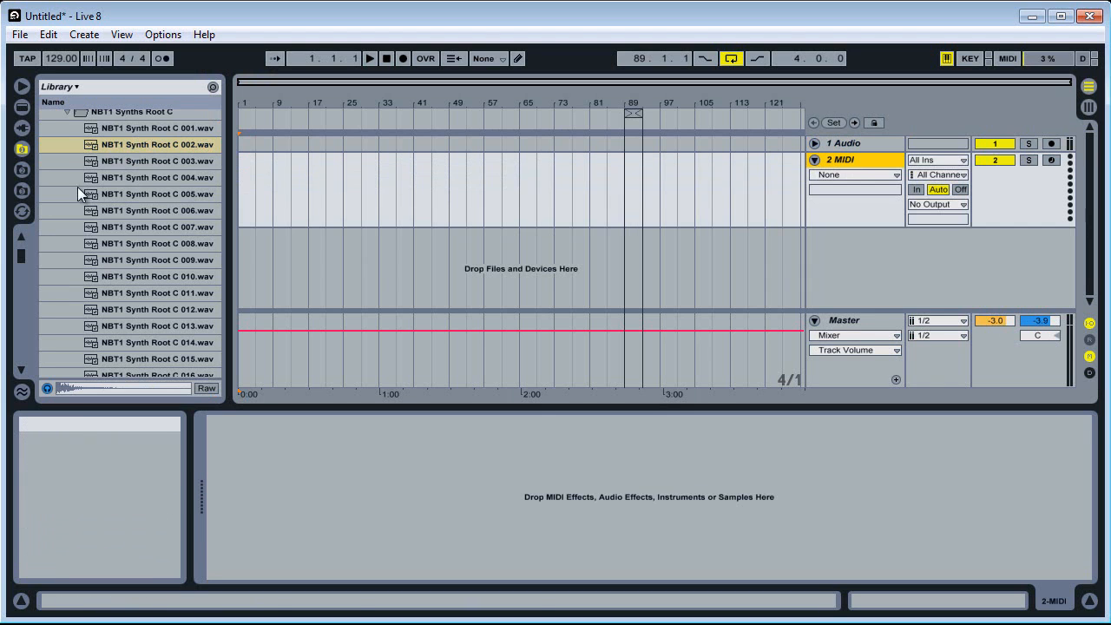
drag(328, 462, 330, 463)
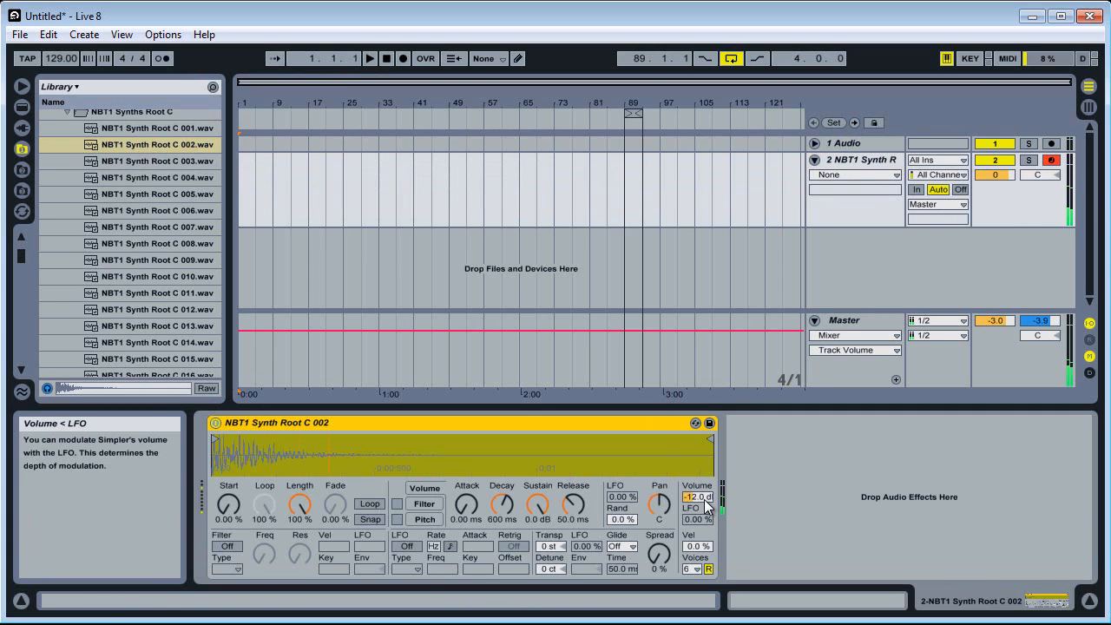
mouse_move(705, 499)
mouse_down()
mouse_move(705, 489)
mouse_move(706, 504)
mouse_up()
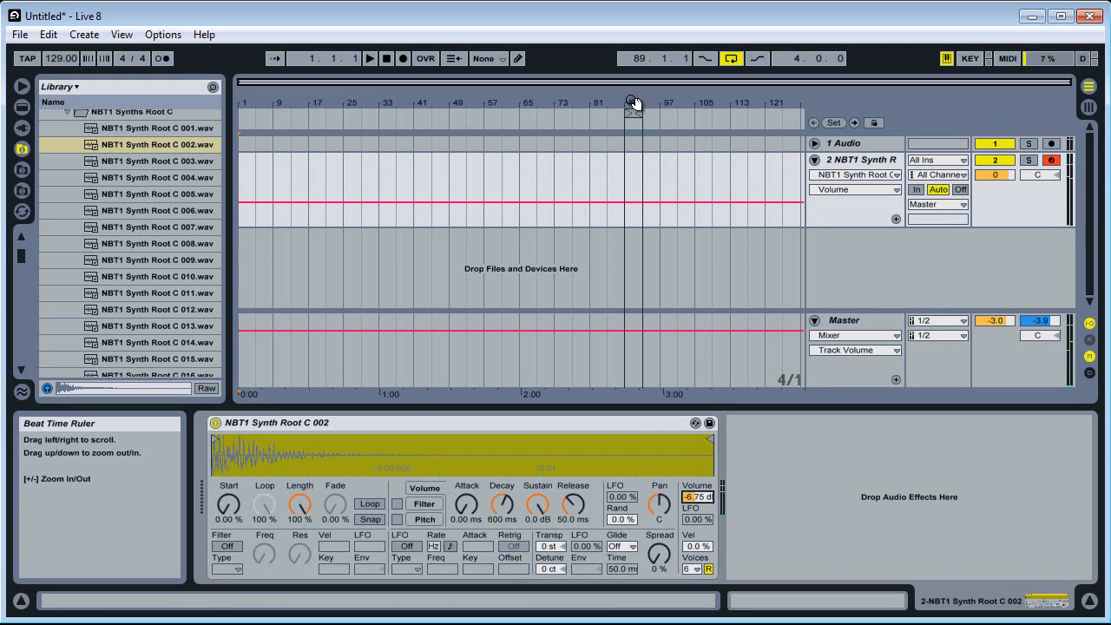
Insert an empty two-bar MIDI clip on the synth track from 89.1.1 to 91.1.1
drag(632, 104, 684, 156)
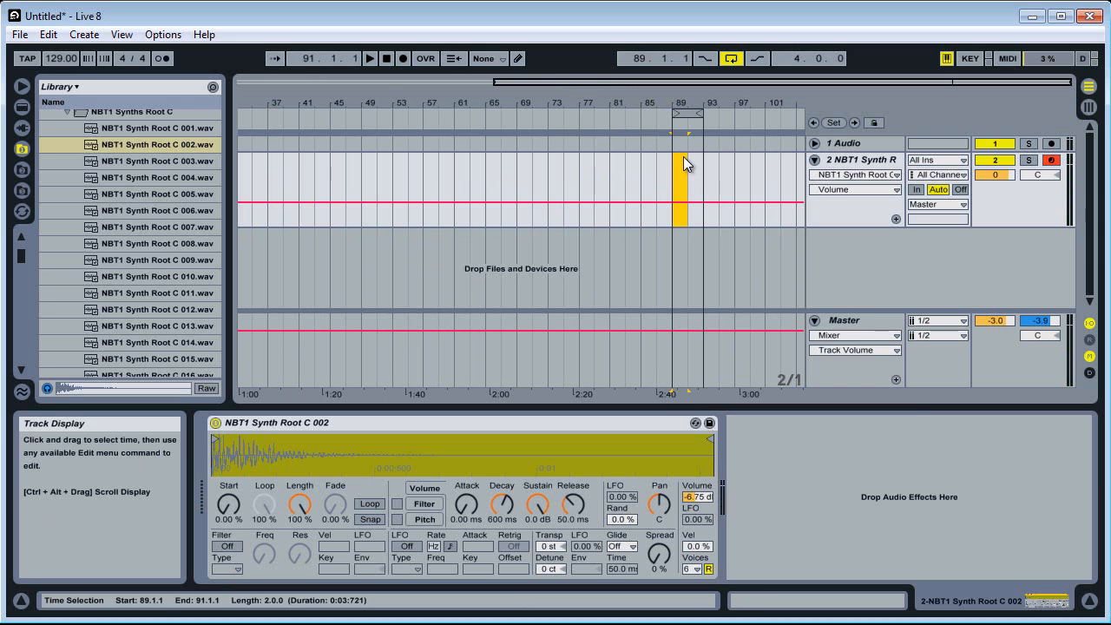
right_click(683, 156)
click(739, 237)
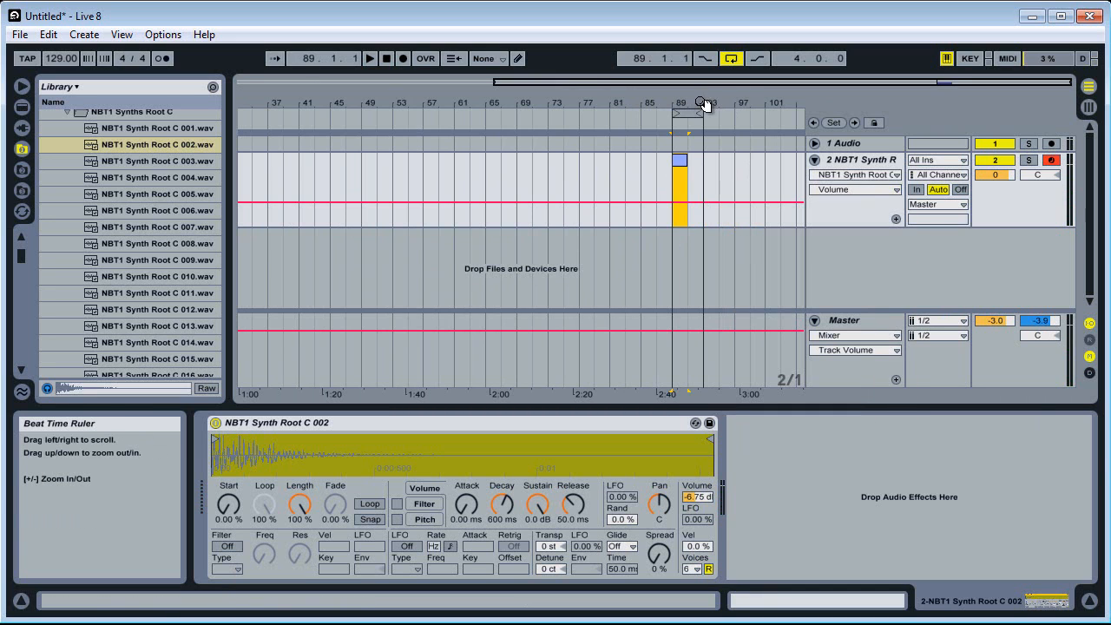
Fit the arrangement loop to the two-bar clip at bar 89, keep looping on, and test its playback
drag(700, 105, 666, 115)
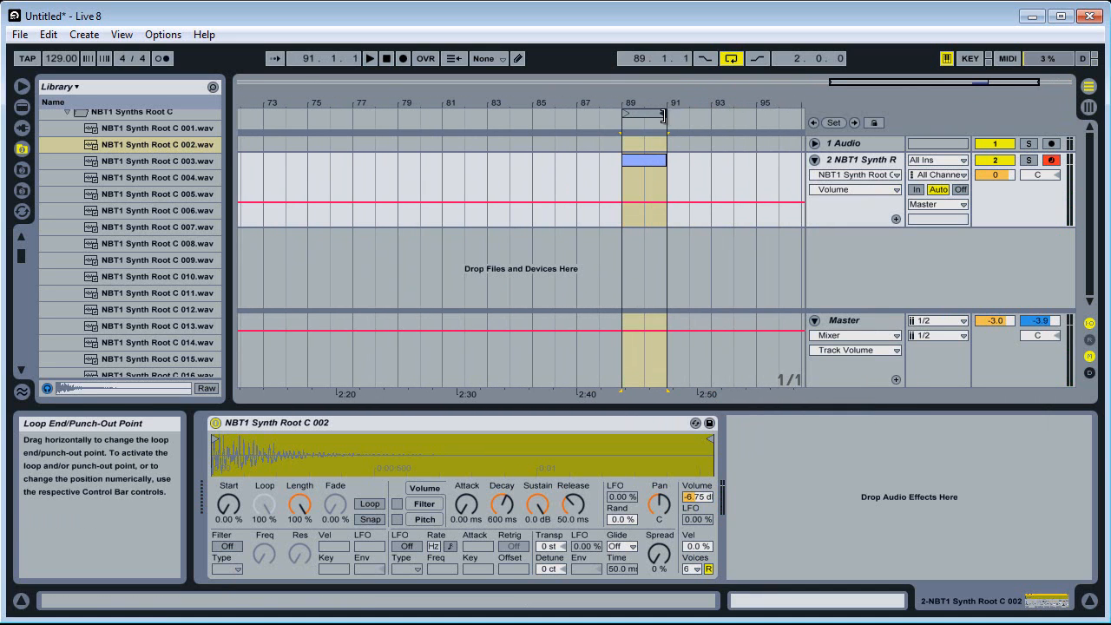
right_click(645, 108)
click(660, 114)
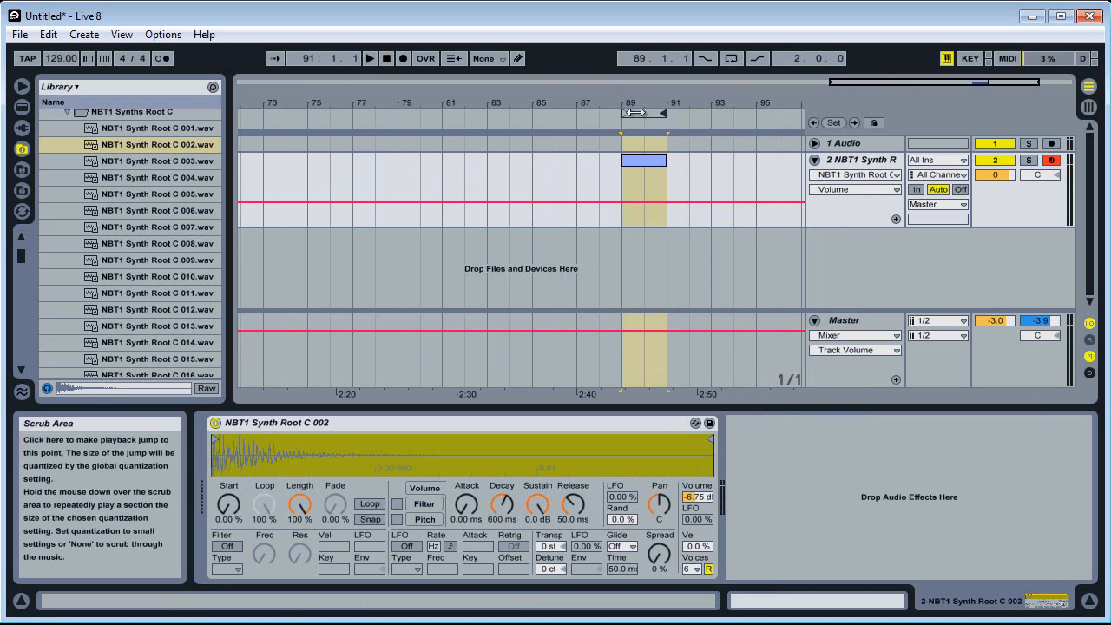
right_click(636, 112)
click(648, 116)
key(space)
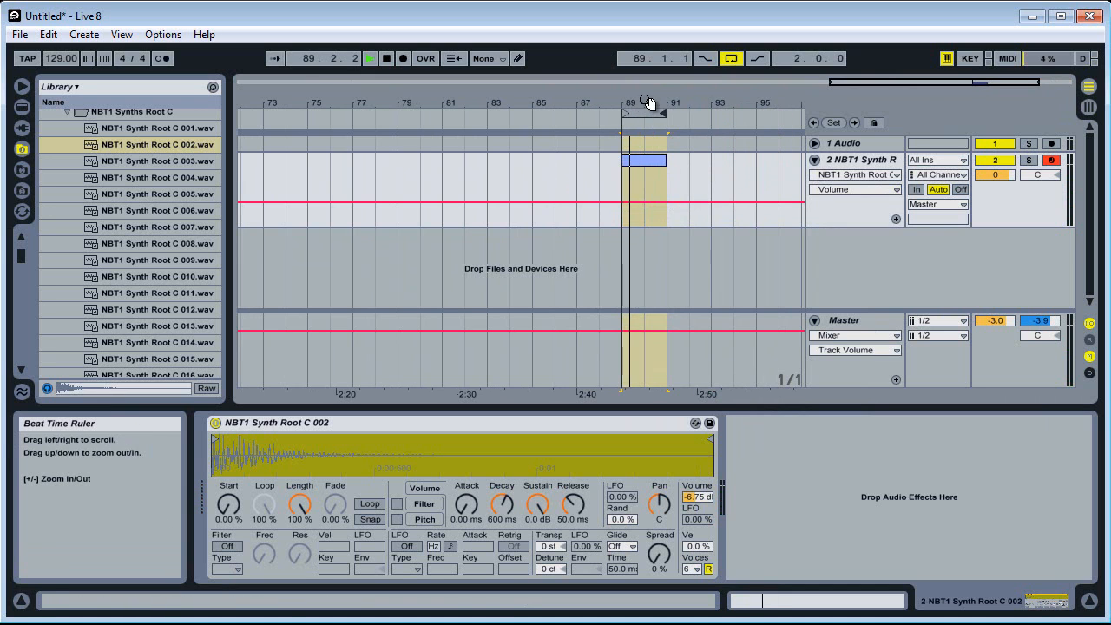
drag(645, 101, 512, 106)
key(space)
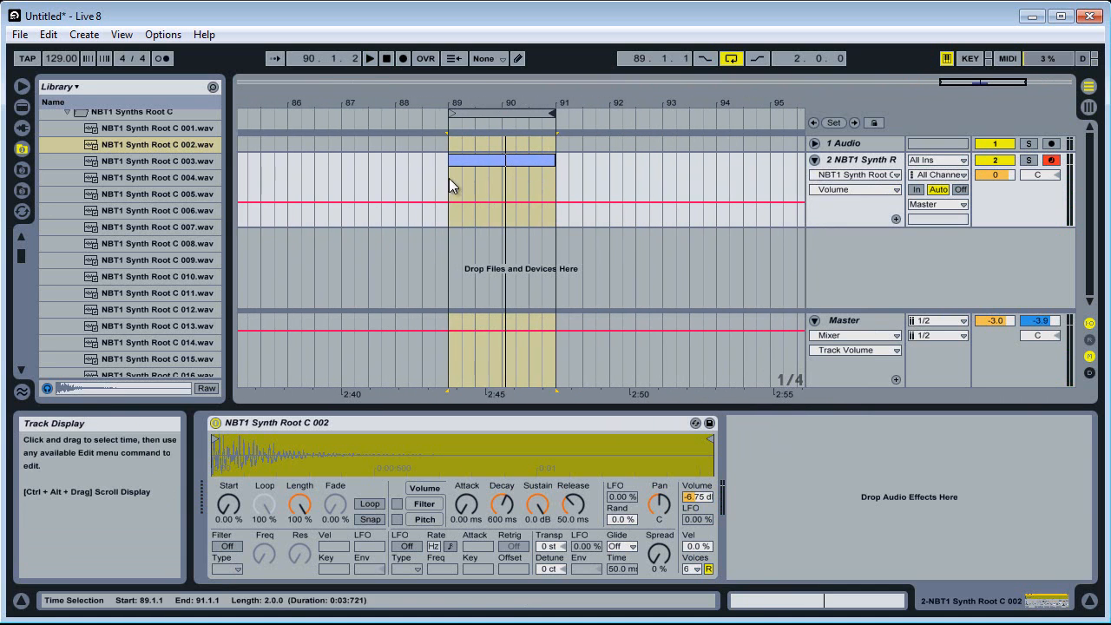
Turn on the metronome and play the arrangement from 89.1.1
click(162, 58)
click(447, 182)
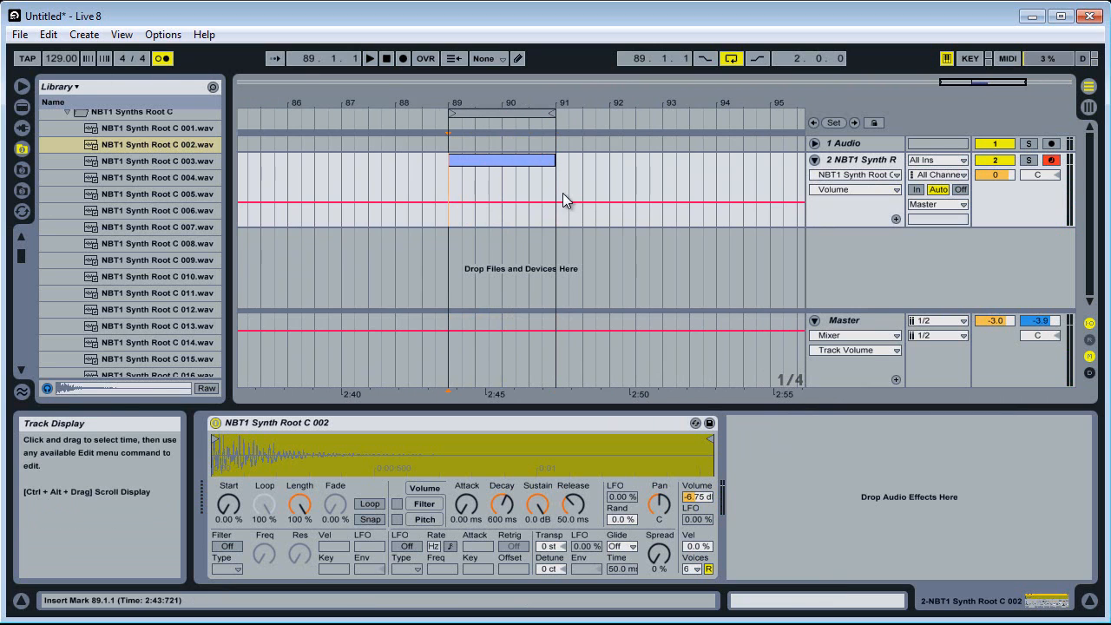
key(space)
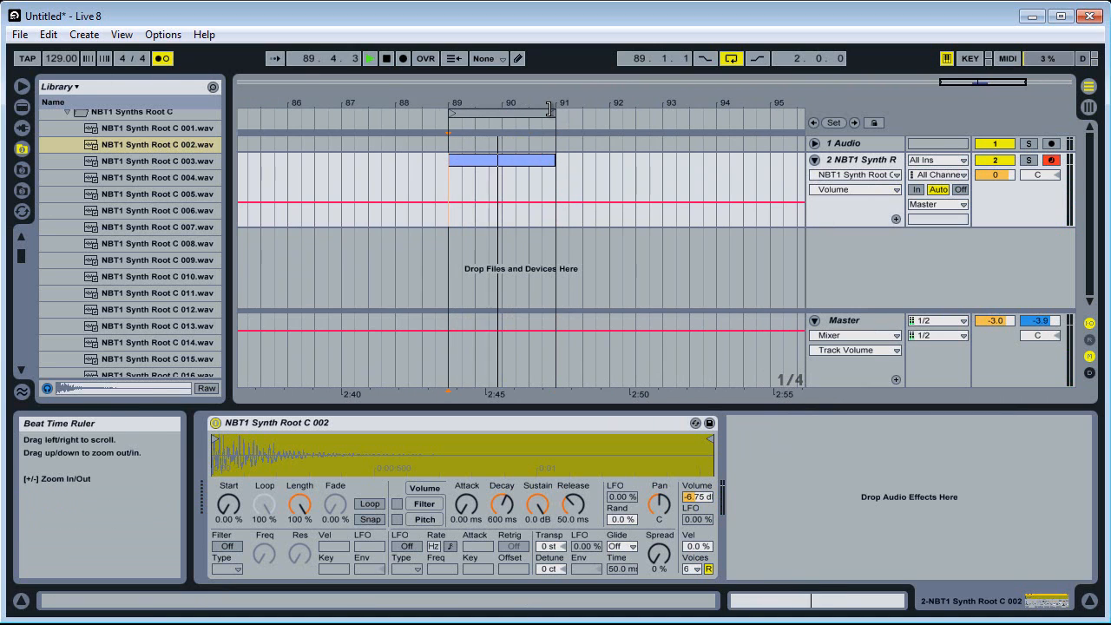
Shorten both the arrangement loop and the MIDI clip to one bar, ending at bar 90
drag(549, 108, 501, 111)
key(space)
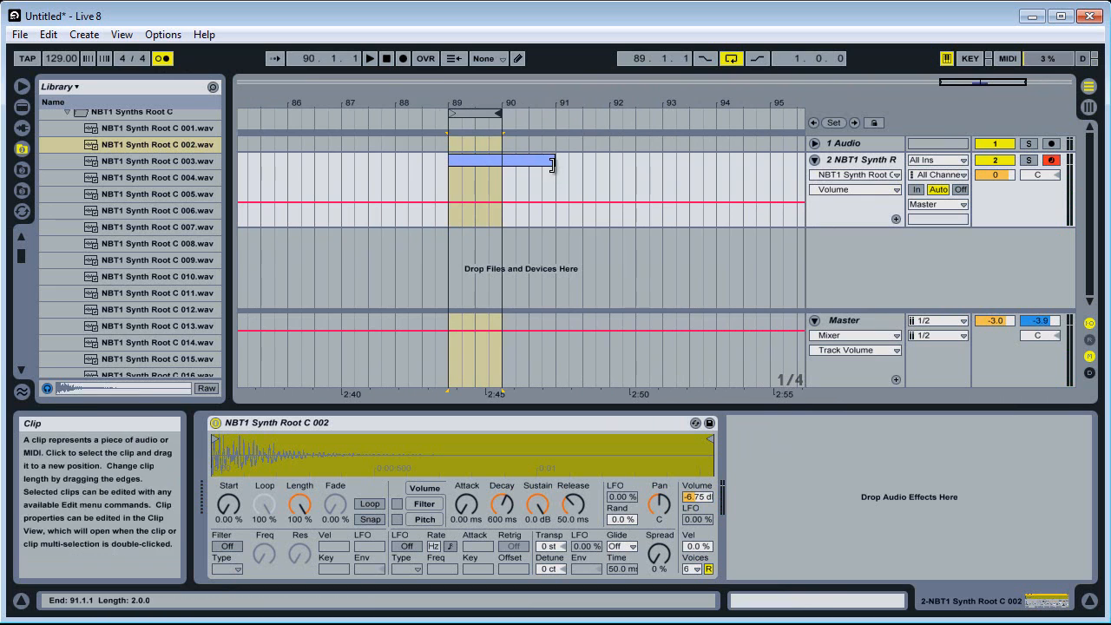
drag(553, 165, 502, 165)
Show the MIDI clip's note editor and consolidate the clip to its one-bar length
key(shift+Tab)
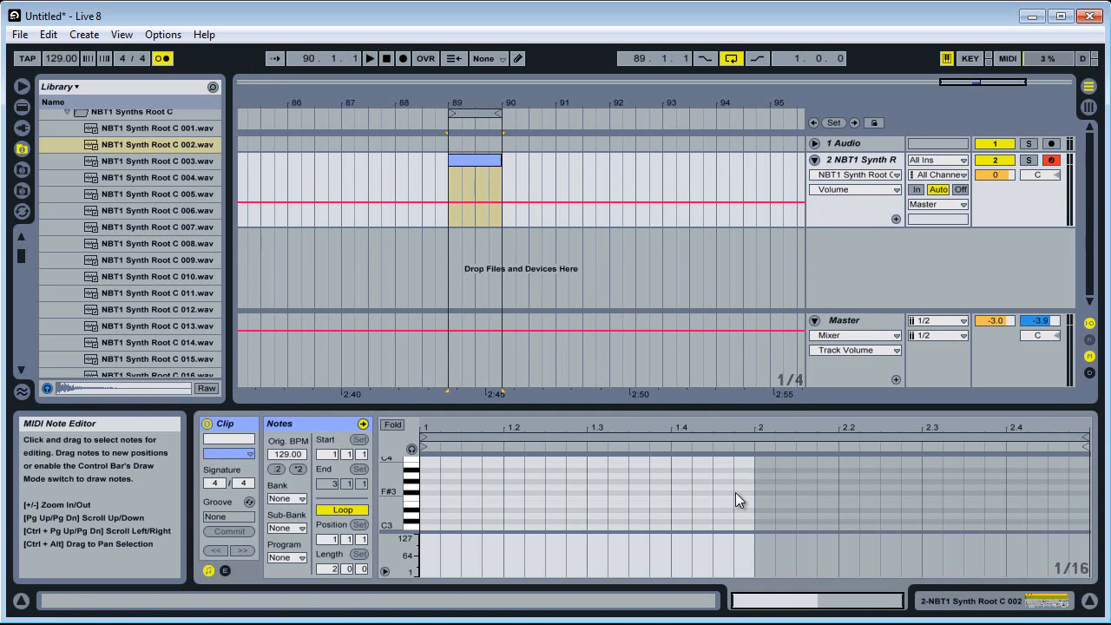
right_click(486, 160)
click(547, 279)
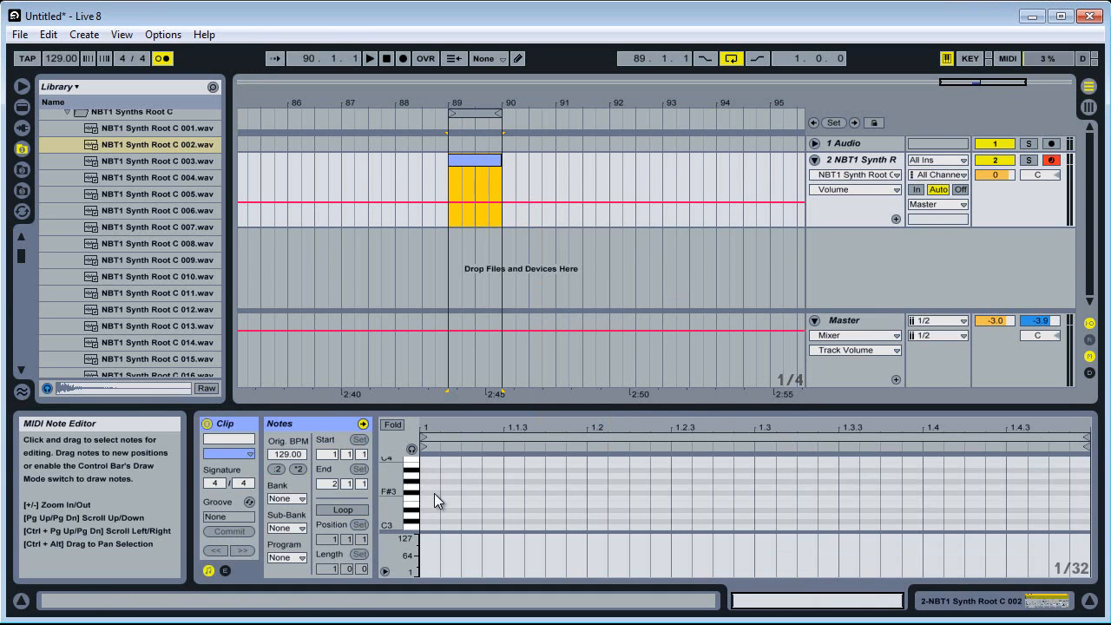
Draw an F3 note at 1.1.3 in Draw mode with the note grid set to 1/8, and play the loop
key(ctrl+b)
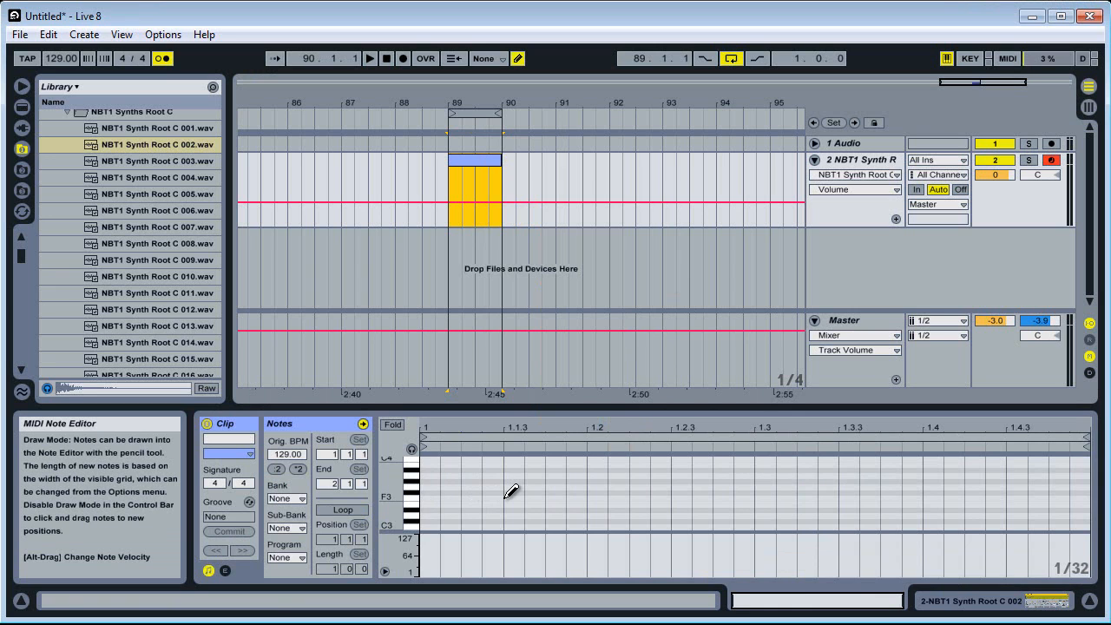
right_click(501, 491)
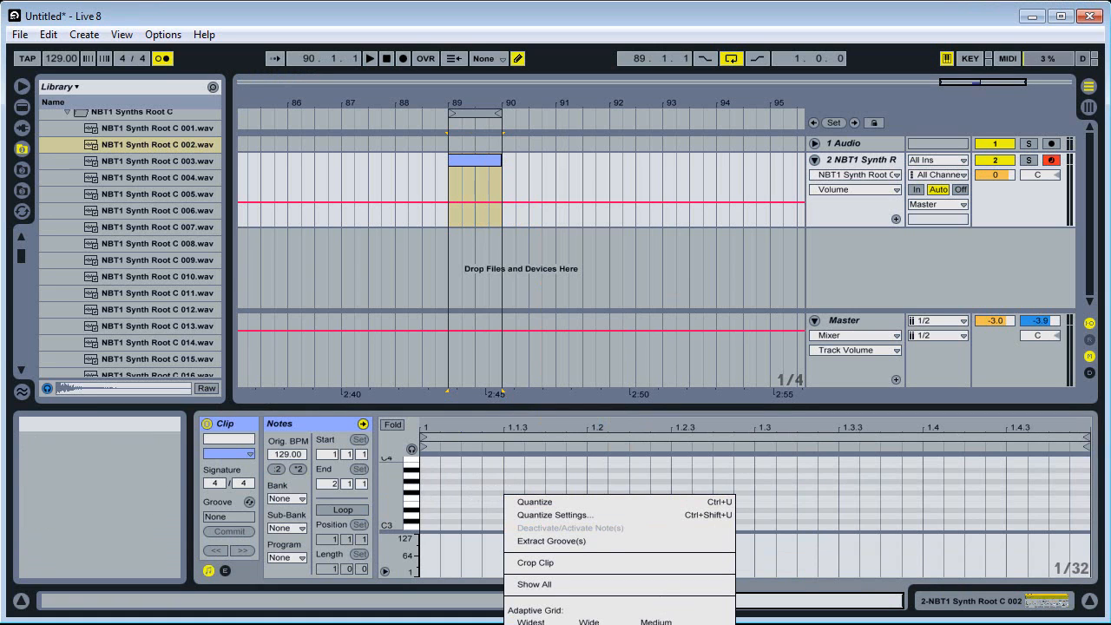
click(530, 622)
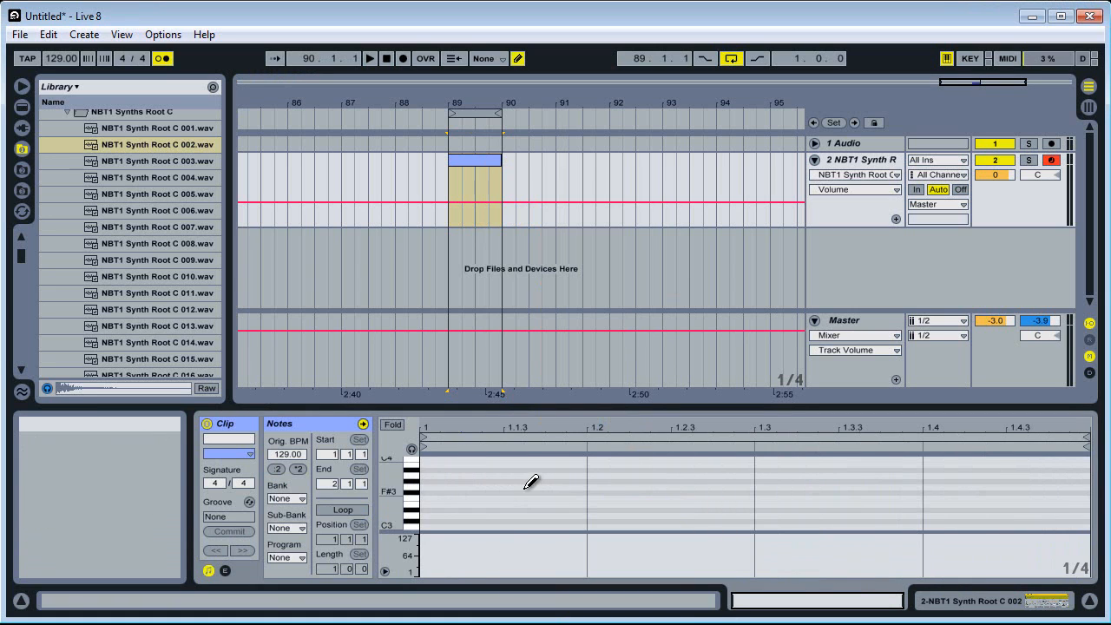
key(space)
right_click(568, 500)
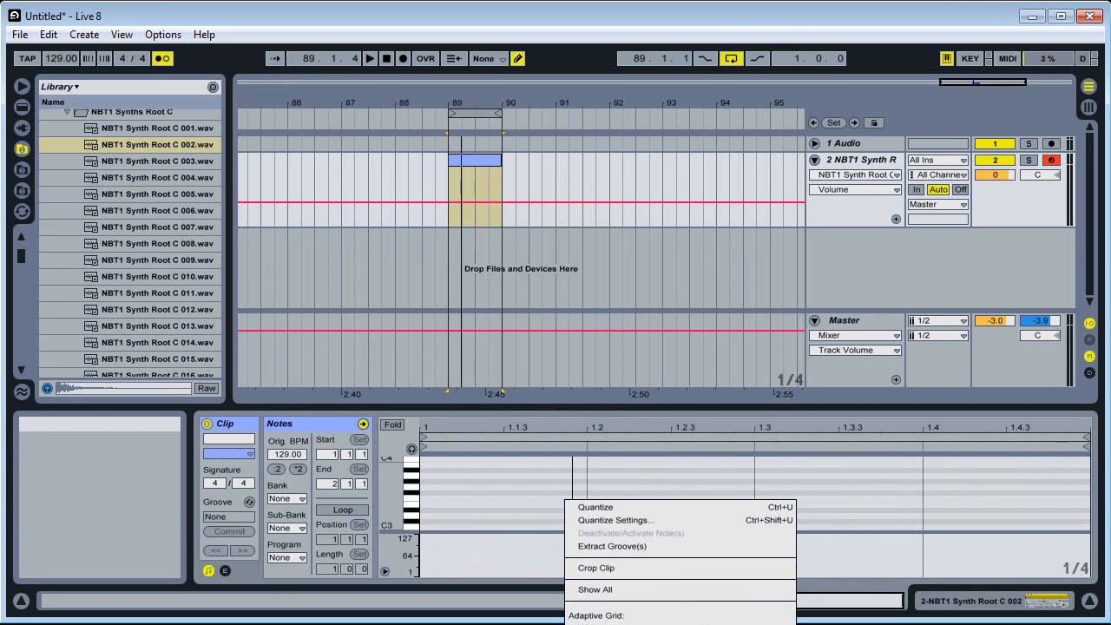
click(608, 623)
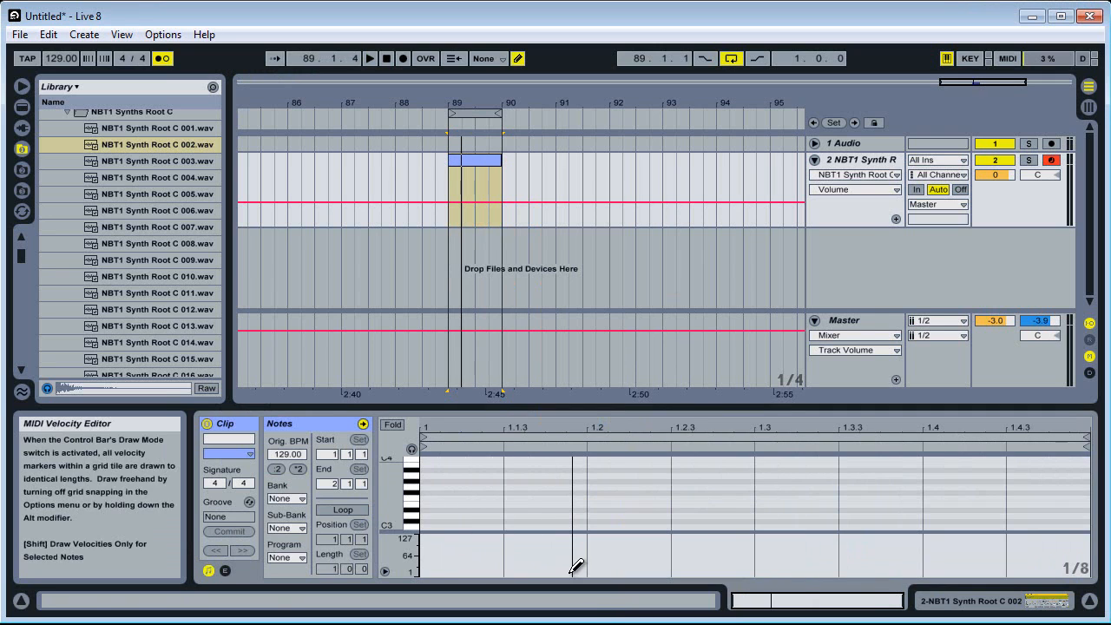
click(539, 497)
key(space)
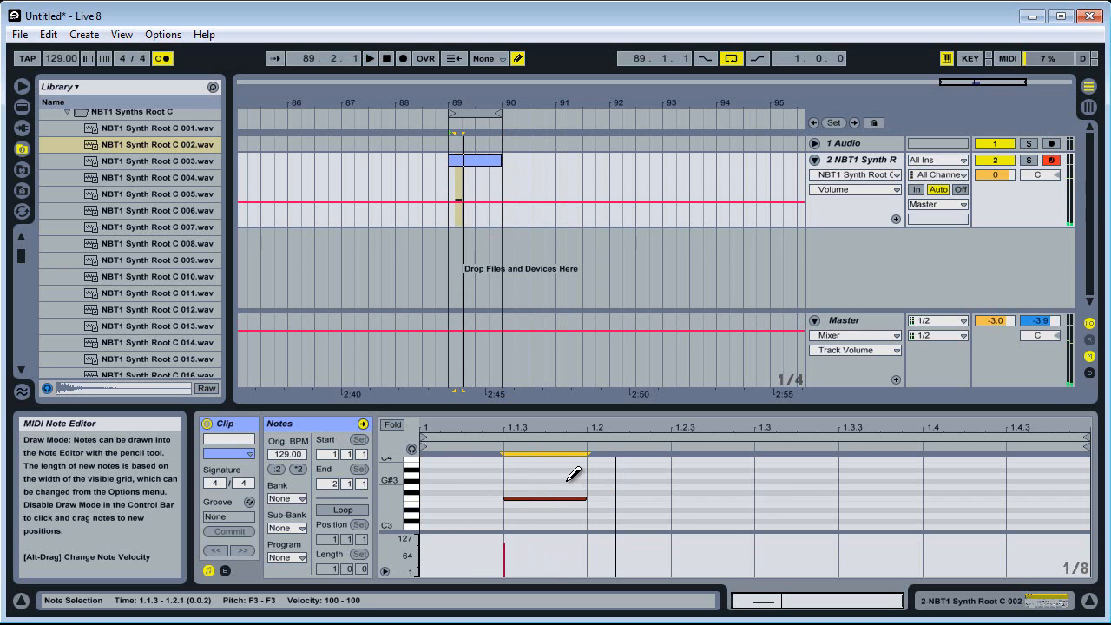
With a 1/32 note grid, move the F3 note one grid step later and shorten it to end at beat 1.2
right_click(569, 483)
click(608, 623)
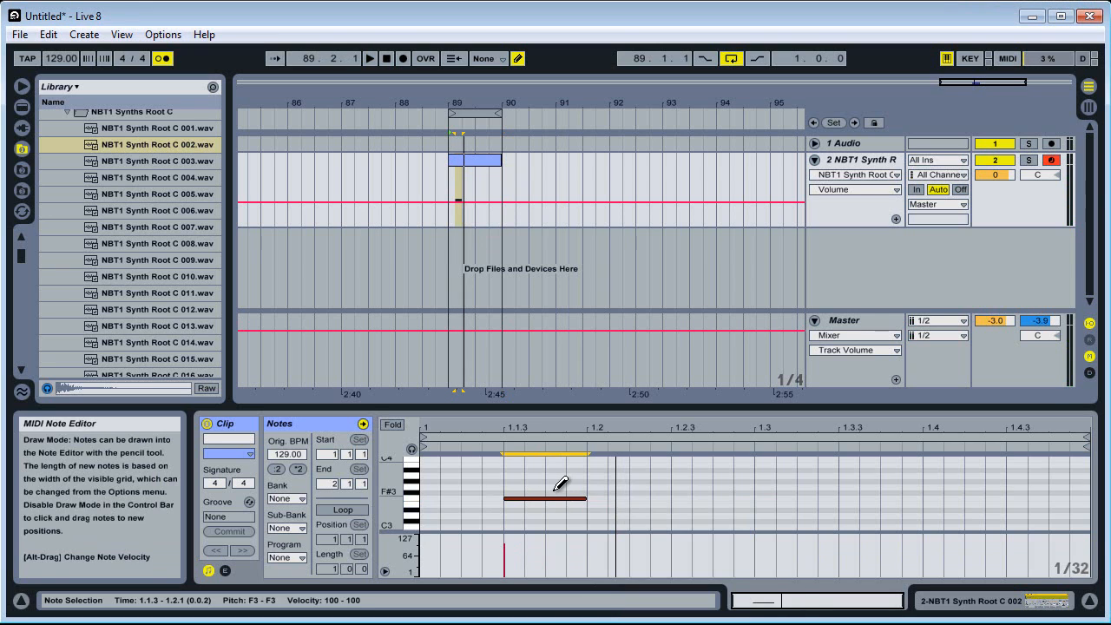
key(ctrl+b)
drag(539, 499, 554, 500)
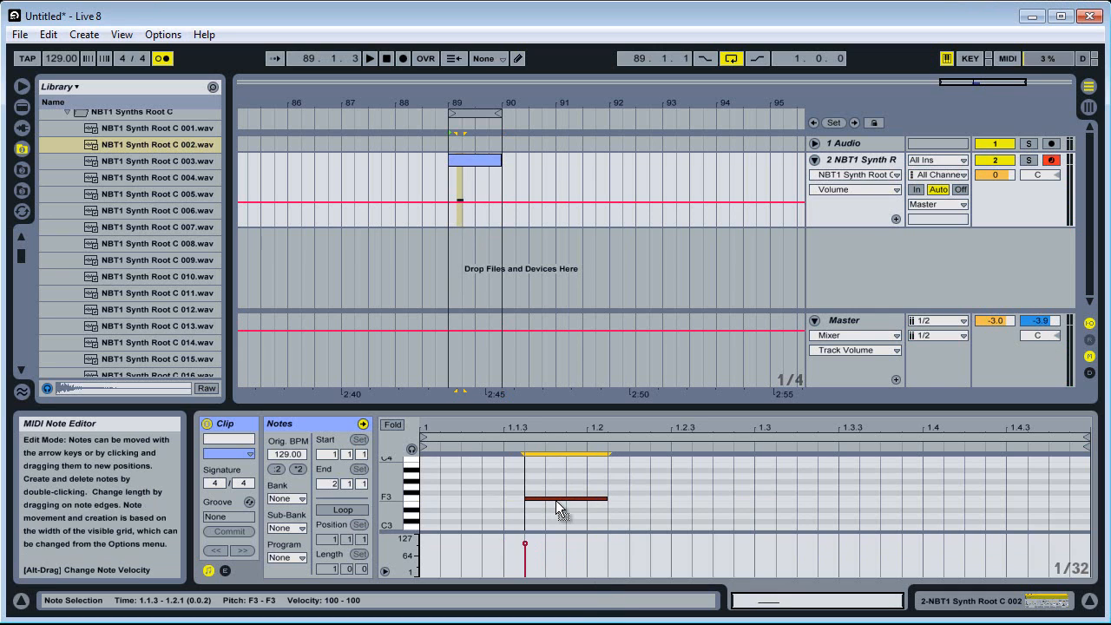
key(space)
key(space)
drag(607, 500, 590, 501)
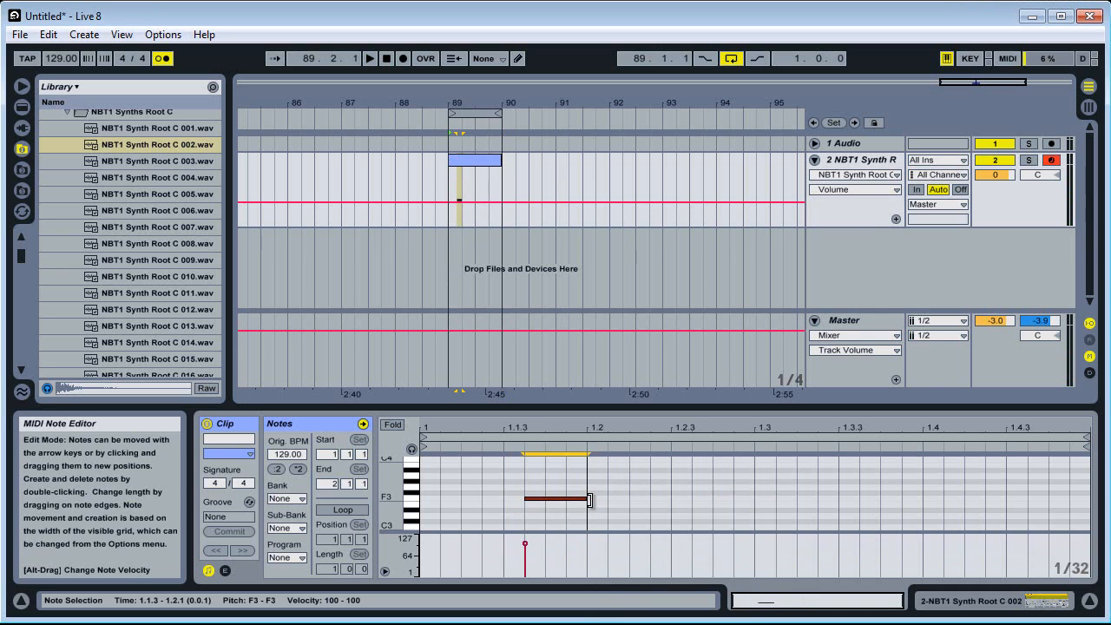
Duplicate the F3 note, move the copy to 1.2.3, and listen to the loop
key(ctrl+d)
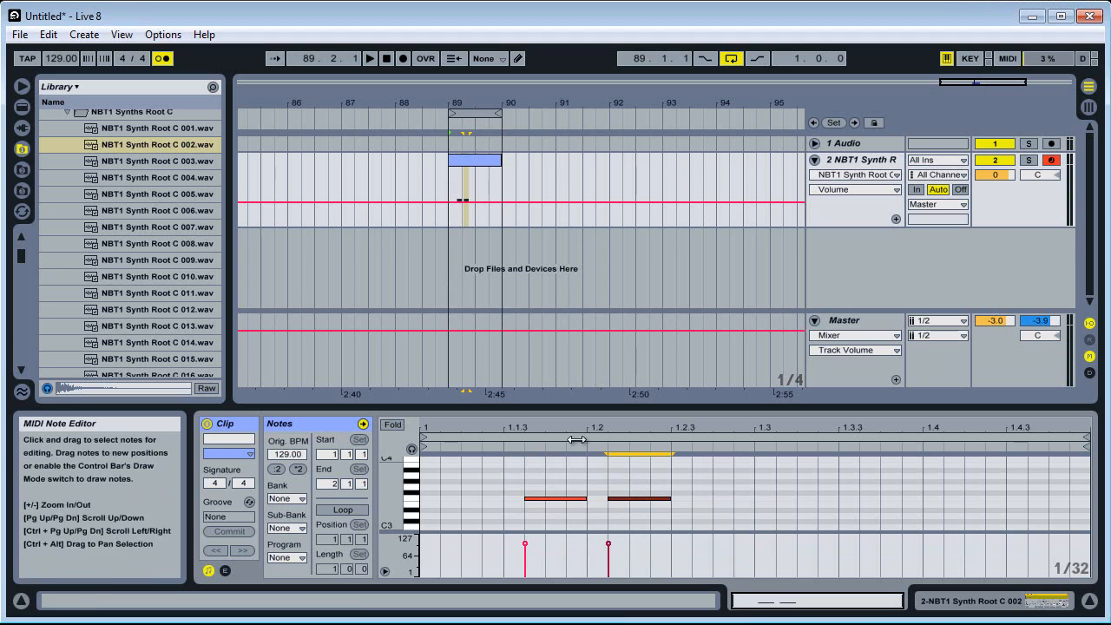
key(space)
key(space)
drag(620, 511, 684, 508)
key(space)
key(space)
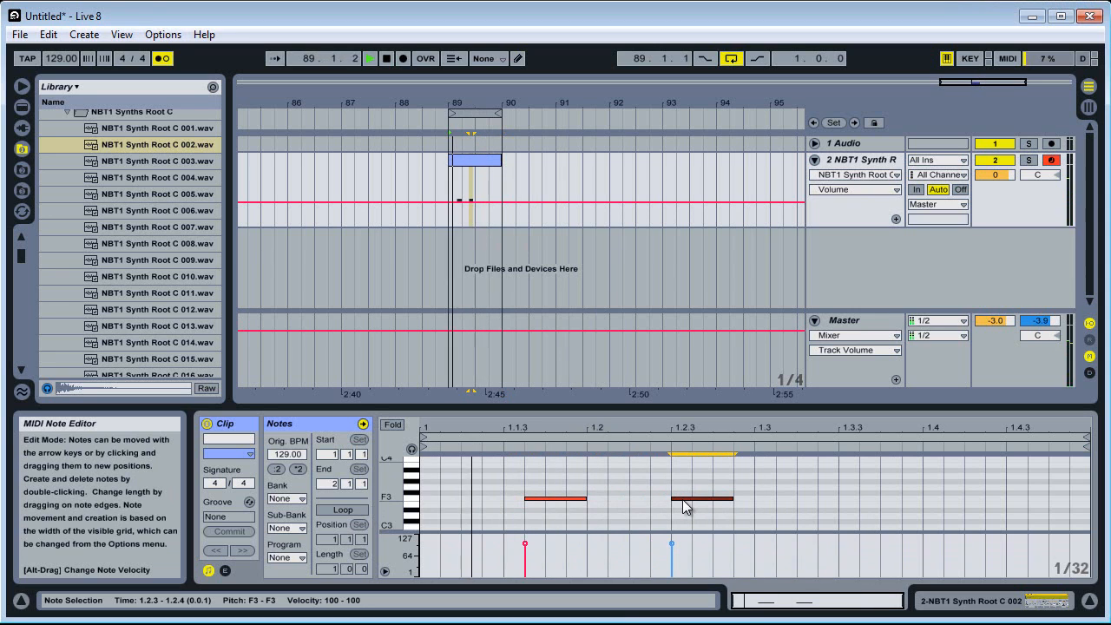
key(space)
Duplicate the first half of the clip over its second half and consolidate both into one one-bar clip
click(482, 193)
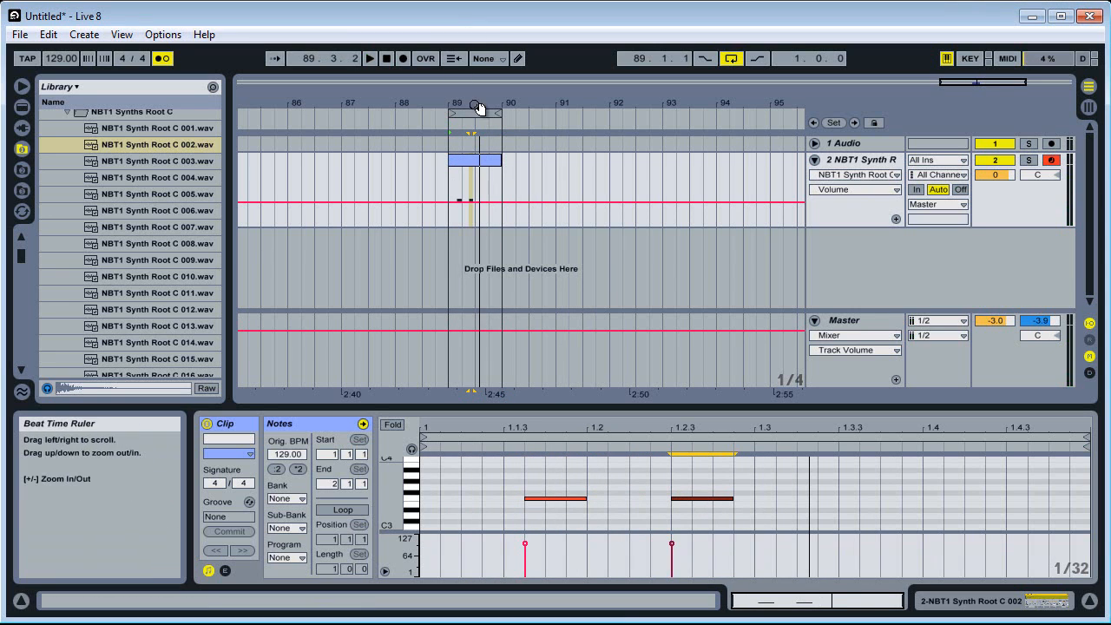
drag(479, 106, 513, 174)
key(ctrl+d)
right_click(511, 161)
click(549, 254)
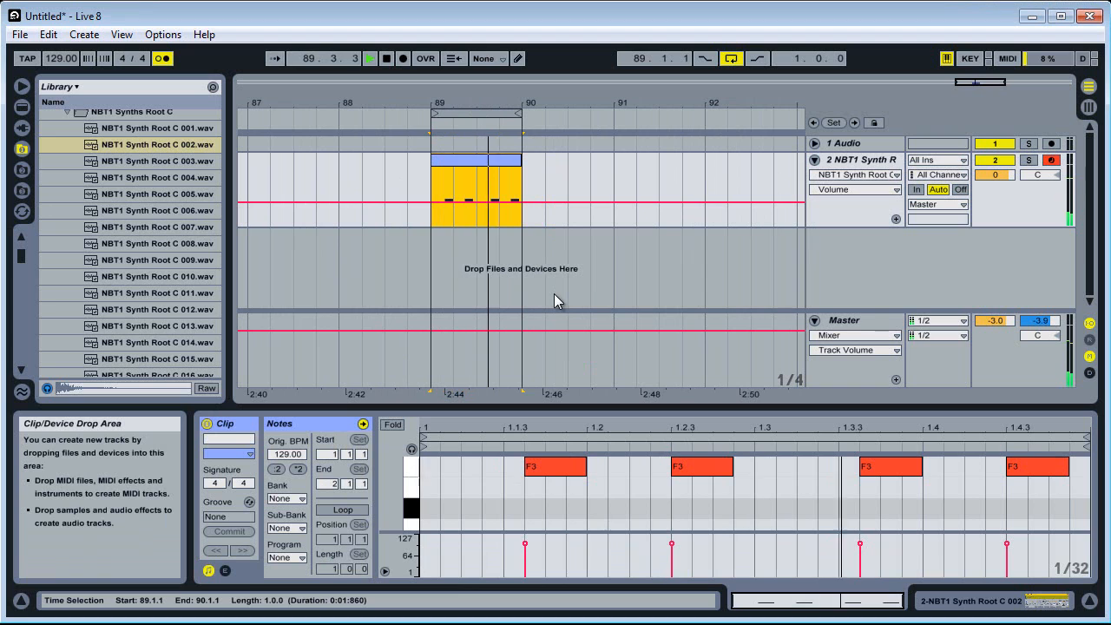
Move the first and third F3 notes one 1/32 step earlier, to 1.1.3 and 1.3.3
click(557, 469)
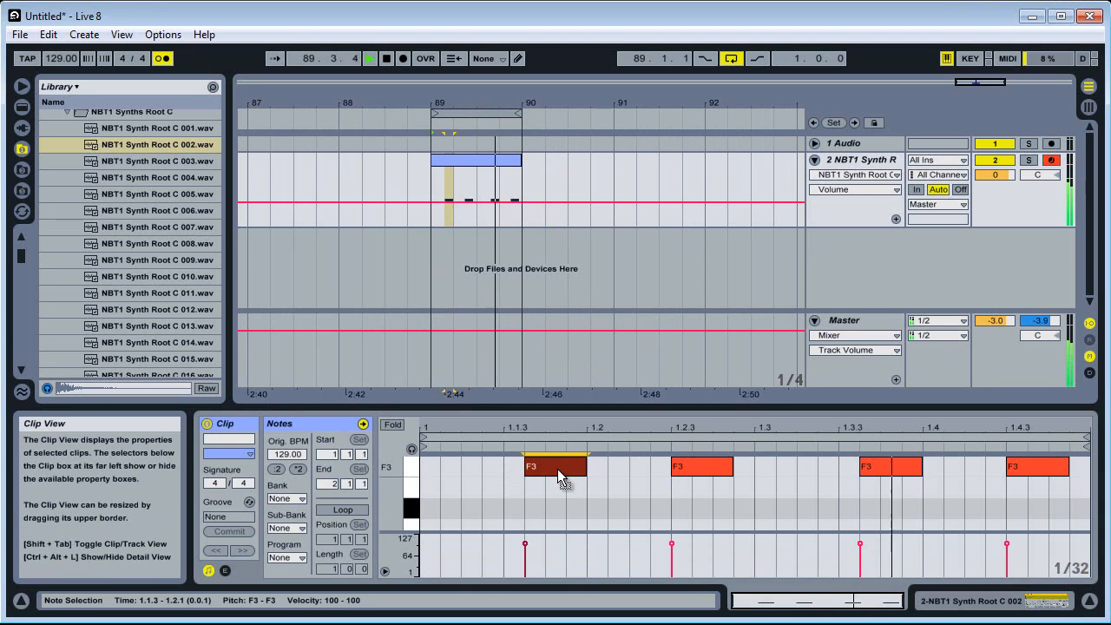
key(space)
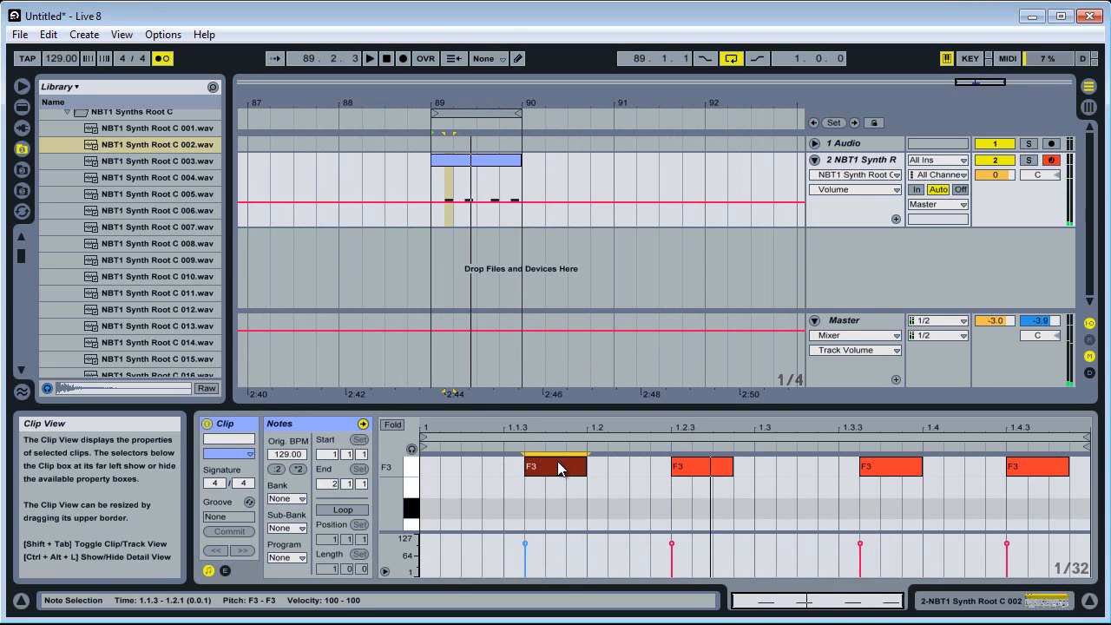
drag(562, 467, 547, 469)
drag(893, 474, 872, 476)
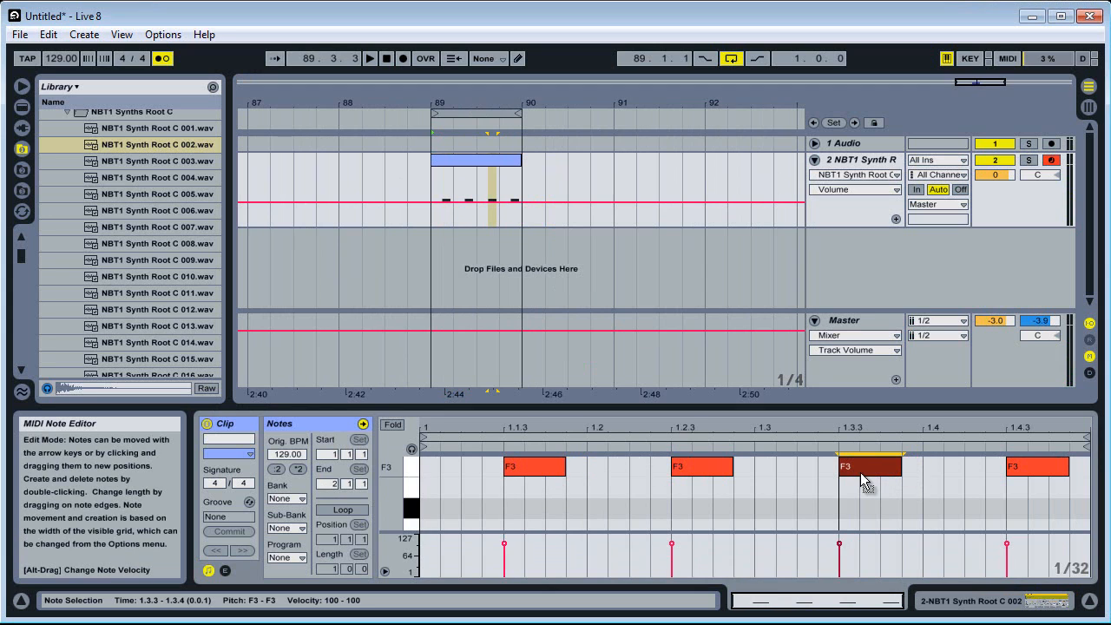
Move the first F3 note one 1/32 step later, to 1.1.4, and listen to the loop before and after
key(space)
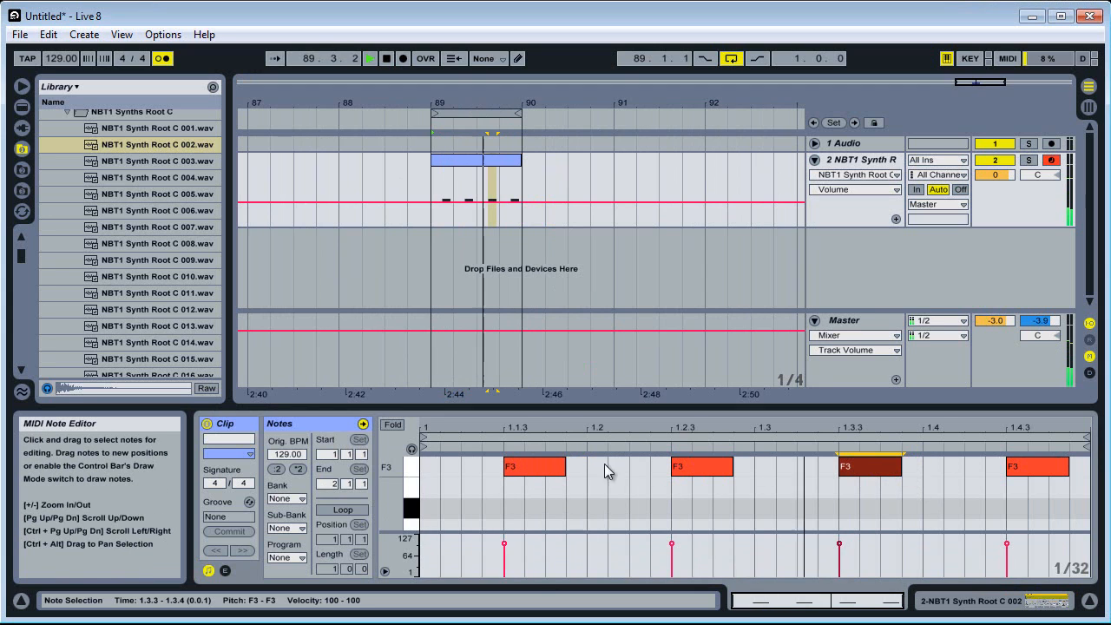
key(space)
drag(538, 468, 583, 472)
key(space)
key(space)
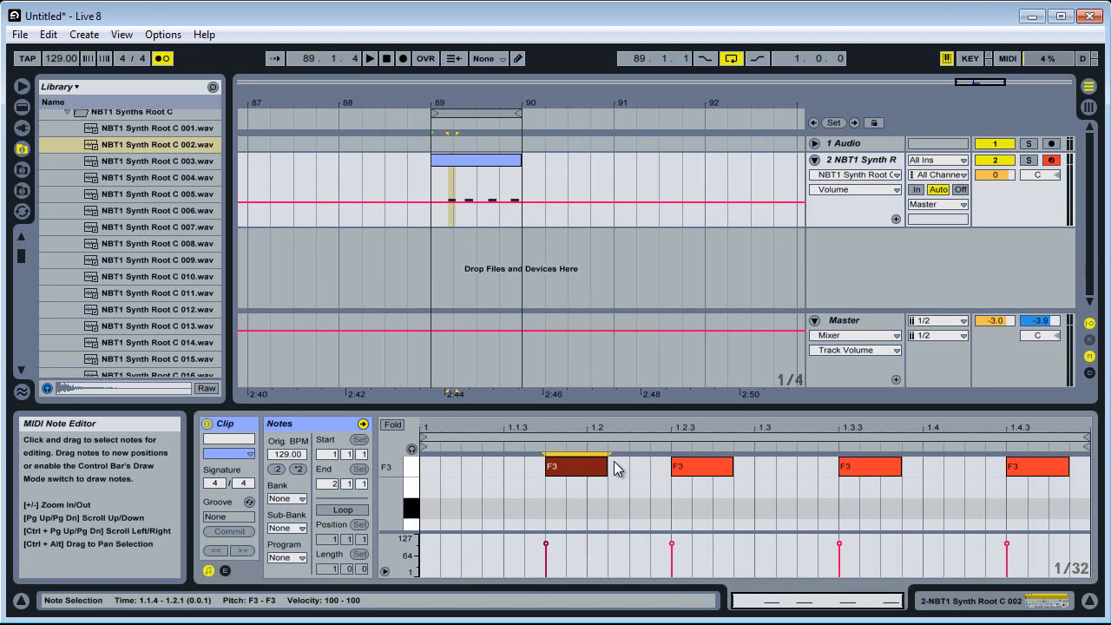
key(space)
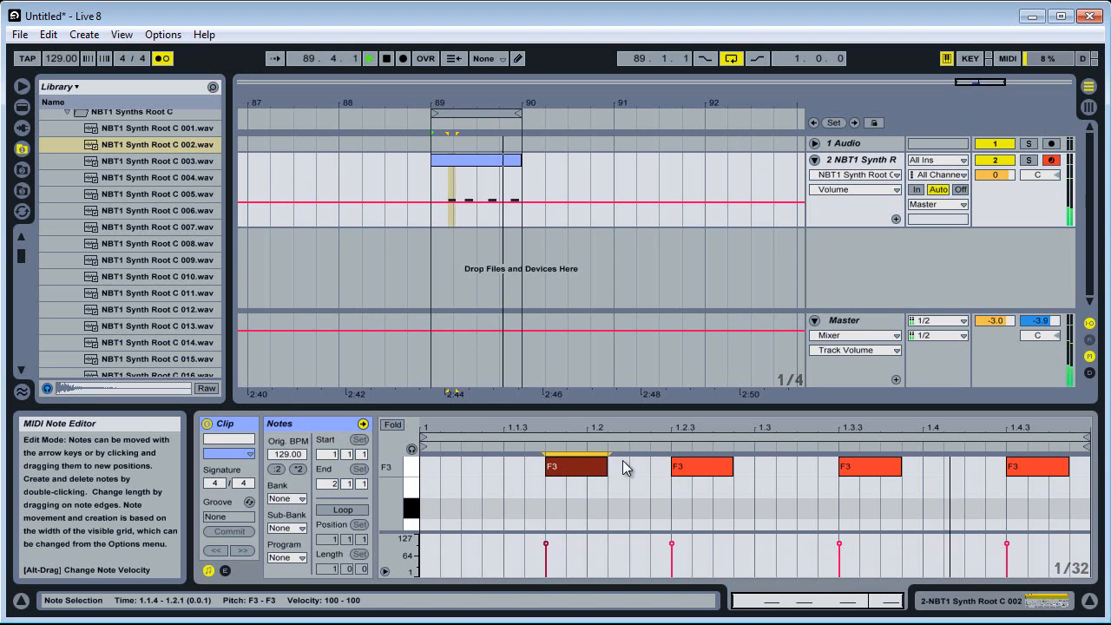
key(space)
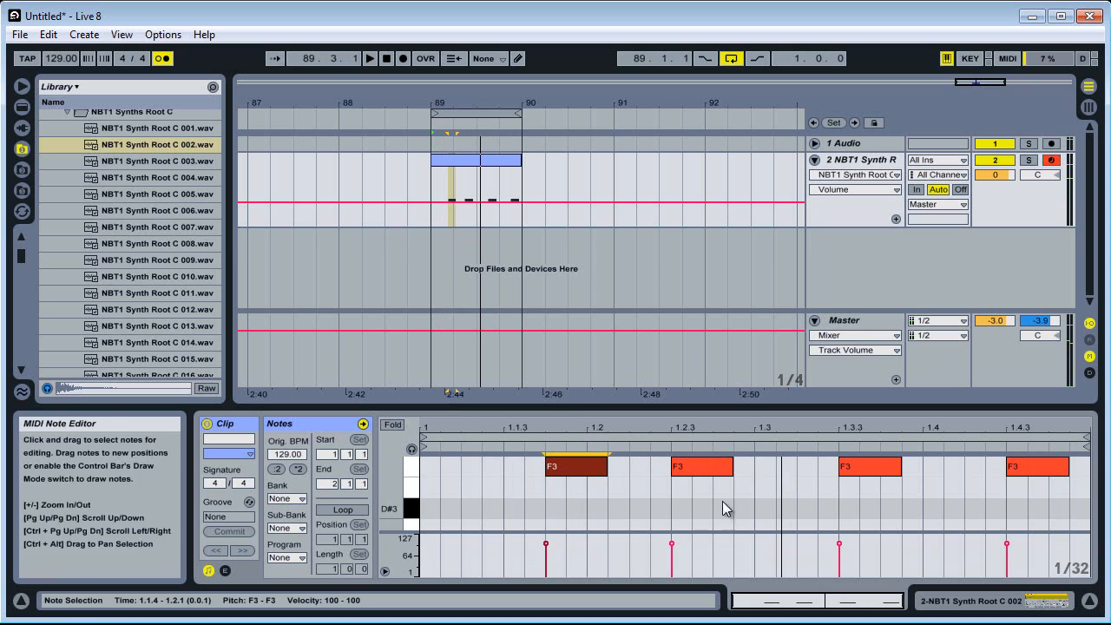
Raise the last note, at 1.4.3, from F3 to G3 and listen to the loop
drag(401, 488, 391, 492)
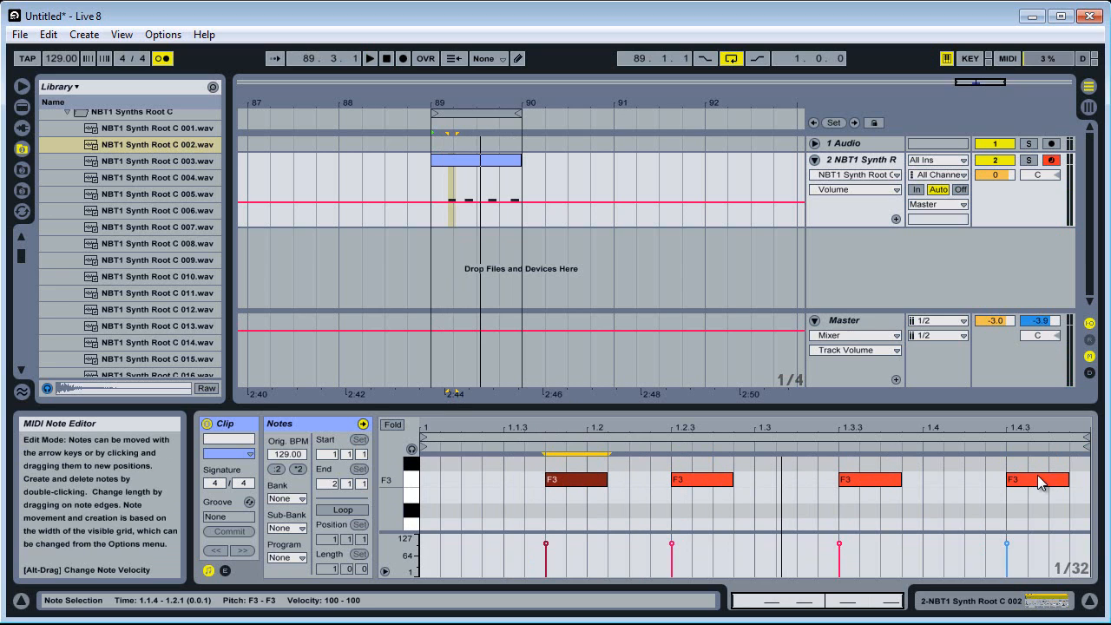
drag(1022, 484, 1024, 459)
key(space)
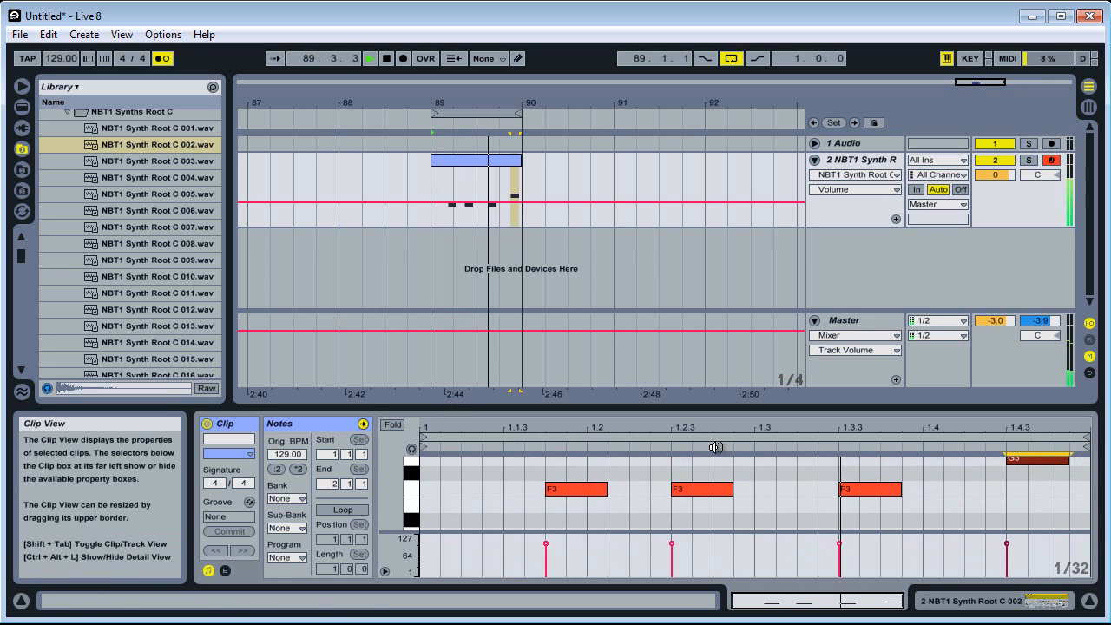
drag(391, 482, 392, 492)
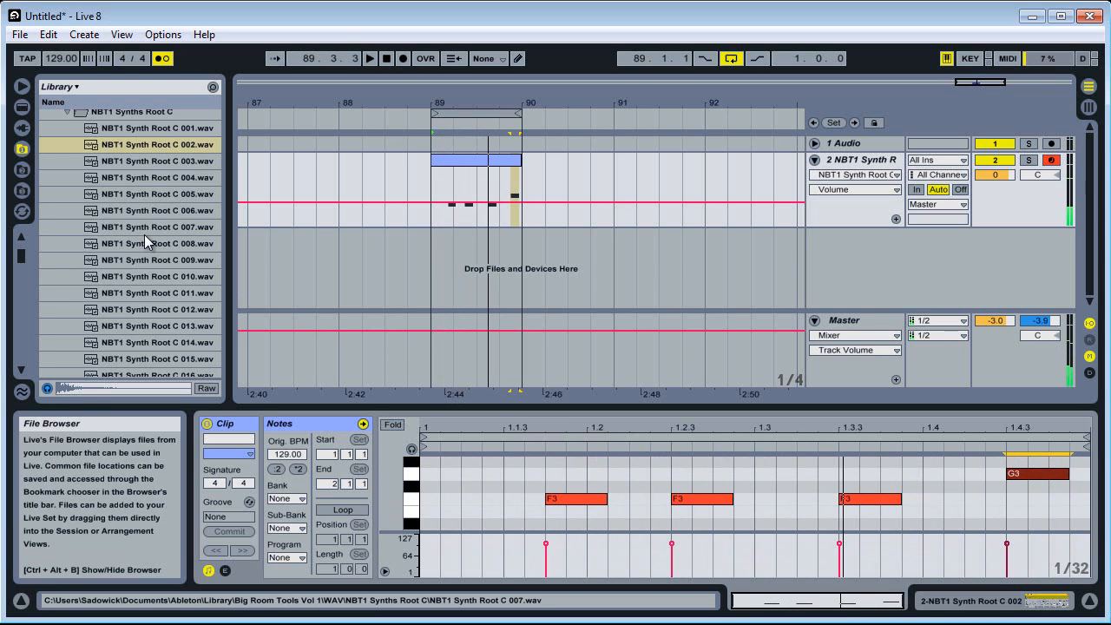
Collapse the NBT1 Synths Root C folder and insert a new MIDI track below the synth track
scroll(151, 240, up, 3)
click(66, 190)
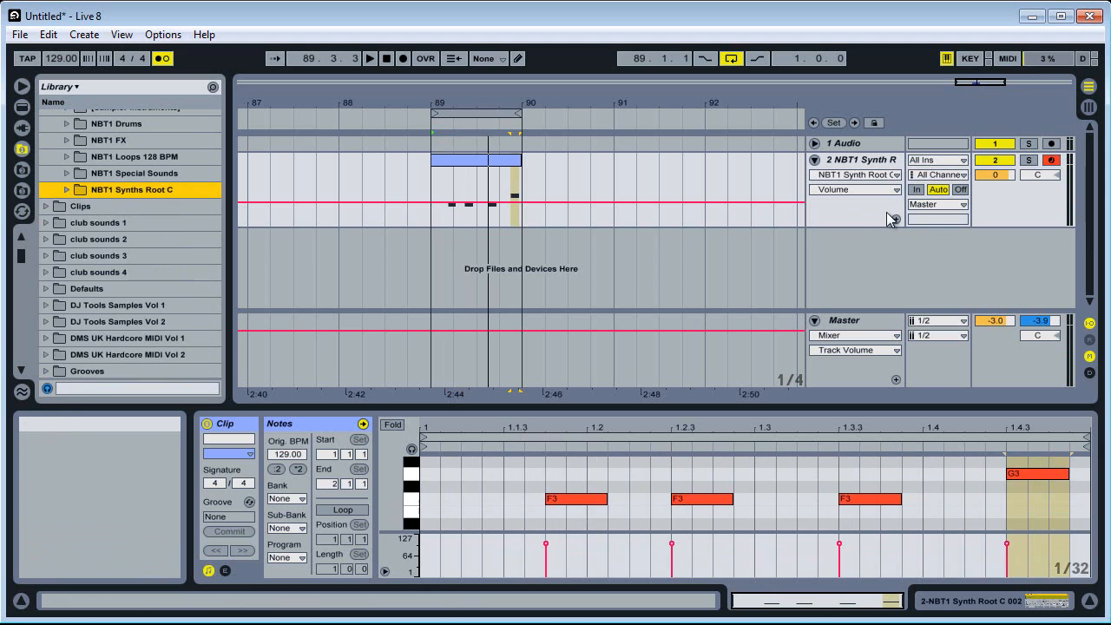
right_click(1008, 199)
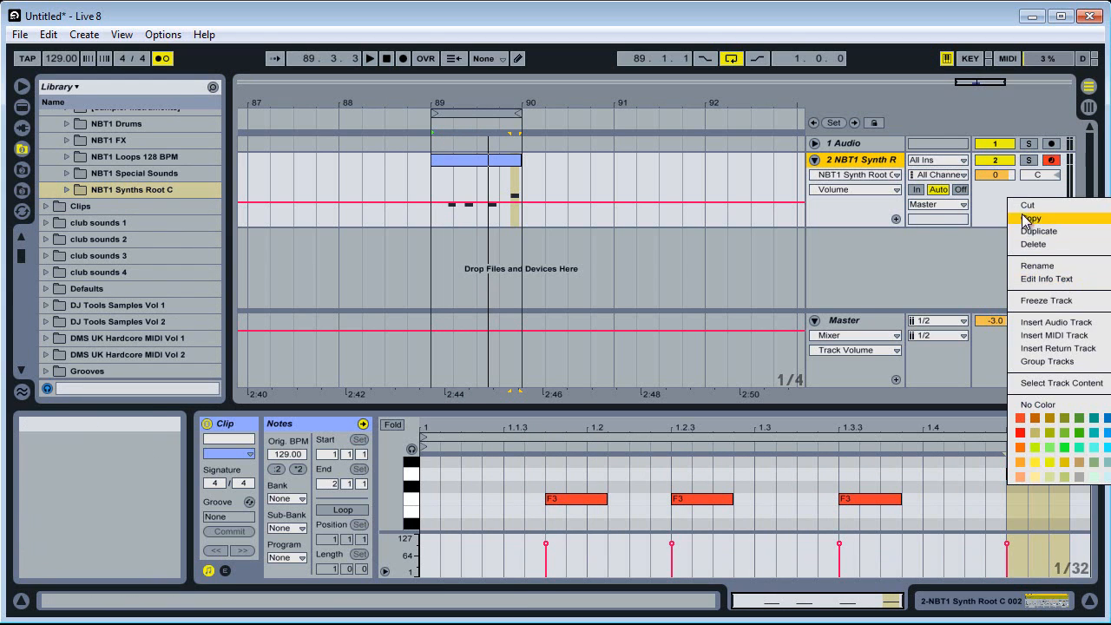
click(1042, 336)
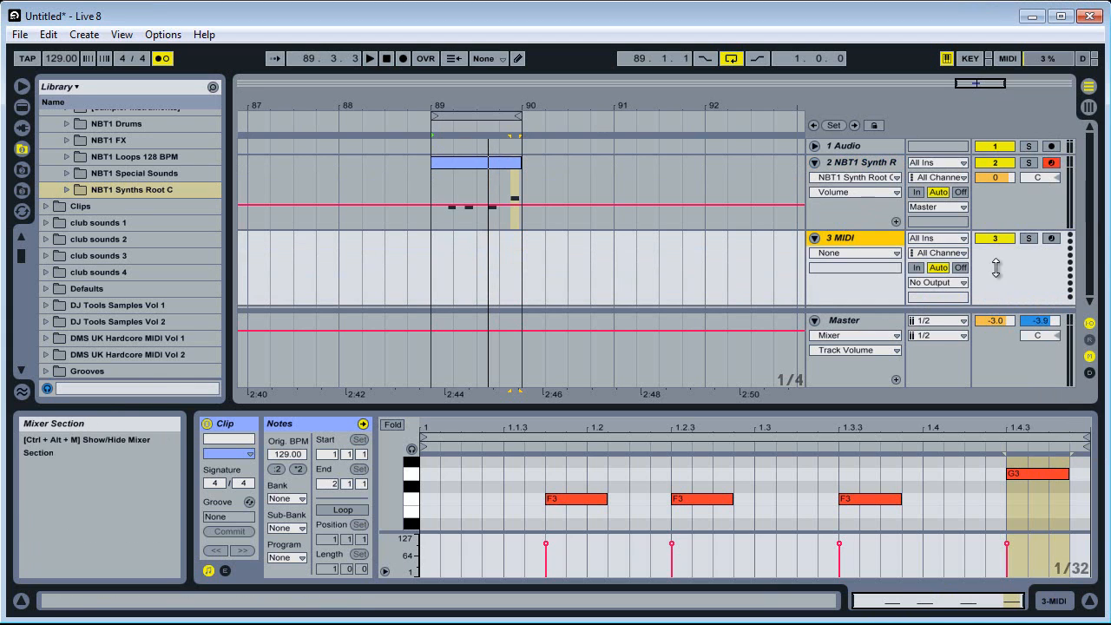
Load an empty Drum Rack from the Live Devices instruments onto the new MIDI track
click(1054, 600)
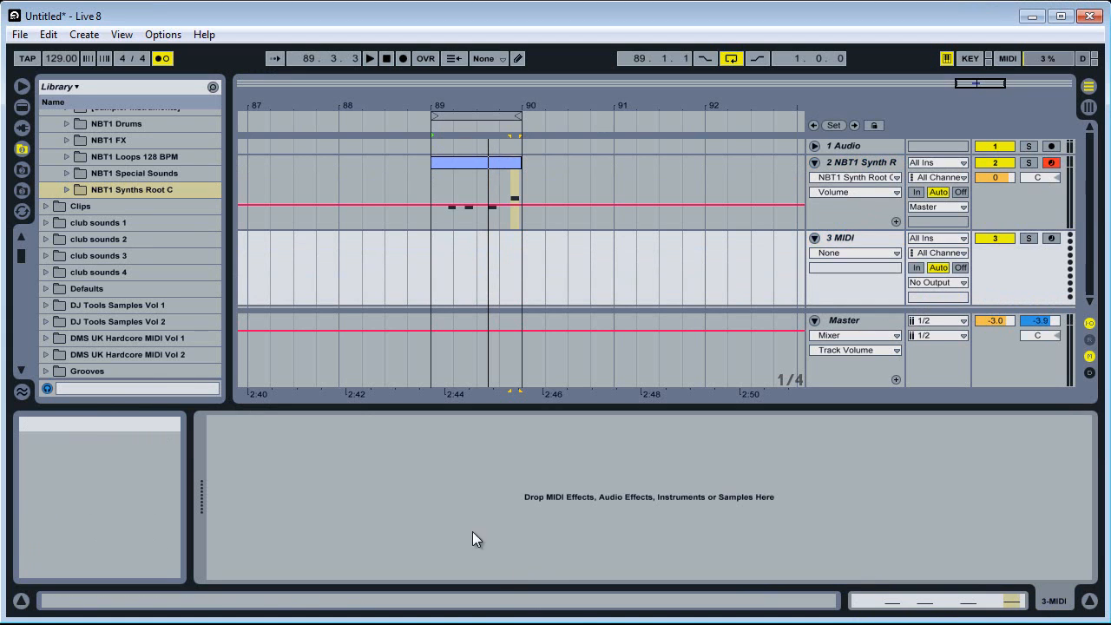
click(21, 107)
drag(22, 343, 22, 262)
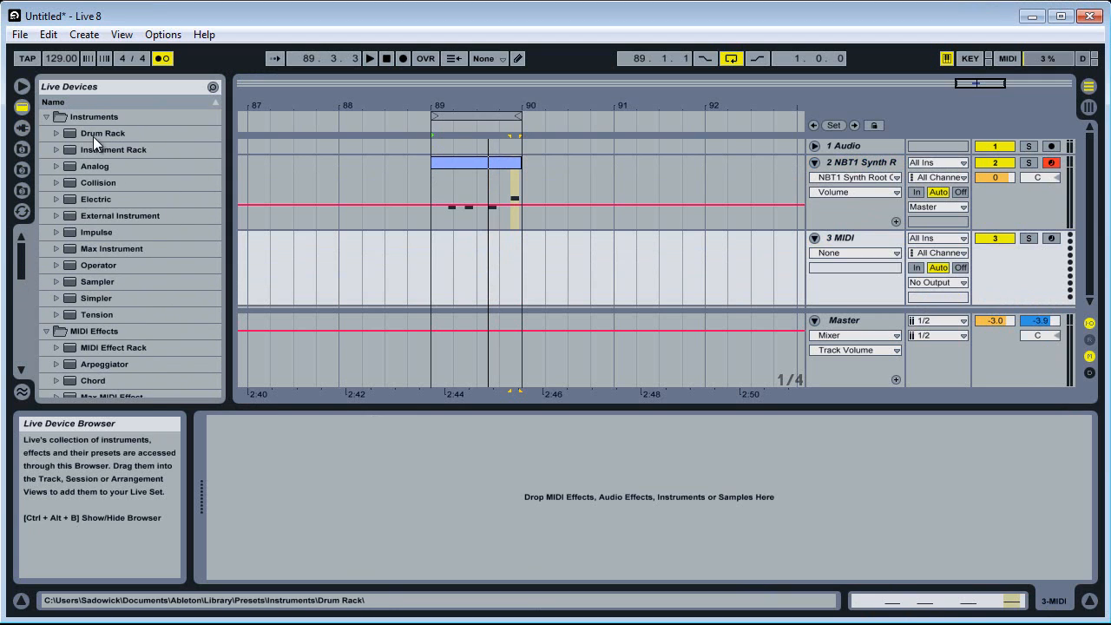
drag(93, 136, 269, 469)
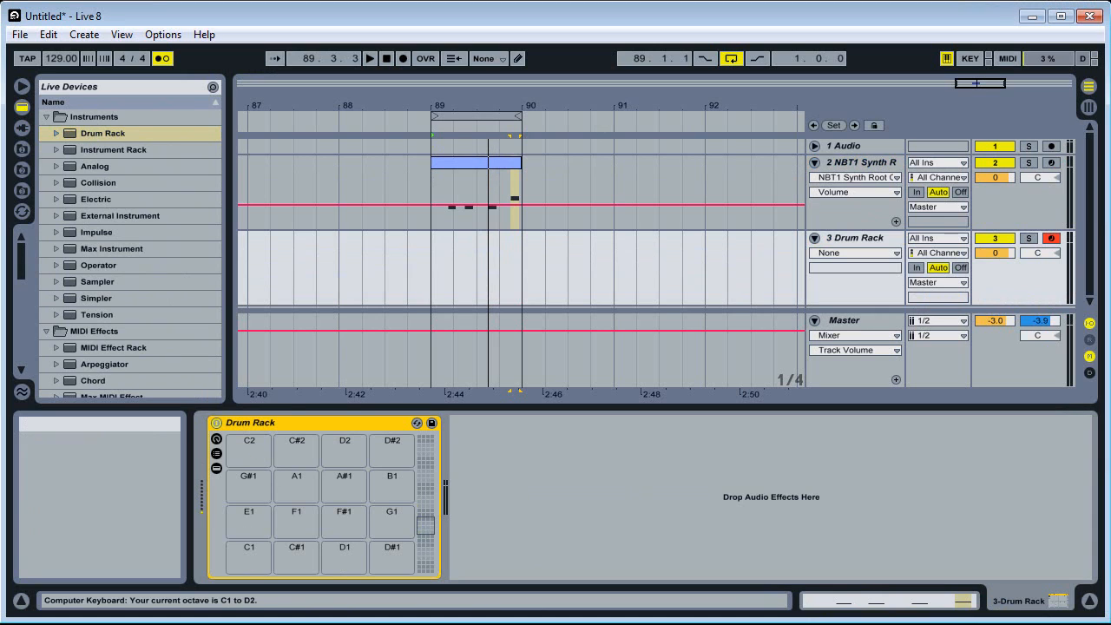
In the sample library, collapse Big Room Tools Vol 1 and open Vengeance Electroshock 2 > VES2 Percussion > VES2 Percussive
click(23, 150)
drag(23, 260, 20, 255)
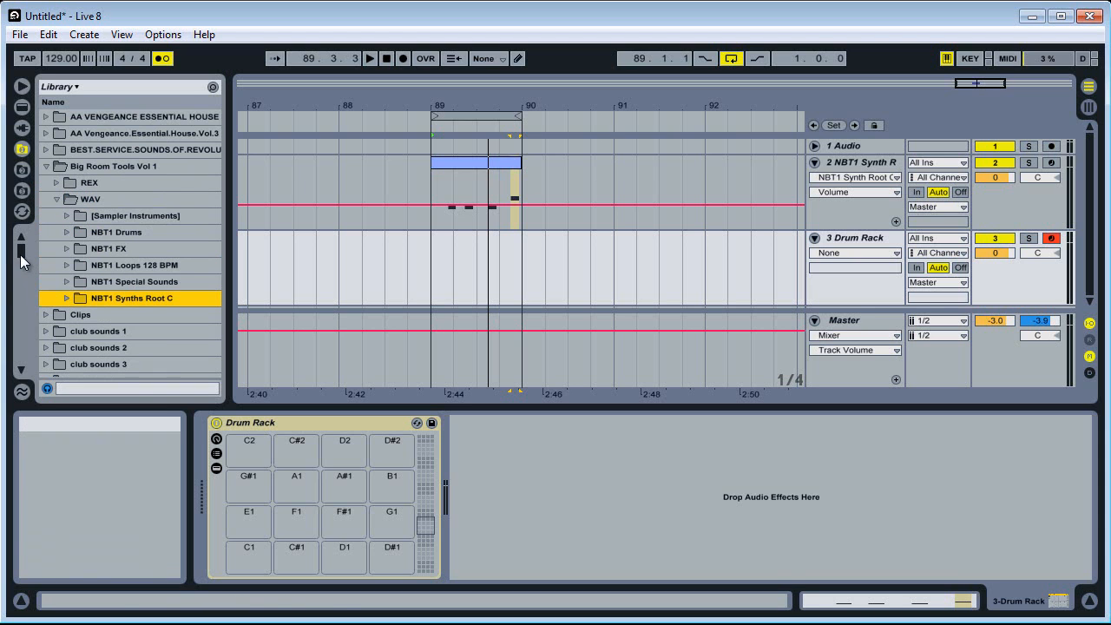
click(46, 166)
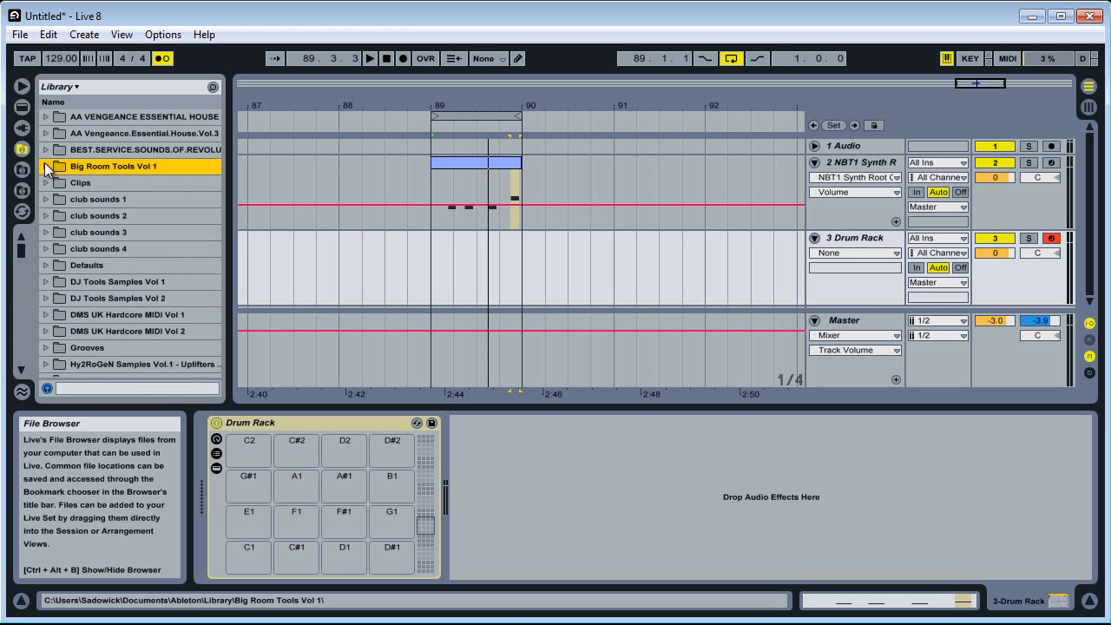
scroll(59, 253, down, 12)
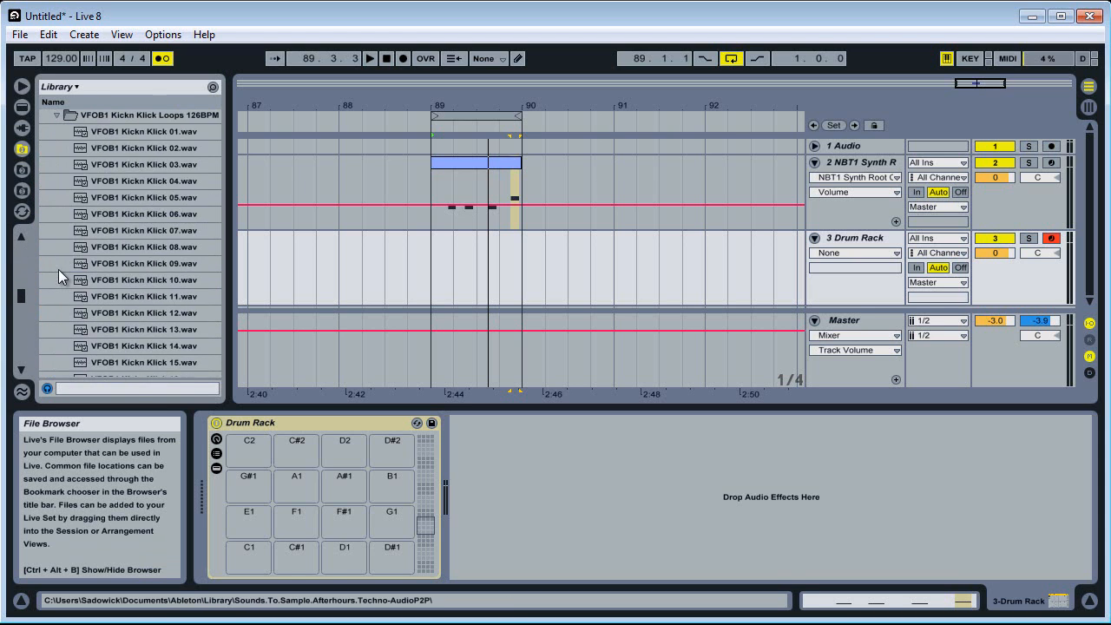
scroll(60, 272, up, 2)
click(46, 141)
click(46, 125)
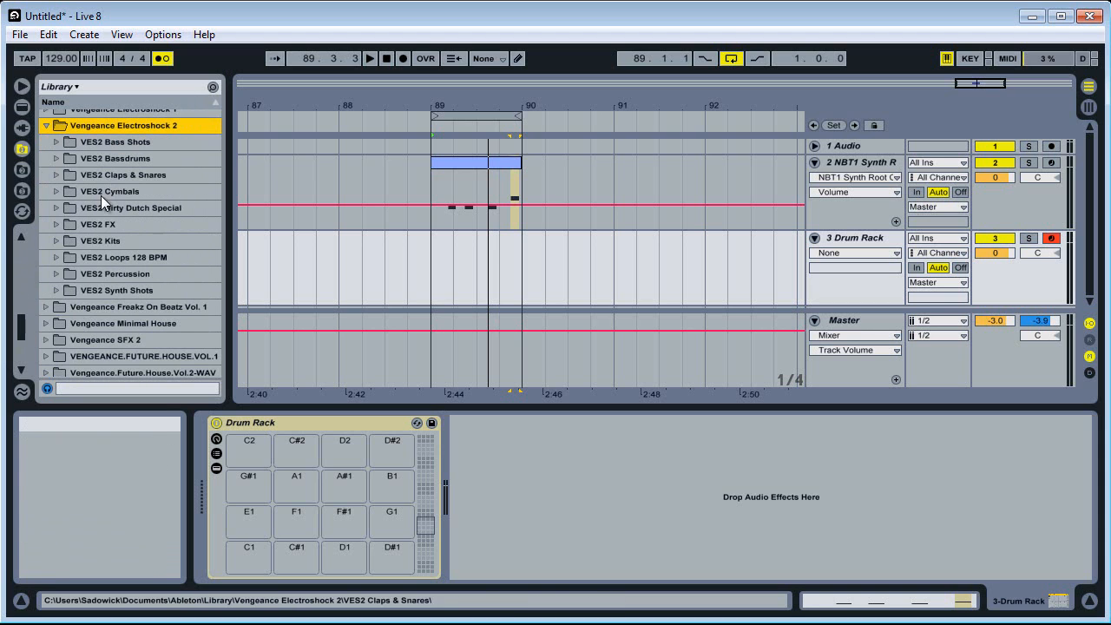
click(62, 276)
scroll(59, 271, down, 2)
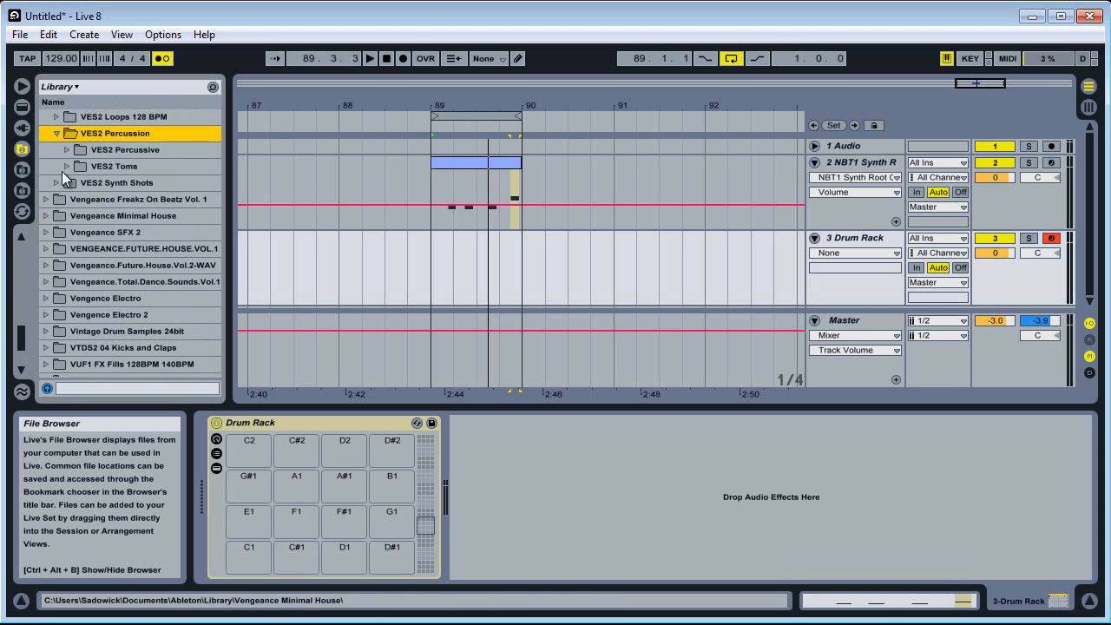
click(65, 197)
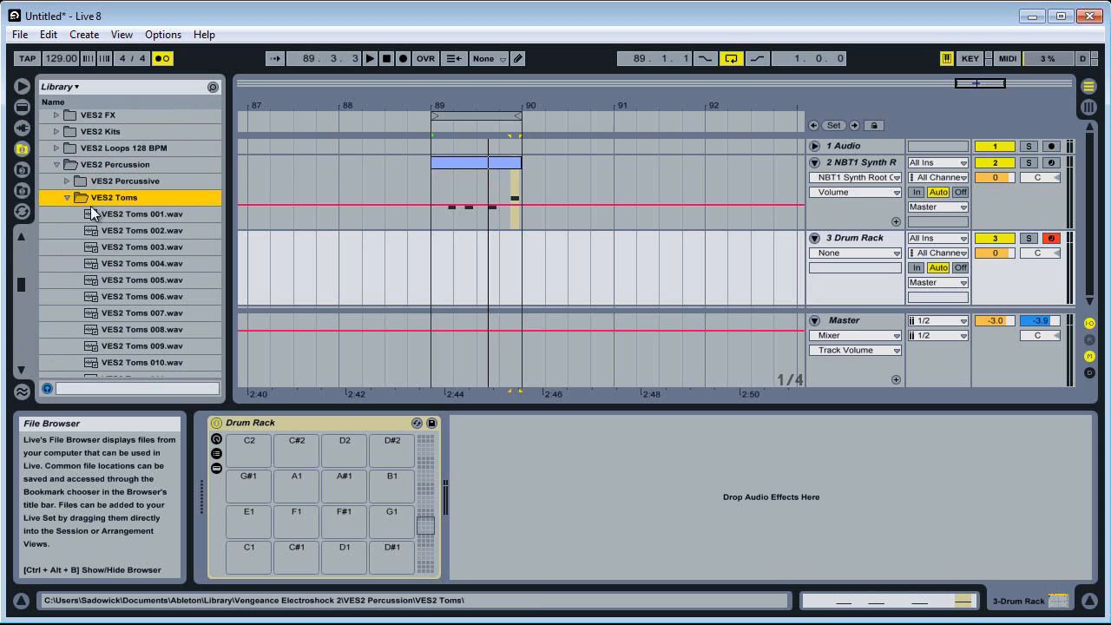
click(65, 197)
click(67, 181)
Audition the VES2 Percussive samples and load VES2 Percussive 033.wav onto the Drum Rack's C1 pad
click(170, 321)
click(153, 341)
scroll(153, 342, down, 3)
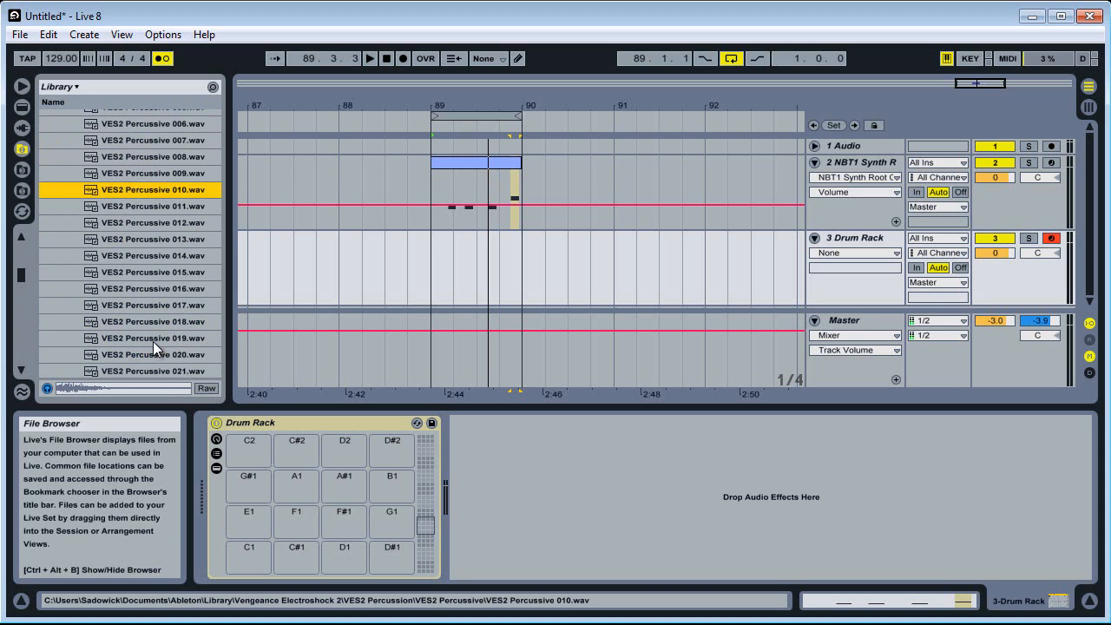
click(150, 311)
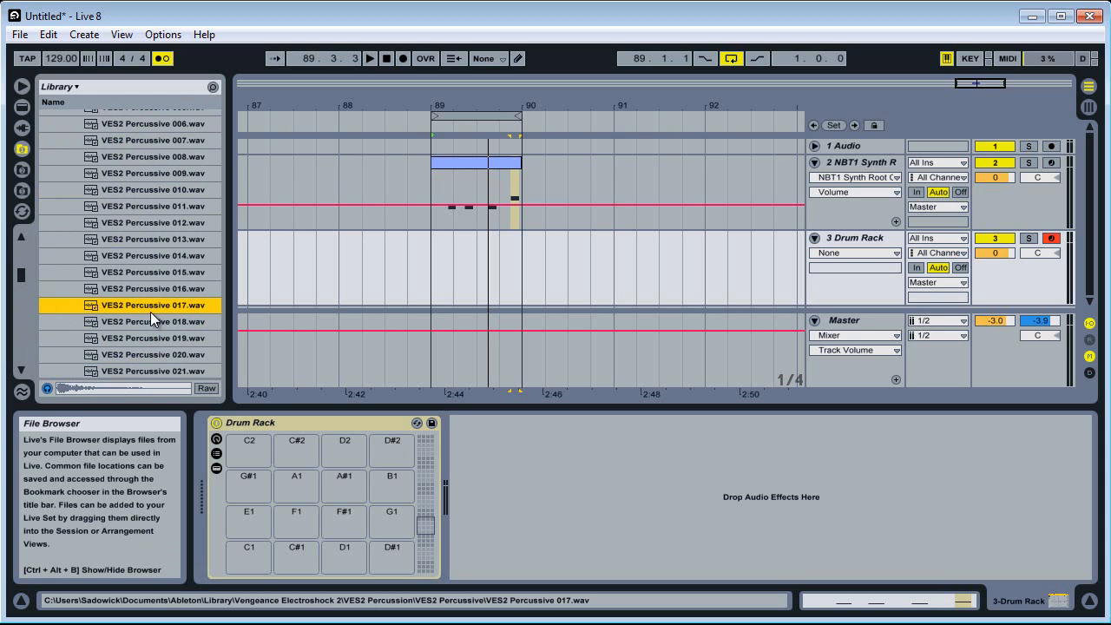
key(Down)
key(Down)
key(Down)
key(Up)
key(Up)
key(Down)
key(Down)
key(Down)
key(Down)
key(Down)
key(Down)
key(Down)
key(Down)
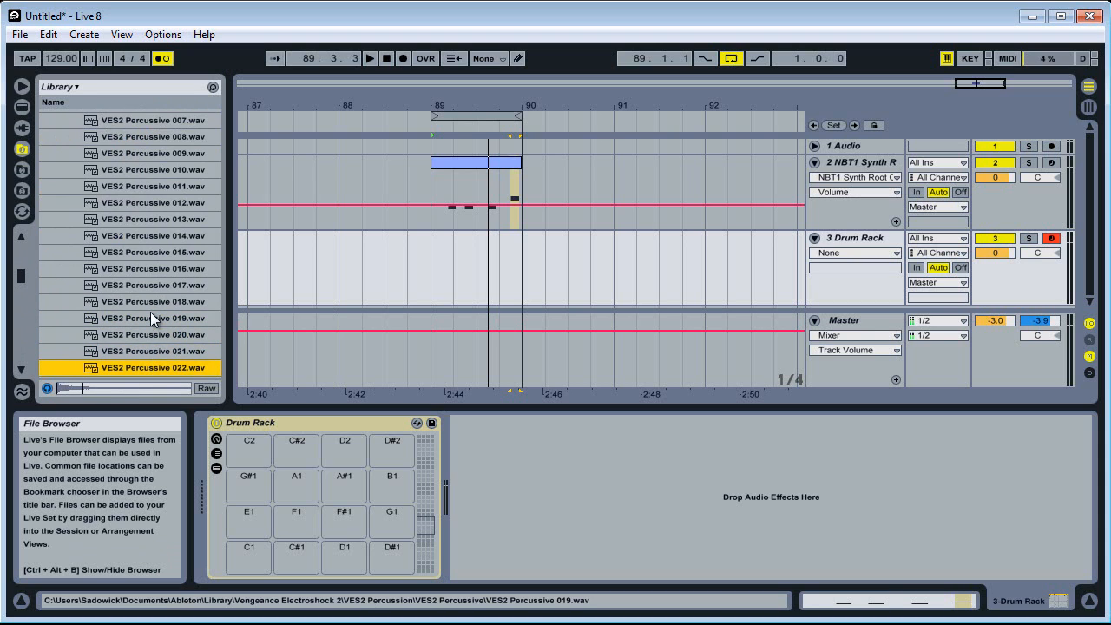
key(Down)
key(Down)
key(Down)
key(Down)
key(Down)
key(Down)
key(Down)
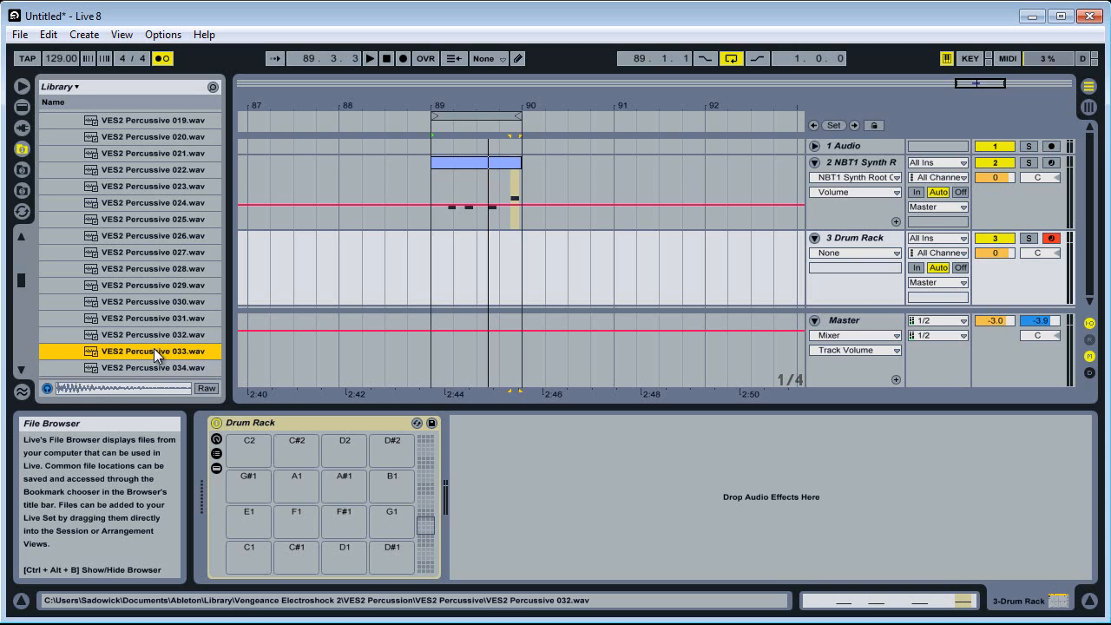
drag(136, 355, 252, 553)
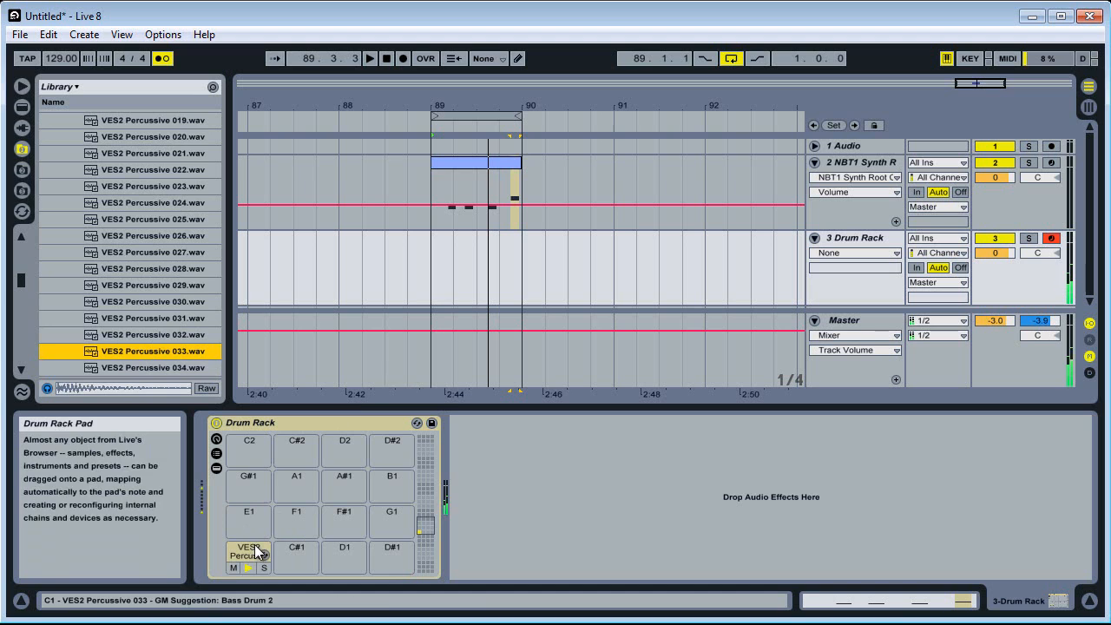
Show the Drum Rack's chain list and its device chain, and hide both again
click(216, 454)
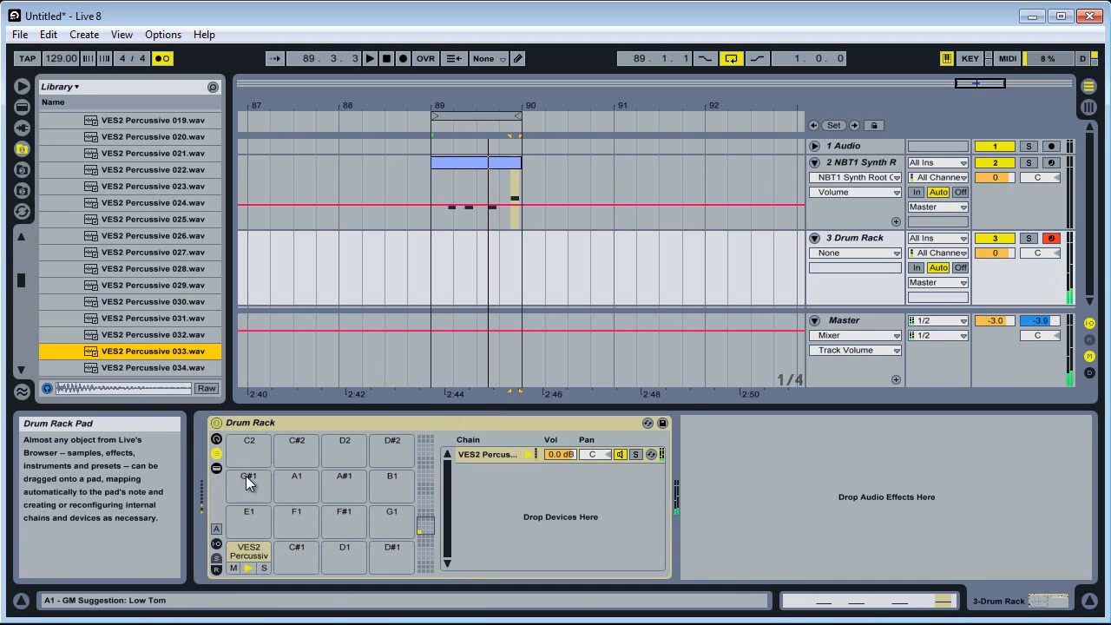
click(217, 468)
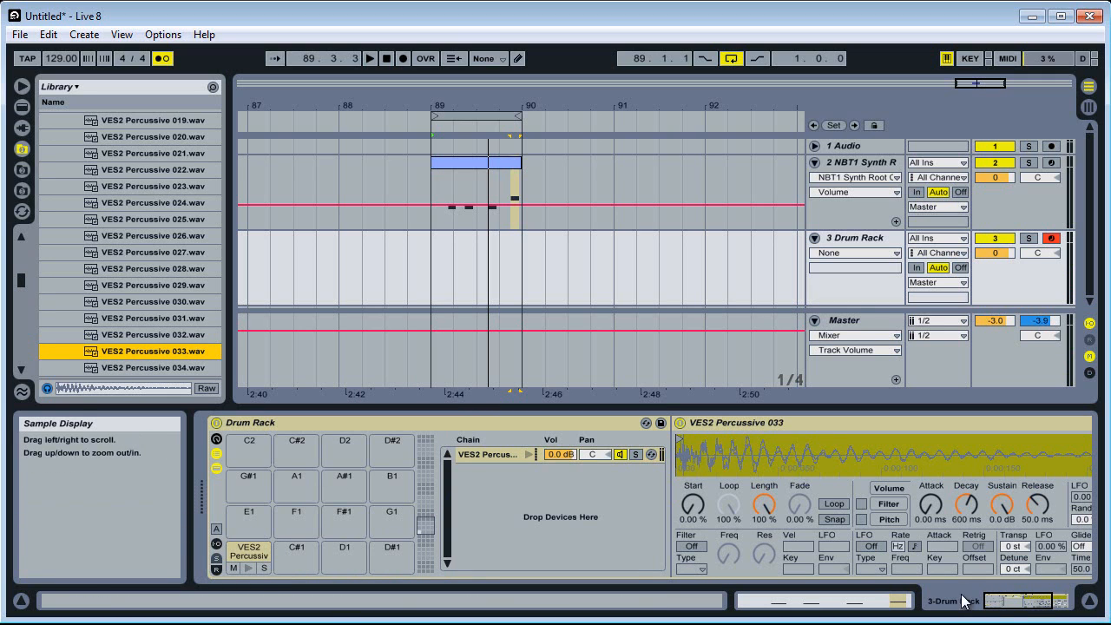
mouse_move(1018, 612)
mouse_down()
mouse_move(1034, 612)
mouse_move(1016, 604)
mouse_up()
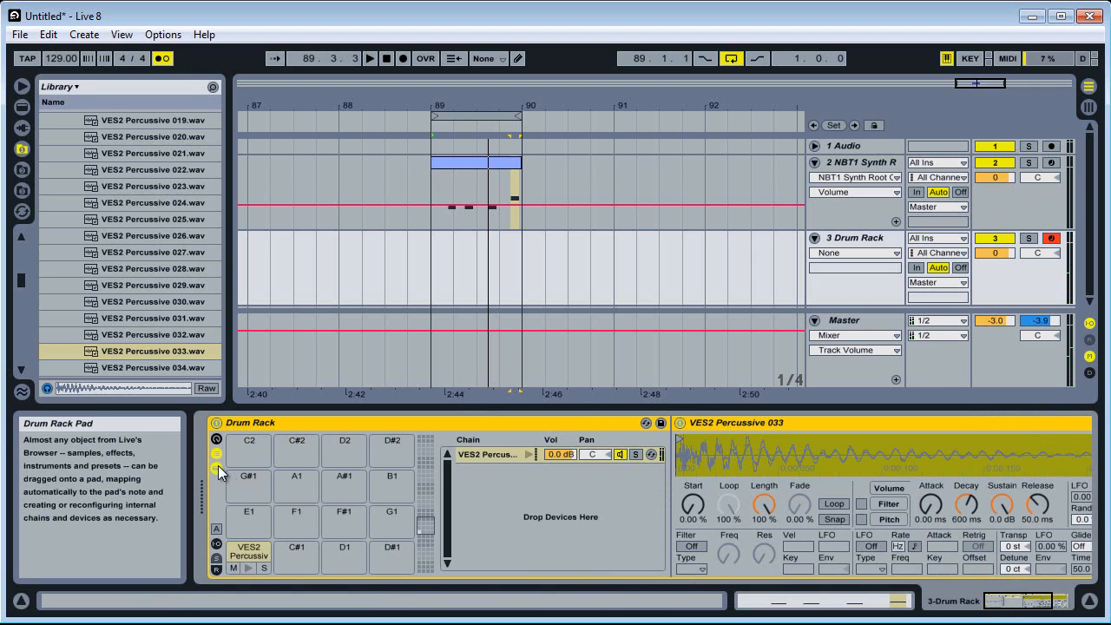
click(217, 468)
click(218, 456)
click(218, 456)
click(217, 458)
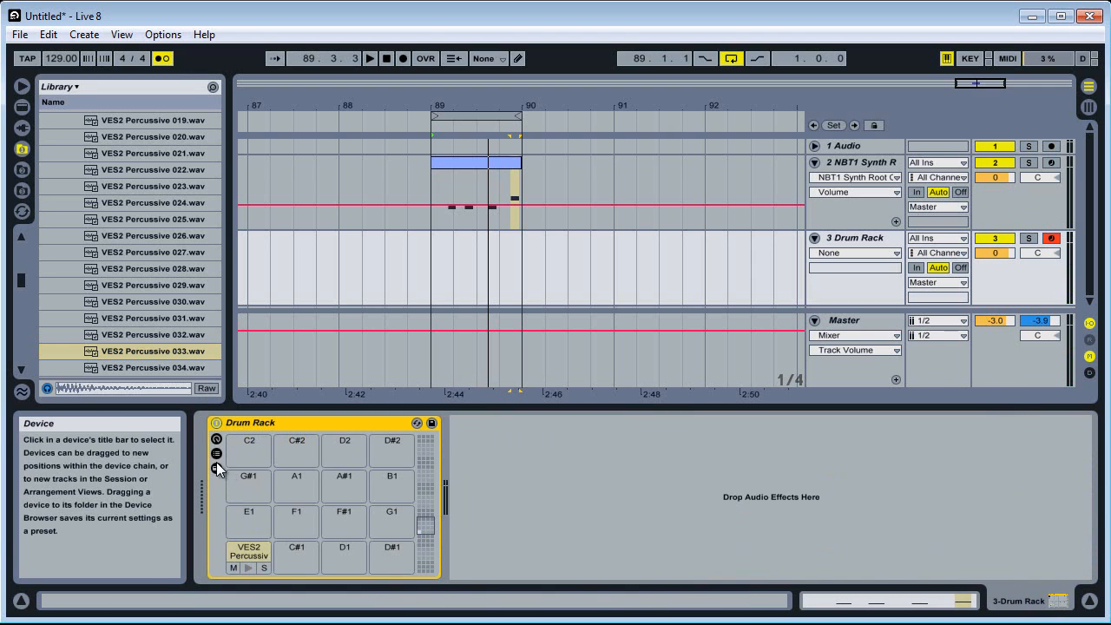
Show the Drum Rack's devices and set the VES2 Percussive 033 Simpler's volume to -4.50 dB
click(216, 467)
click(293, 550)
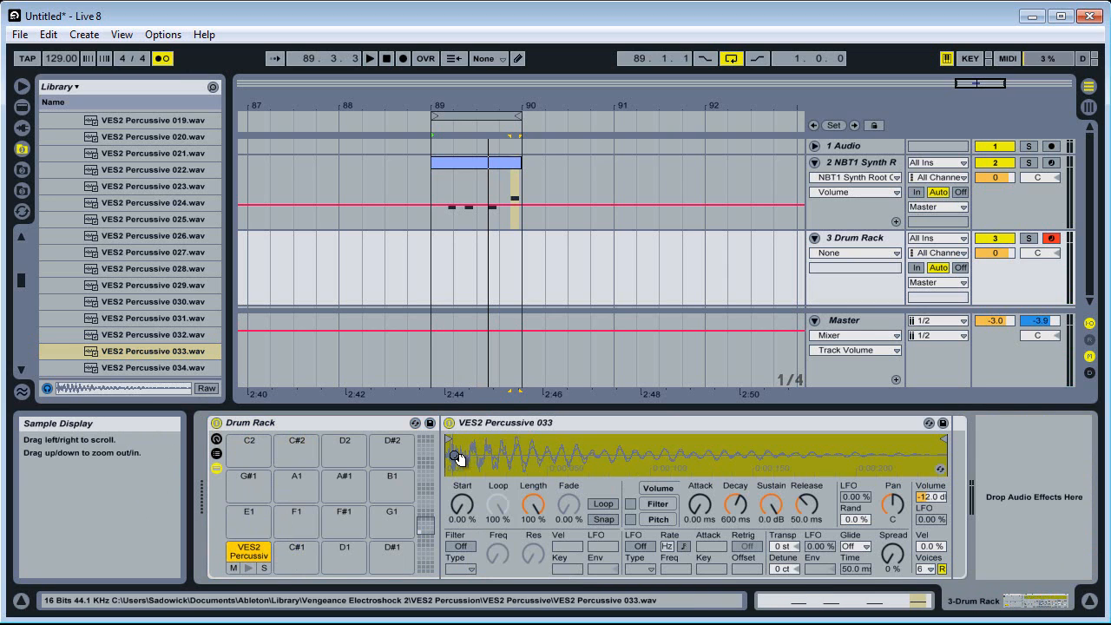
click(931, 499)
drag(926, 501, 928, 514)
Record a one-bar percussion pattern with the C1 pad on the Drum Rack track, starting at bar 89
drag(432, 260, 519, 258)
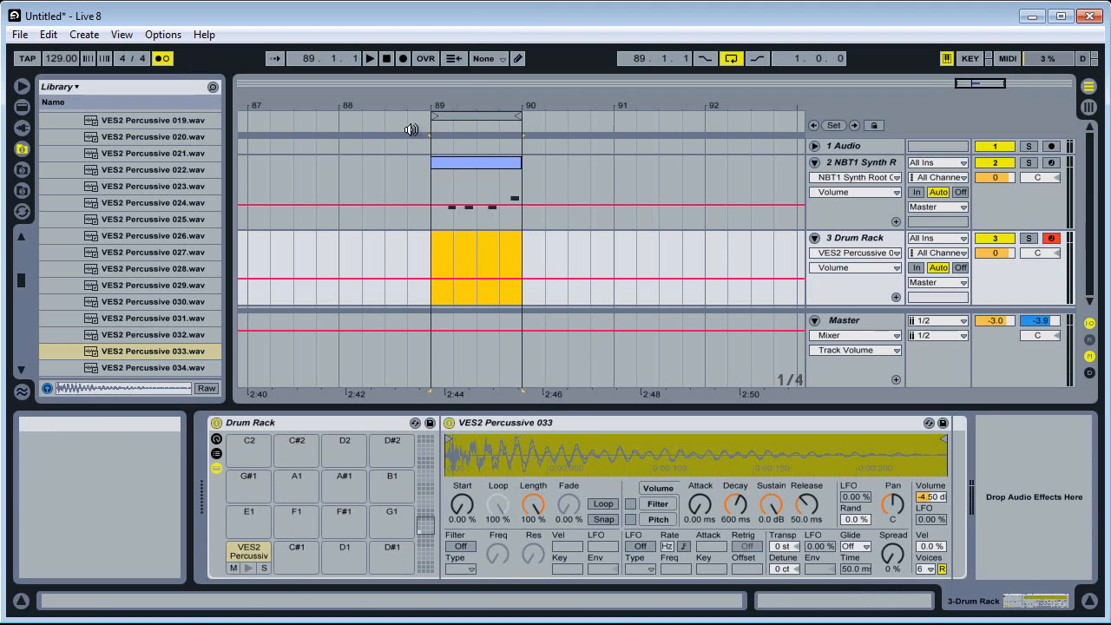
click(447, 247)
click(403, 57)
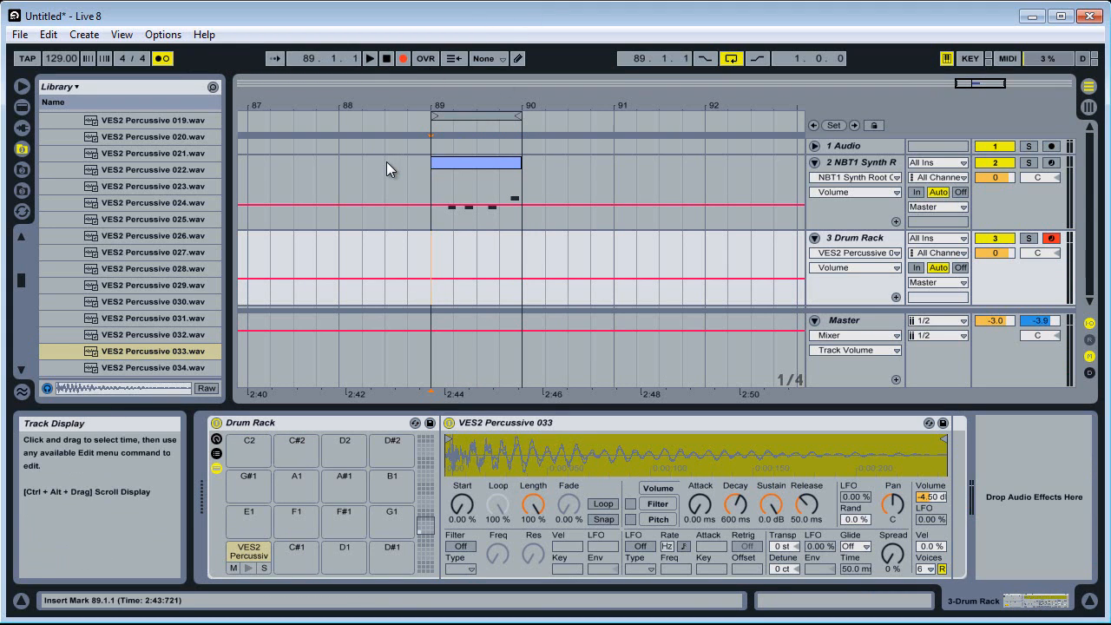
click(370, 58)
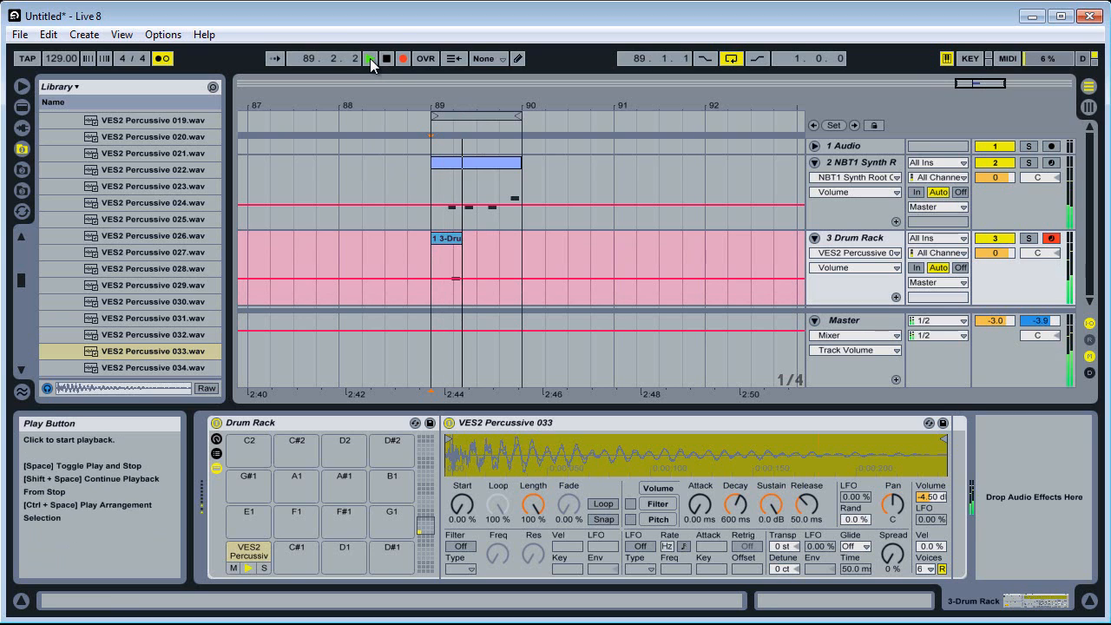
key(space)
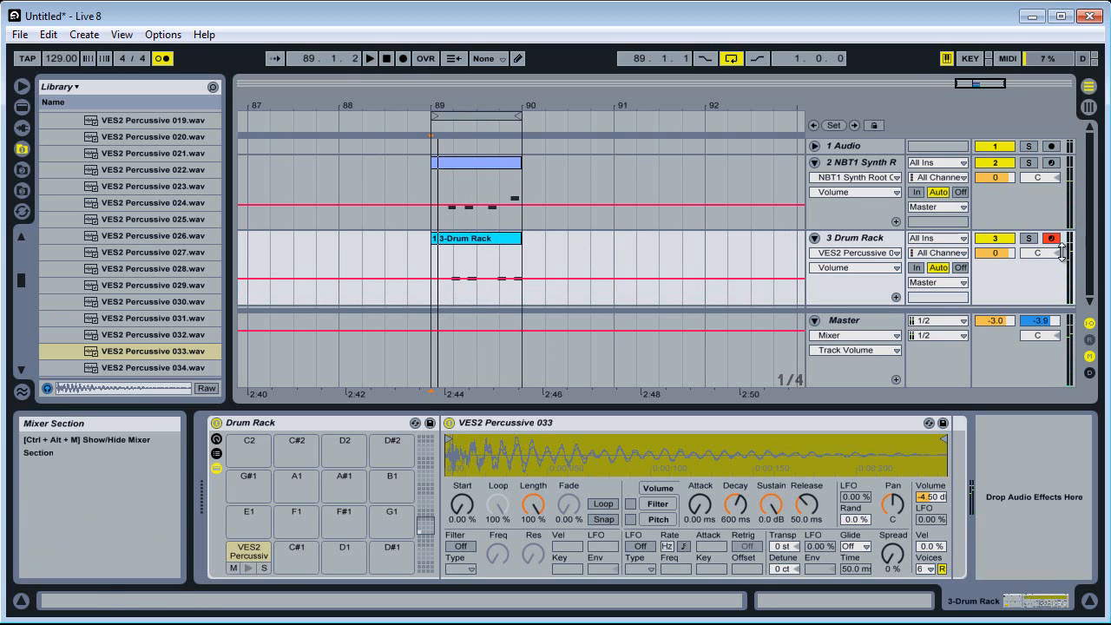
Mute the NBT1 Synth track and consolidate the recorded clip on the Drum Rack track
click(1014, 164)
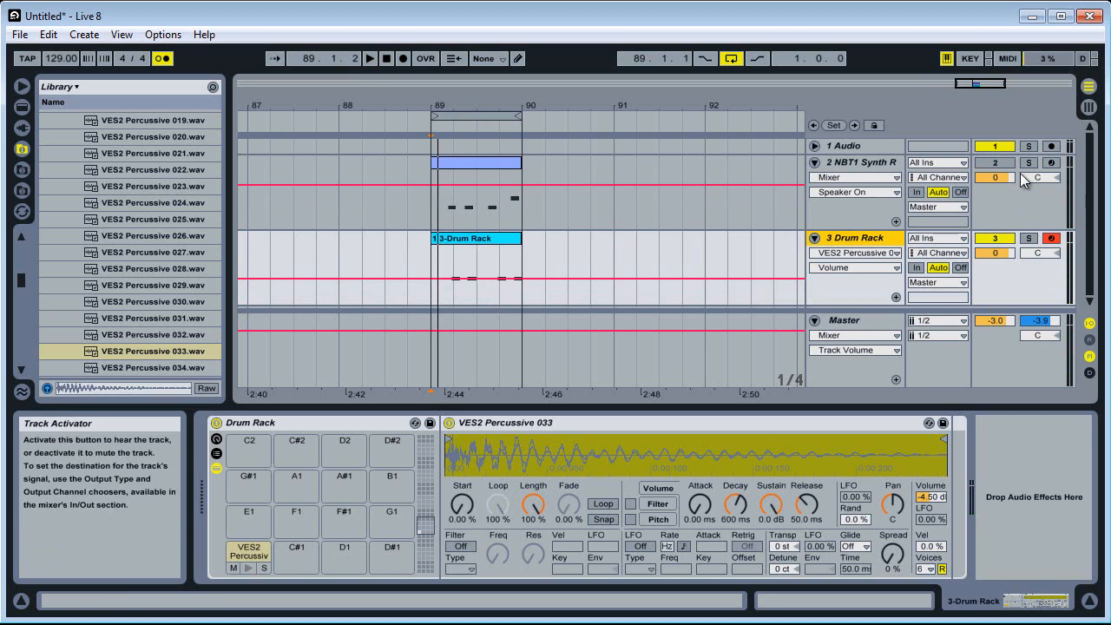
click(462, 247)
right_click(477, 233)
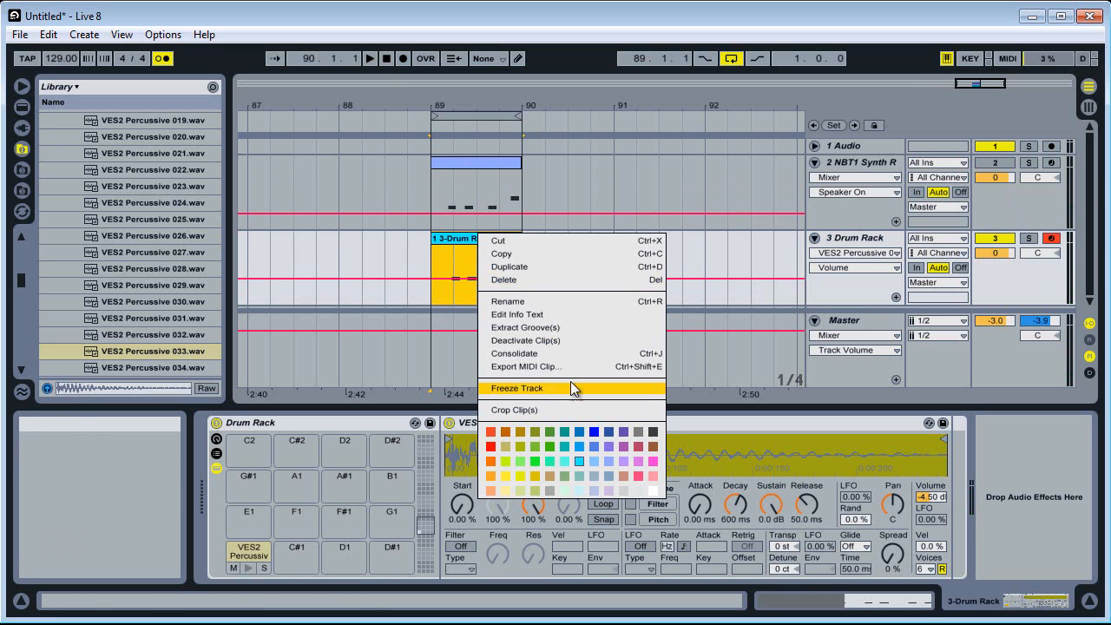
click(563, 352)
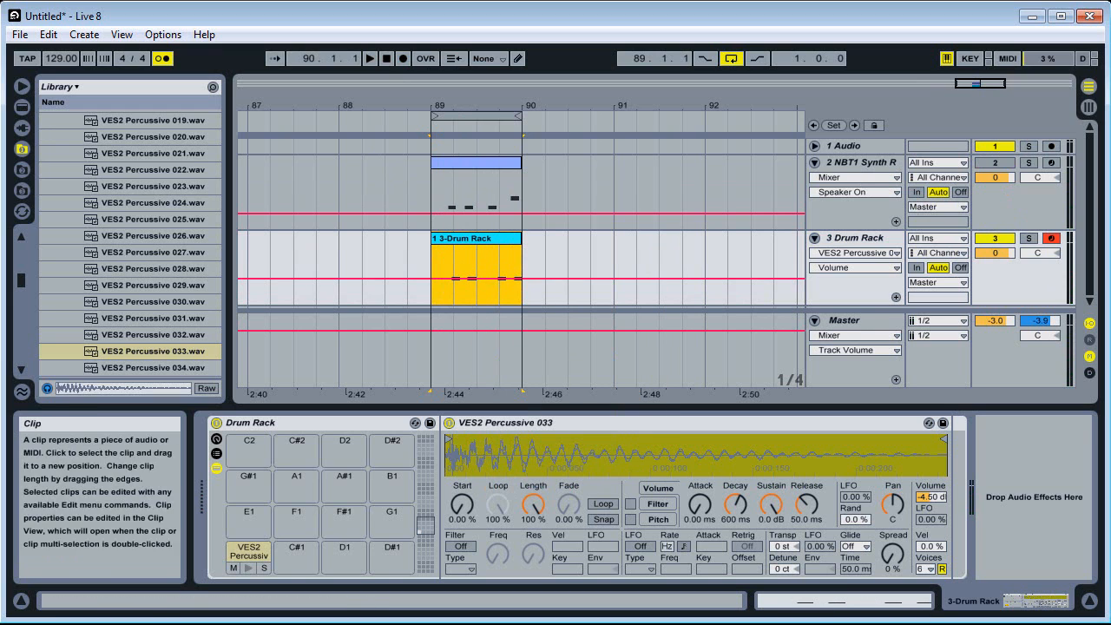
Move the first two notes in the Drum Rack clip slightly earlier, onto 1.1.4 and 1.2.3
click(884, 597)
drag(652, 466, 628, 466)
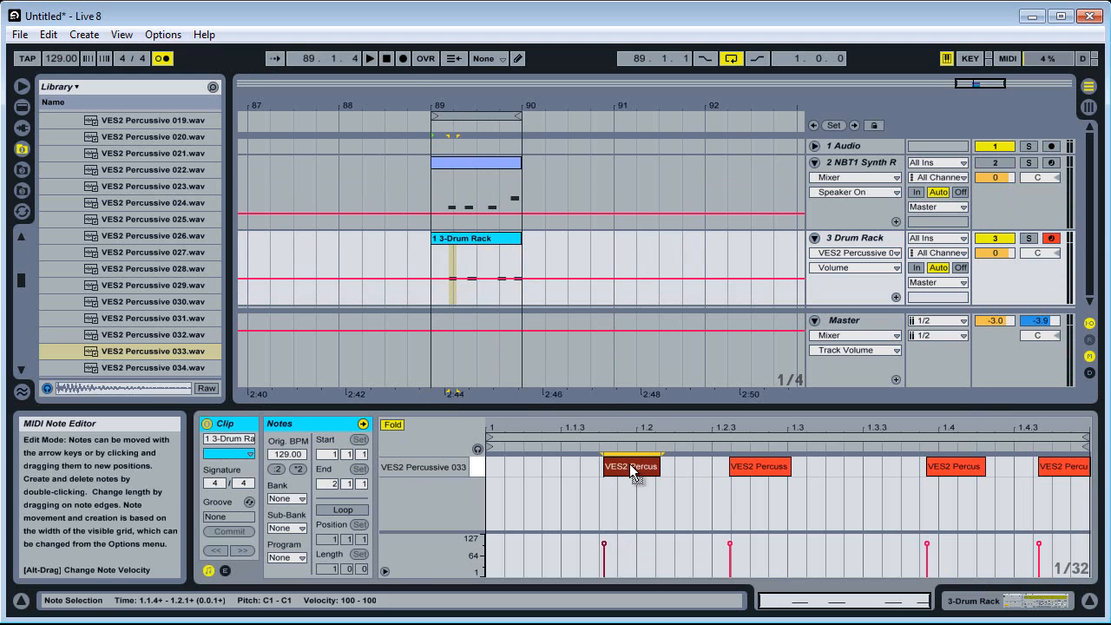
key(space)
drag(764, 473, 746, 474)
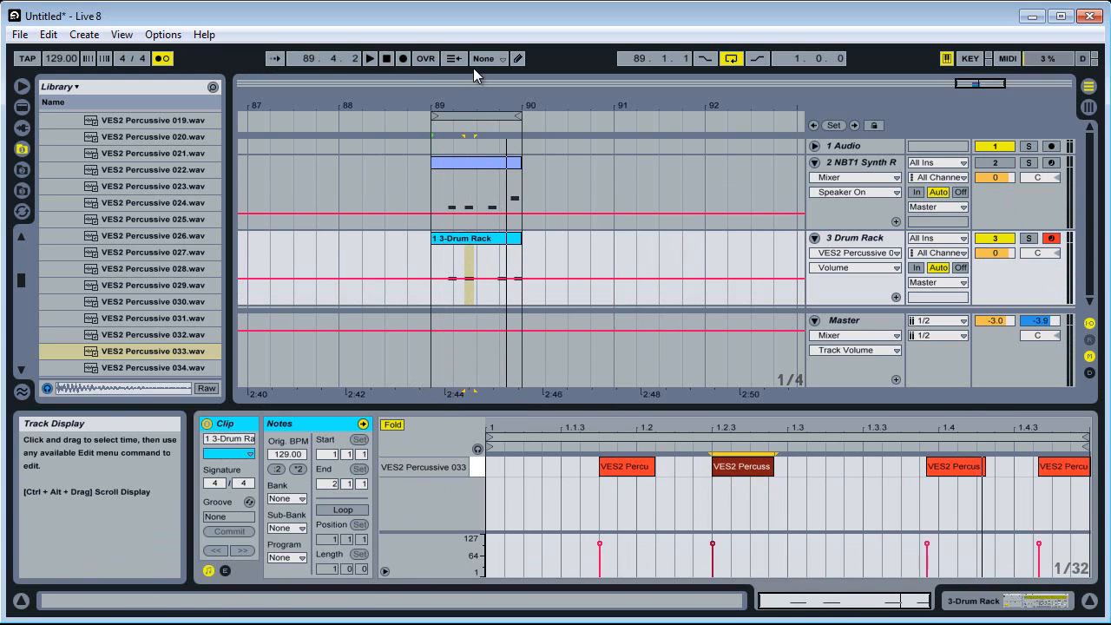
Consolidate the Drum Rack clip's first half from 89.1 to 89.3, duplicate it over the second half and play the loop
drag(475, 97, 476, 110)
drag(477, 258, 412, 266)
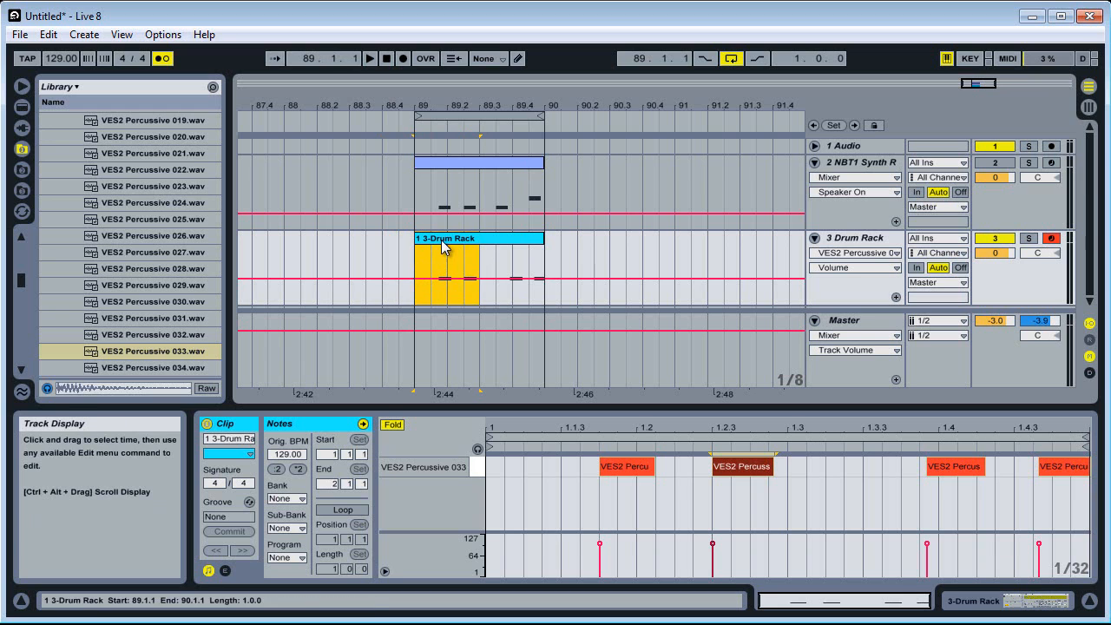
right_click(443, 247)
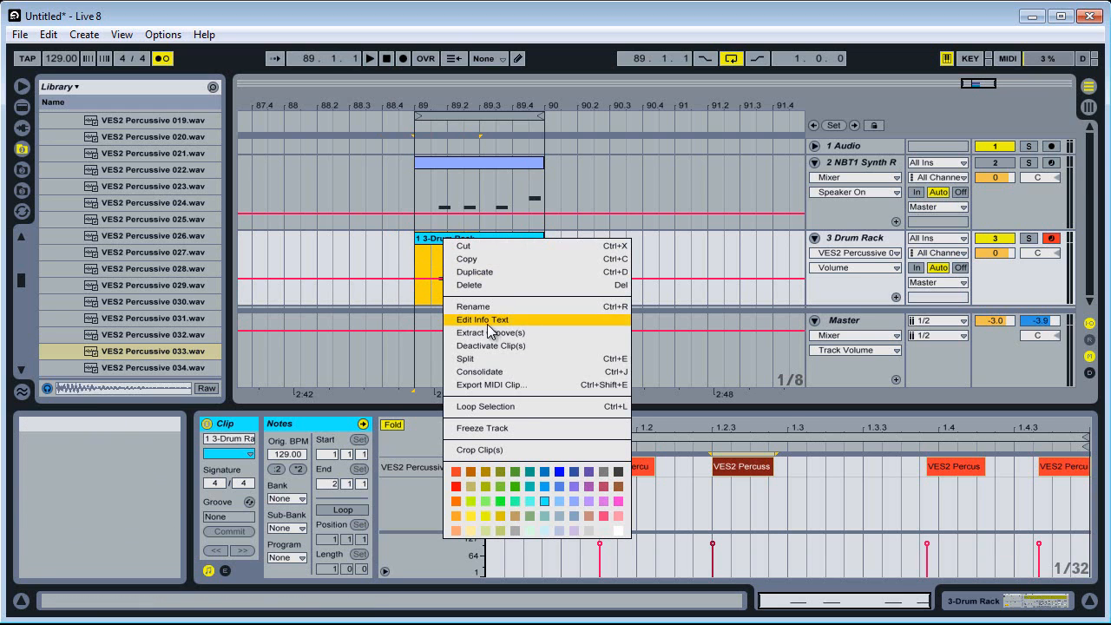
click(497, 373)
key(space)
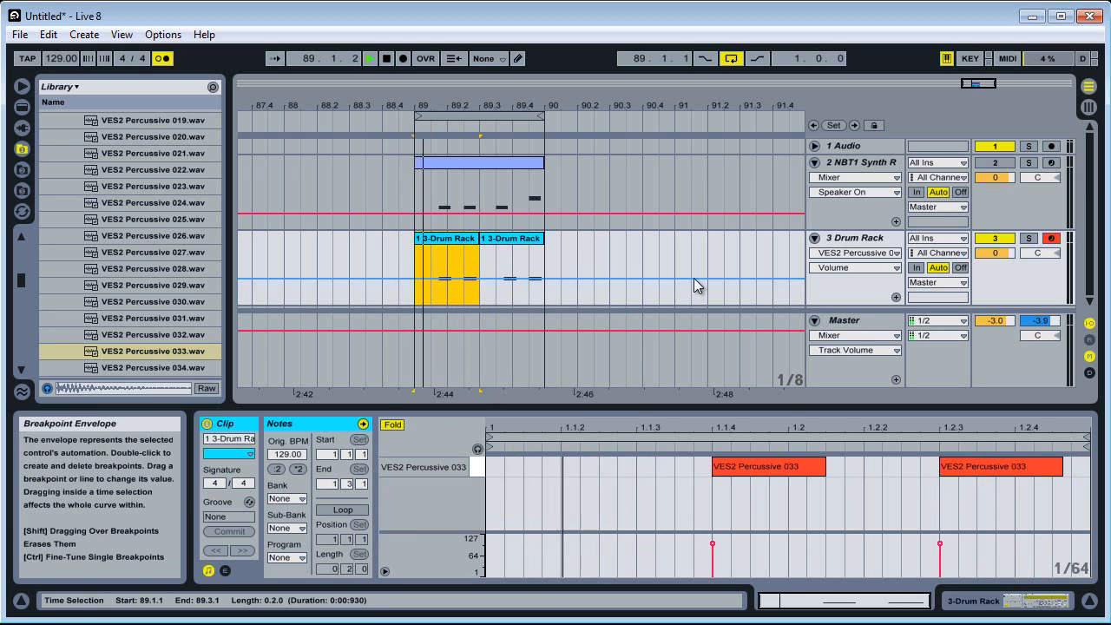
Turn off the metronome, stop playback and collapse the VES2 Percussion folder in the browser
click(162, 59)
key(space)
drag(21, 279, 26, 266)
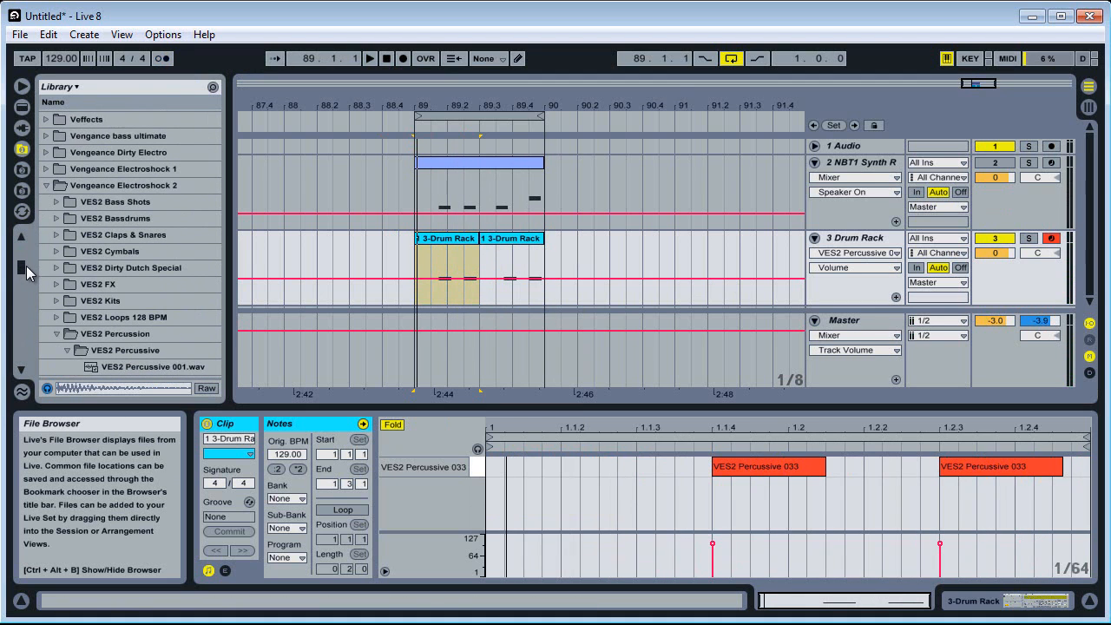
click(56, 334)
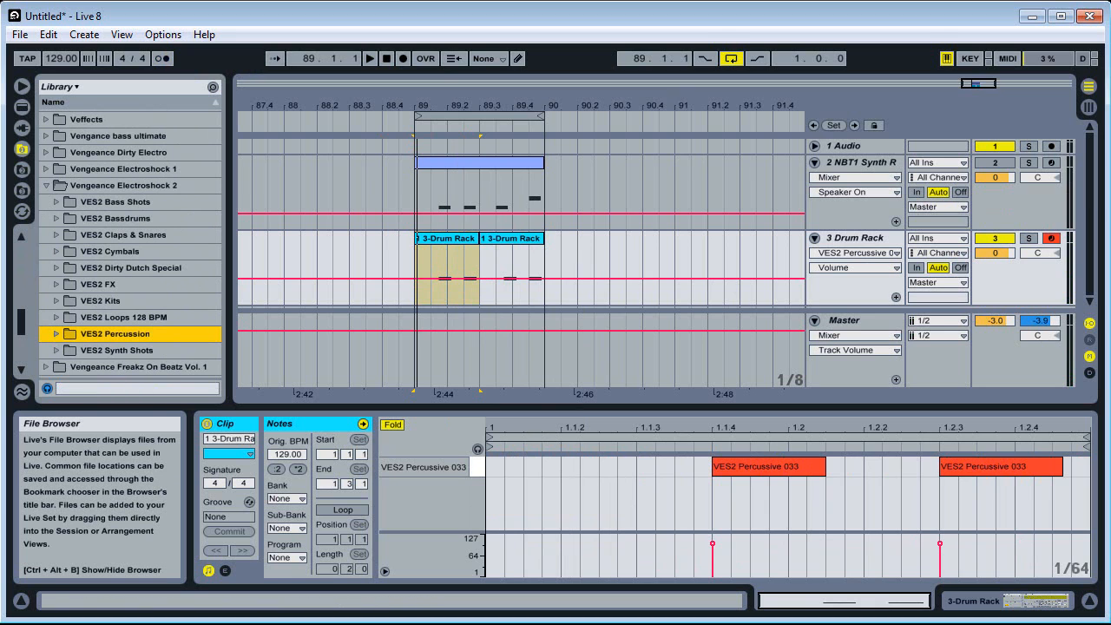
Unfold the 1 Audio track and place VES2 Bassdrum 032.wav from the VES2 Bassdrums folder on it at bar 89
drag(1012, 261, 1017, 204)
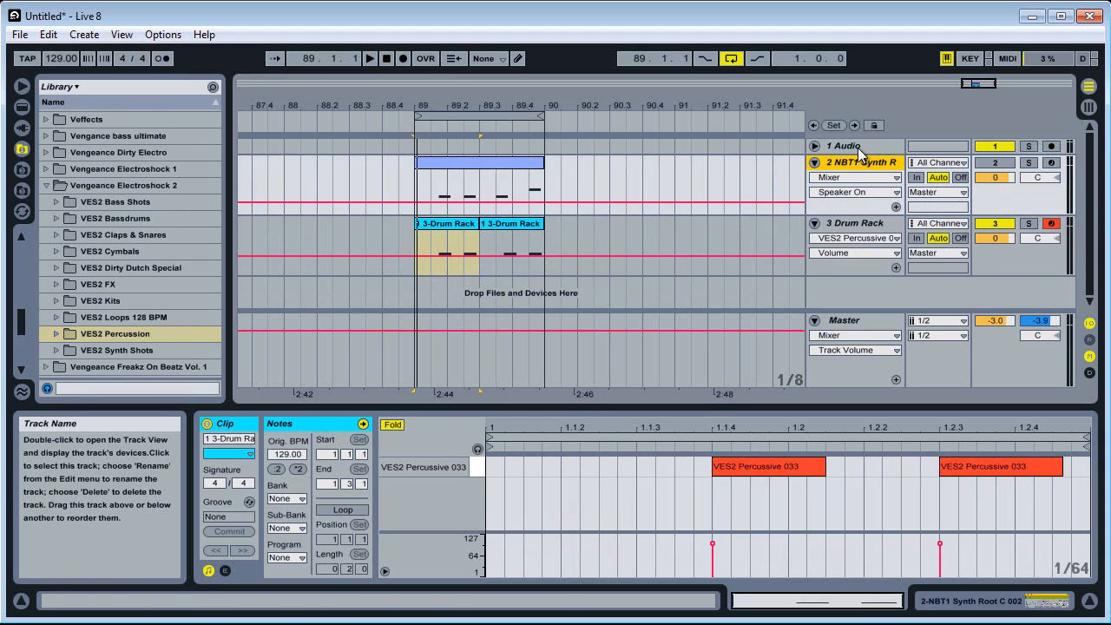
click(814, 146)
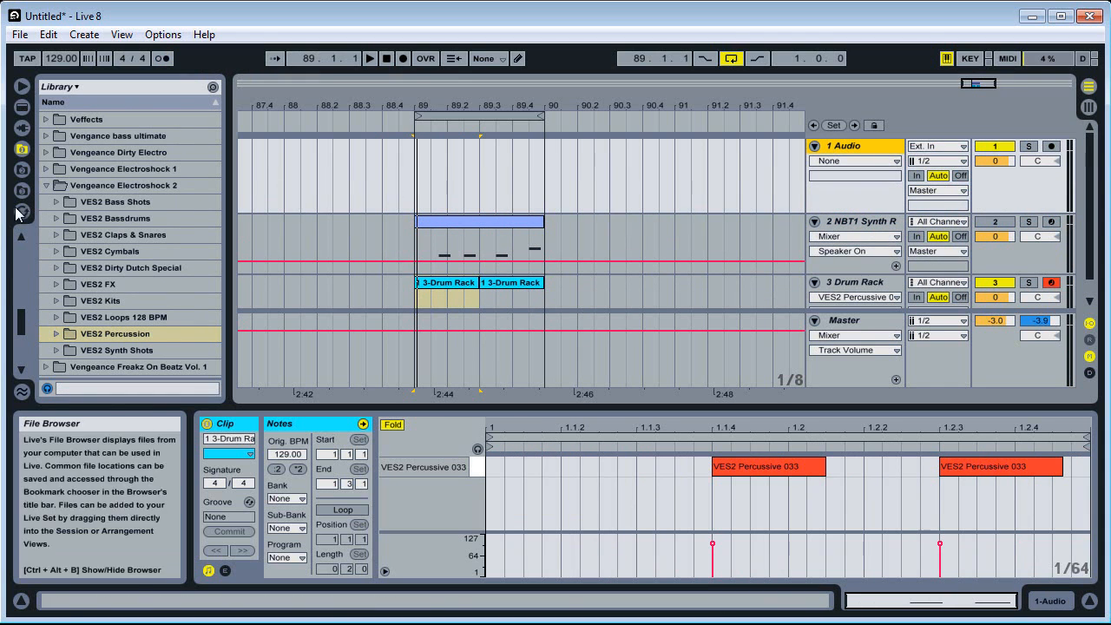
click(56, 218)
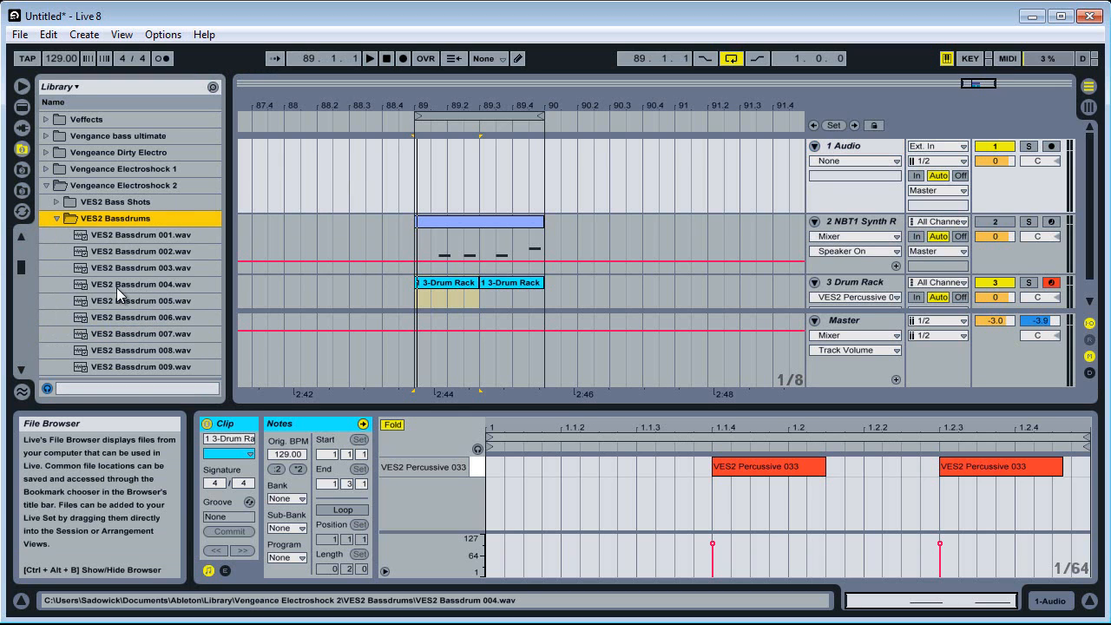
scroll(117, 290, down, 9)
click(119, 276)
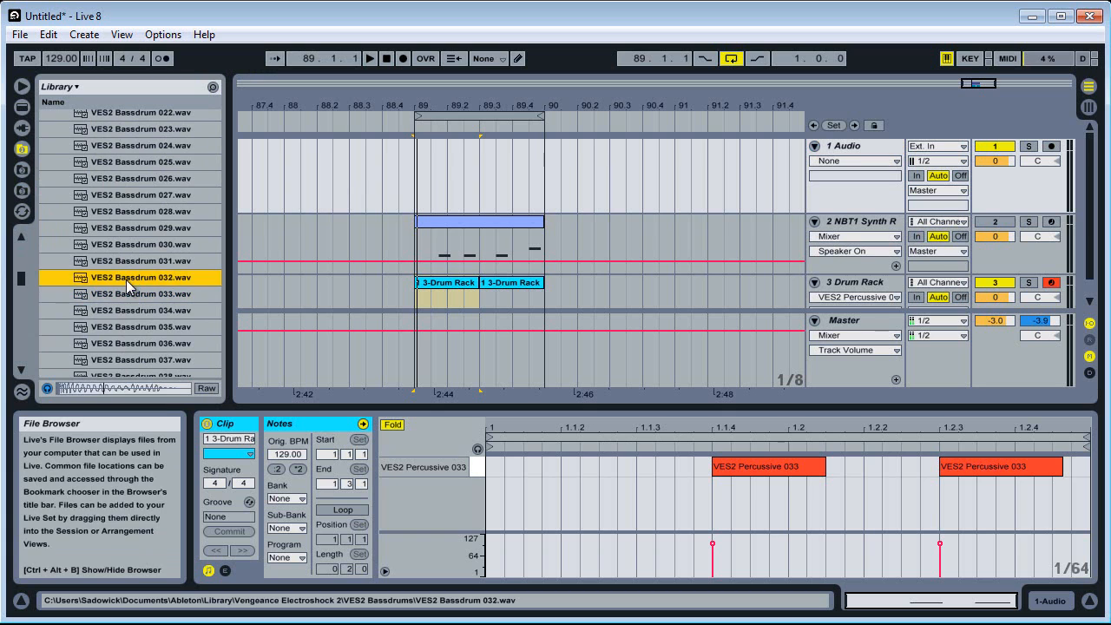
drag(127, 280, 417, 198)
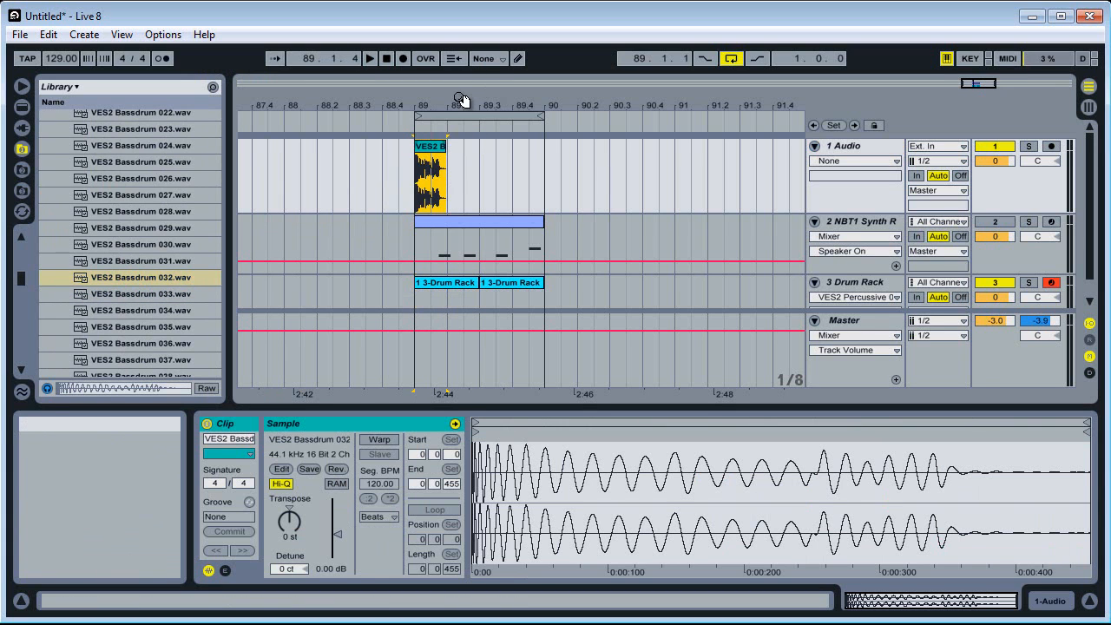
Play the loop with the kick and show the fades on the kick clip
drag(461, 96, 463, 104)
key(space)
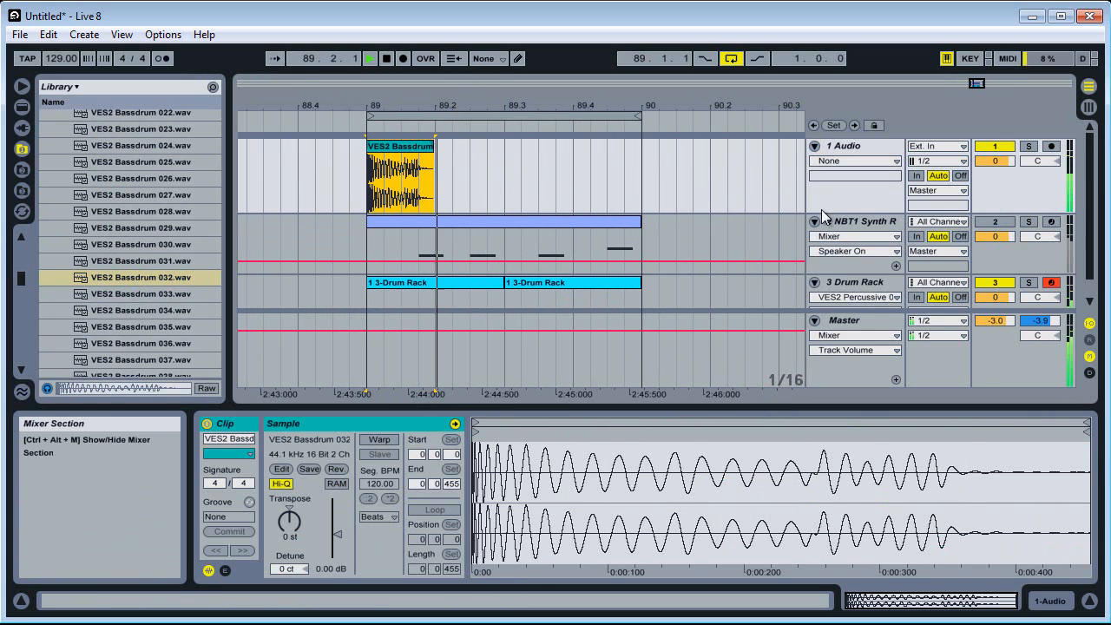
key(space)
click(382, 180)
right_click(403, 191)
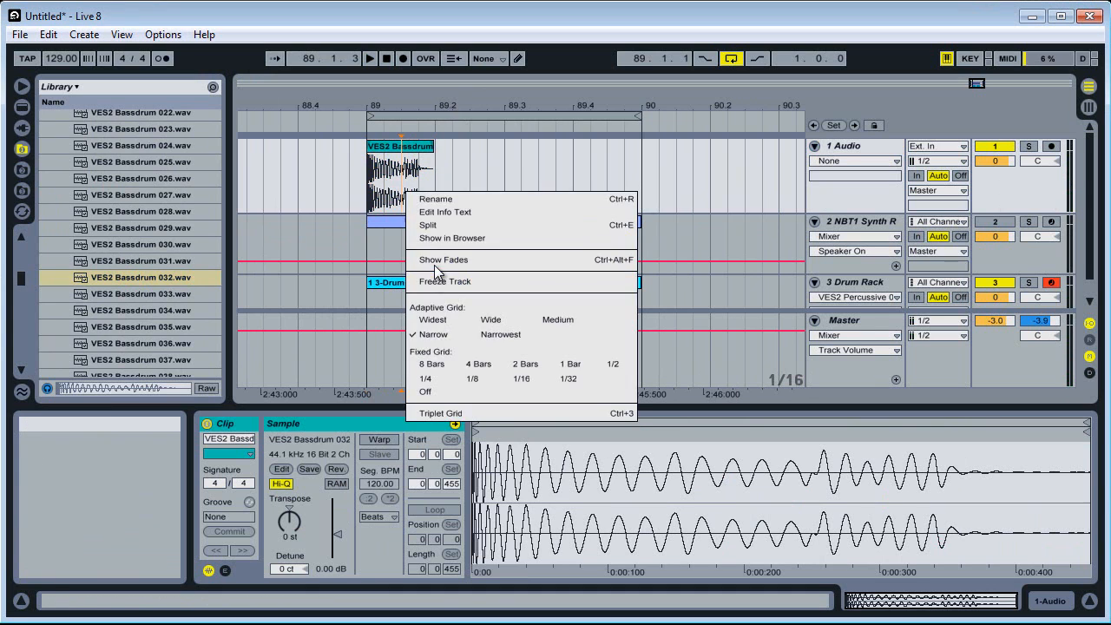
click(434, 256)
click(441, 158)
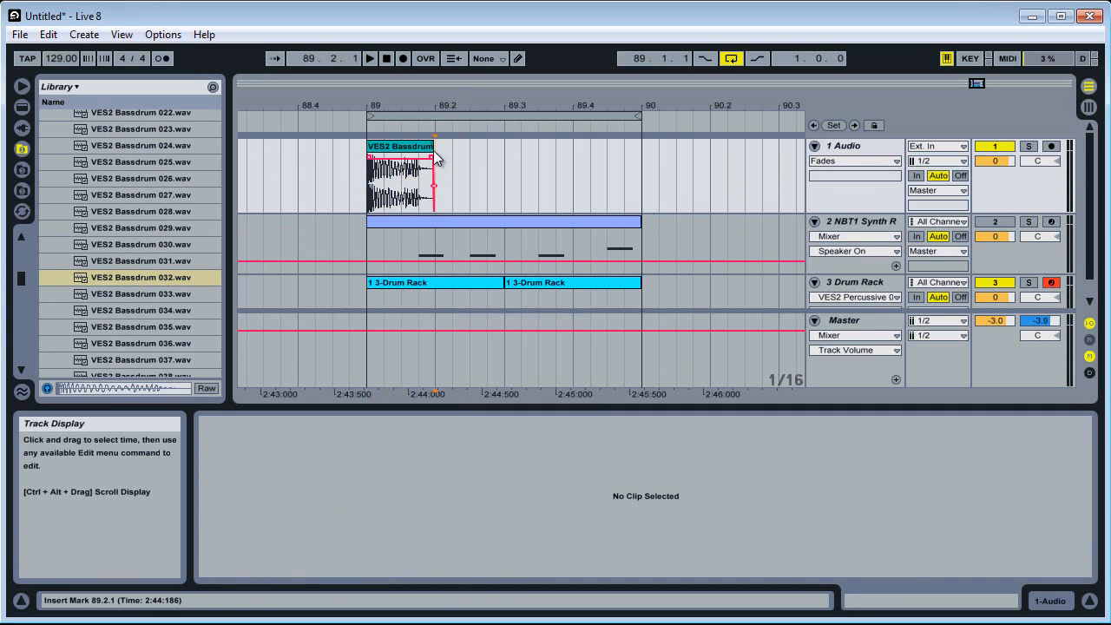
Duplicate the full-length kick clip three times to fill bar 89 and play the loop
click(395, 149)
key(ctrl+d)
key(ctrl+d)
key(ctrl+d)
click(395, 150)
key(space)
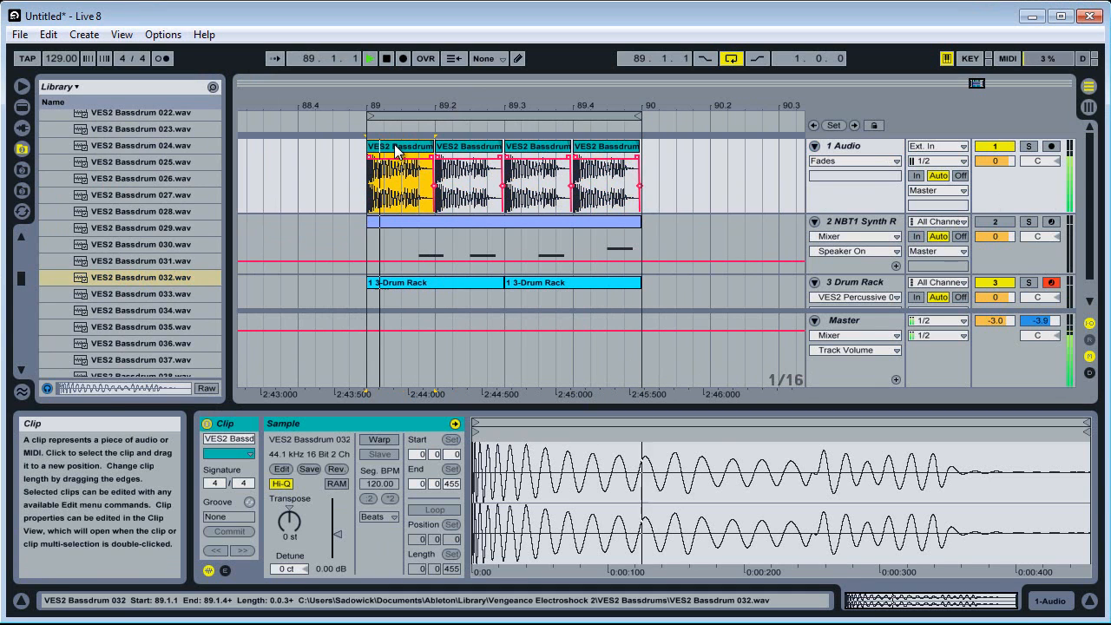
Lower the 1 Audio track volume to -1.0 dB and the Master volume to -4.1 dB
drag(1010, 161, 1009, 169)
drag(998, 319, 998, 329)
Try the loop with the synth track unmuted, and move the Drum Rack track above the synth track
scroll(1005, 261, down, 1)
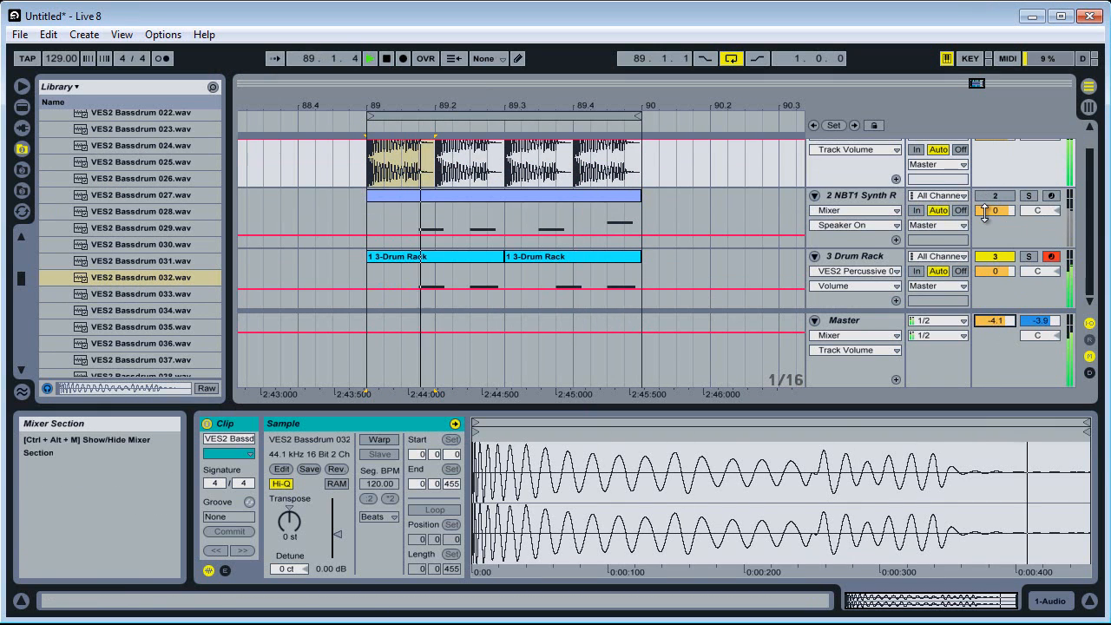
click(995, 198)
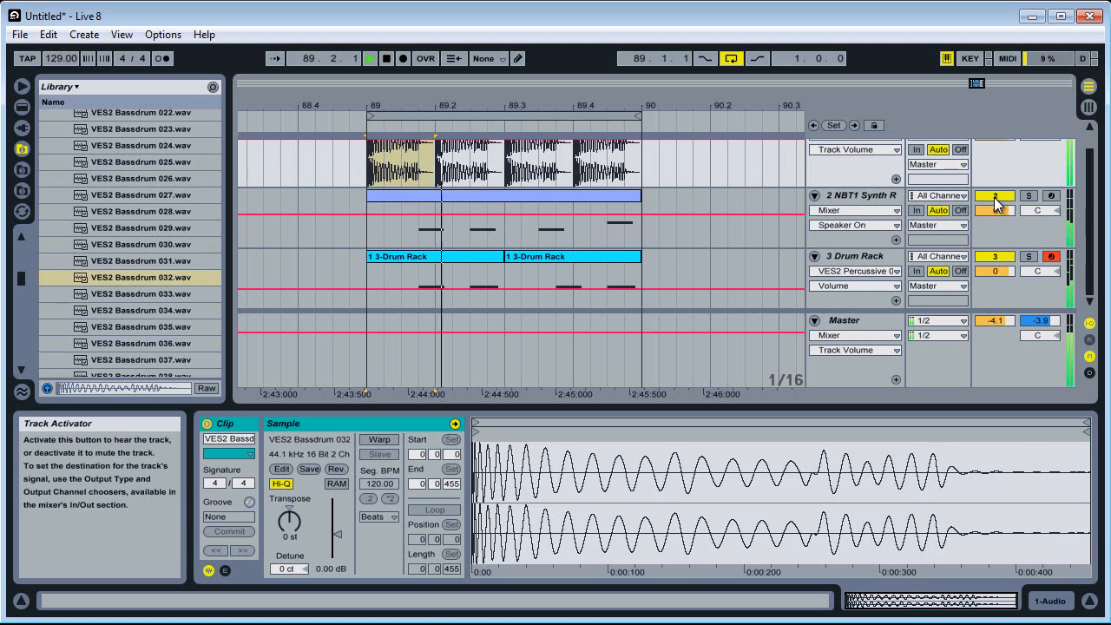
drag(860, 256, 874, 217)
scroll(823, 228, up, 1)
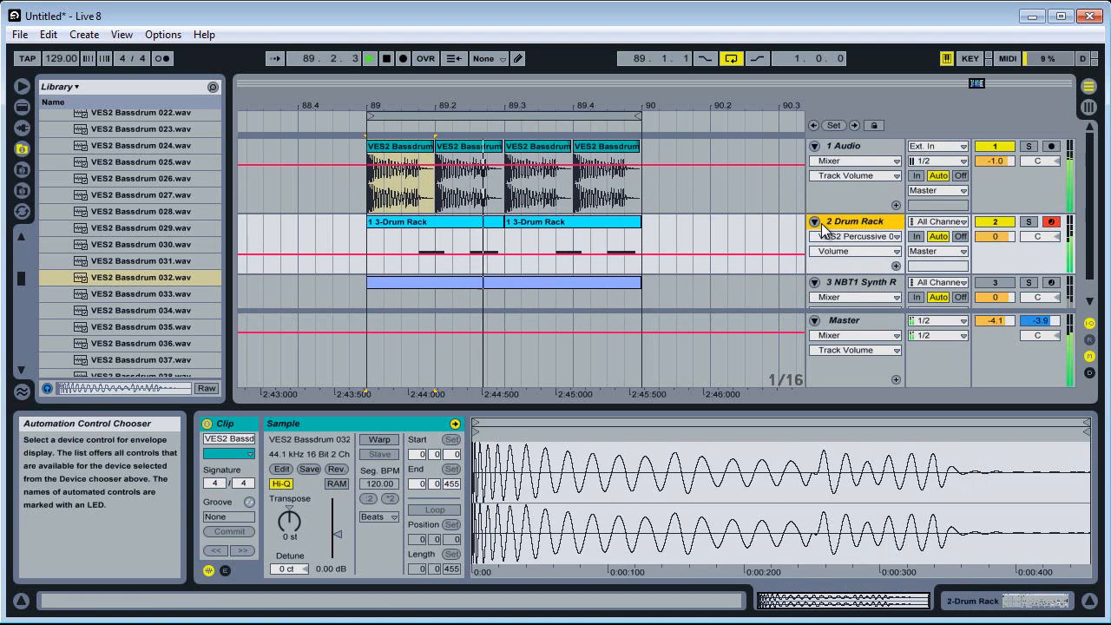
key(space)
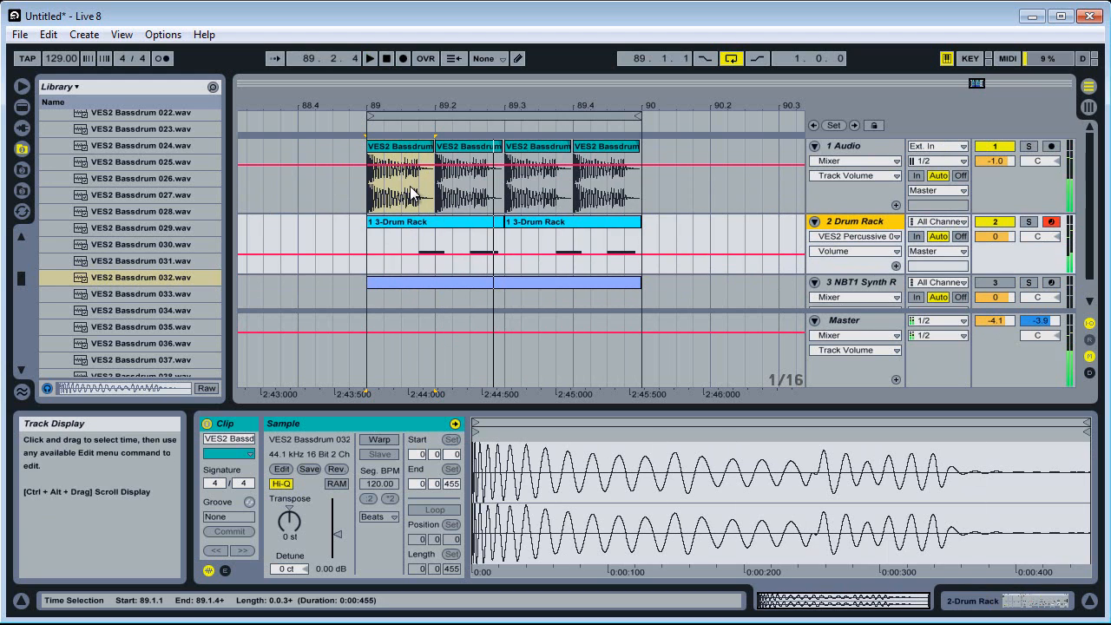
Shorten the first kick clip so that it ends at 89.1.3, and play the loop
click(404, 180)
click(392, 184)
right_click(392, 184)
click(407, 89)
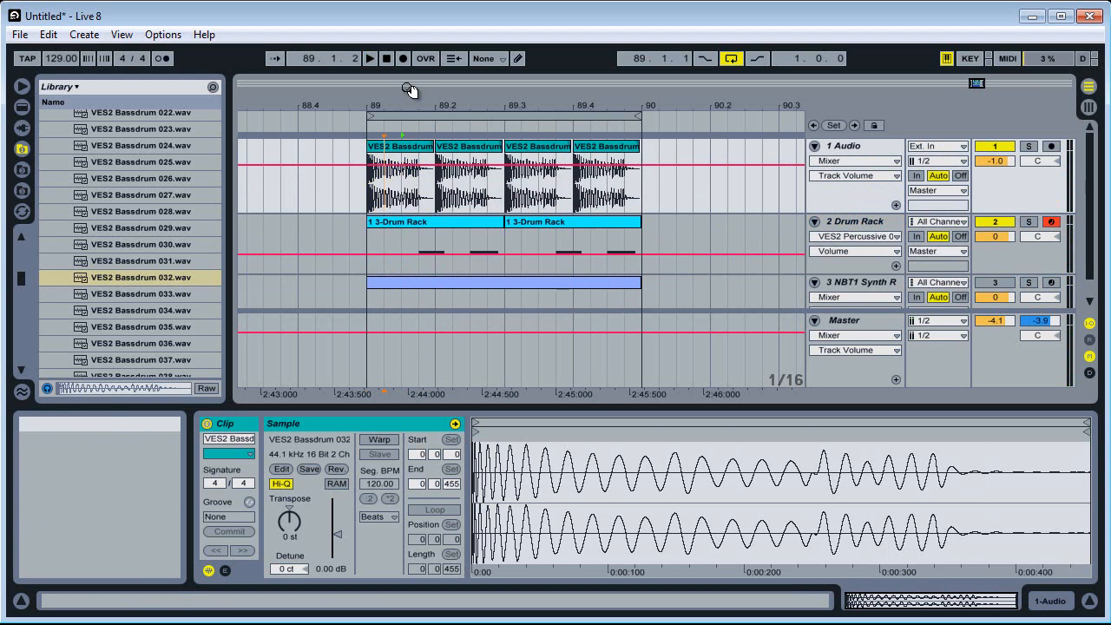
drag(407, 94, 408, 104)
drag(456, 153, 405, 153)
click(388, 147)
key(space)
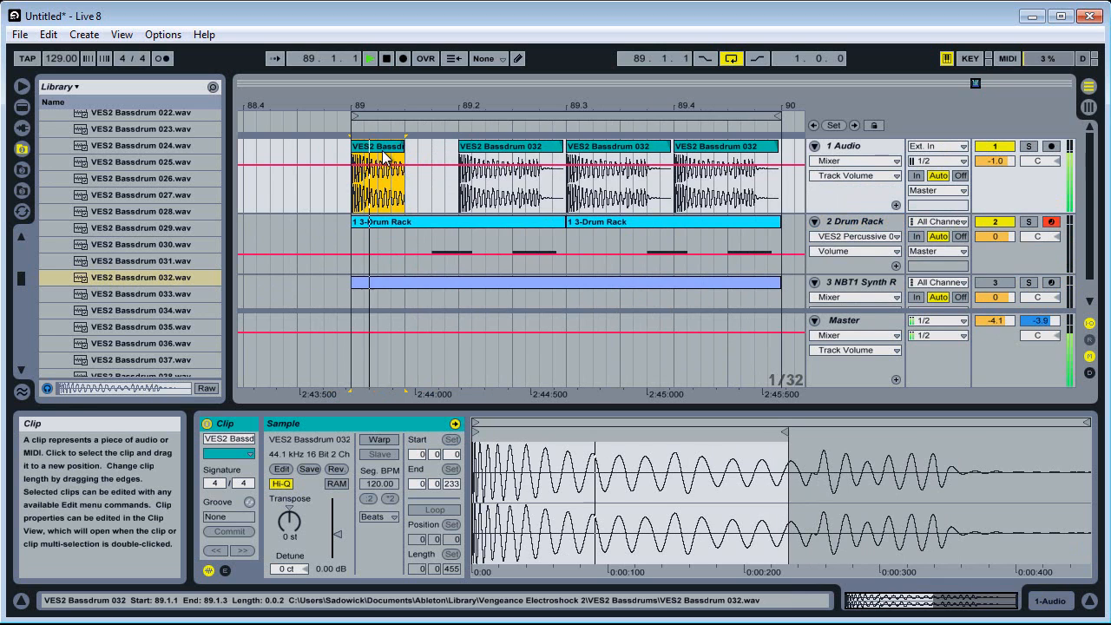
Delete the other three kick clips, duplicate the shortened kick onto beats 2, 3 and 4, and play the loop
drag(512, 165, 799, 201)
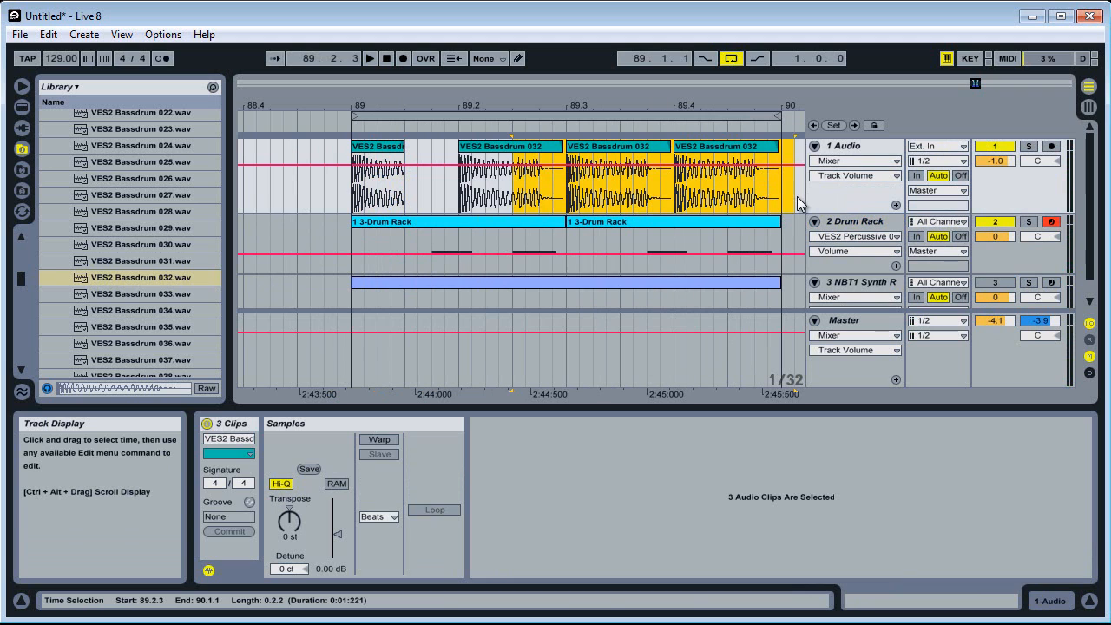
key(Delete)
drag(566, 178, 463, 181)
key(ctrl+d)
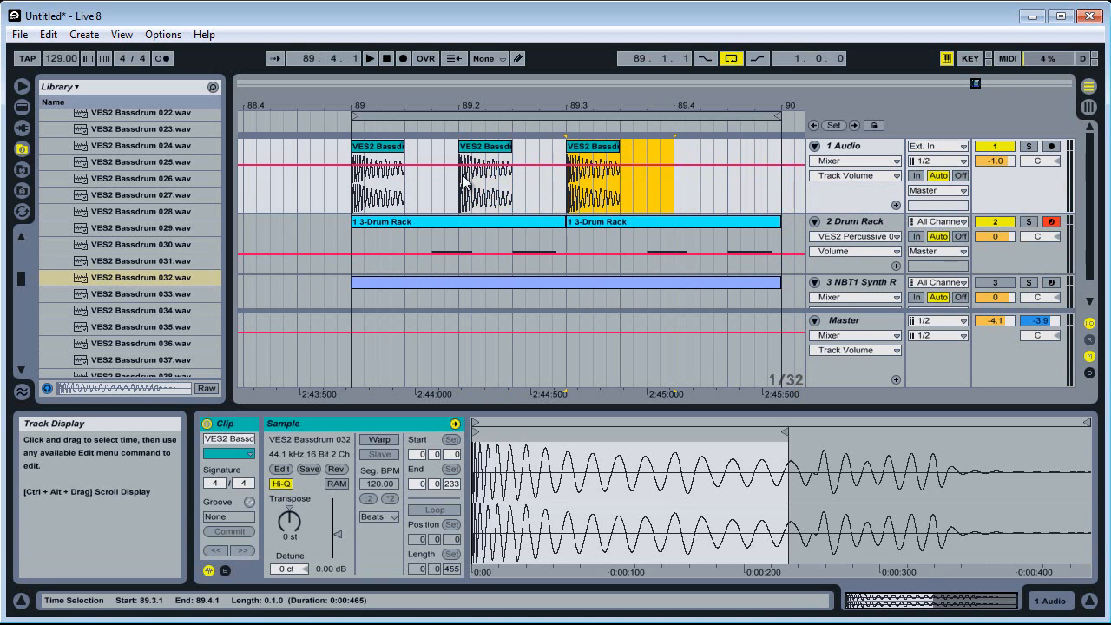
key(ctrl+d)
click(350, 201)
key(space)
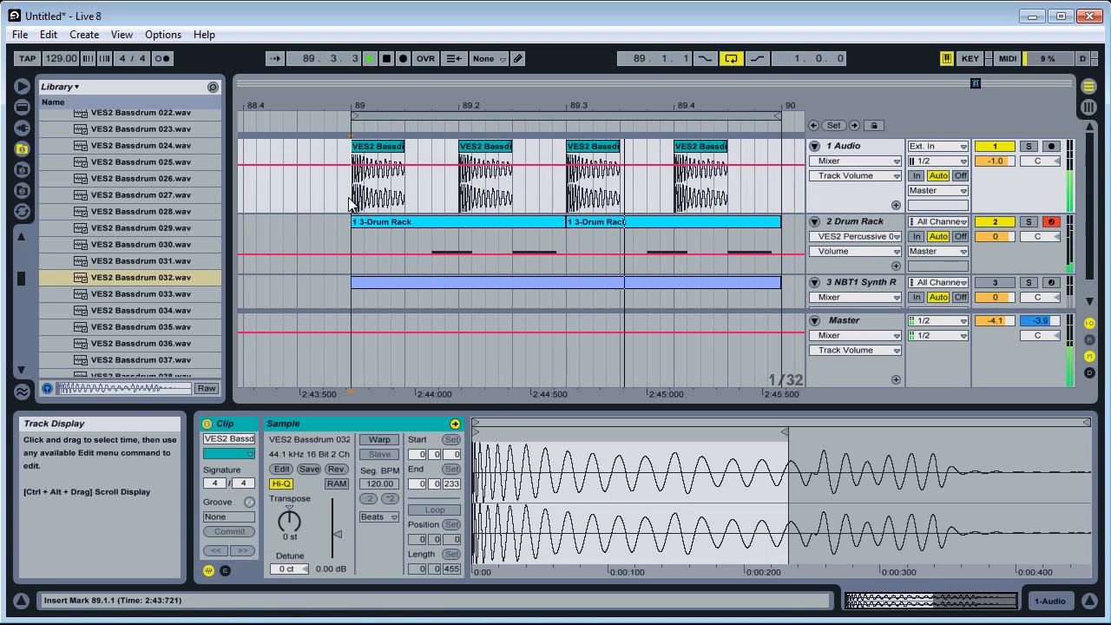
Reduce the heights of the three tracks, unmute the NBT1 Synth track and play the full loop
click(988, 193)
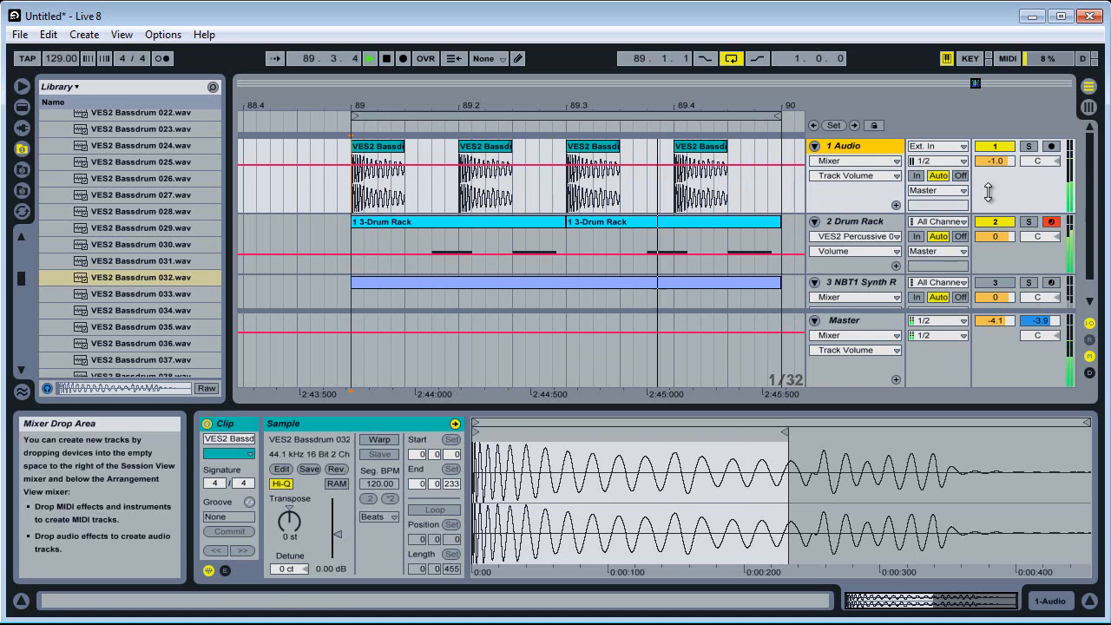
key(space)
drag(1015, 210, 1023, 190)
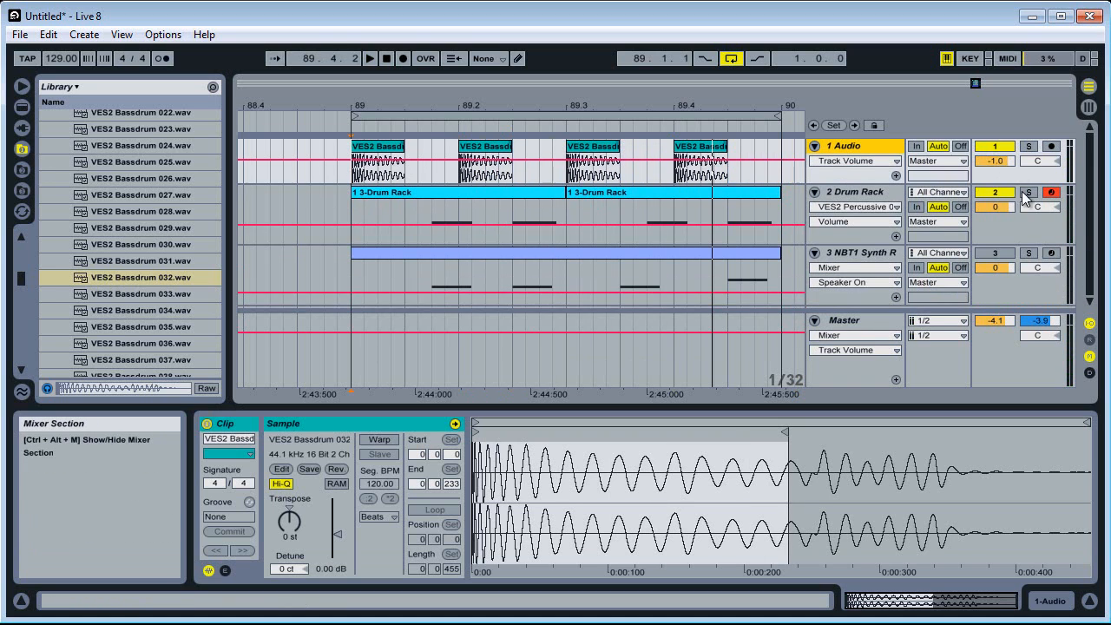
drag(1021, 244, 1023, 199)
drag(1013, 290, 1013, 255)
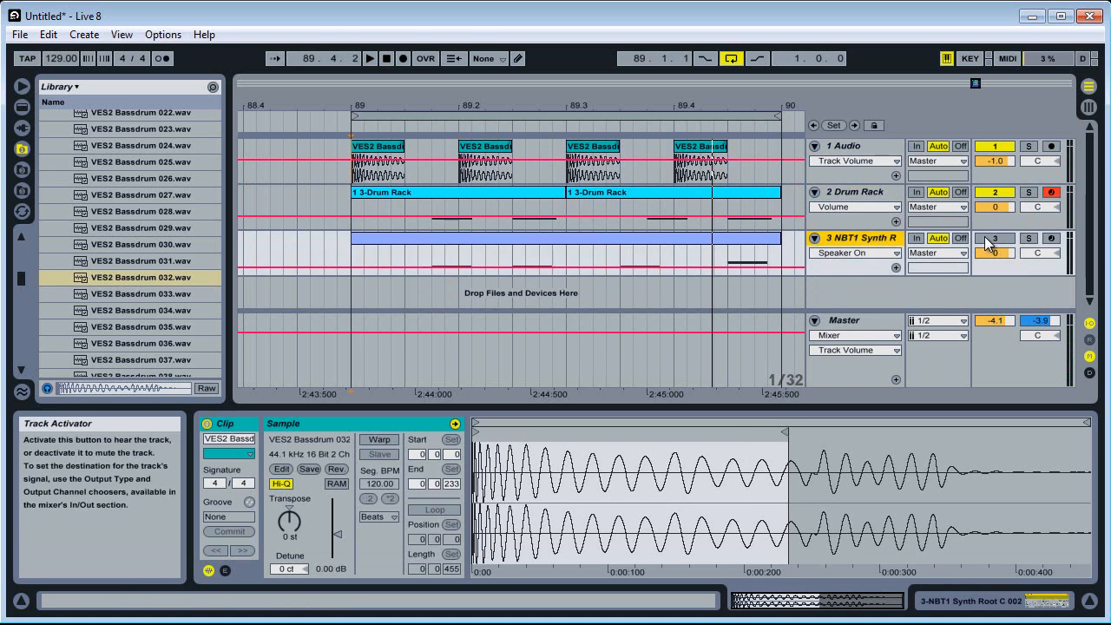
click(989, 243)
key(space)
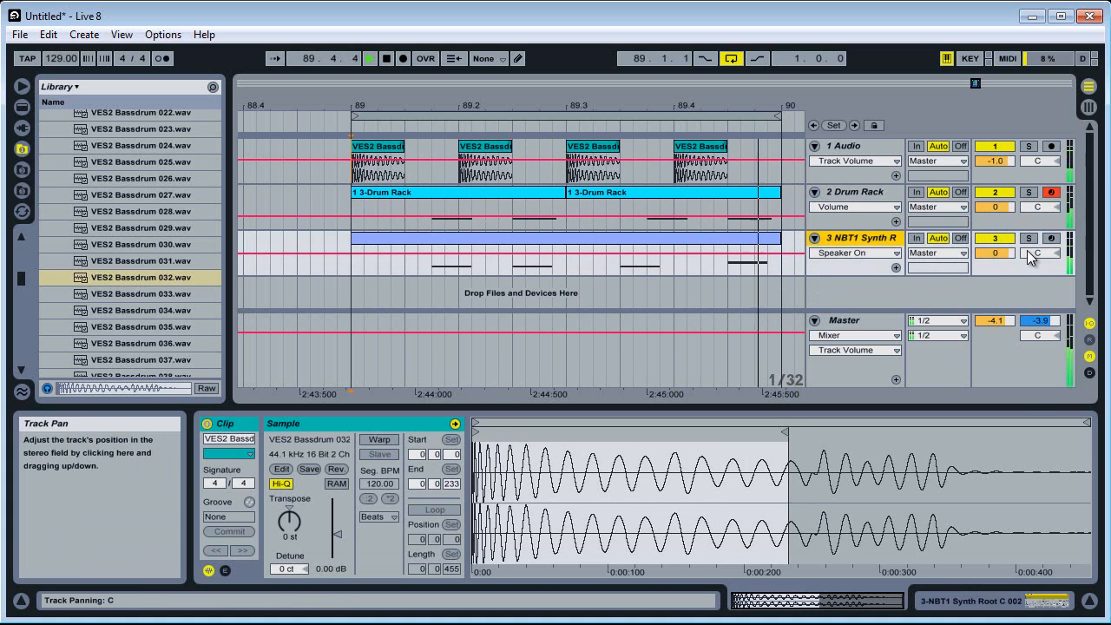
Show the NBT1 Synth track's Simpler and set its Transpose to +12 st
click(1025, 599)
key(space)
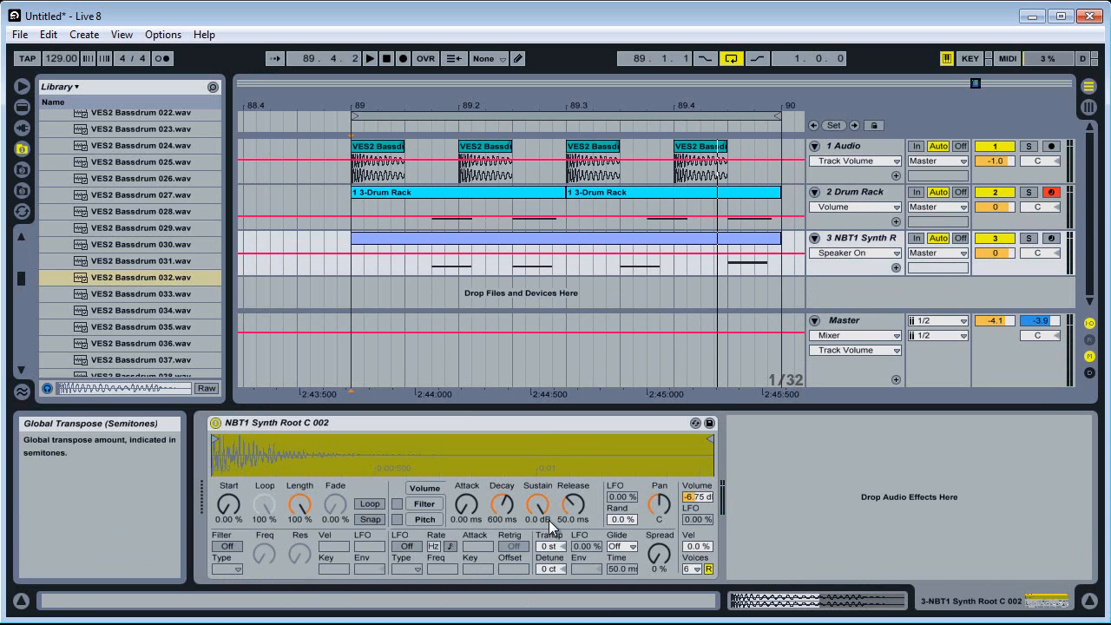
click(550, 548)
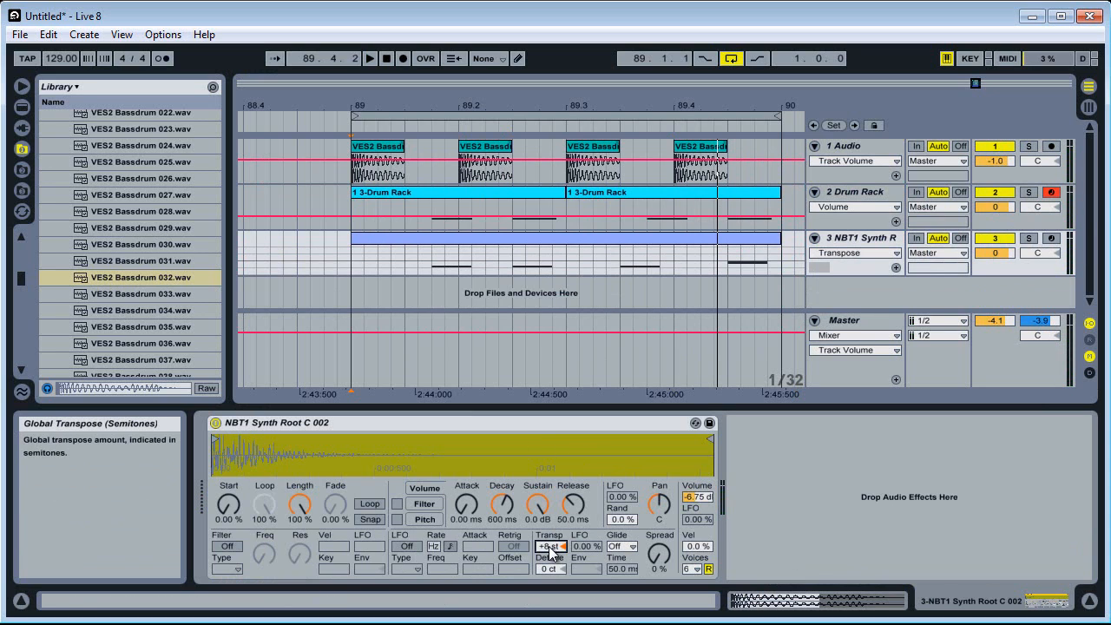
click(383, 237)
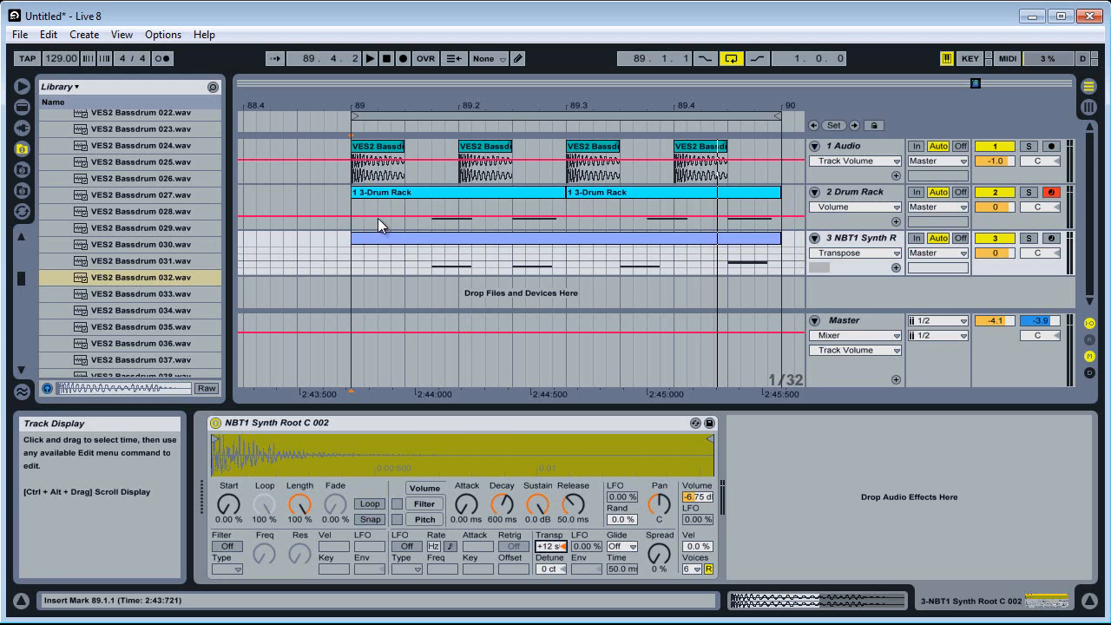
Play the loop and raise the NBT1 Synth Simpler's volume to -3.38 dB
key(space)
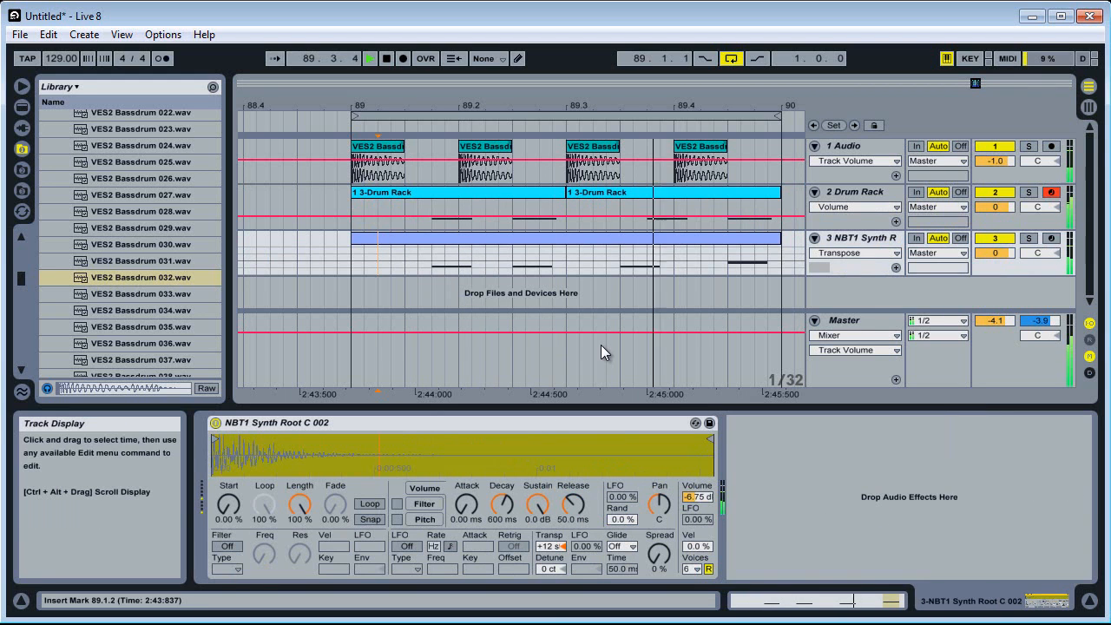
drag(697, 497, 696, 425)
key(space)
Add a Reverb after the Simpler on the NBT1 Synth track and set its Dry/Wet to 40 %
click(860, 239)
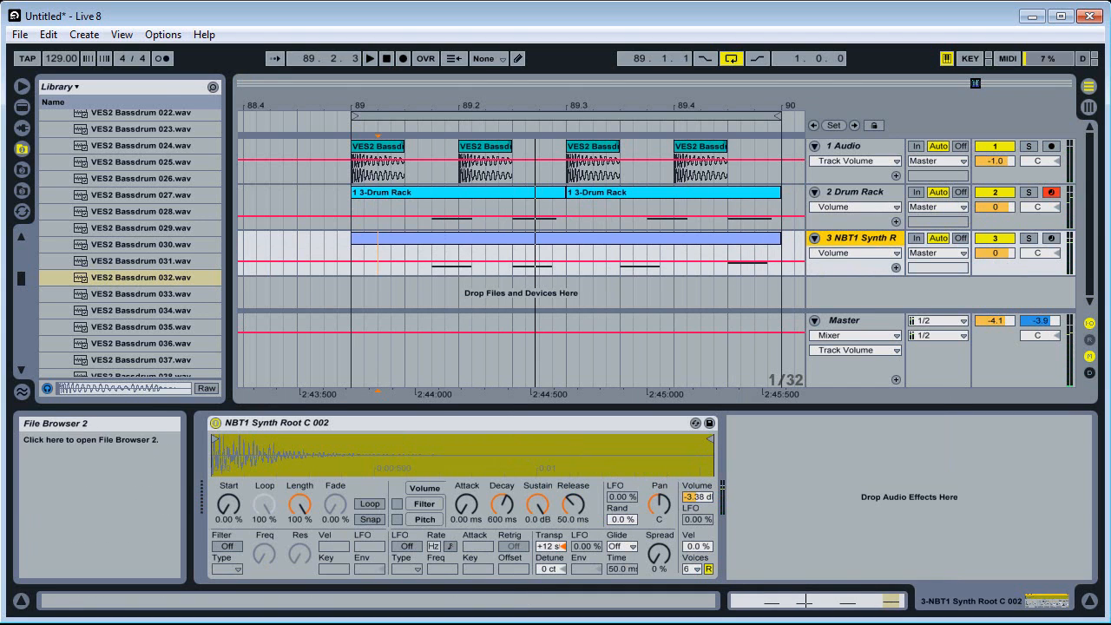
click(22, 106)
scroll(126, 325, down, 3)
scroll(126, 325, down, 7)
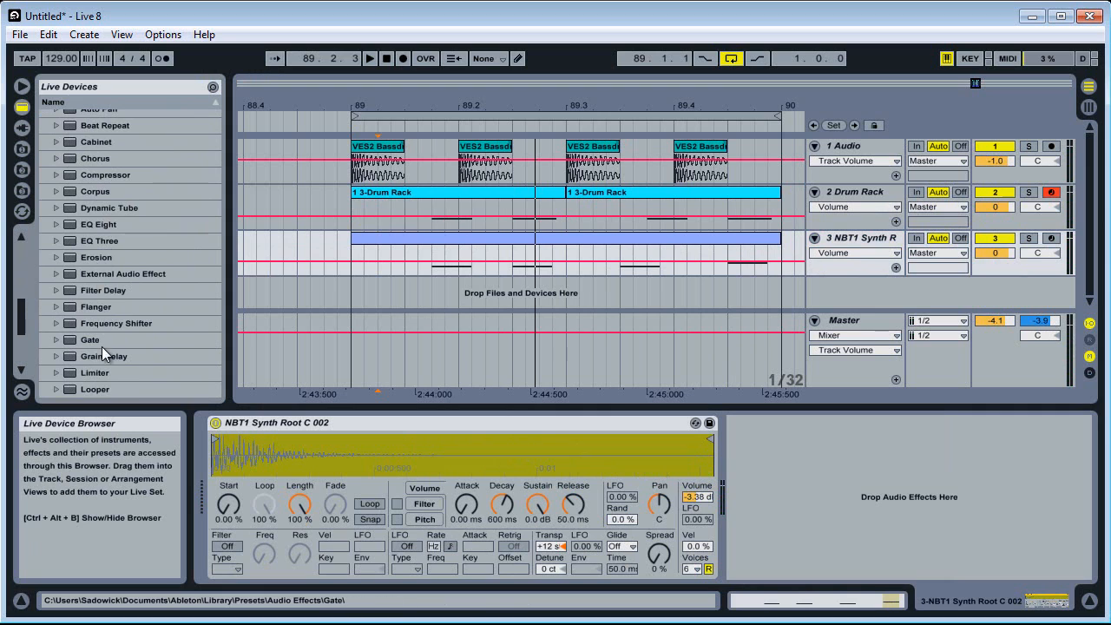
scroll(101, 345, down, 3)
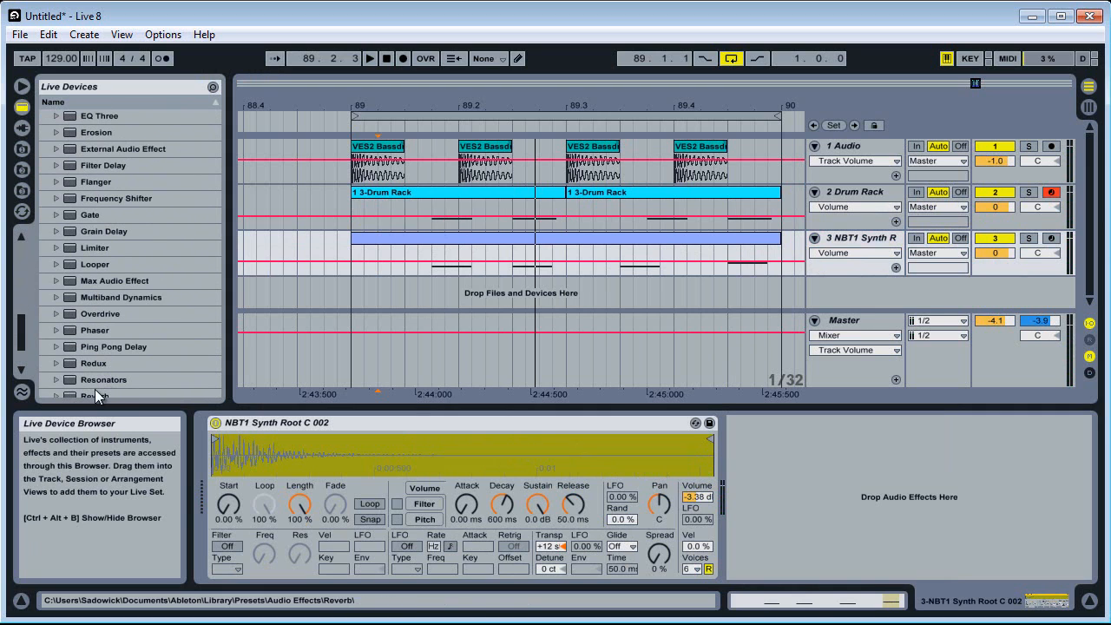
drag(97, 396, 908, 497)
drag(1050, 556, 1051, 571)
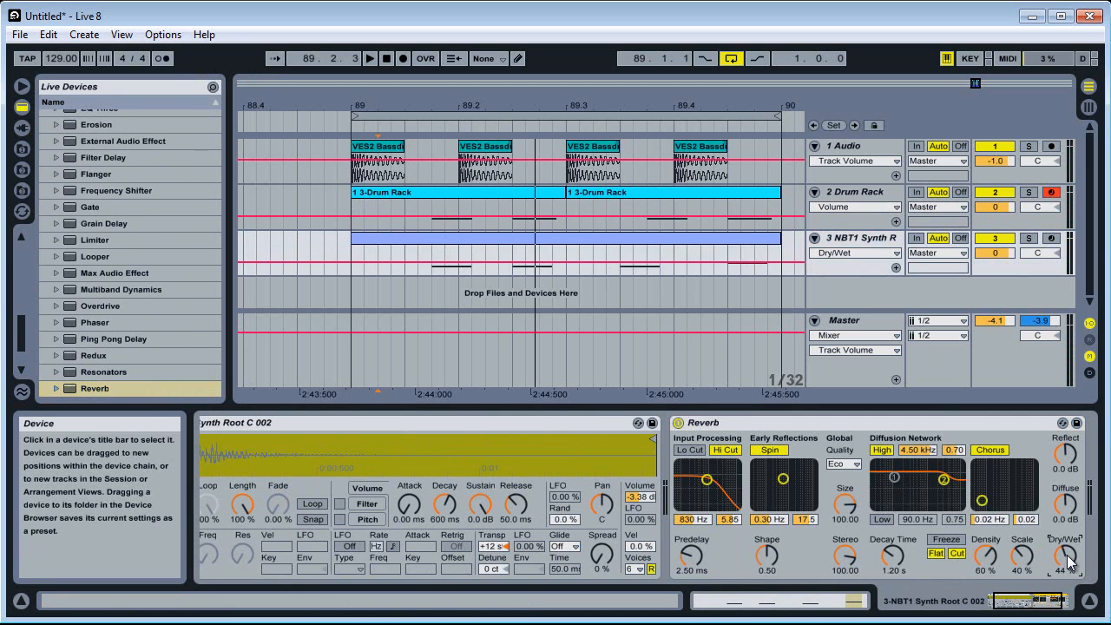
Solo the NBT1 Synth track and play it with the Reverb's Flat, Cut, Hi Cut, Spin, High and Chorus switches turned off
click(1029, 240)
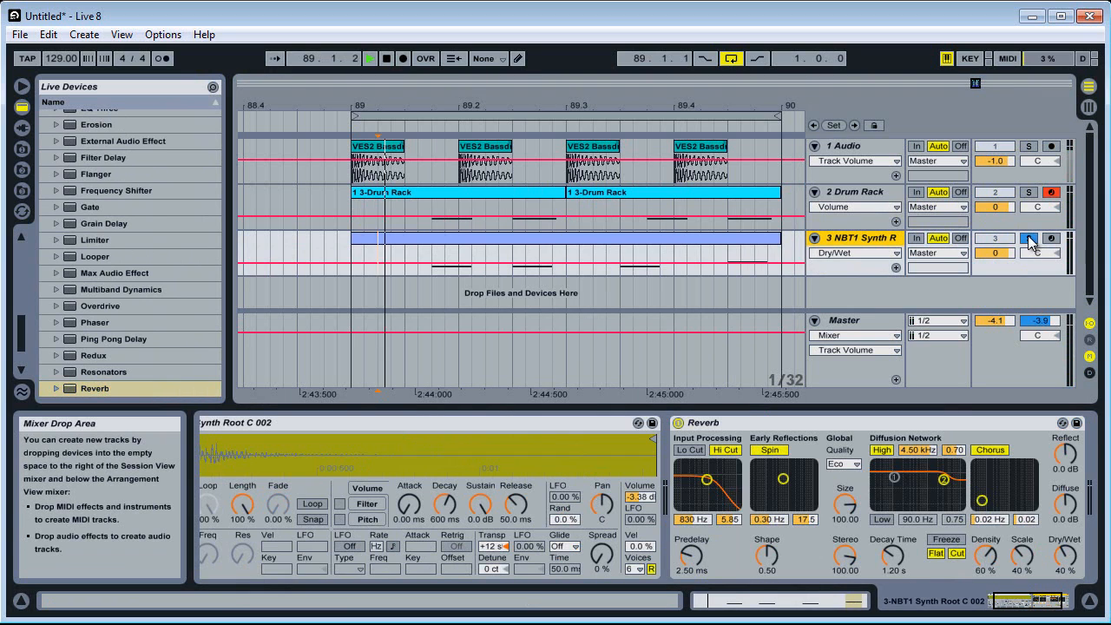
click(955, 554)
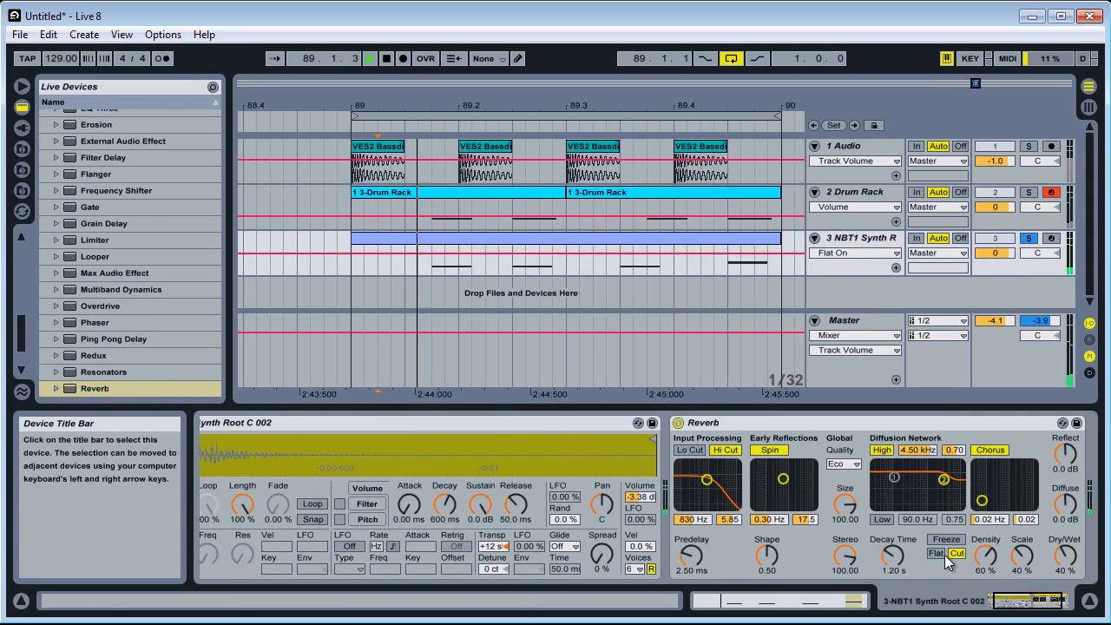
click(725, 451)
click(769, 450)
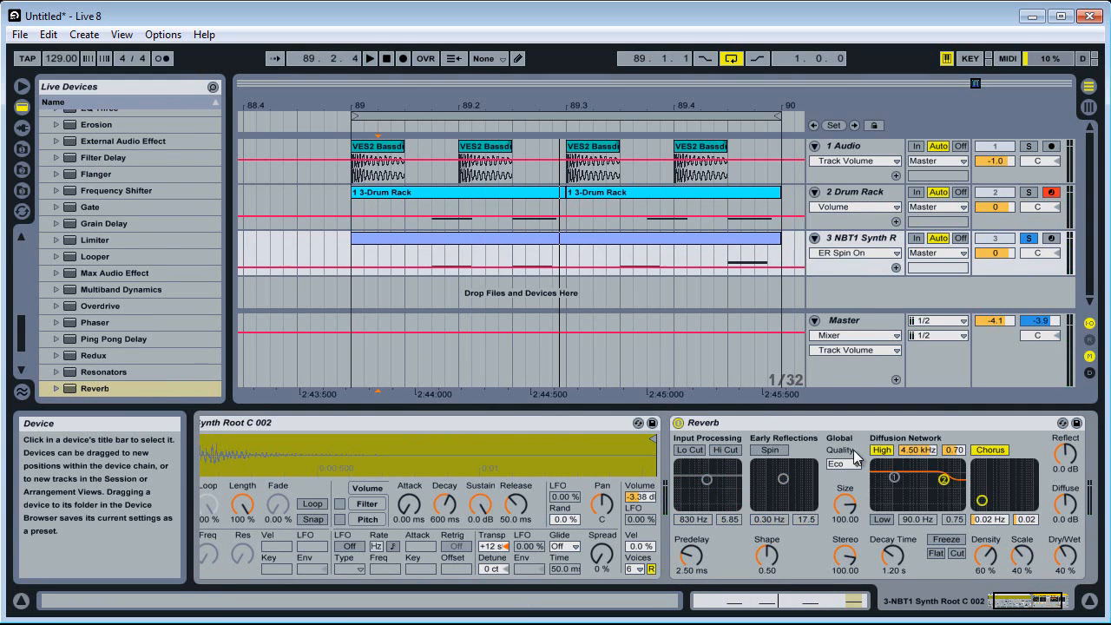
click(882, 449)
click(991, 450)
key(space)
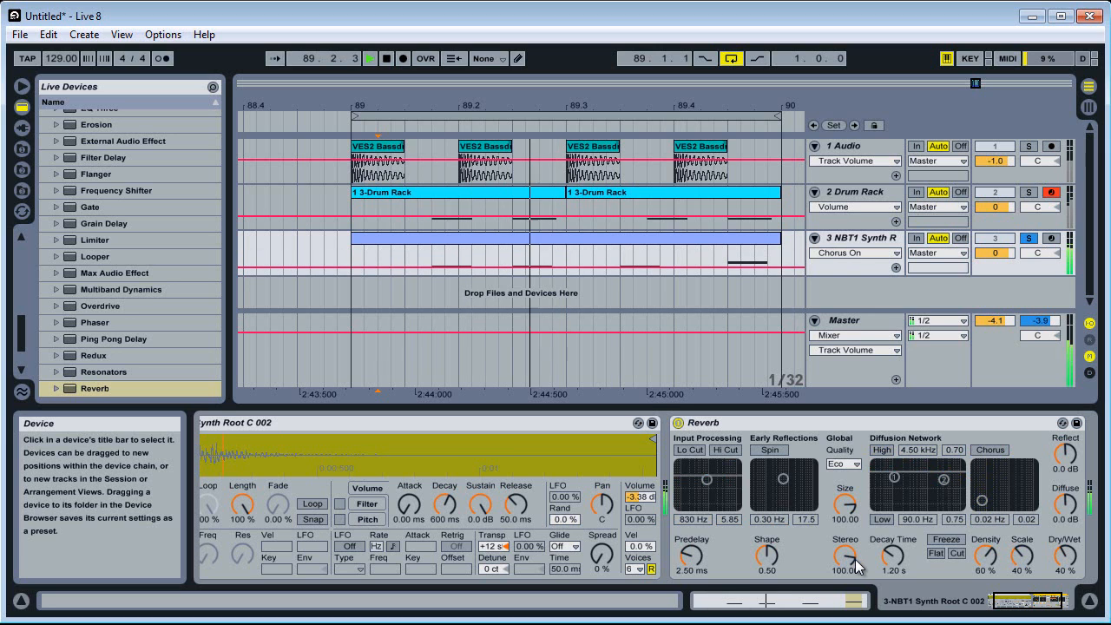
click(1018, 606)
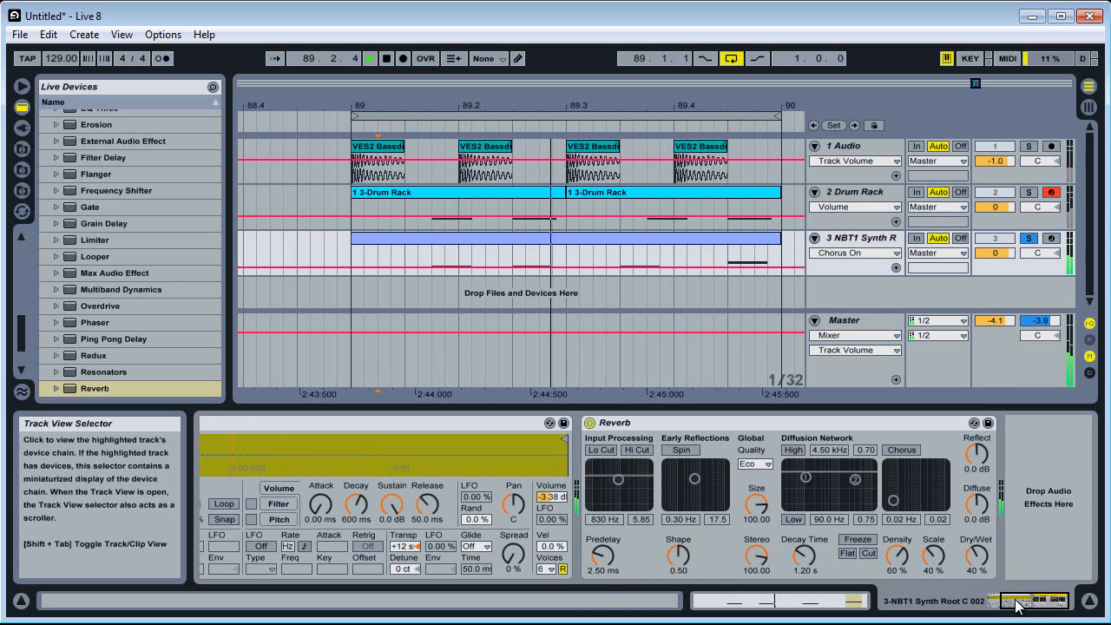
key(space)
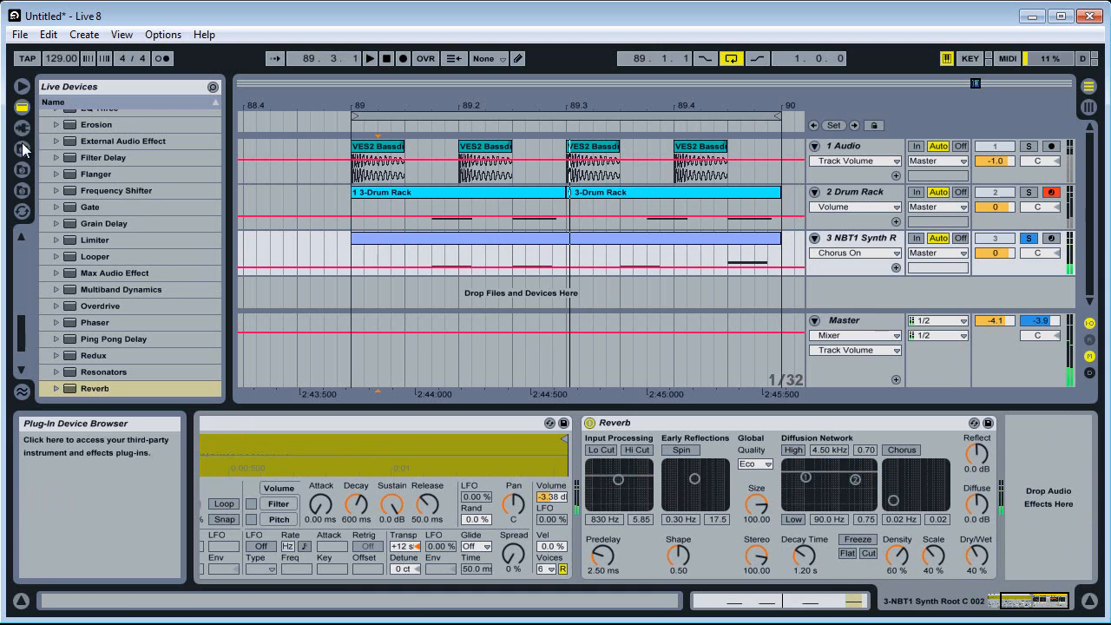
Add an EQ Eight after the Reverb, boost band 4 by 7.87 dB at 5.16 kHz, and unsolo the NBT1 Synth track
scroll(84, 273, up, 4)
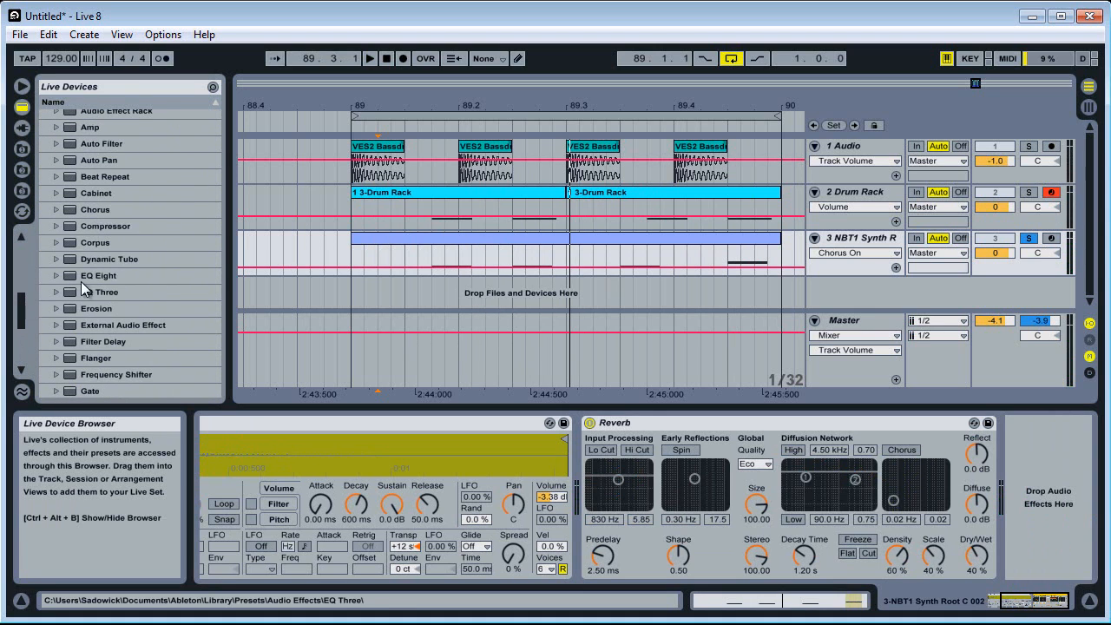
click(83, 280)
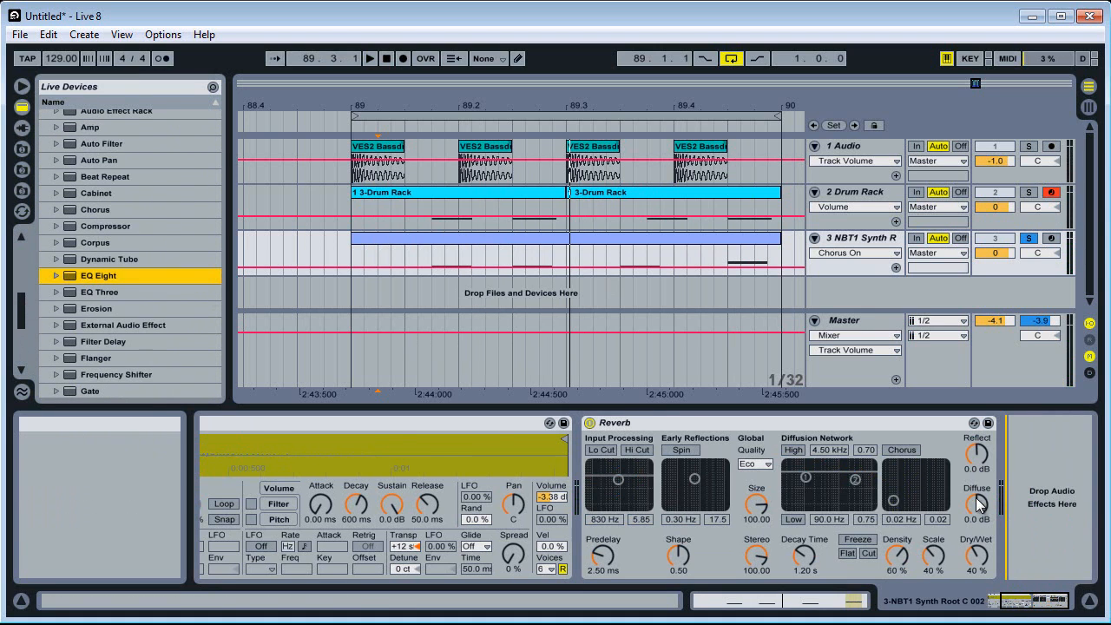
drag(979, 504, 990, 504)
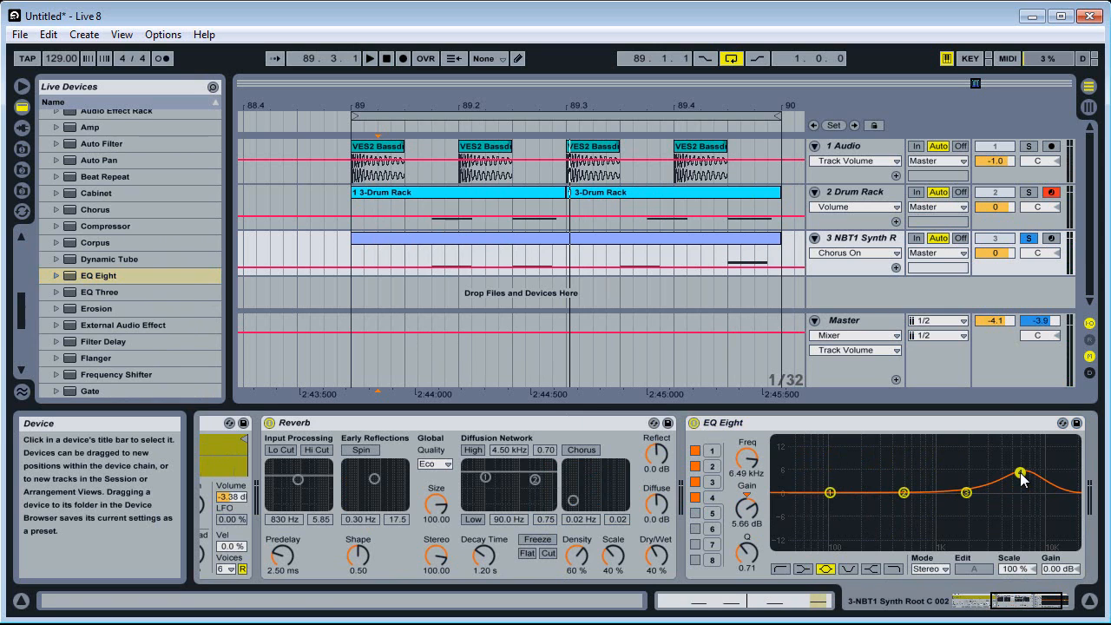
mouse_move(1021, 467)
mouse_down()
mouse_move(1023, 453)
mouse_move(1012, 469)
mouse_up()
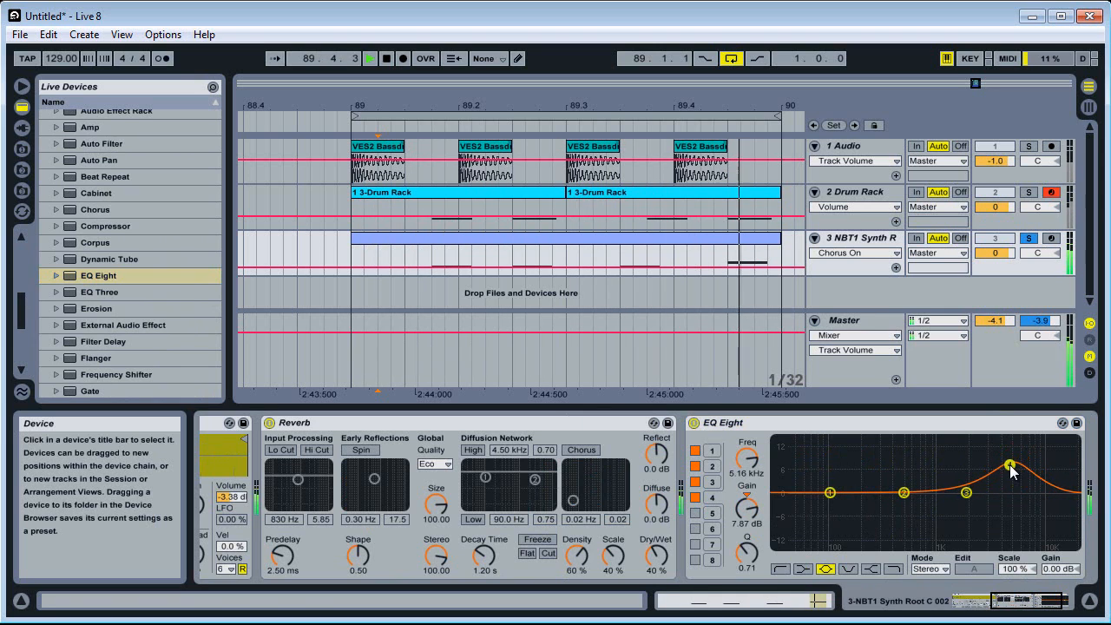
click(1033, 241)
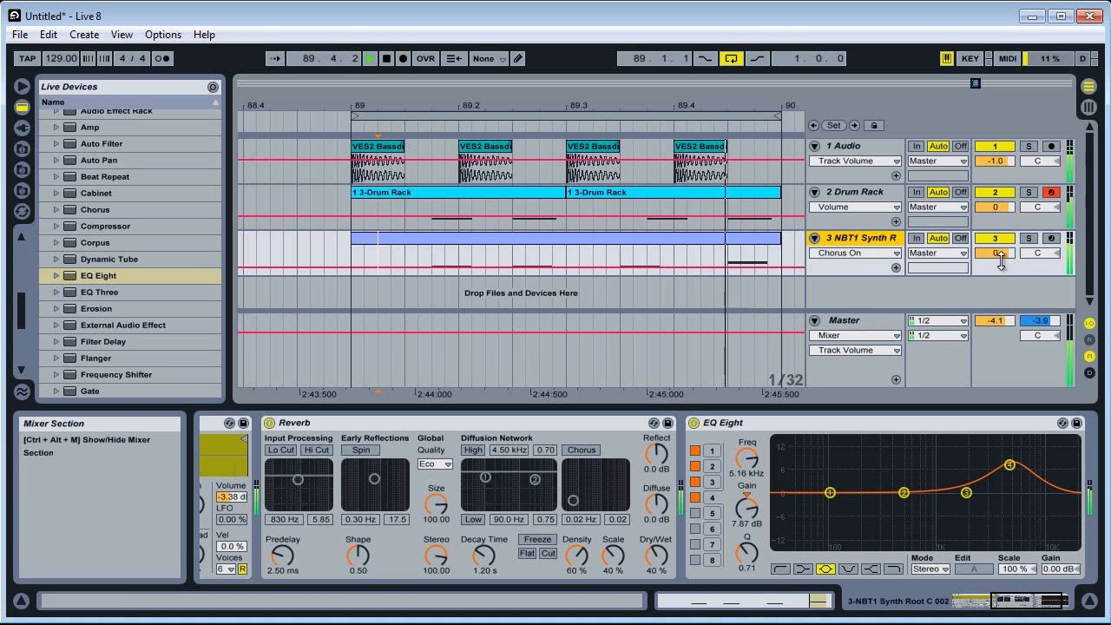
Mute the Drum Rack and NBT1 Synth tracks, reduce the Drum Rack track's height and enlarge the Audio track
drag(1013, 226, 1022, 186)
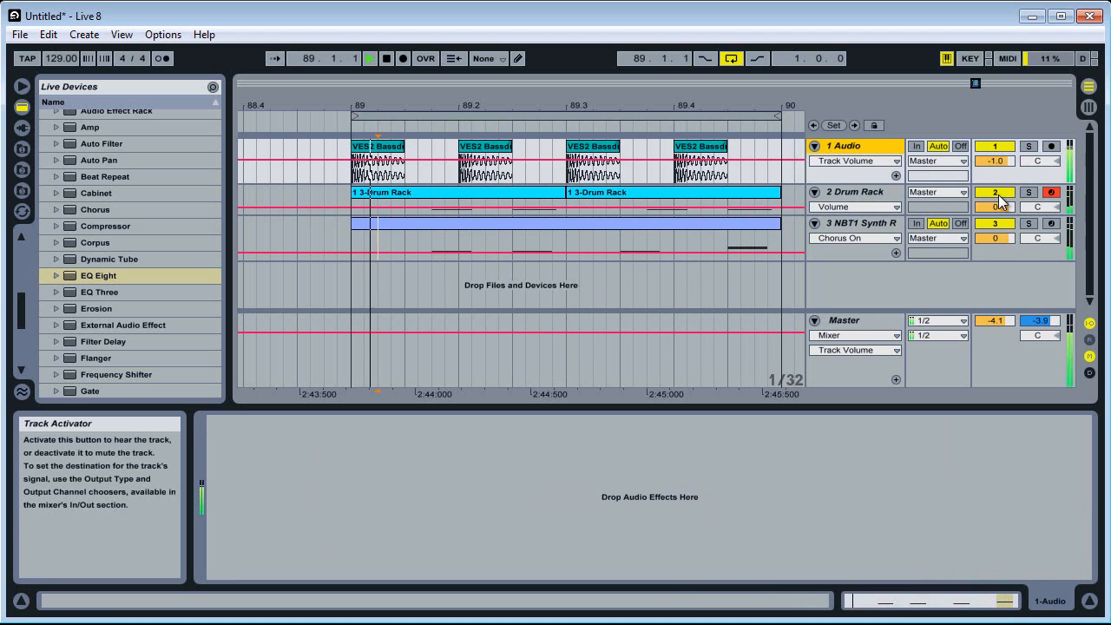
click(995, 192)
click(995, 224)
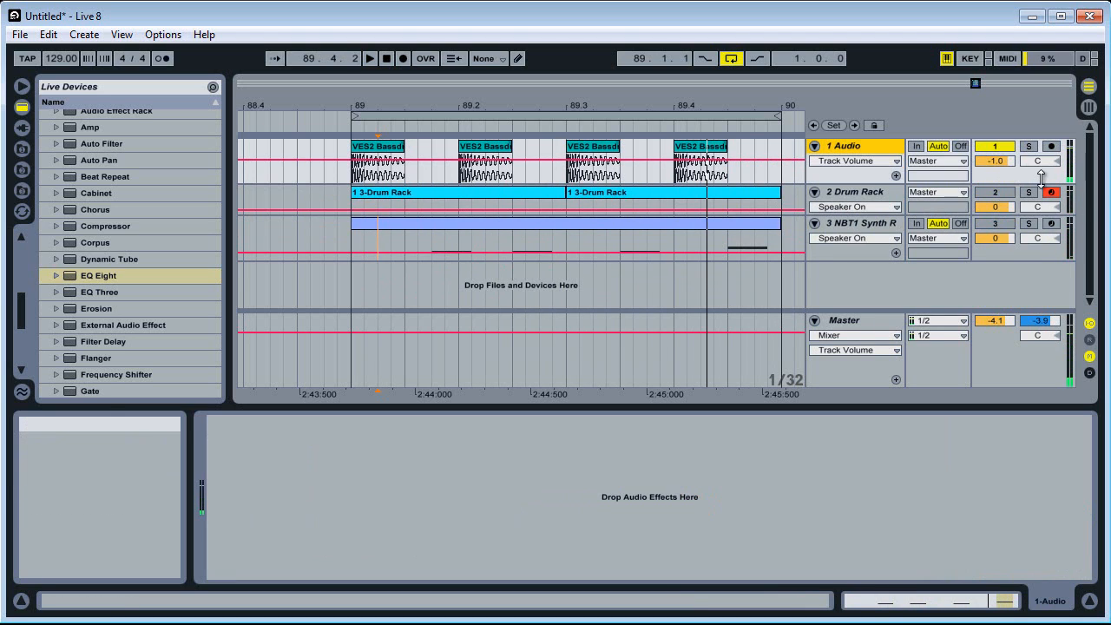
drag(1042, 184, 1041, 199)
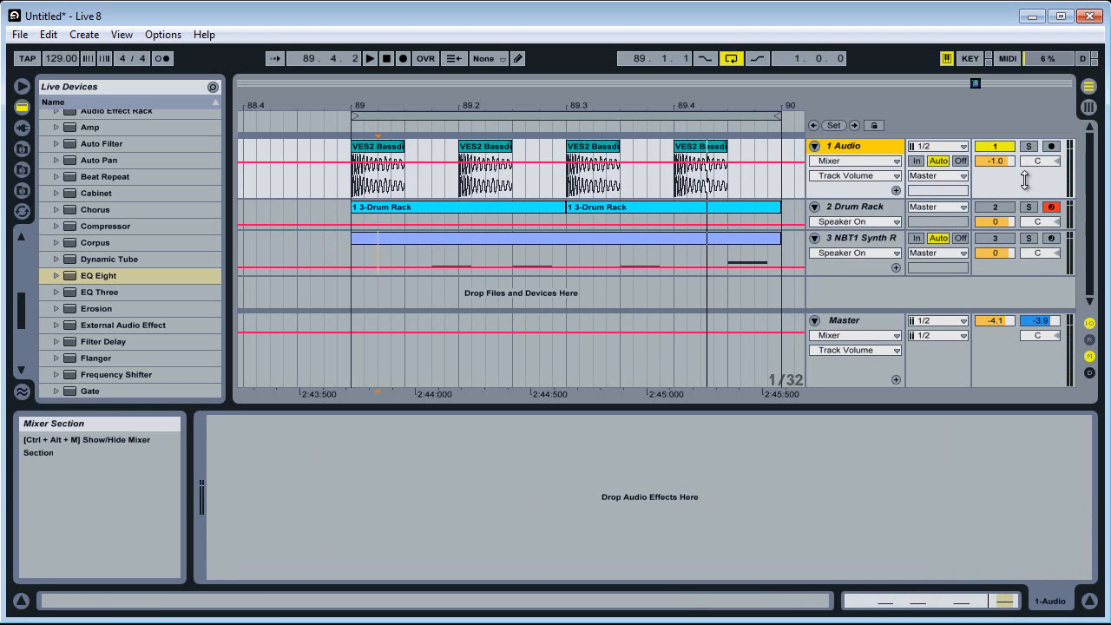
Extend the first kick clip on the Audio track to just before beat 2
right_click(1027, 184)
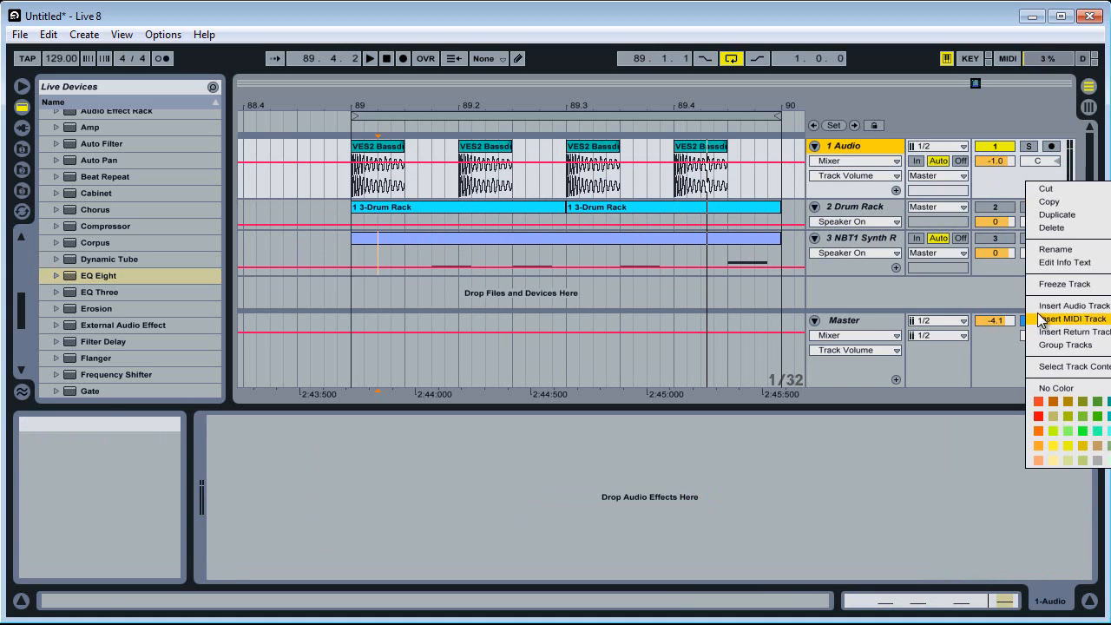
click(407, 149)
drag(404, 150, 425, 147)
click(437, 175)
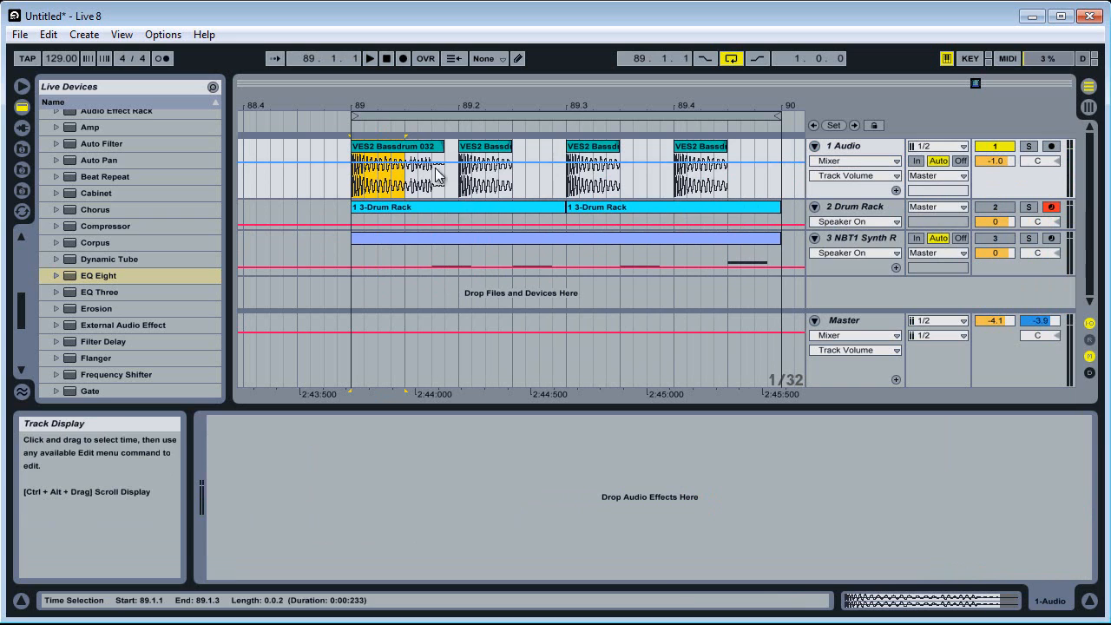
click(410, 182)
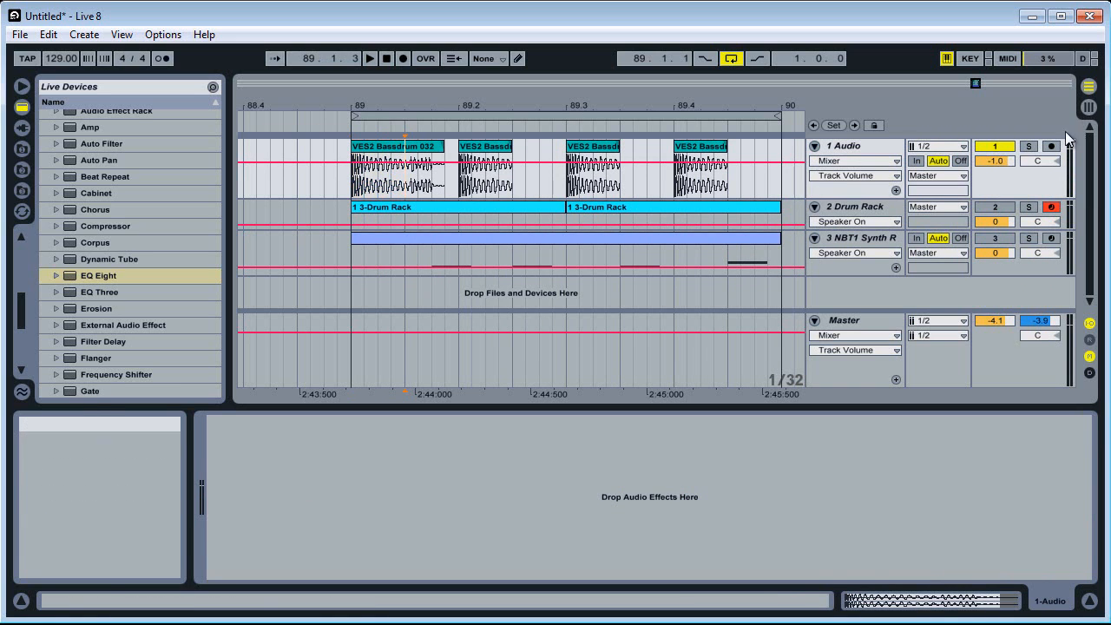
Solo and play the Audio track, and trim the first kick clip back so that it ends at 89.1.3
click(1031, 145)
key(space)
key(space)
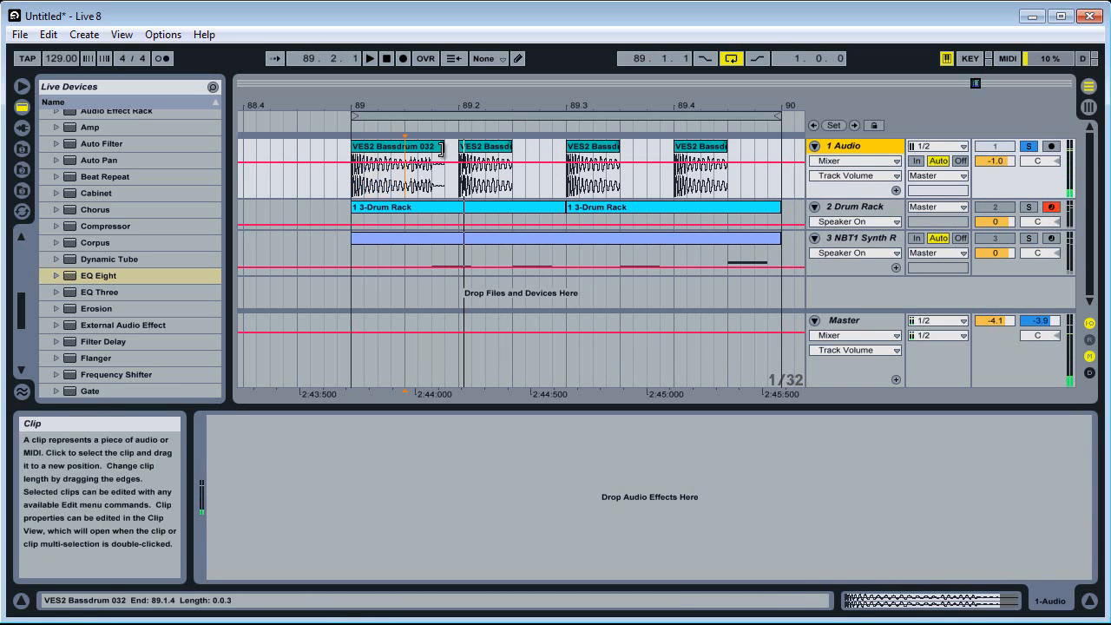
drag(443, 146, 407, 145)
Insert a MIDI track below the Audio track, unfold it and show its empty device chain
right_click(1041, 182)
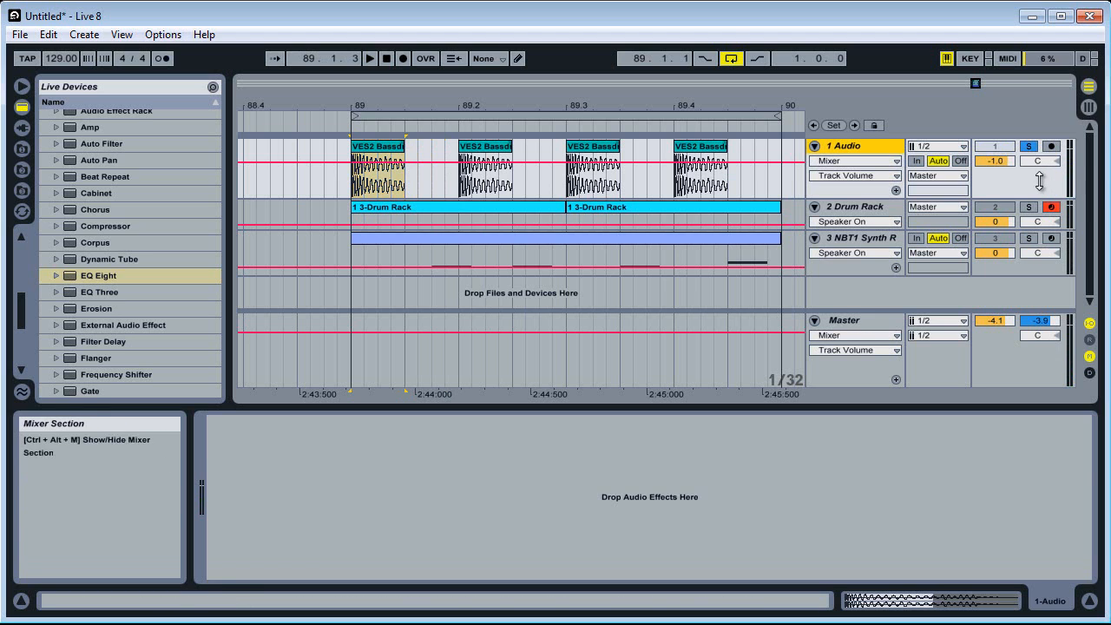
click(1083, 321)
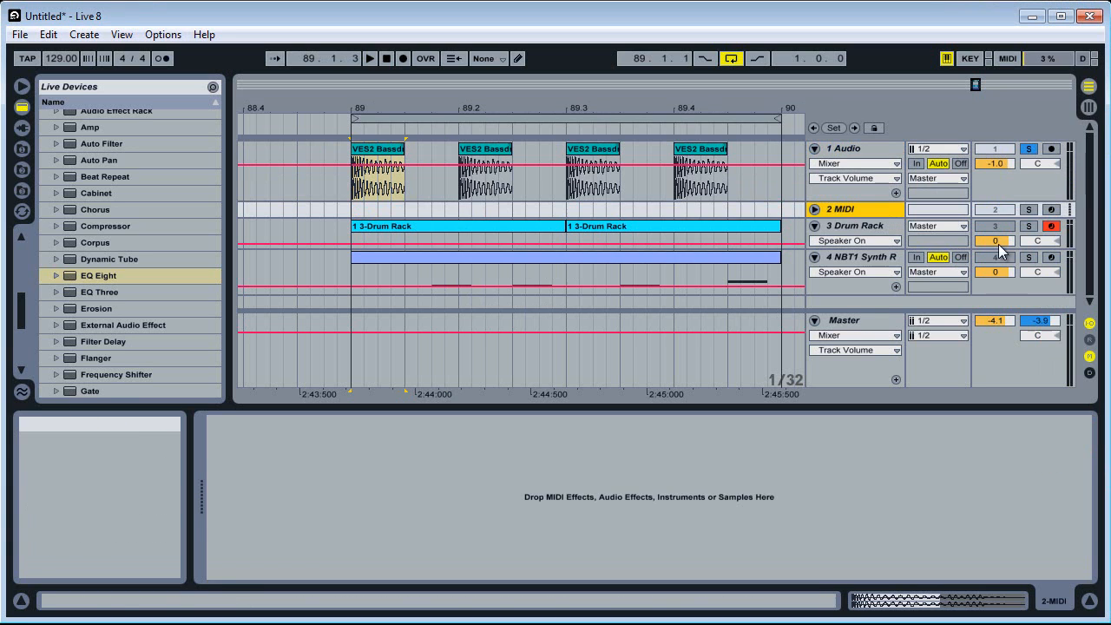
click(815, 210)
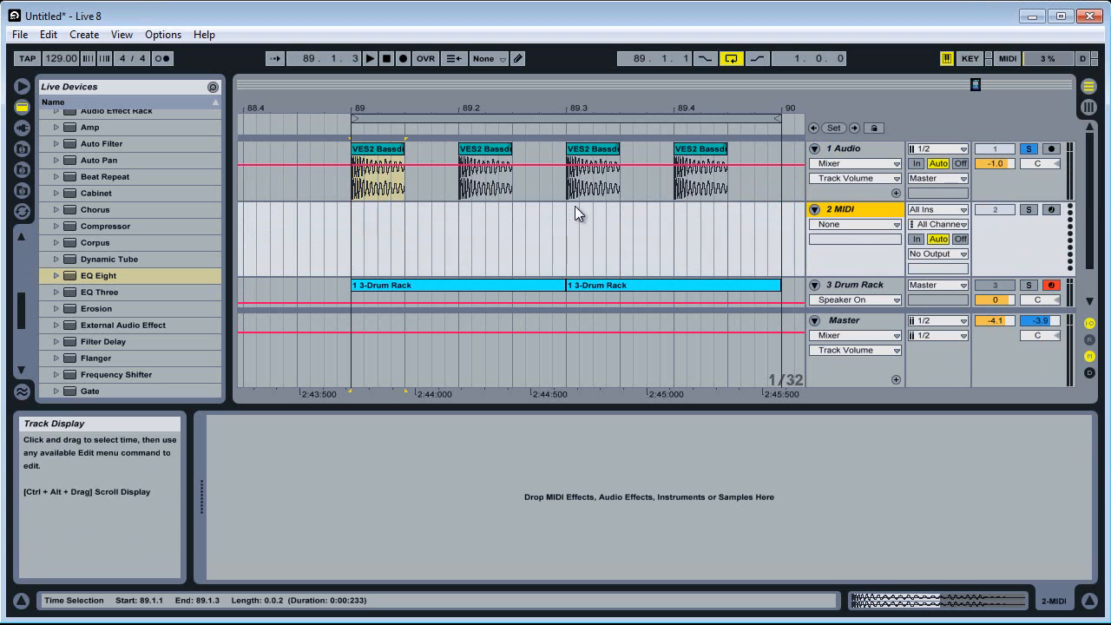
click(1054, 600)
Load the first kick clip into a Simpler on the new MIDI track and move the sample end slightly earlier
click(388, 152)
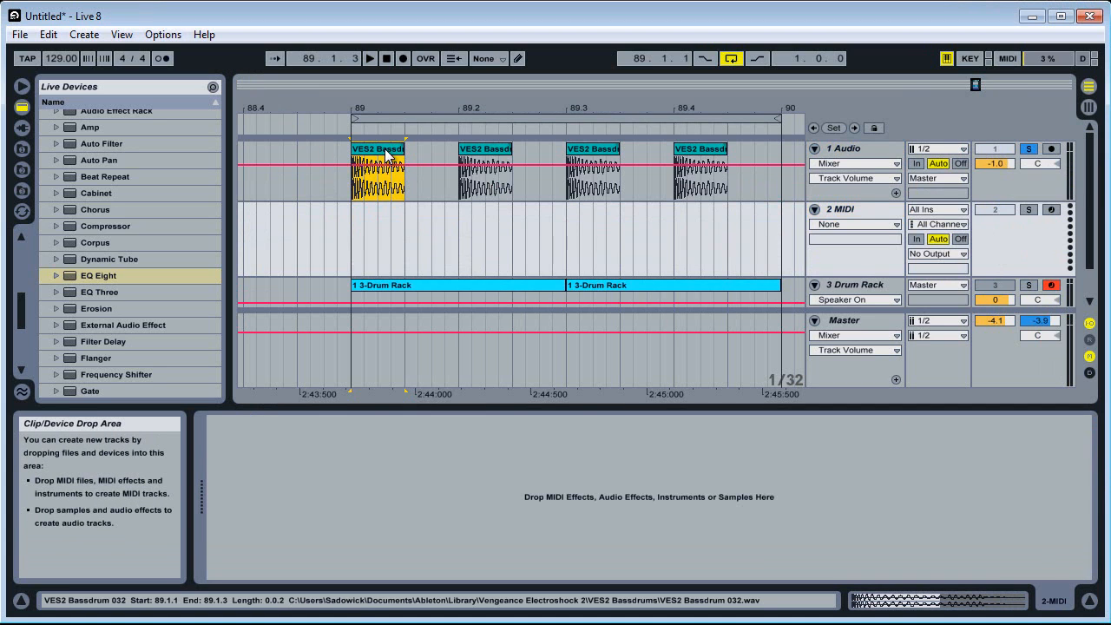
drag(387, 152, 286, 451)
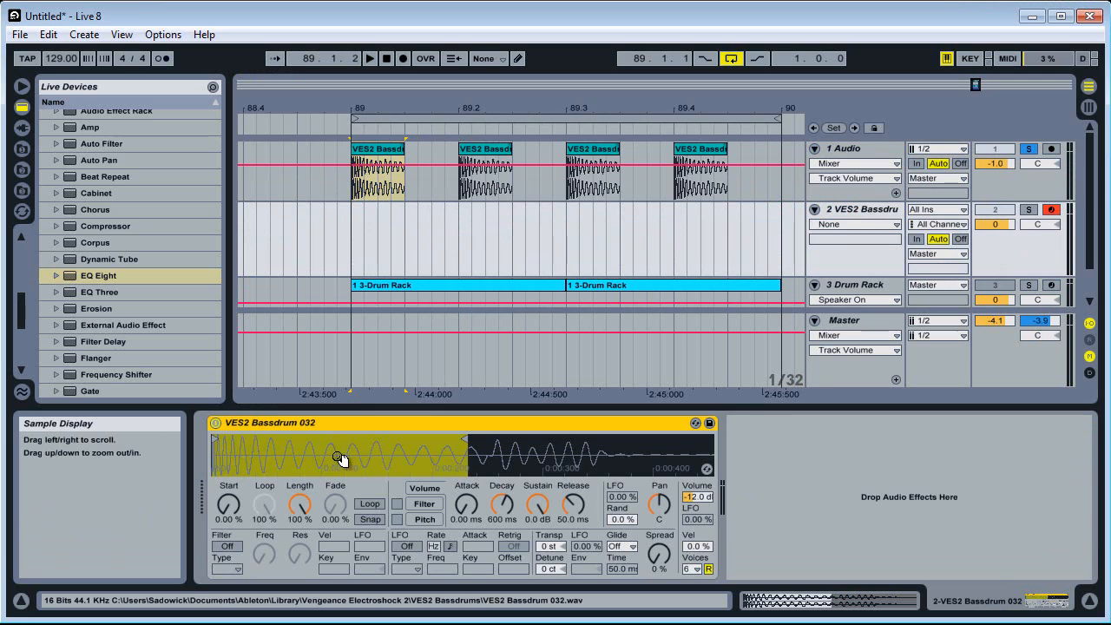
mouse_move(460, 438)
mouse_down()
mouse_move(567, 449)
mouse_move(461, 462)
mouse_up()
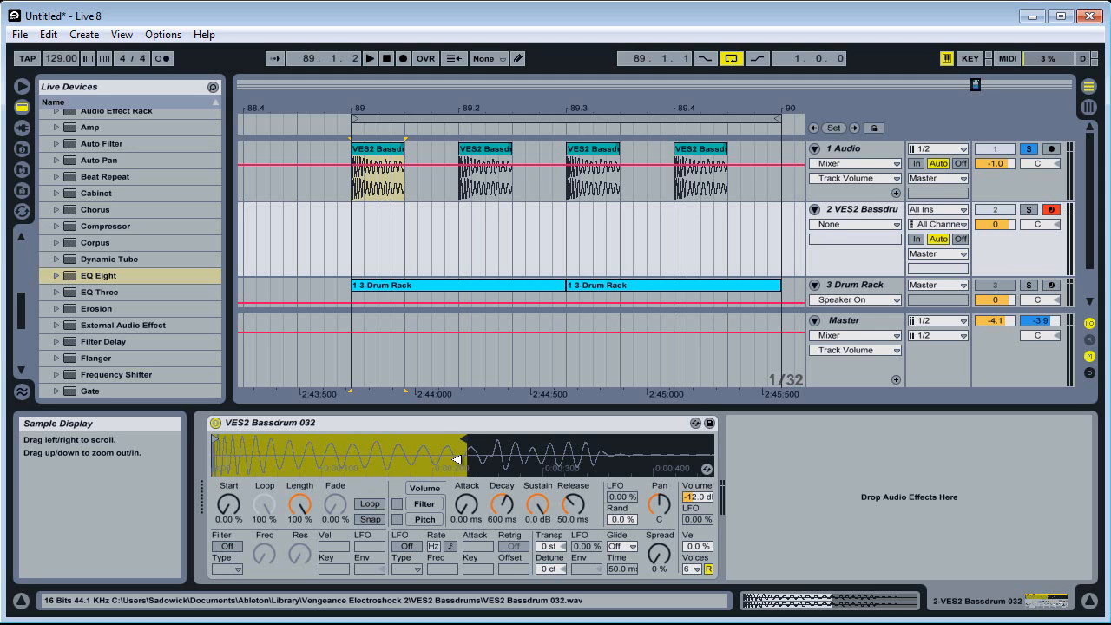
Solo the VES2 Bassdrum Simpler track and audition the kick sample with the computer keyboard octave at C3 to D4
click(1030, 211)
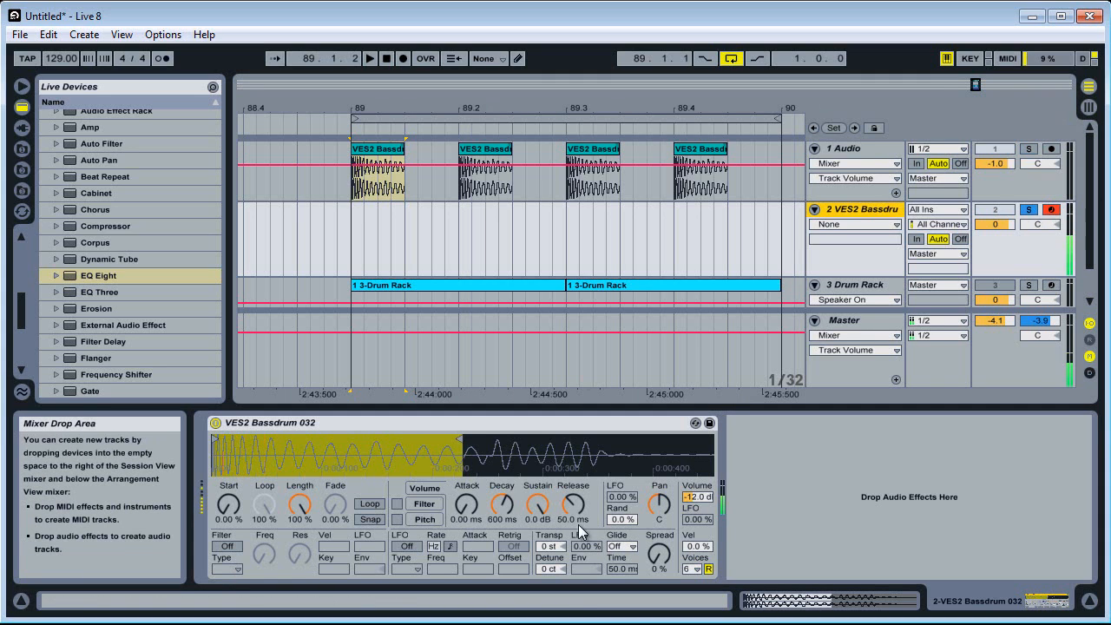
key(z)
key(a)
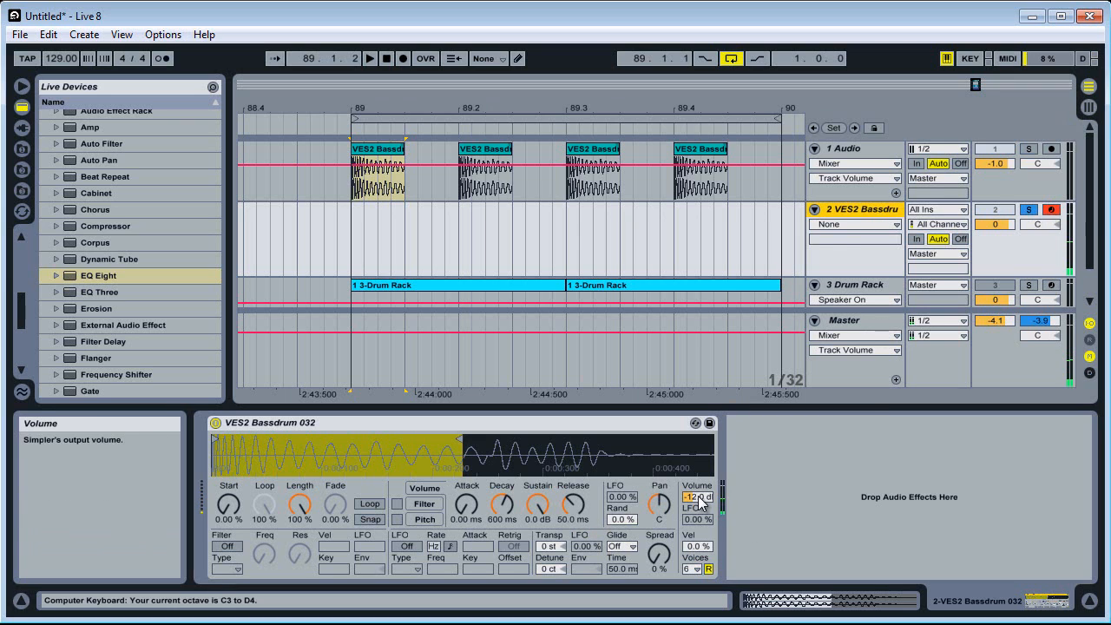
Set the VES2 Bassdrum Simpler's volume to 0 dB and move the sample's start and end points slightly later
mouse_move(700, 498)
mouse_down()
mouse_move(700, 473)
mouse_move(700, 482)
mouse_up()
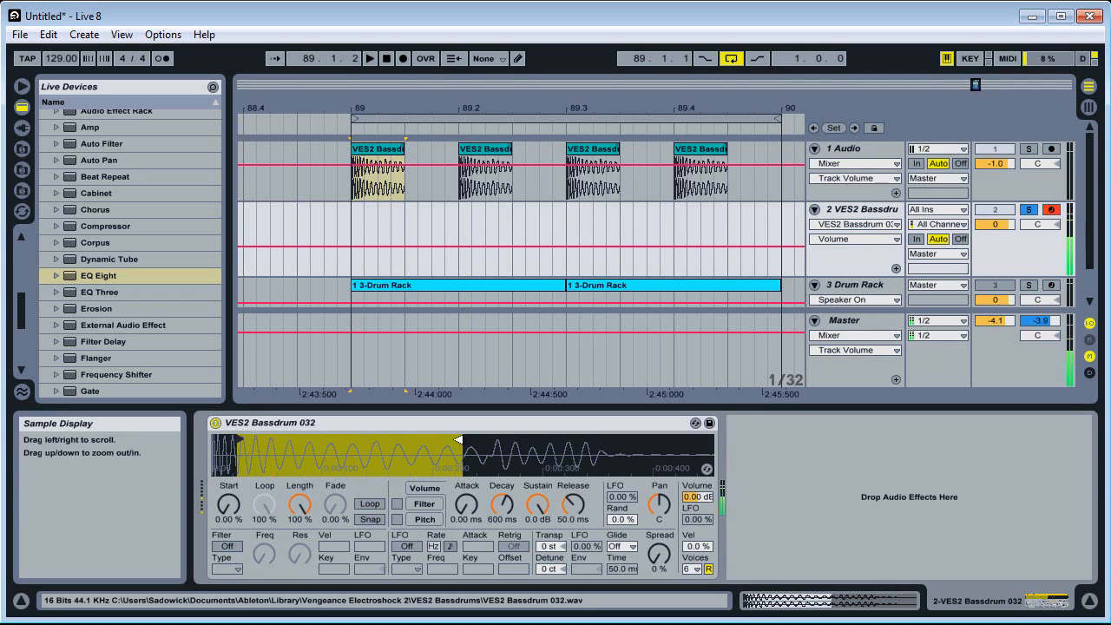
mouse_move(459, 441)
mouse_down()
mouse_move(552, 452)
mouse_move(481, 446)
mouse_up()
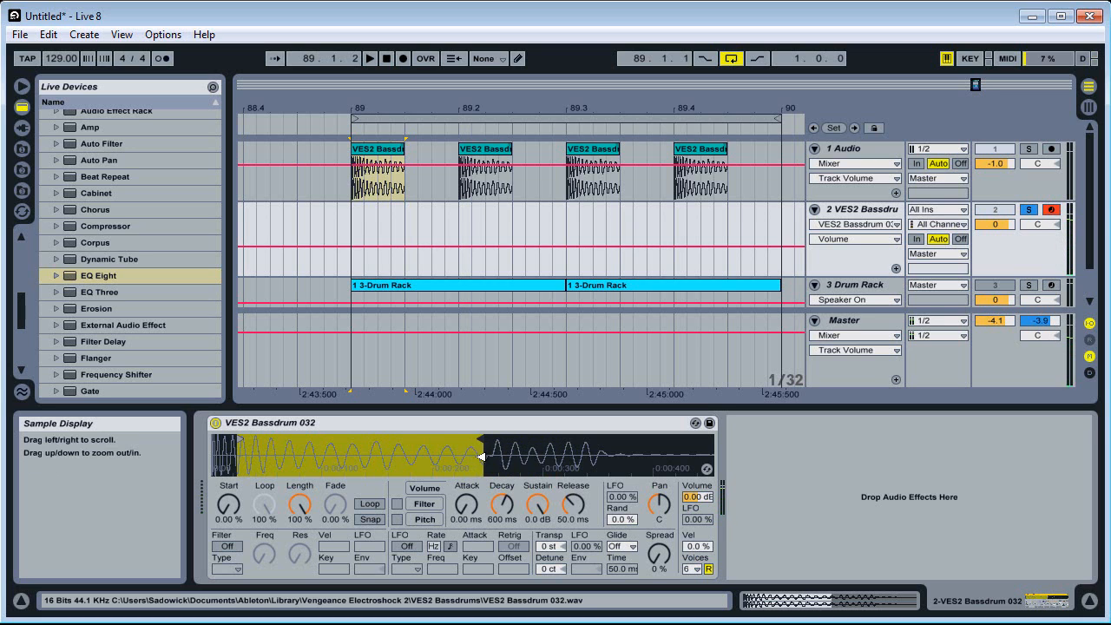
Insert a MIDI clip from 89.1.3 to 89.2 on the VES2 Bassdrum track
drag(408, 226, 463, 224)
right_click(431, 212)
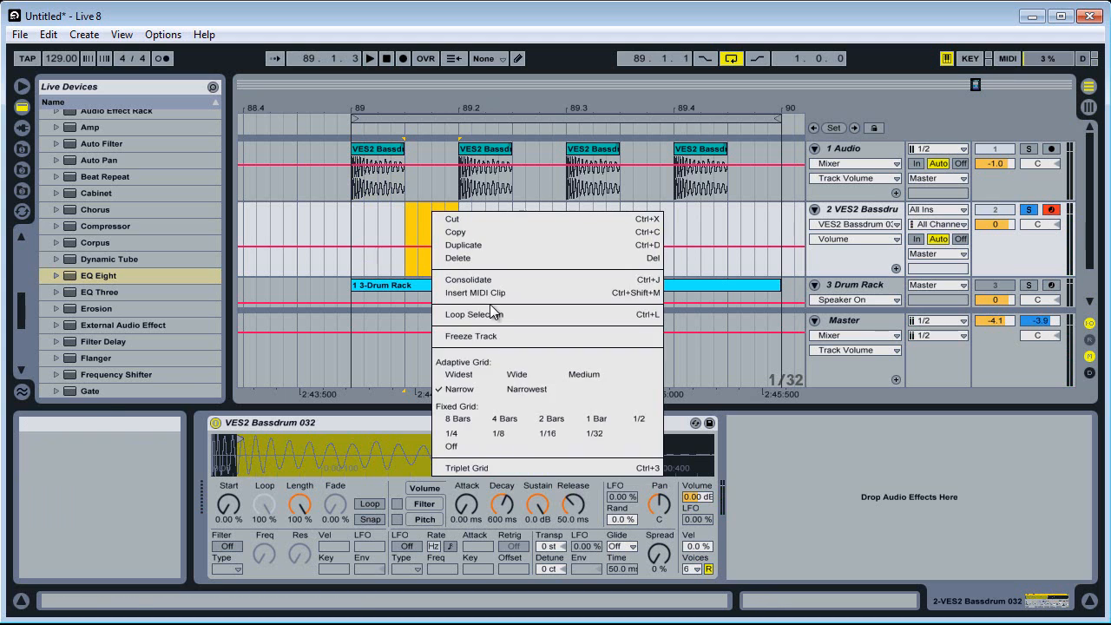
click(490, 292)
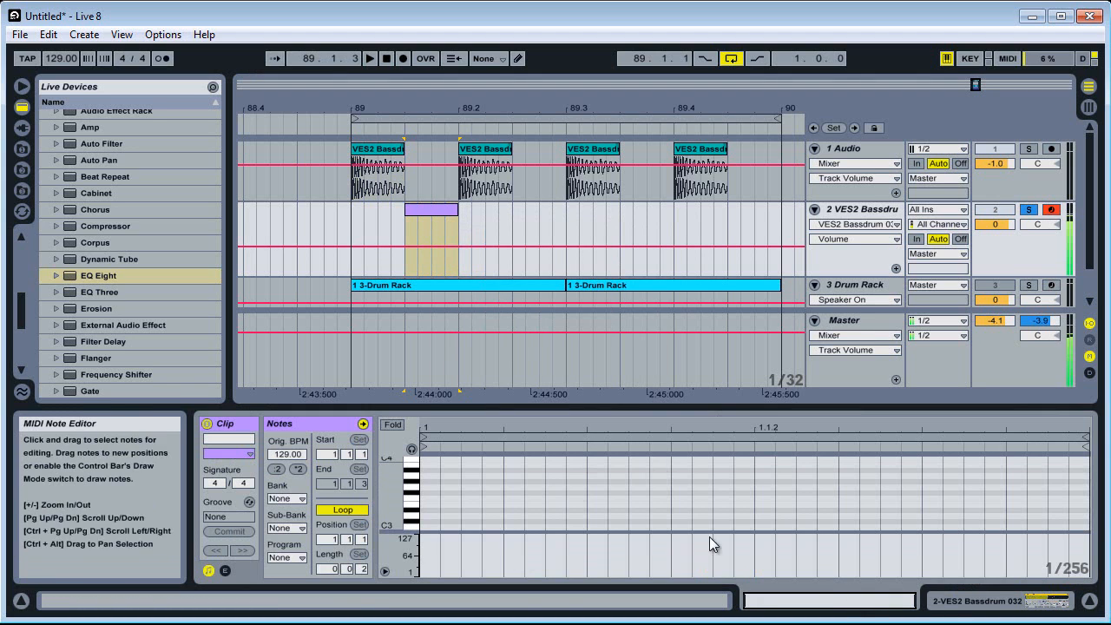
Draw a C3 note spanning the whole length of the new VES2 Bassdrum MIDI clip
key(ctrl+b)
click(438, 526)
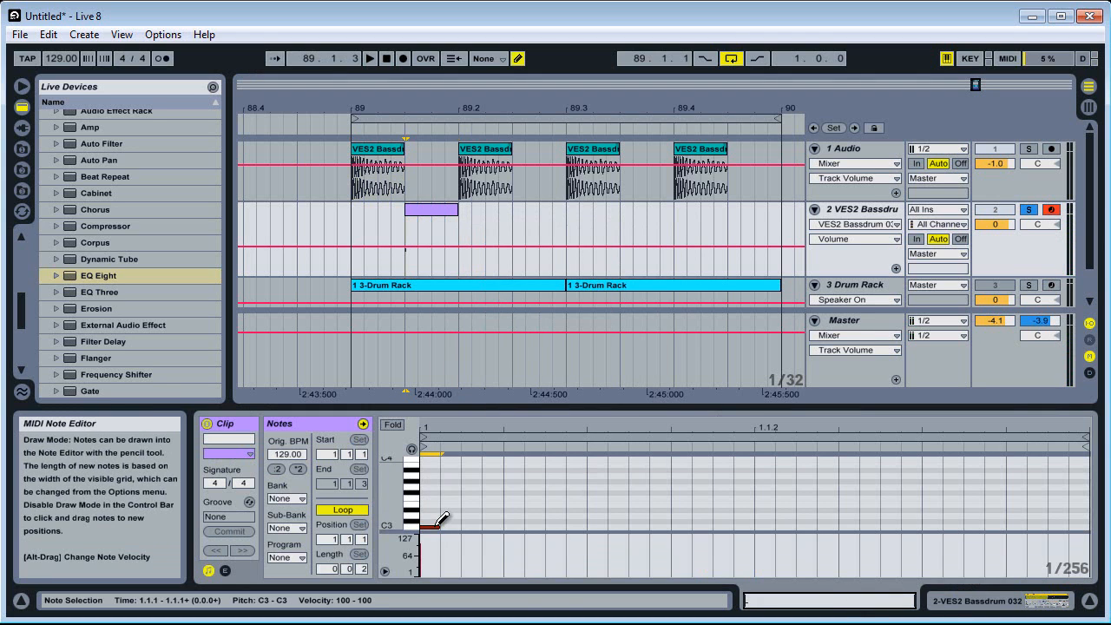
key(ctrl+b)
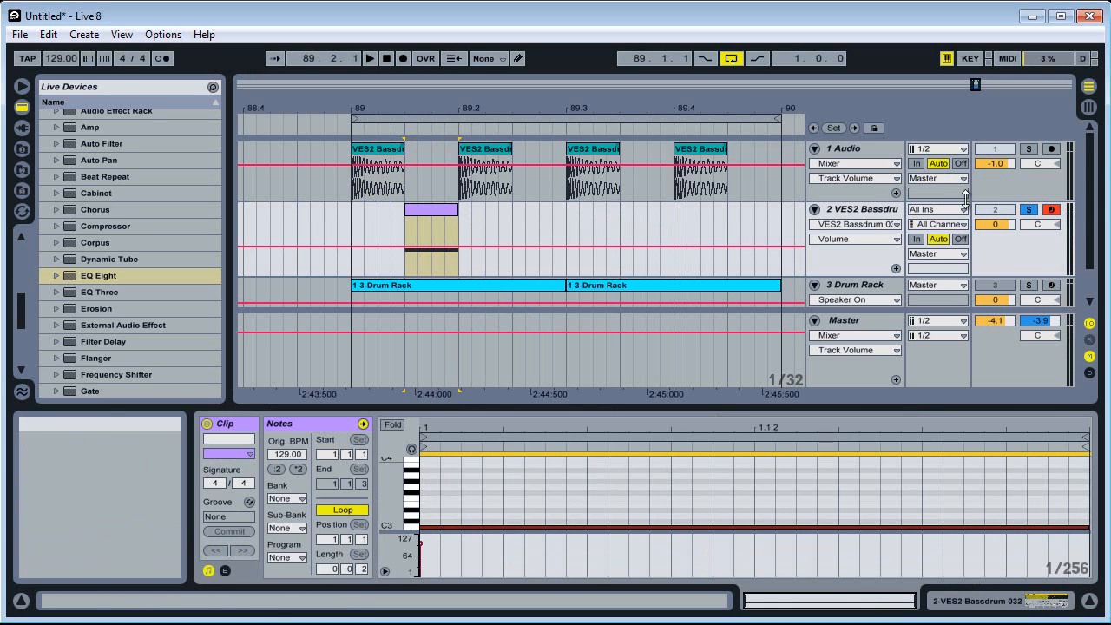
Duplicate the first beat of the VES2 Bassdrum track three times to place an offbeat bass clip on every beat of the bar
drag(358, 223, 463, 231)
key(ctrl+d)
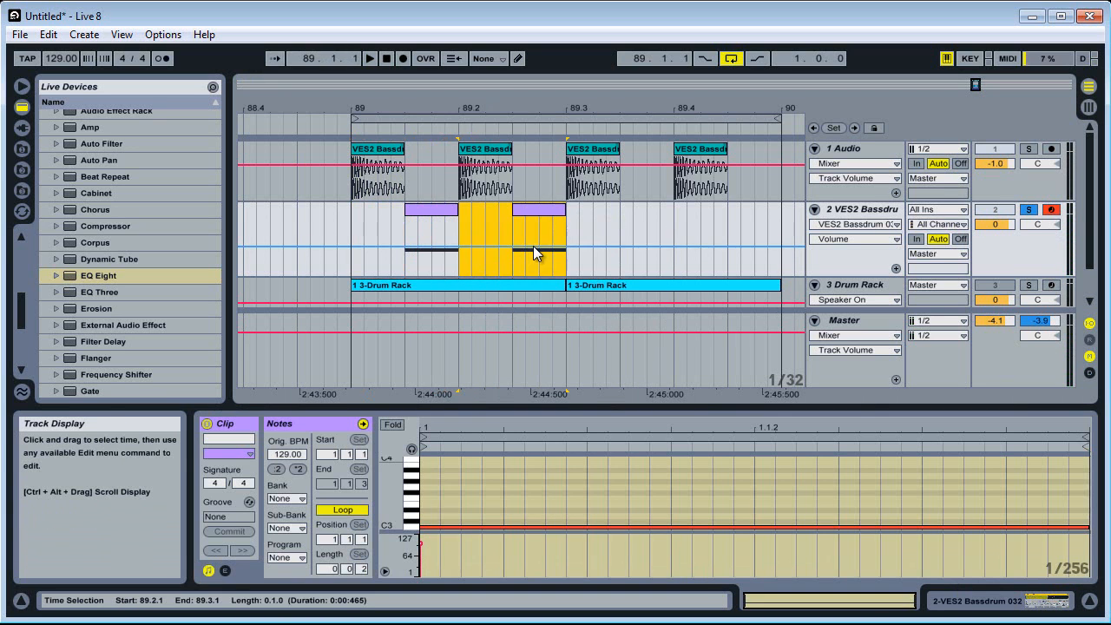
key(ctrl+d)
key(ctrl+d)
Add an Auto Filter after the VES2 Bassdrum Simpler and lower its low-pass cutoff to 69.6 Hz while playing the loop
click(1025, 609)
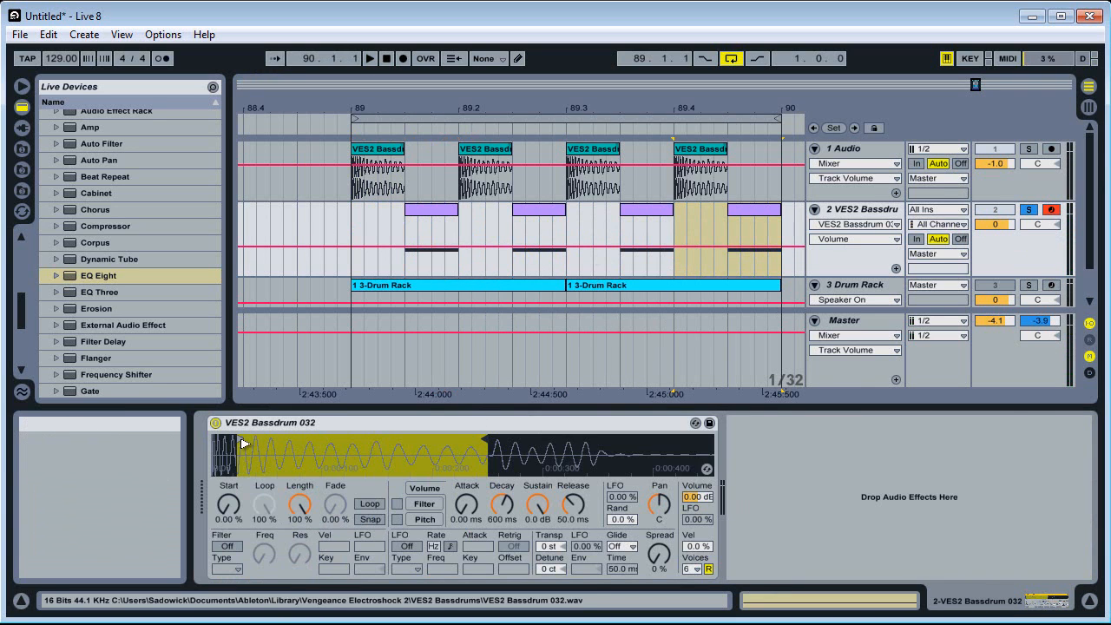
drag(98, 144, 827, 469)
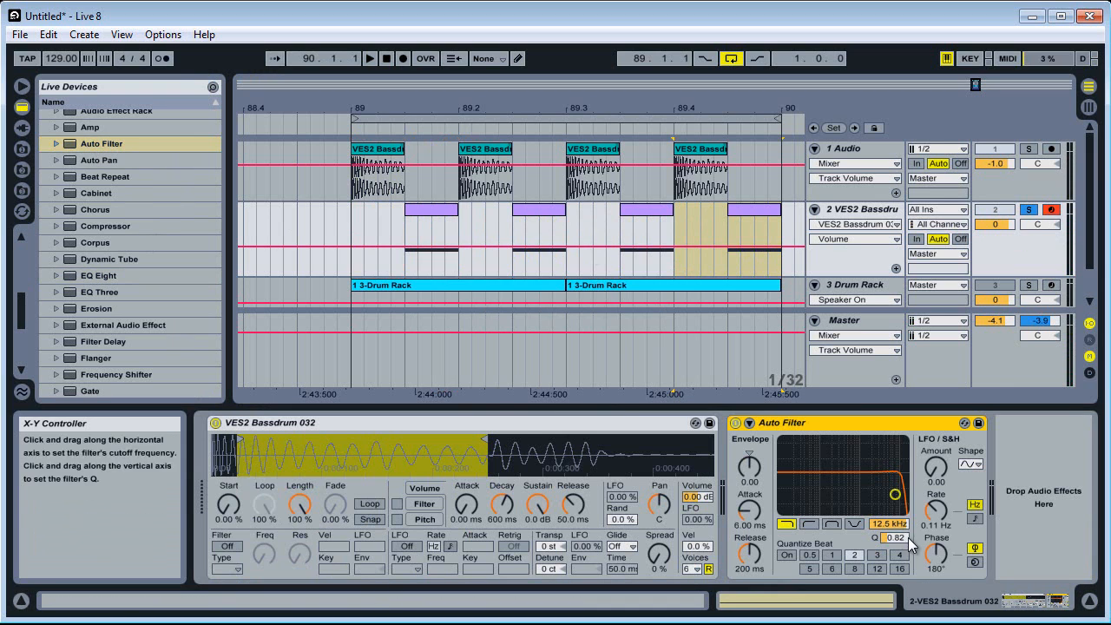
scroll(903, 527, down, 15)
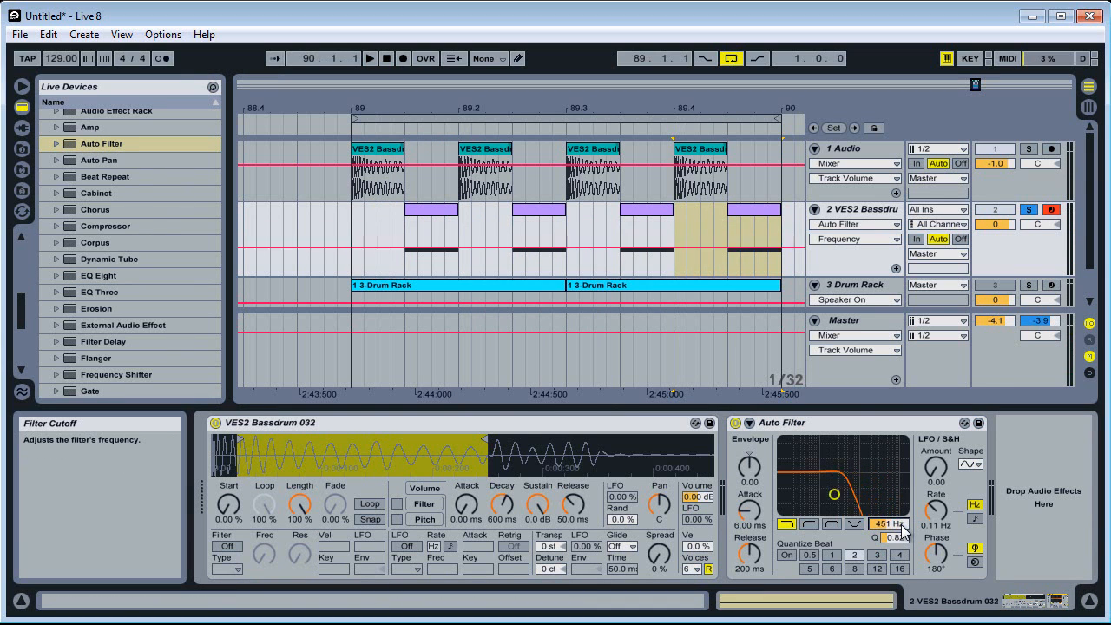
scroll(903, 527, down, 2)
key(space)
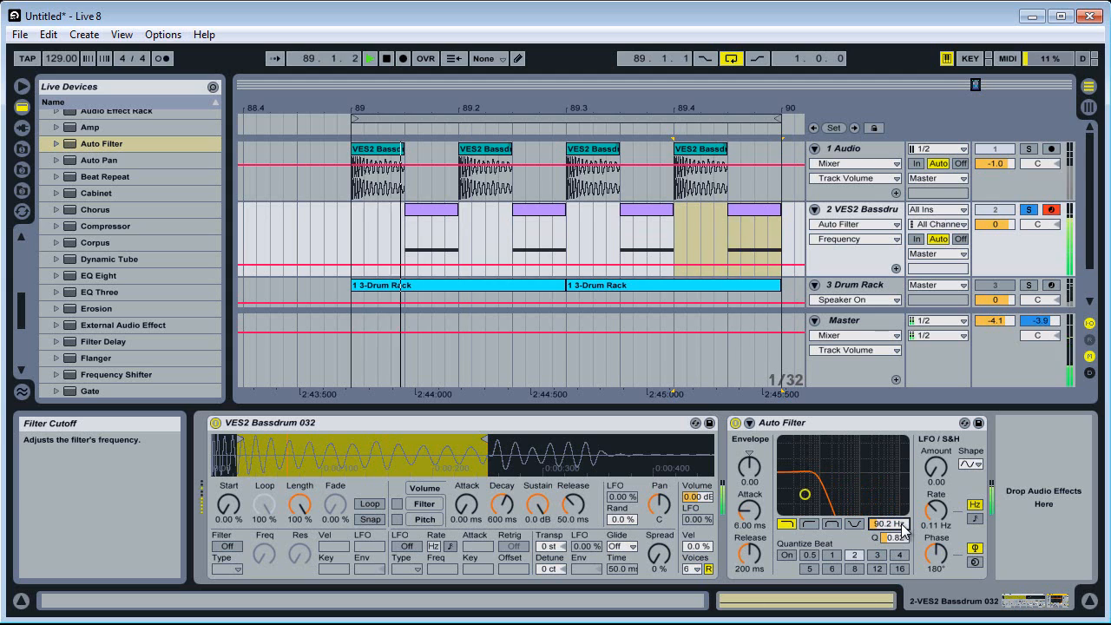
key(space)
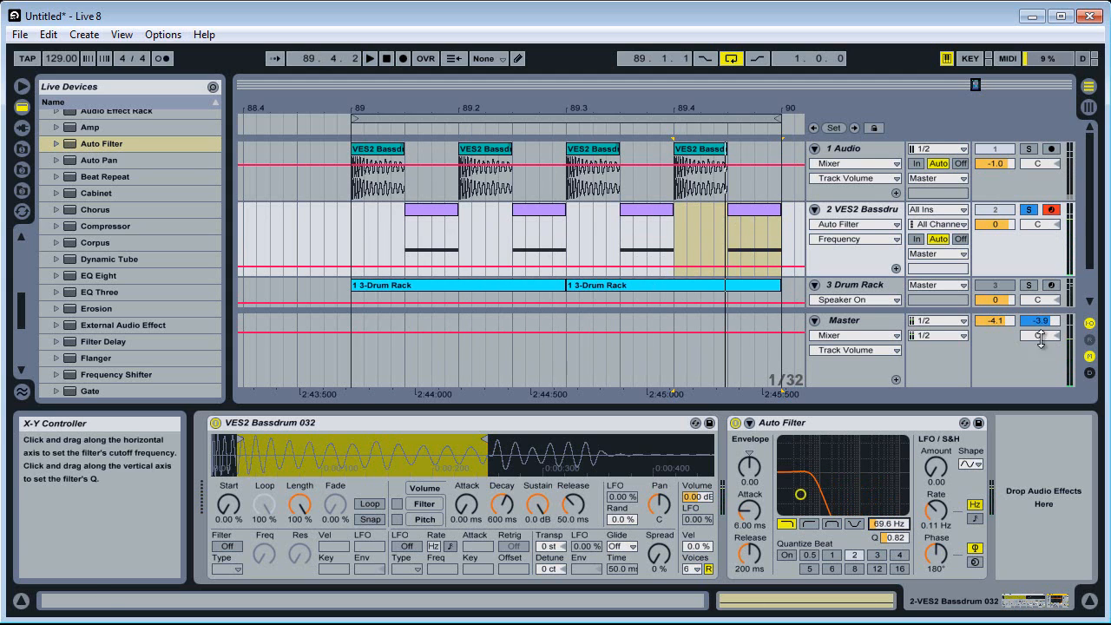
Solo the kick audio track alongside the VES2 Bassdrum track and play the two together
click(1026, 152)
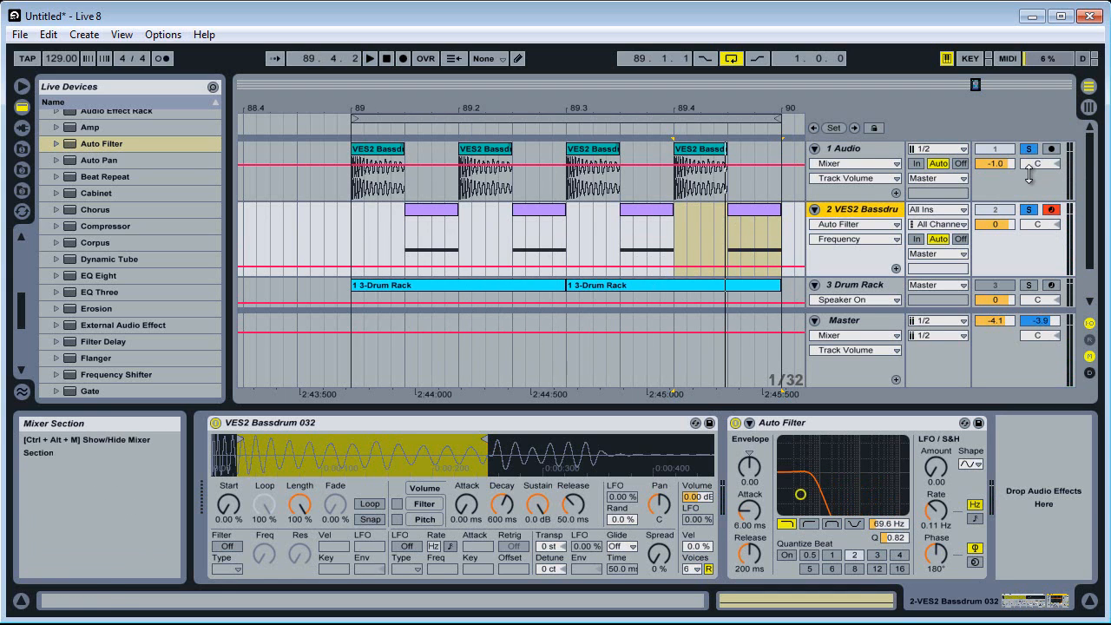
key(space)
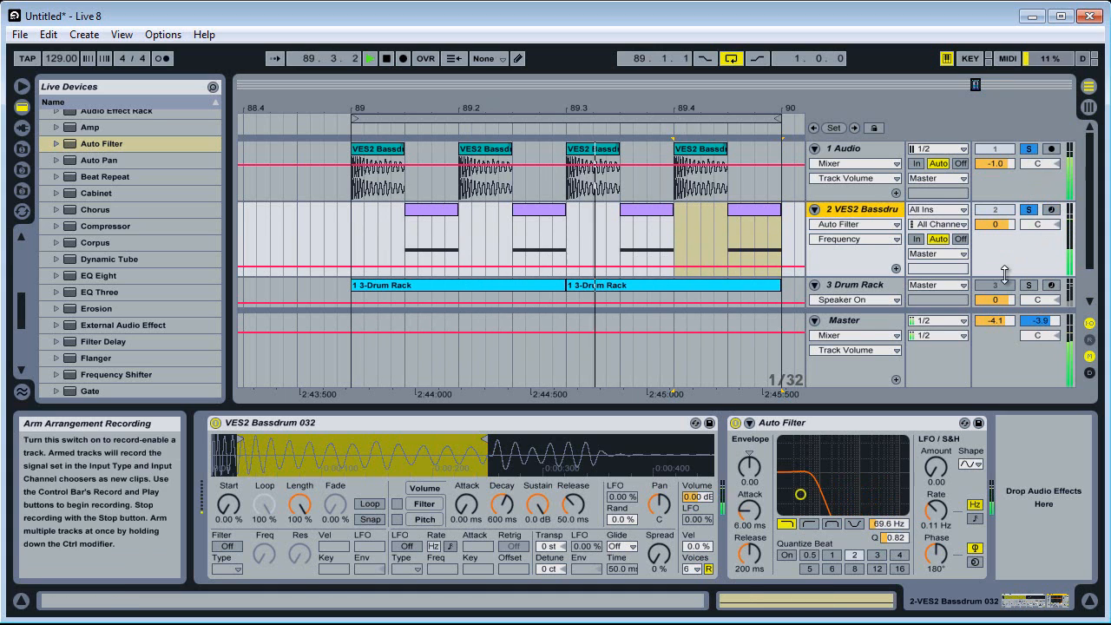
scroll(1047, 217, down, 1)
Unsolo the VES2 Bassdrum track, activate it and the Drum Rack track, and set the Drum Rack's volume to -1.4 dB
click(1007, 252)
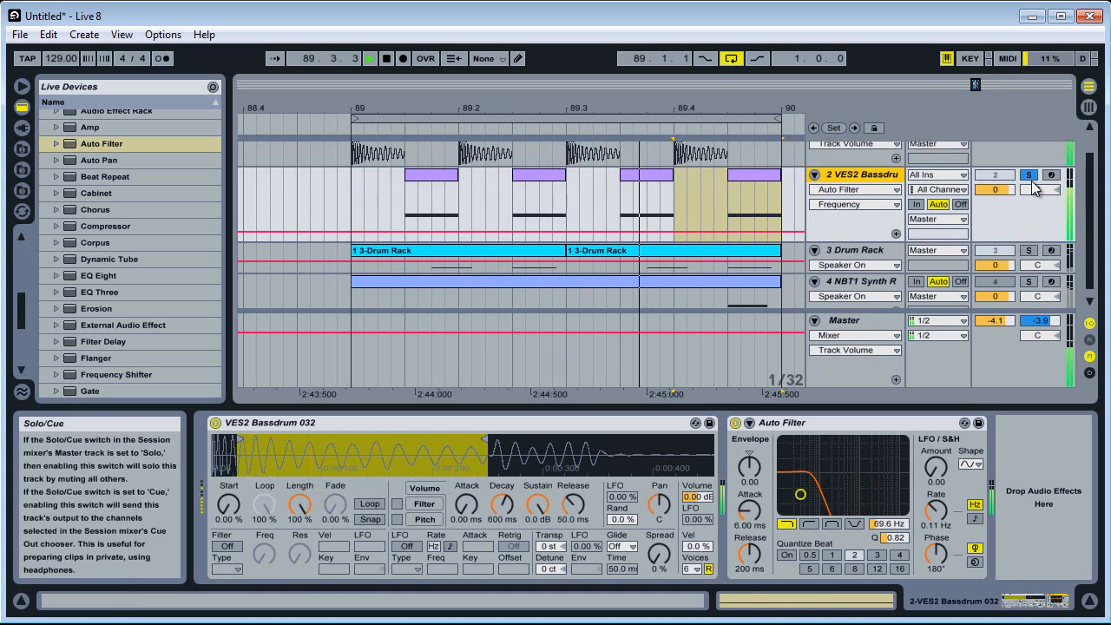
click(1031, 177)
click(1002, 176)
drag(1005, 266, 1004, 268)
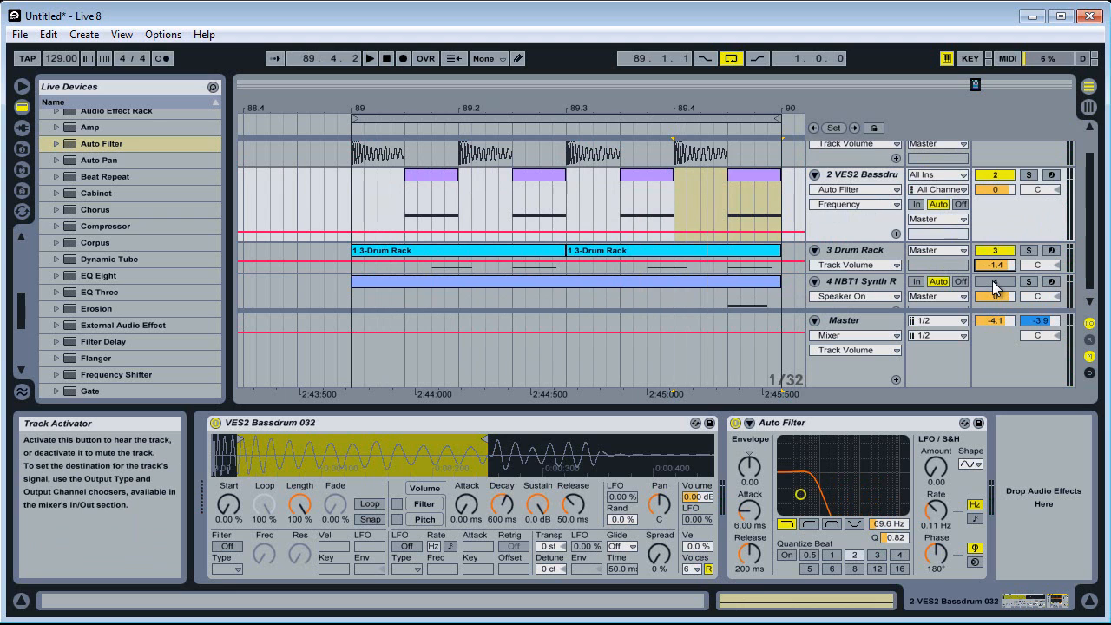
Activate the NBT1 Synth track and set its volume to -1.4 dB while playing the loop
click(994, 282)
key(space)
click(996, 319)
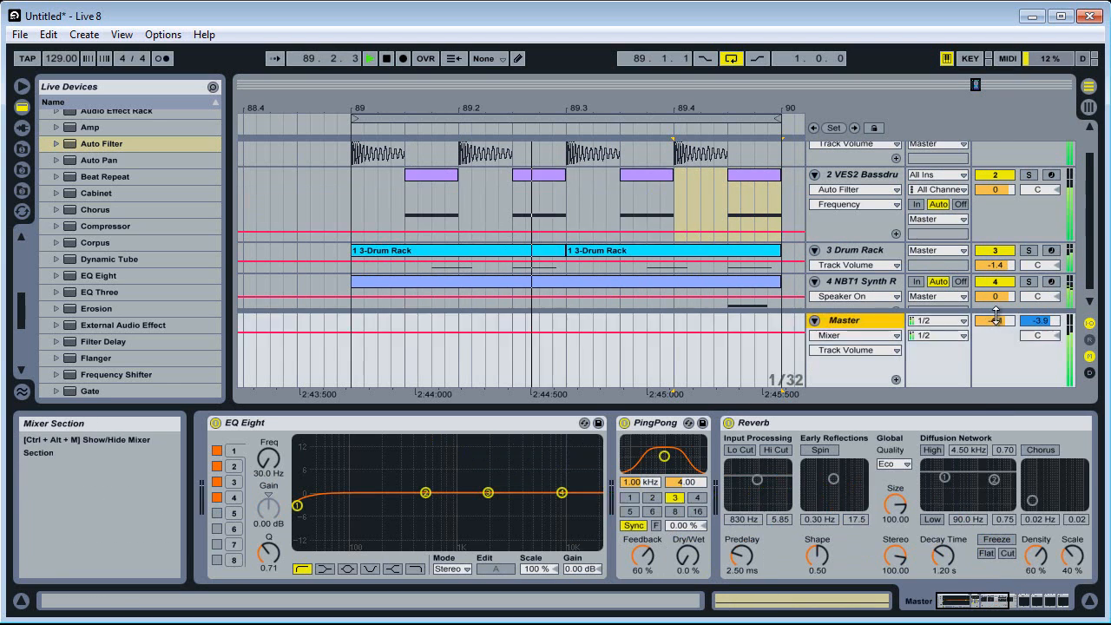
mouse_move(996, 317)
mouse_down()
mouse_move(996, 359)
mouse_move(987, 332)
mouse_up()
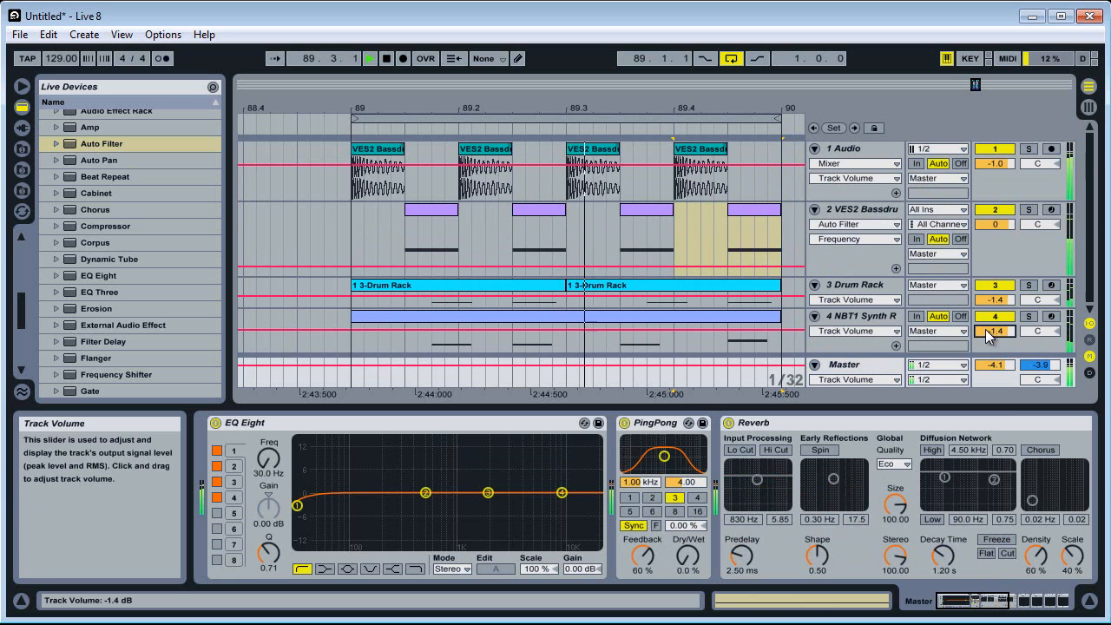
key(space)
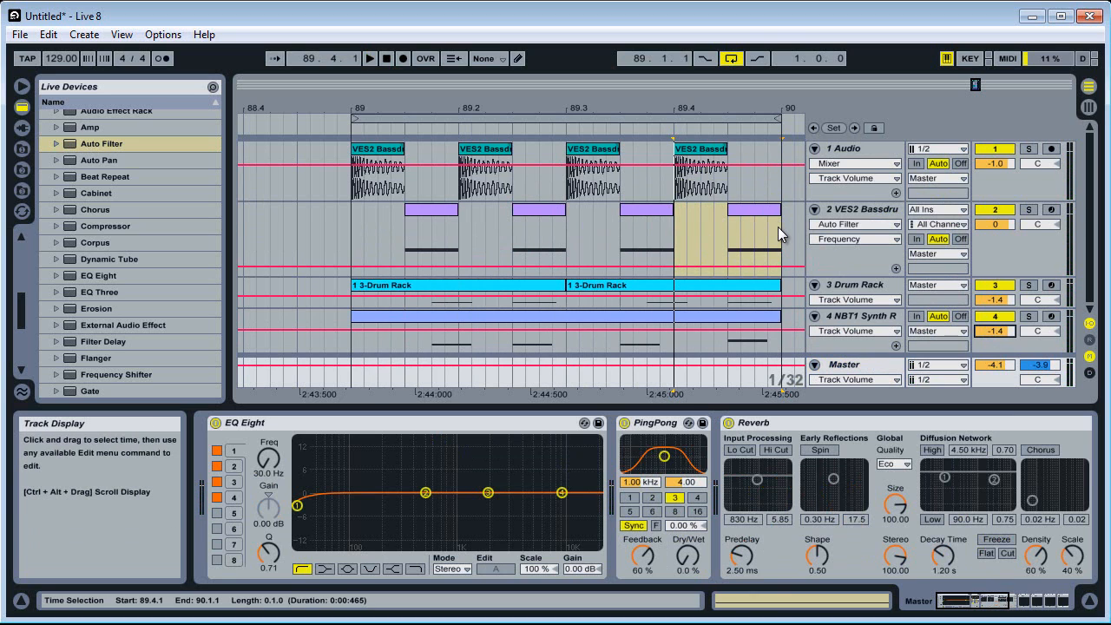
Consolidate the VES2 Bassdrum and Drum Rack clips from 89.1.1 to 90.1.1 into a one-bar clip on each track
drag(778, 227, 351, 297)
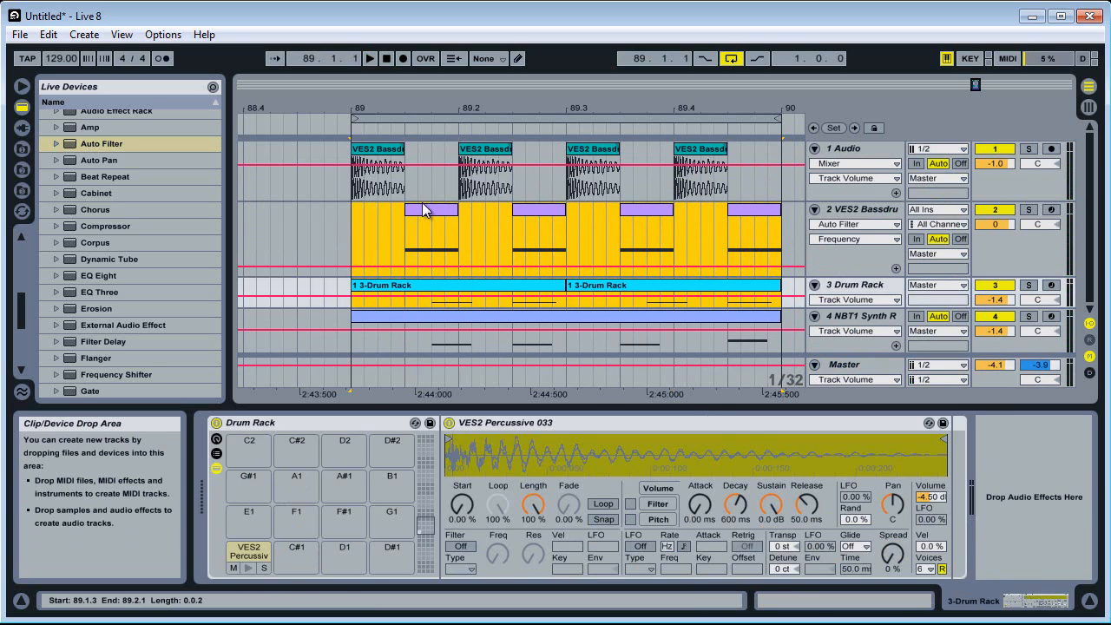
right_click(425, 205)
click(458, 288)
click(457, 290)
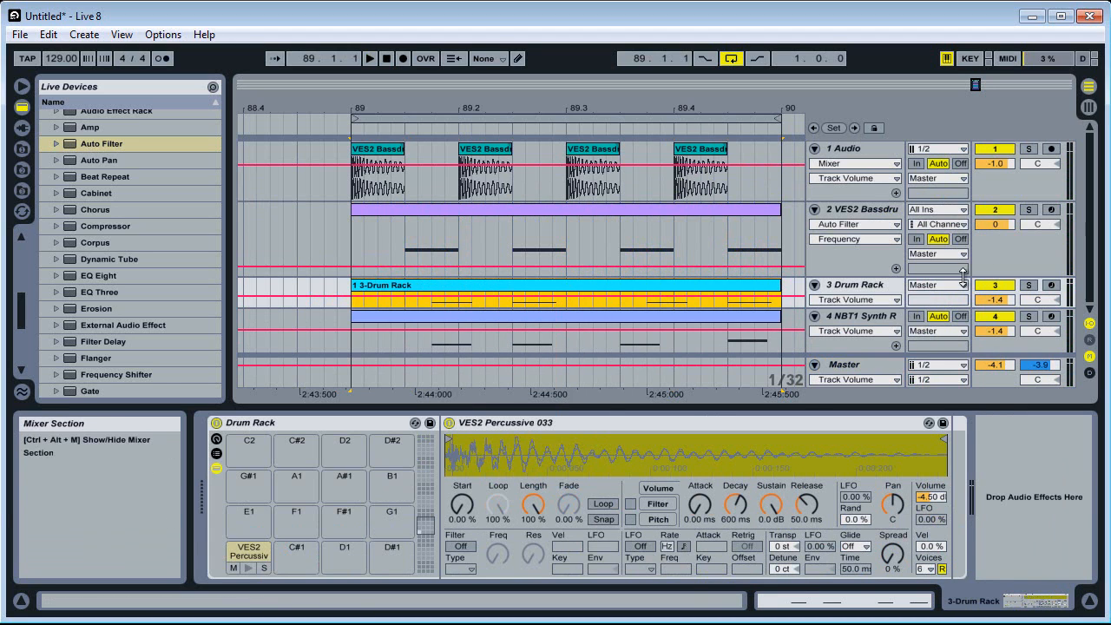
Add an Arpeggiator MIDI effect to the Drum Rack track
click(855, 285)
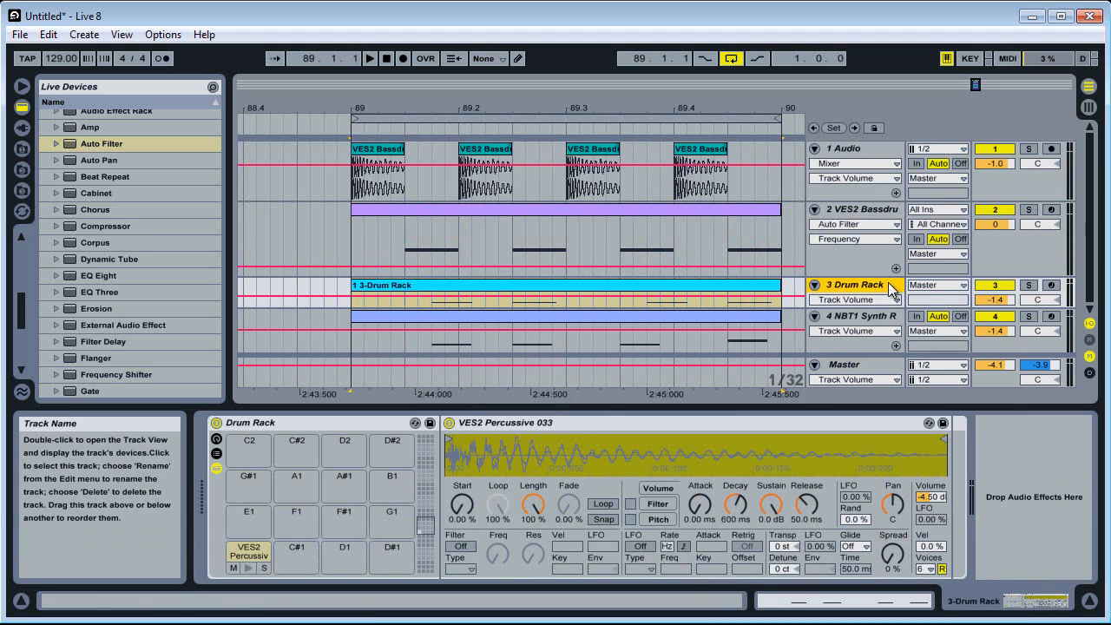
click(207, 263)
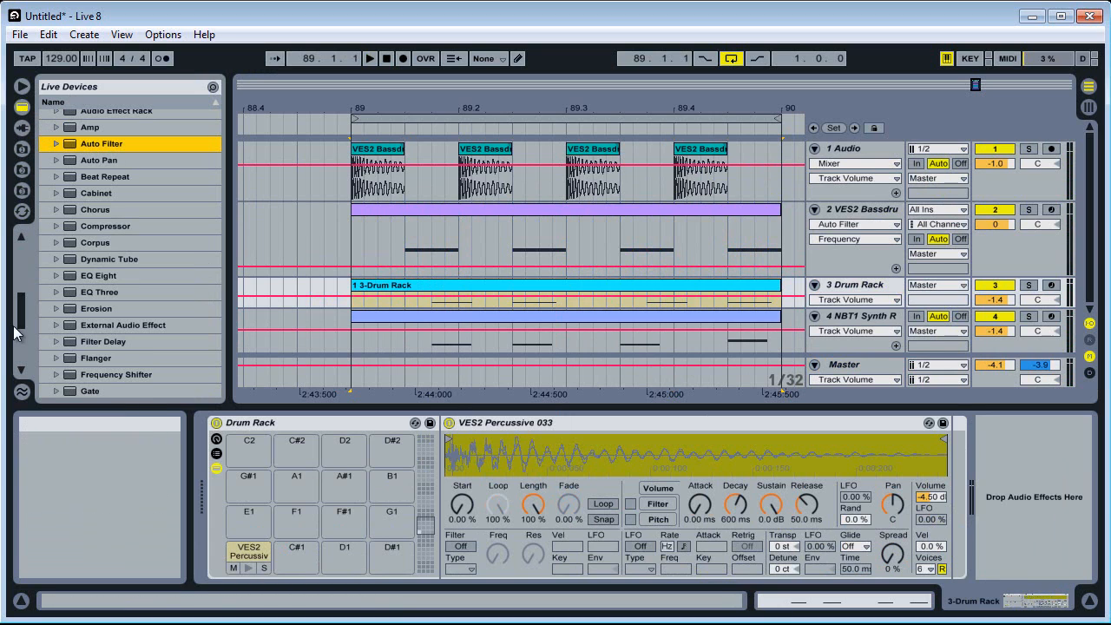
drag(24, 311, 23, 264)
scroll(28, 275, down, 3)
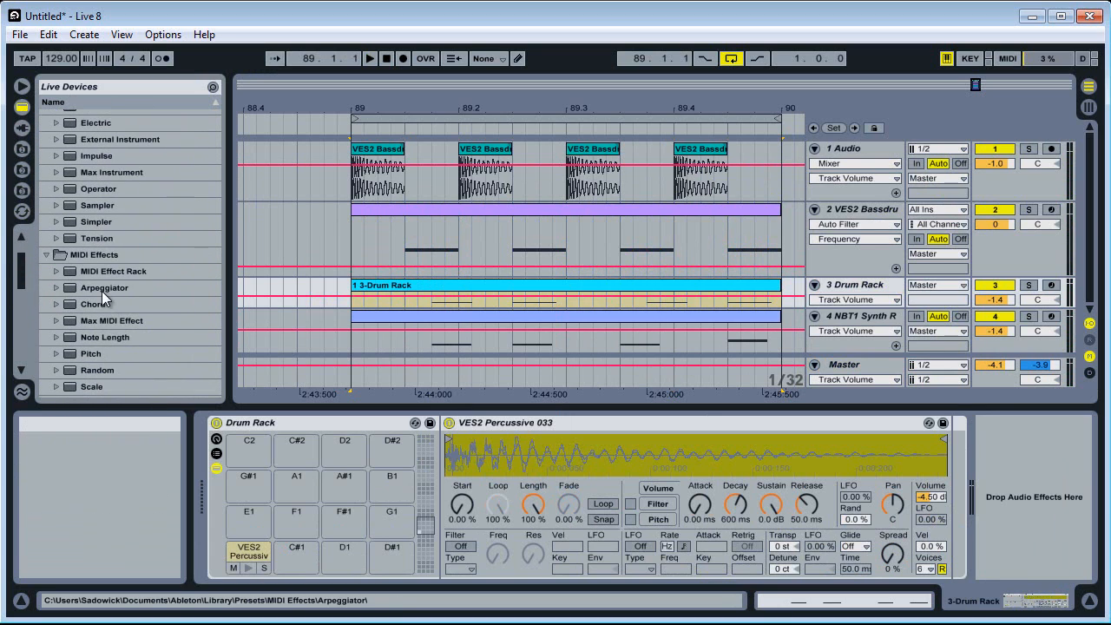
scroll(103, 285, down, 10)
scroll(103, 284, up, 6)
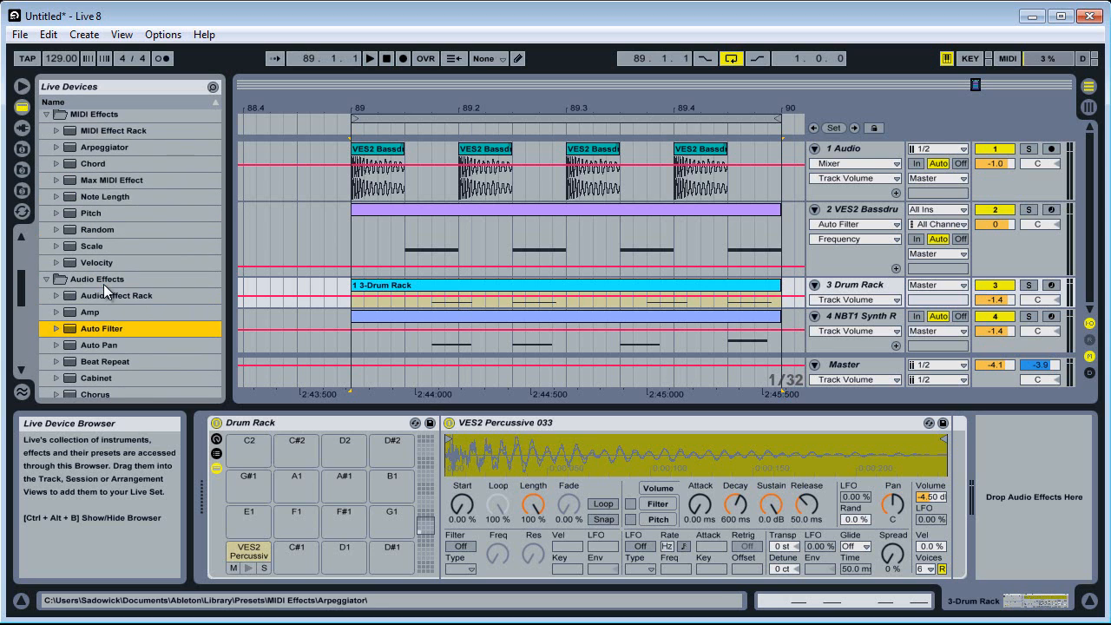
click(114, 145)
key(Return)
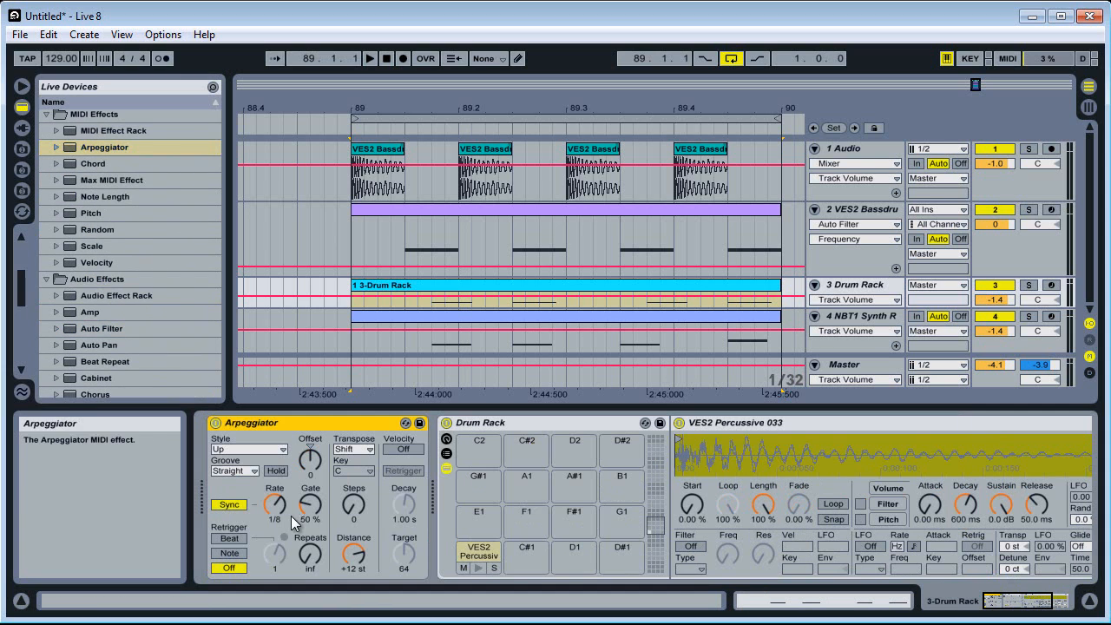
Solo the Drum Rack track and audition the percussion with the Arpeggiator
key(space)
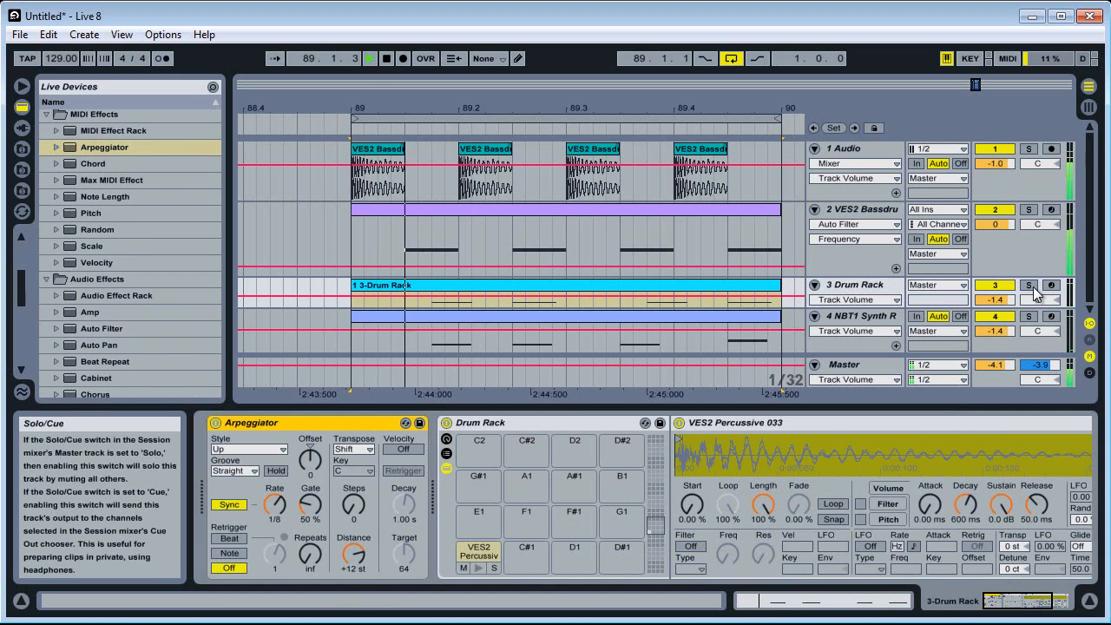
click(1029, 284)
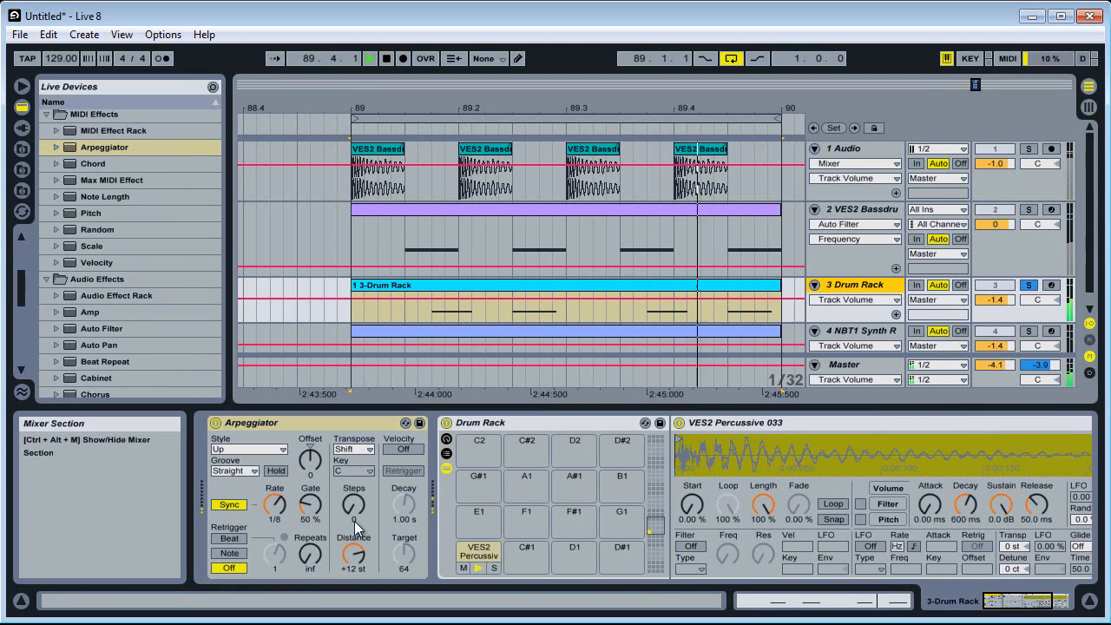
key(space)
Cut the Arpeggiator from the Drum Rack track and paste it before the Simpler on the NBT1 Synth track
right_click(347, 429)
click(350, 430)
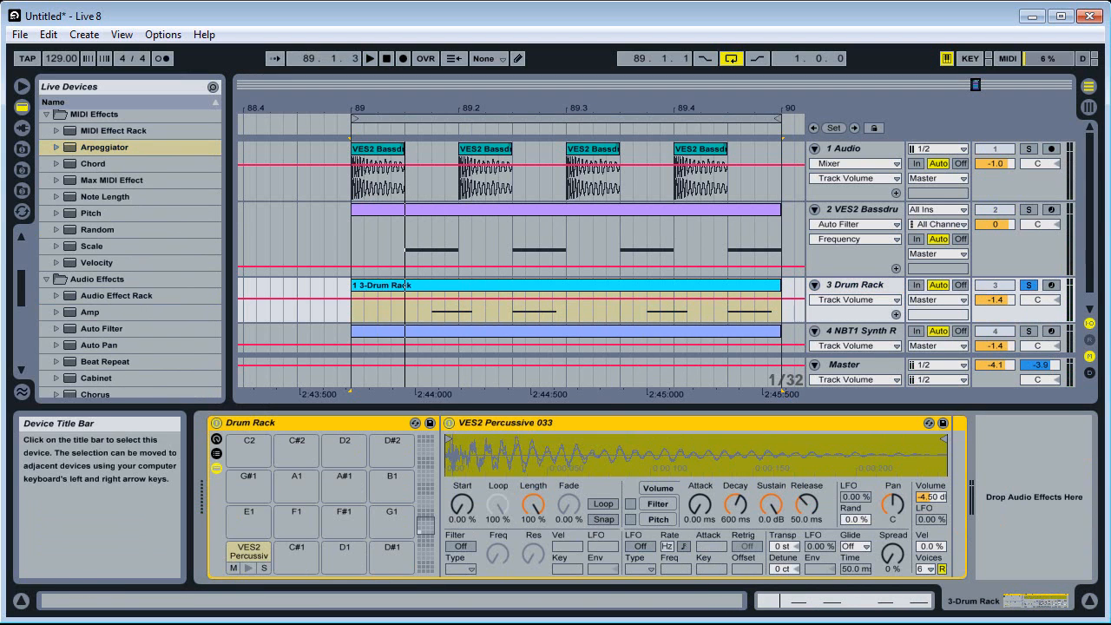
click(877, 331)
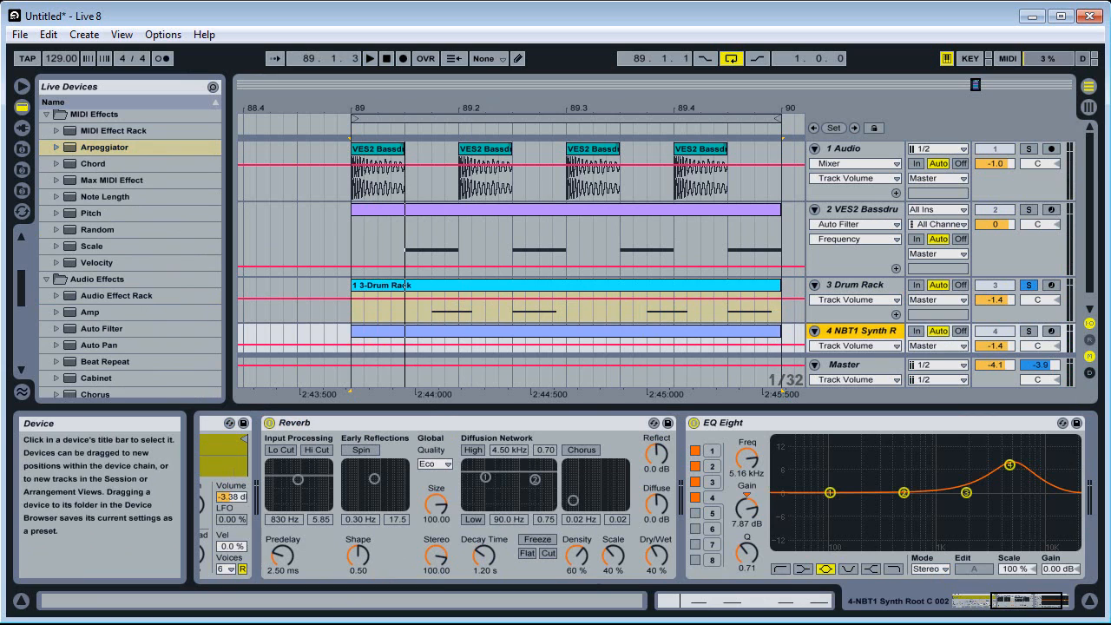
drag(1027, 601, 966, 600)
click(330, 424)
key(ctrl+v)
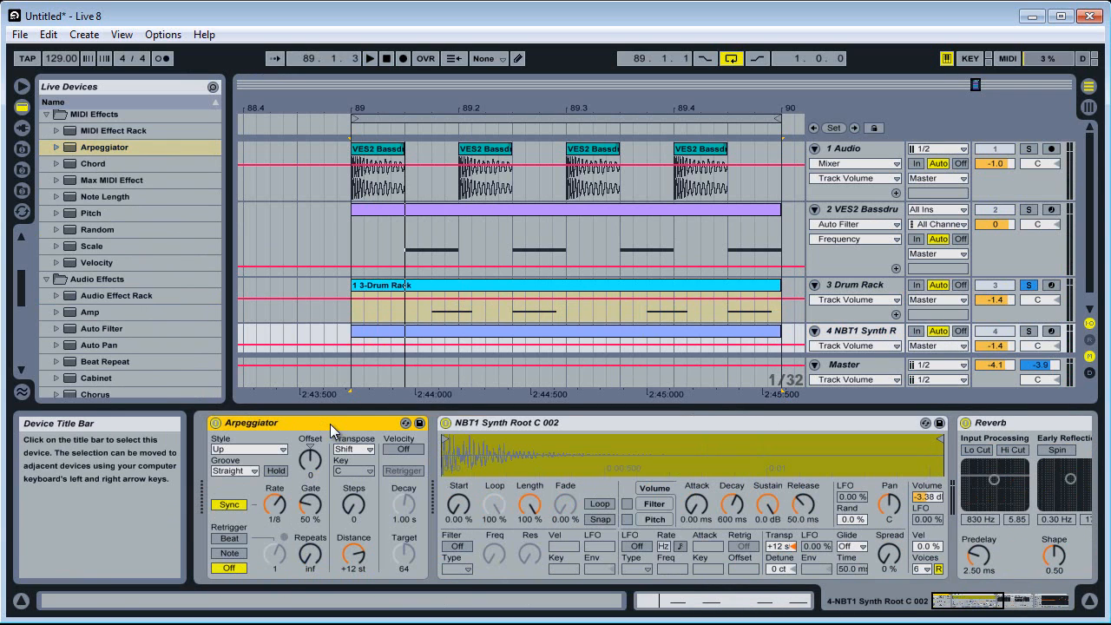
Unfold and solo the NBT1 Synth track in place of the Drum Rack and play the loop
key(space)
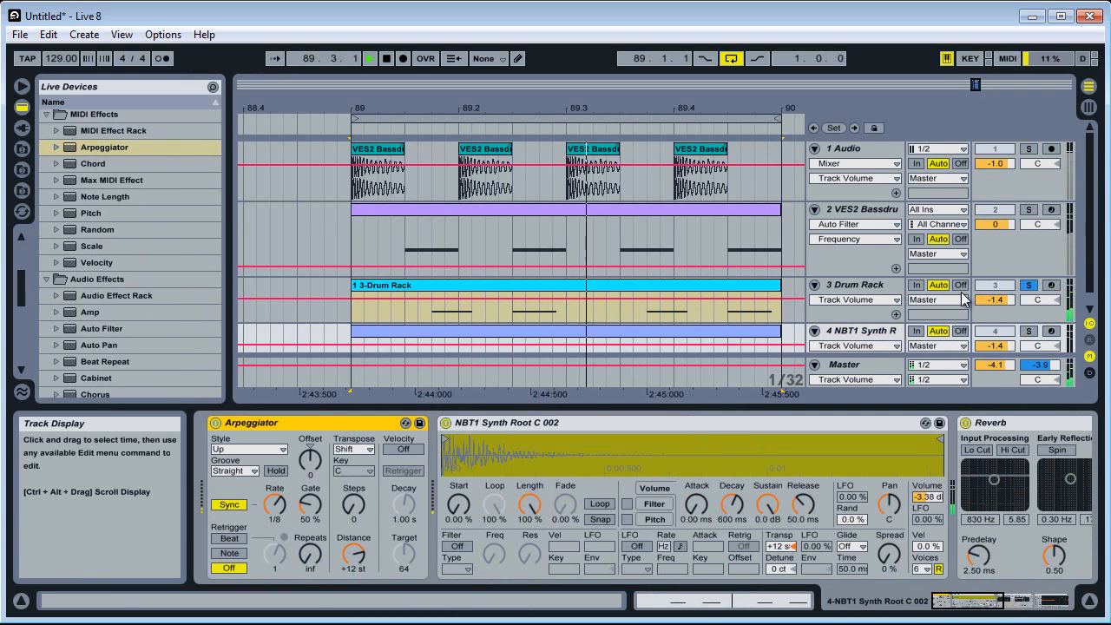
key(space)
click(815, 331)
key(space)
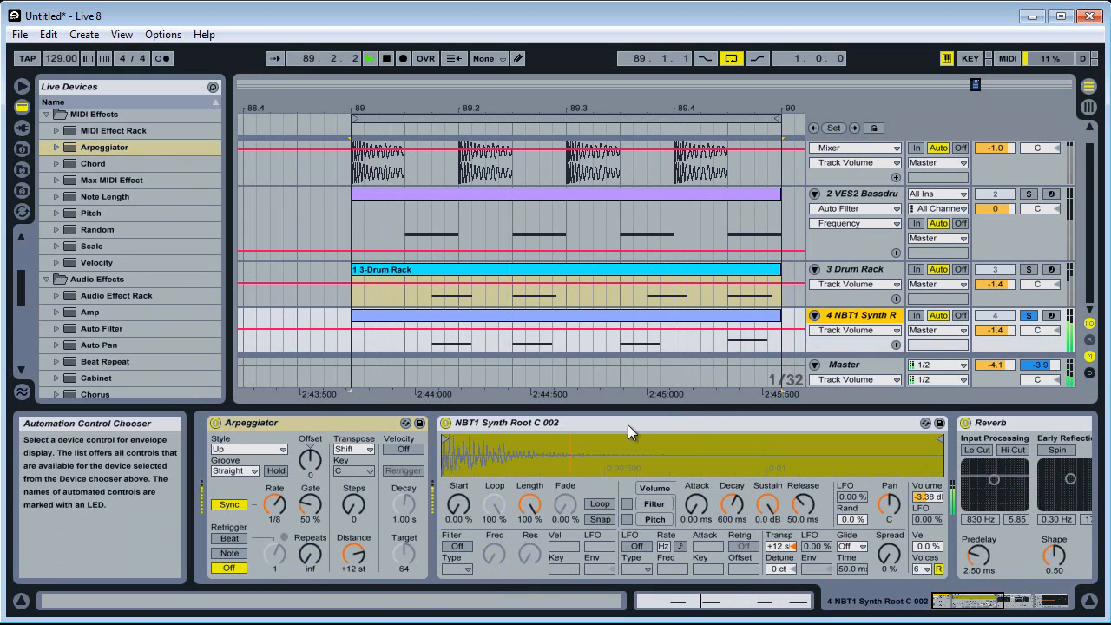
Set the Arpeggiator's rate to 1/32 and gate to 80 %, and the synth Simpler's release to 1.29 s
click(276, 513)
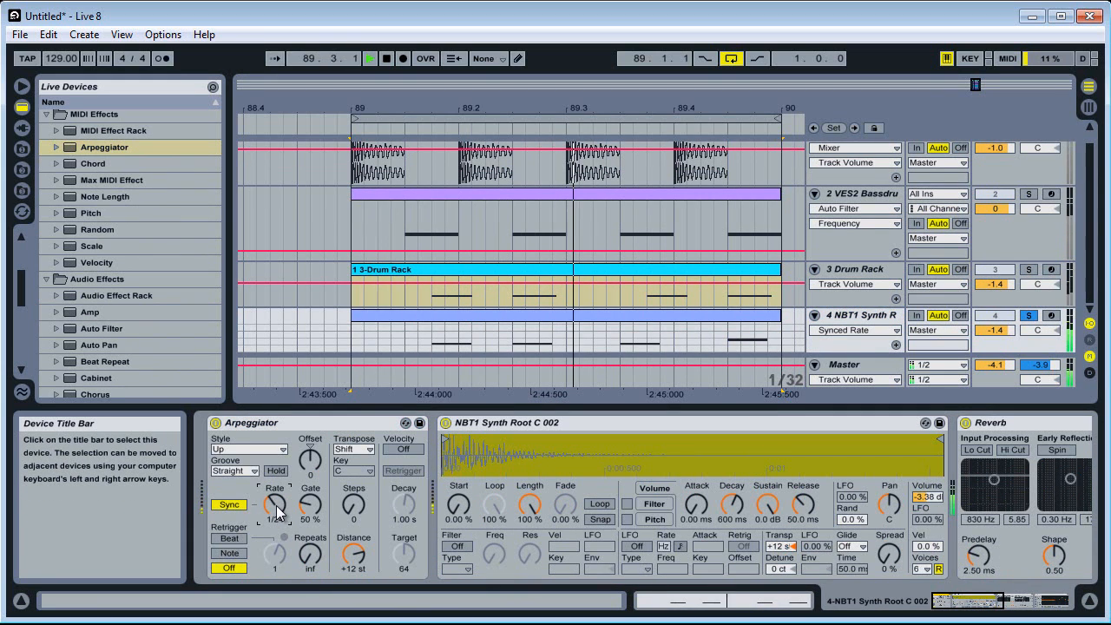
click(305, 512)
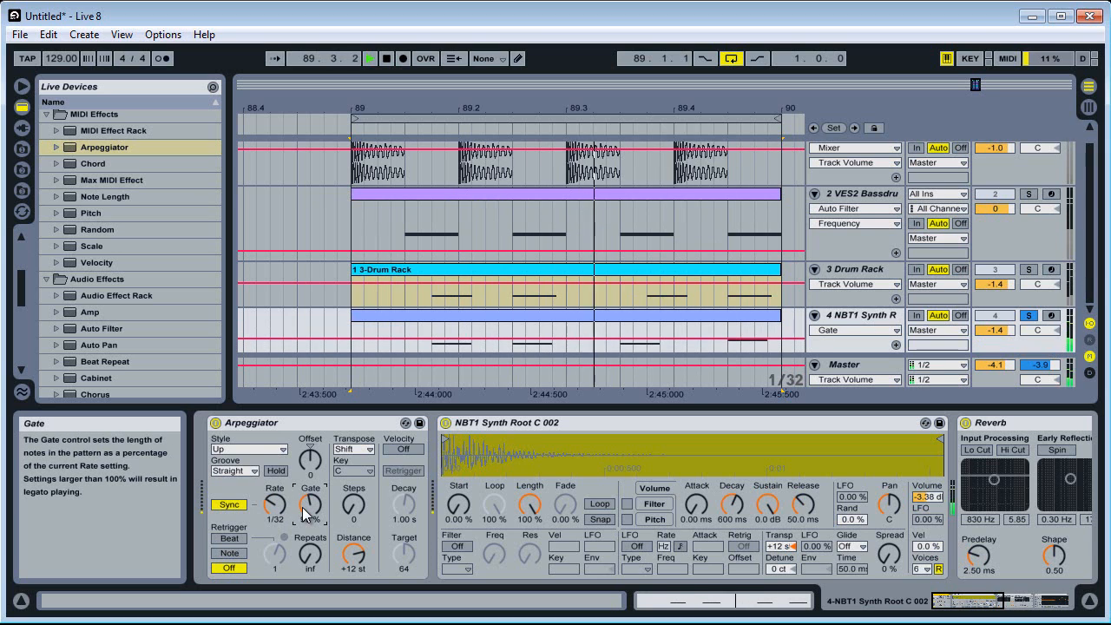
key(space)
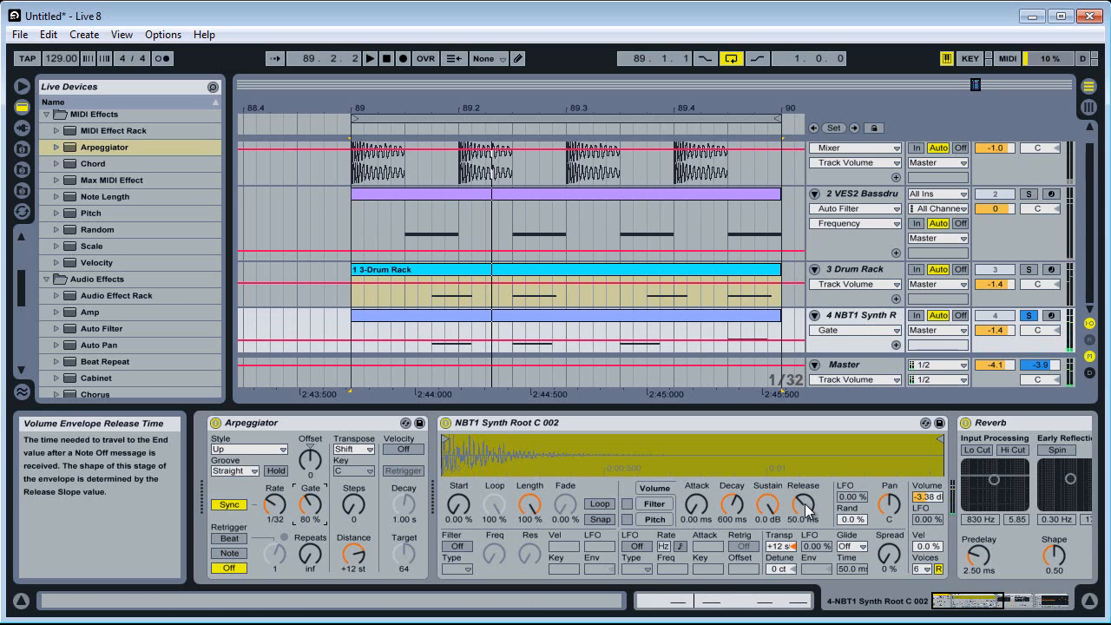
click(805, 510)
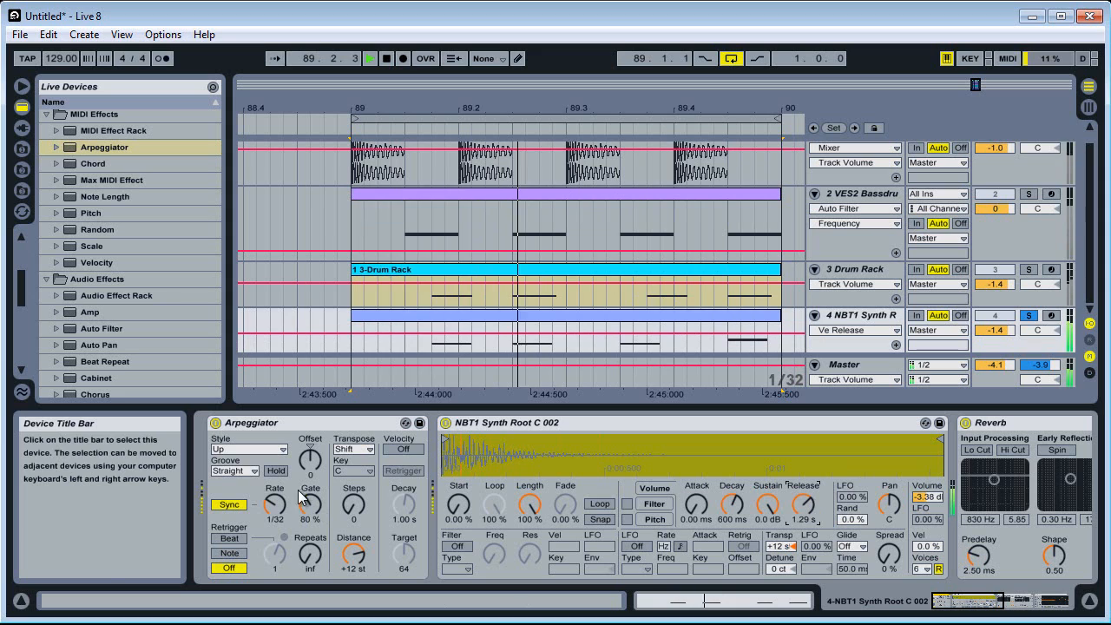
key(space)
Switch the Arpeggiator from synced to free rate, set the rate to 26.8 ms and play the loop
click(229, 505)
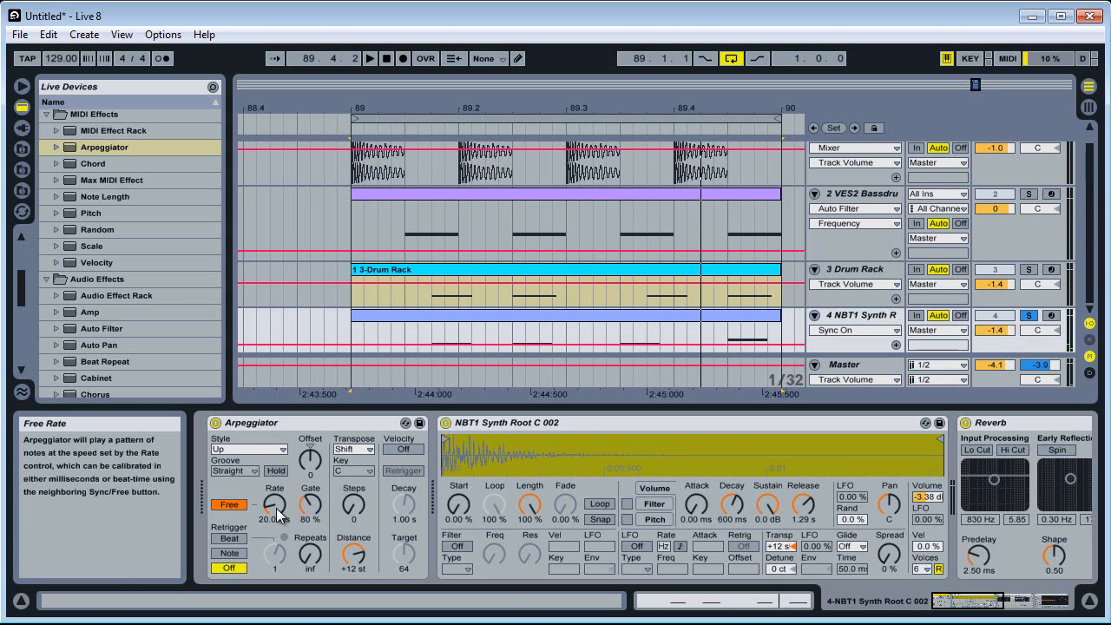
drag(276, 510, 276, 504)
key(space)
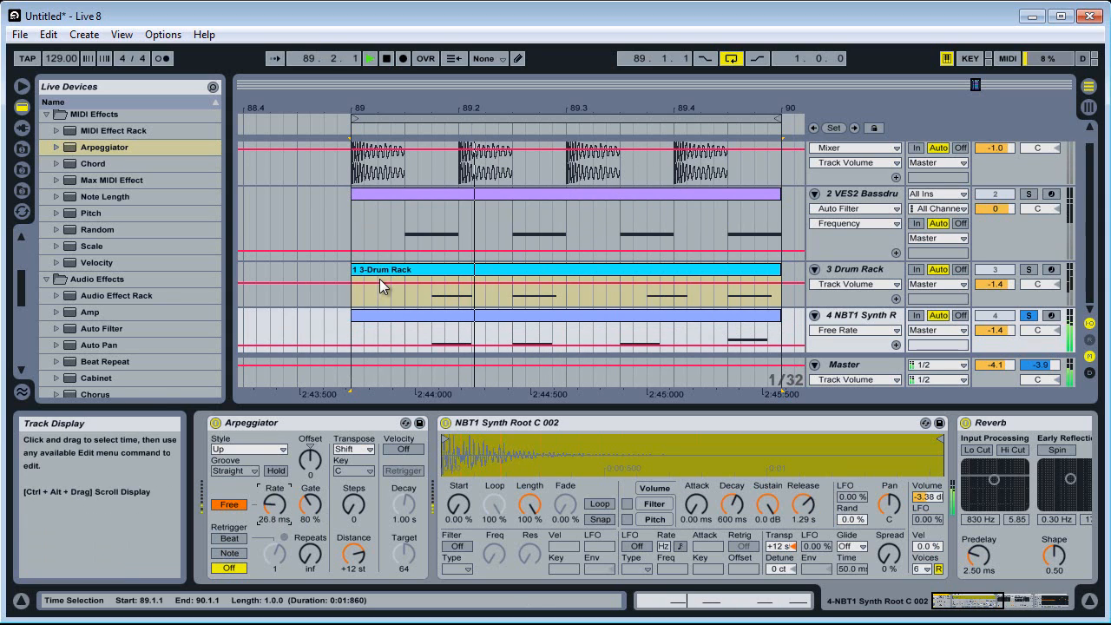
Try a free Arpeggiator rate of 167 ms, switch back to synced rate and set it to 1/24
drag(278, 518, 279, 513)
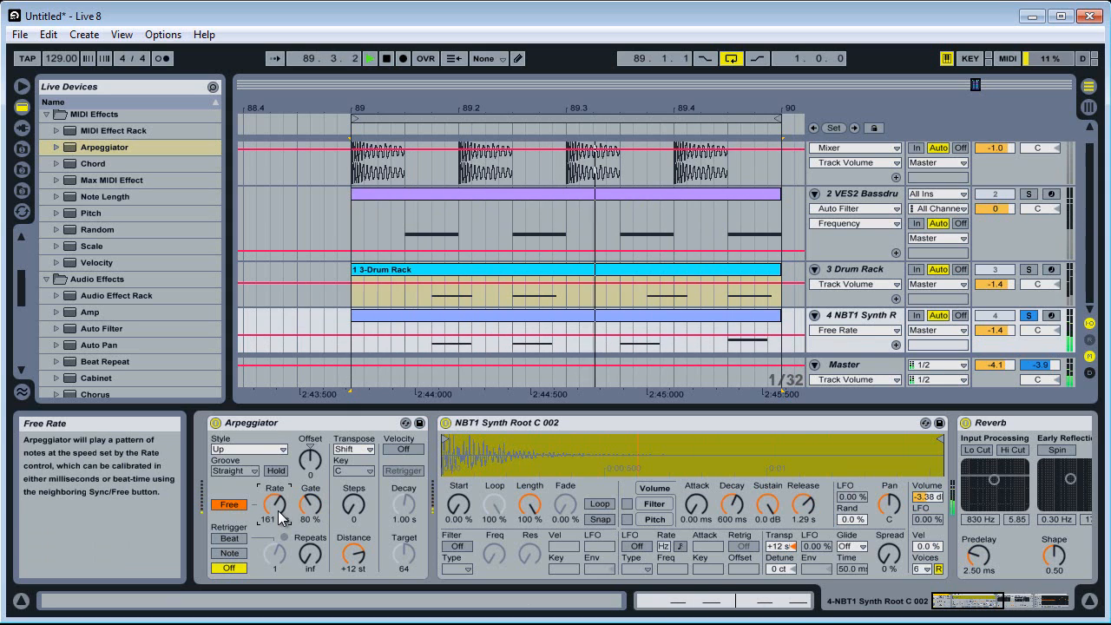
right_click(790, 511)
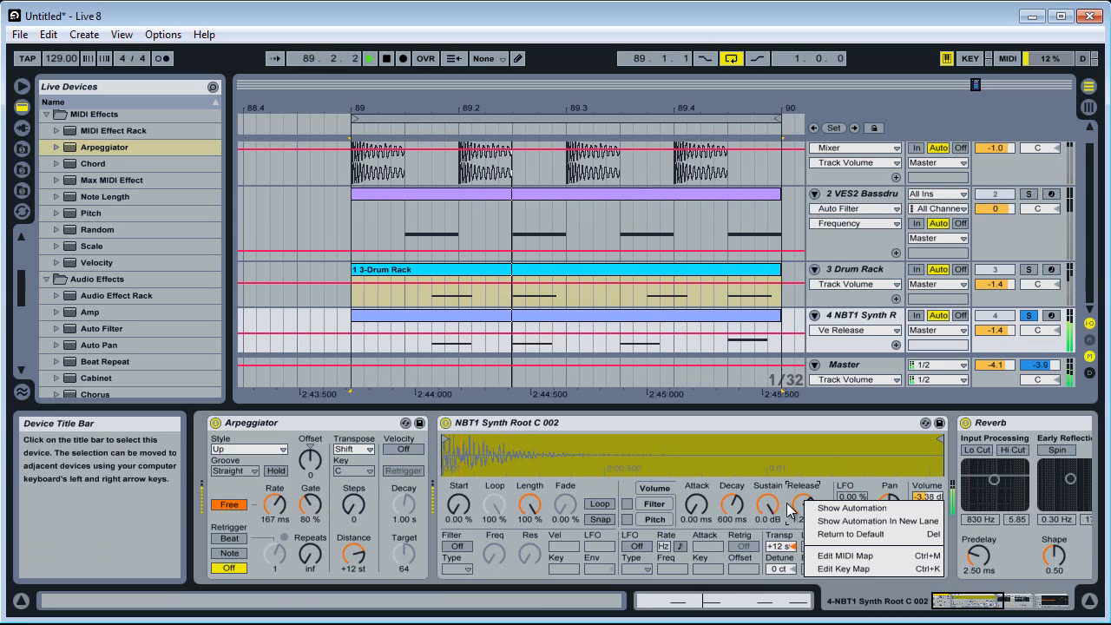
click(235, 510)
click(235, 508)
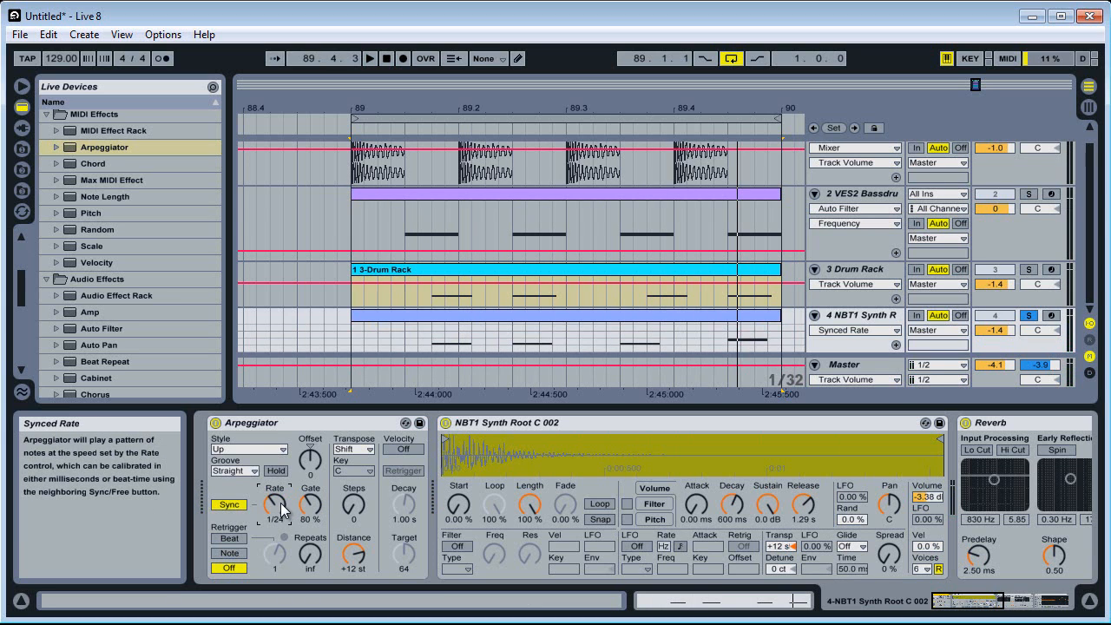
drag(281, 507, 281, 507)
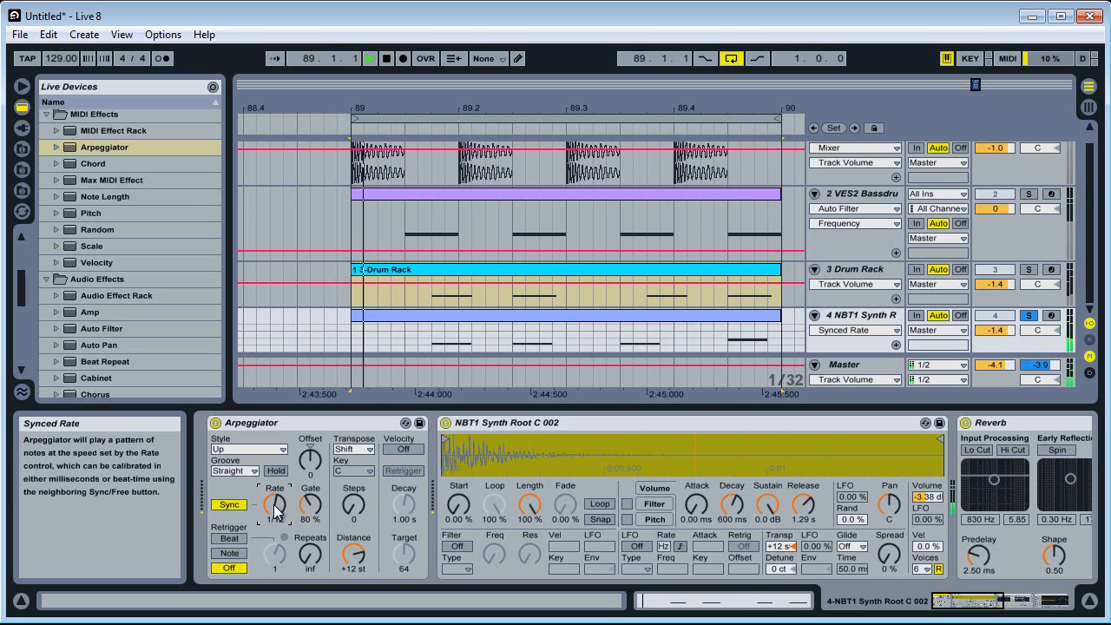
Set the Arpeggiator's groove to Swing 16, its rate to 1/16 and its gate to 15 %
click(234, 471)
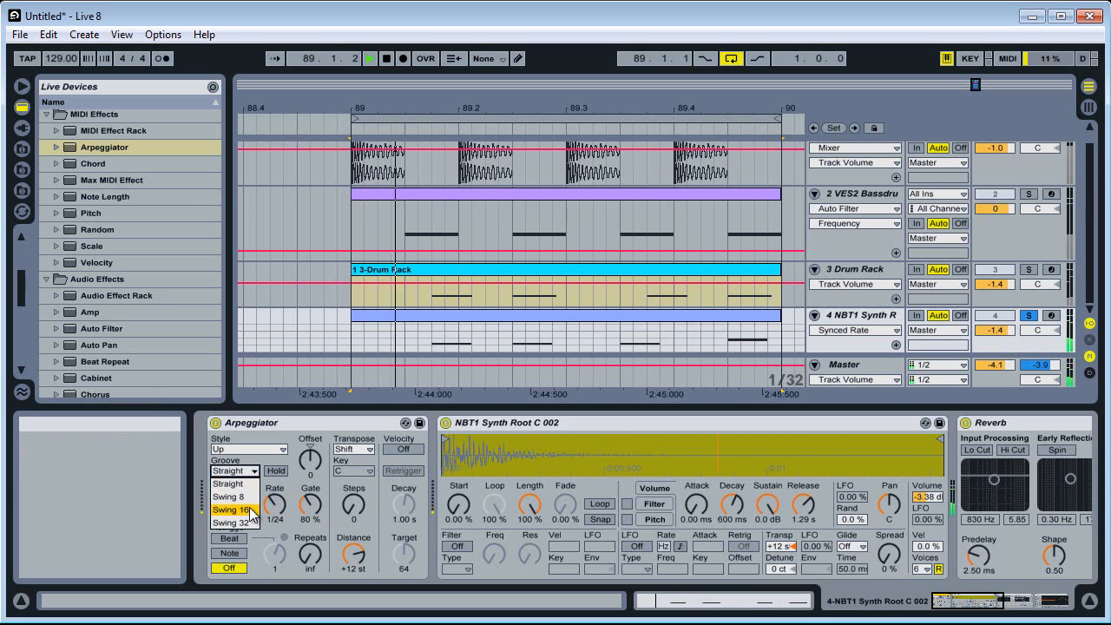
click(434, 45)
key(space)
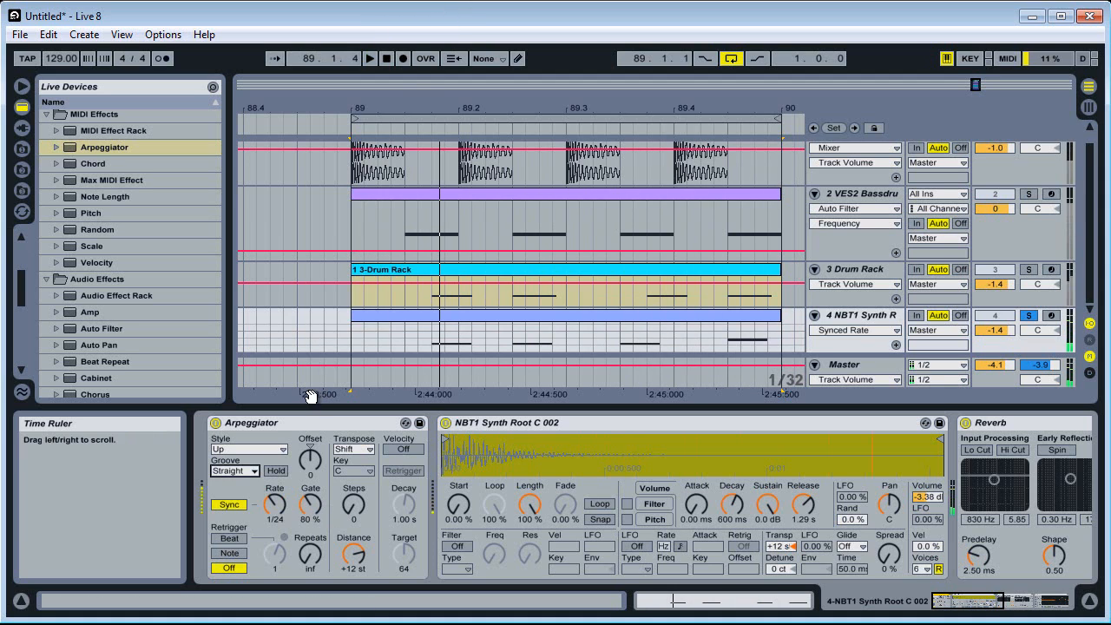
click(235, 471)
click(233, 502)
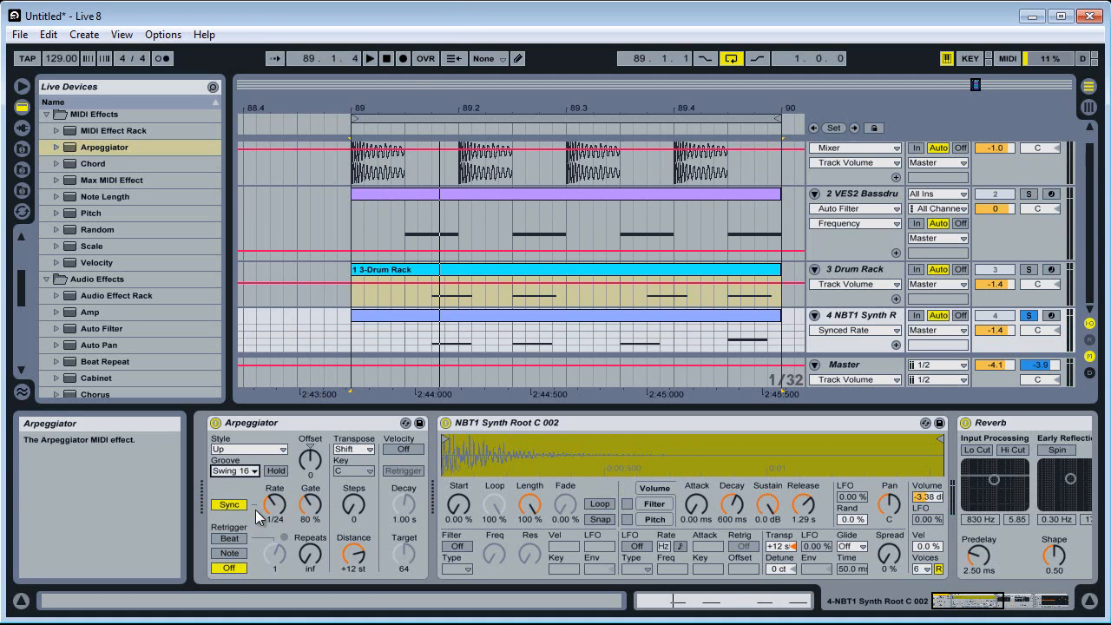
mouse_move(309, 505)
mouse_down()
mouse_move(283, 508)
mouse_move(319, 512)
mouse_up()
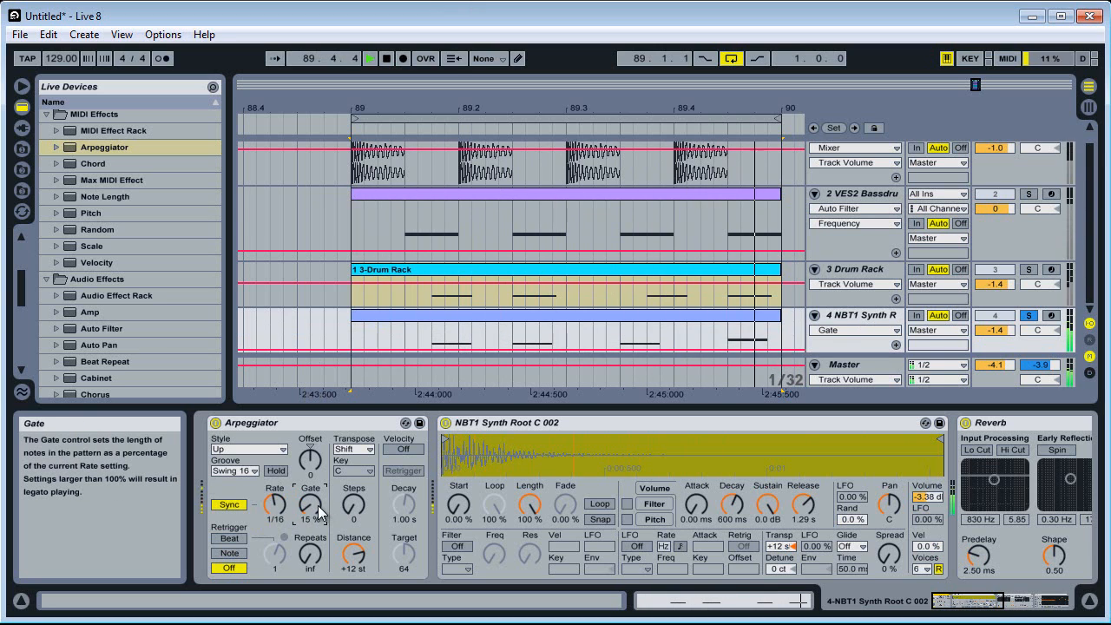
Set the Arpeggiator's rate to 1/48 and gate to 58 %, and return the synth Simpler's release to its default
click(276, 509)
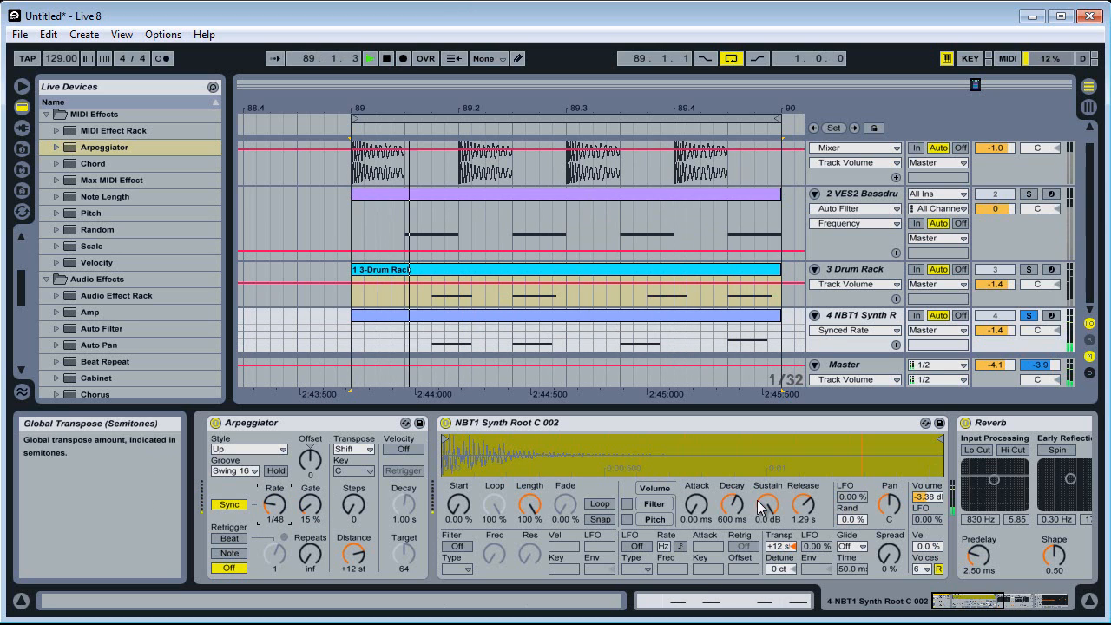
right_click(803, 503)
click(825, 539)
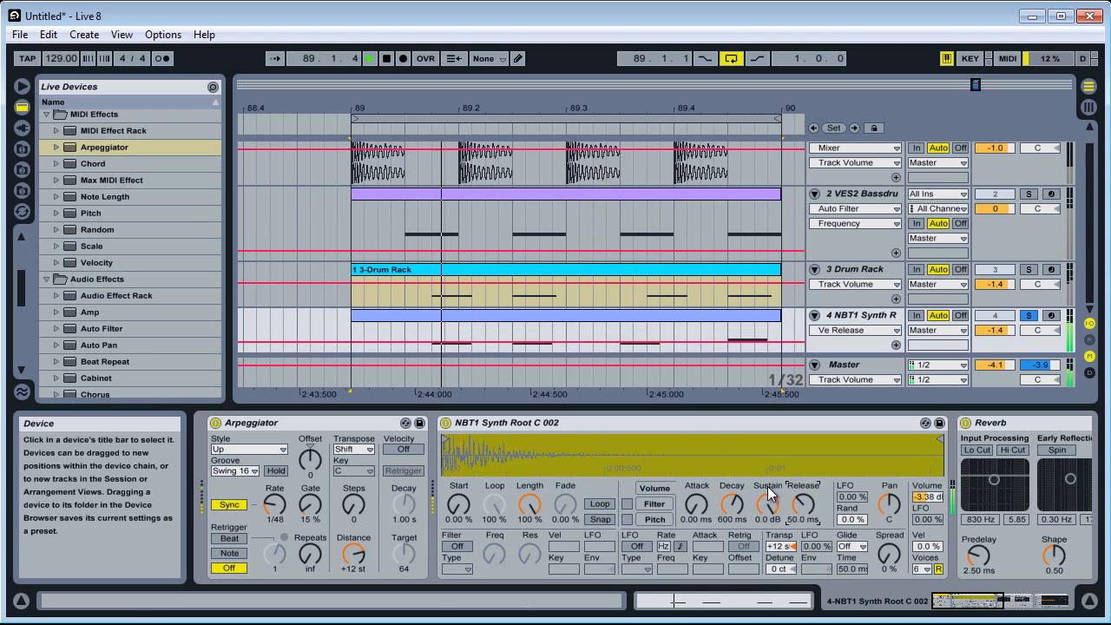
drag(312, 510, 313, 434)
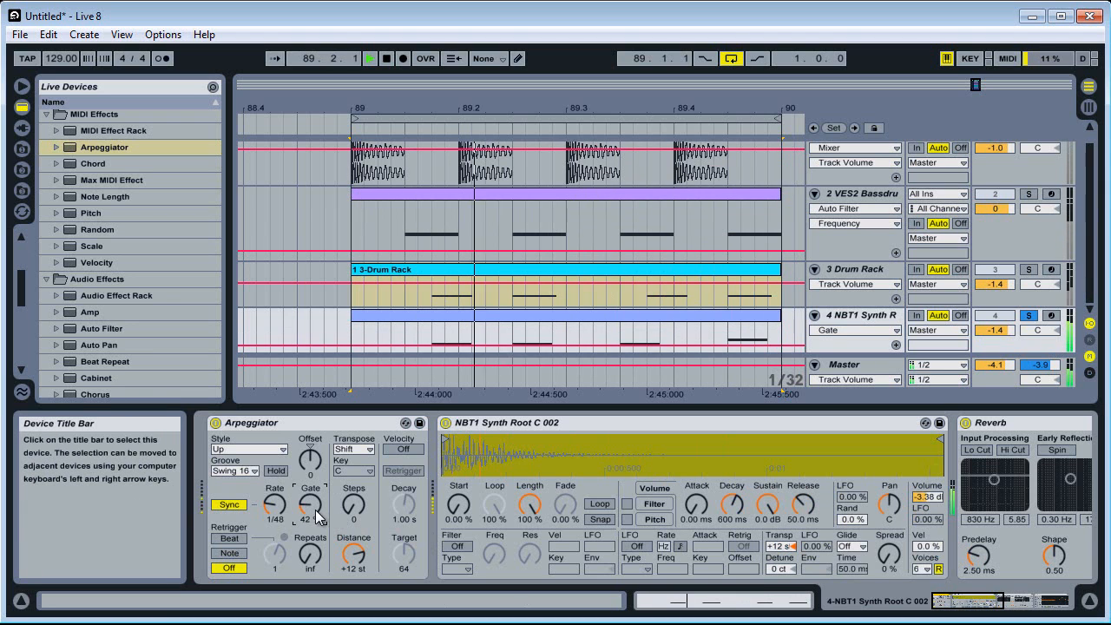
Set the Arpeggiator's transpose steps to 1 and gate to 93 %, resetting the transpose distance to default after a trial change
click(349, 519)
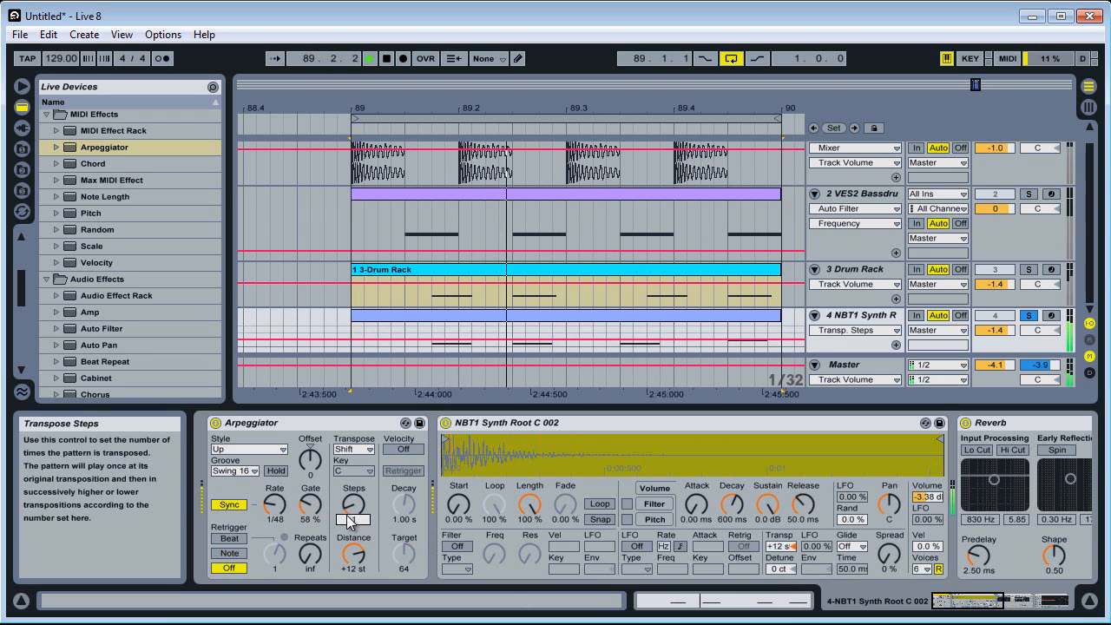
drag(352, 553, 352, 564)
right_click(351, 554)
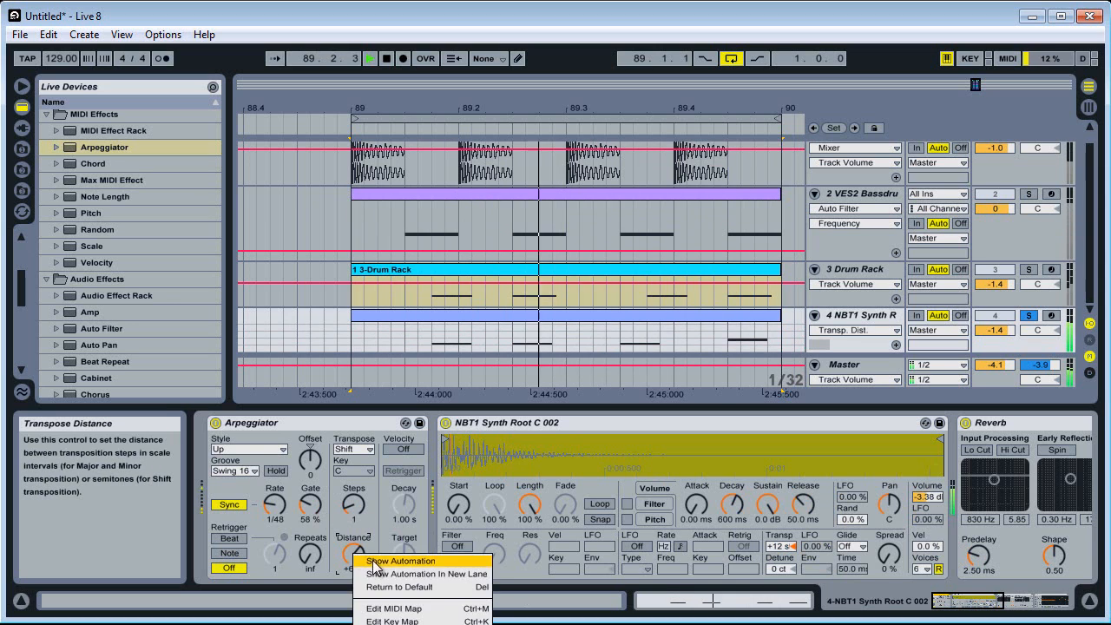
click(365, 588)
drag(314, 509, 315, 484)
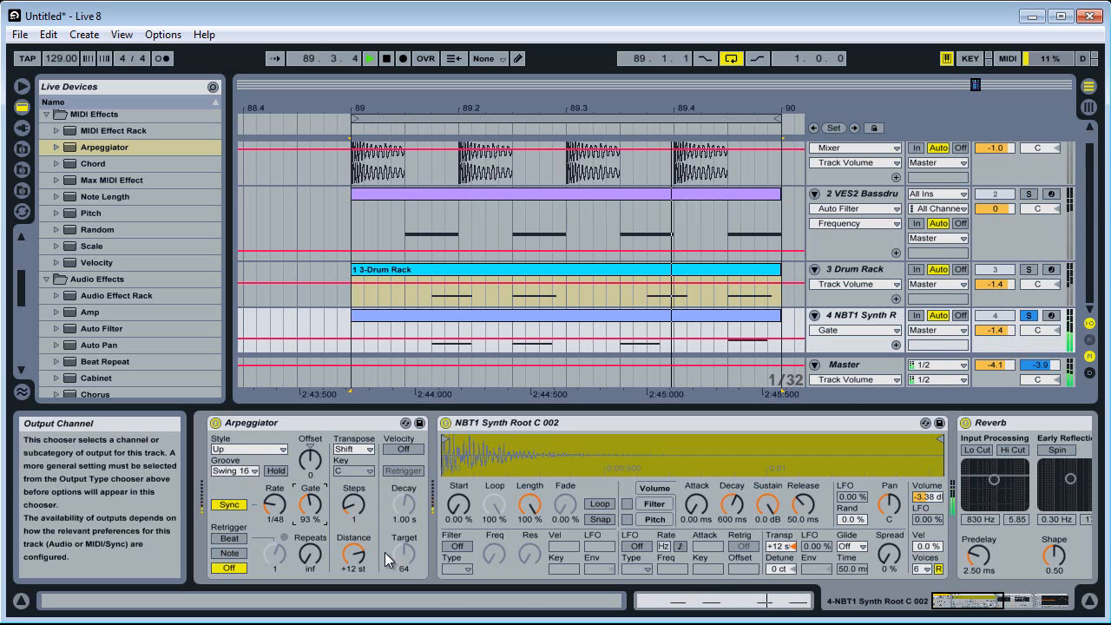
Compare the Arpeggiator's Swing 8 and Straight grooves during playback, and return to Swing 16 with the rate at 1/48
click(235, 471)
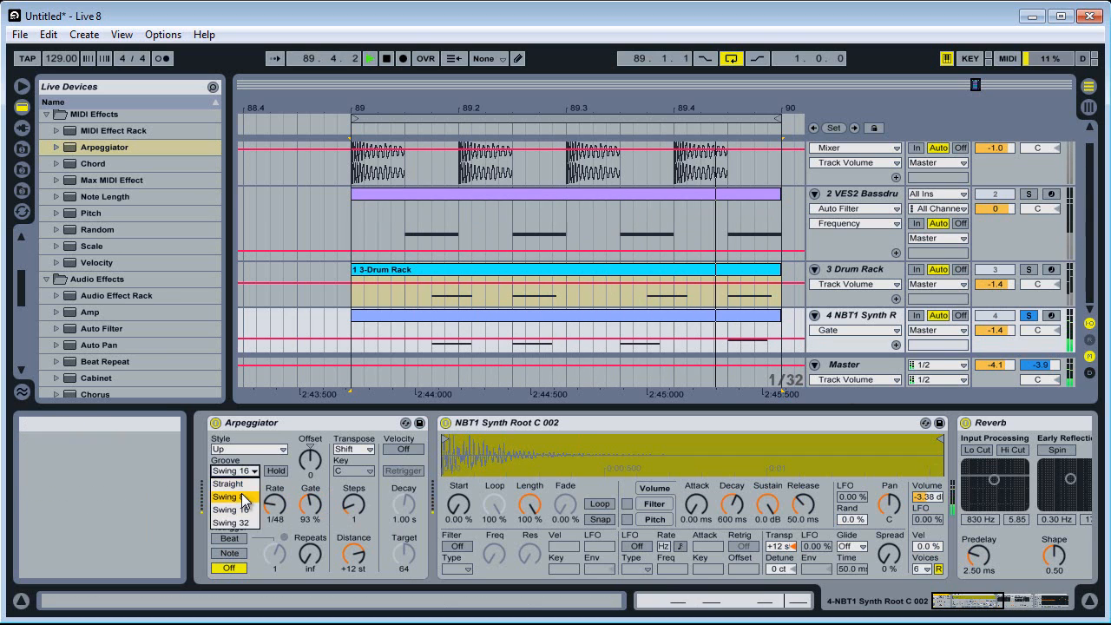
click(243, 498)
click(244, 471)
click(243, 496)
click(243, 472)
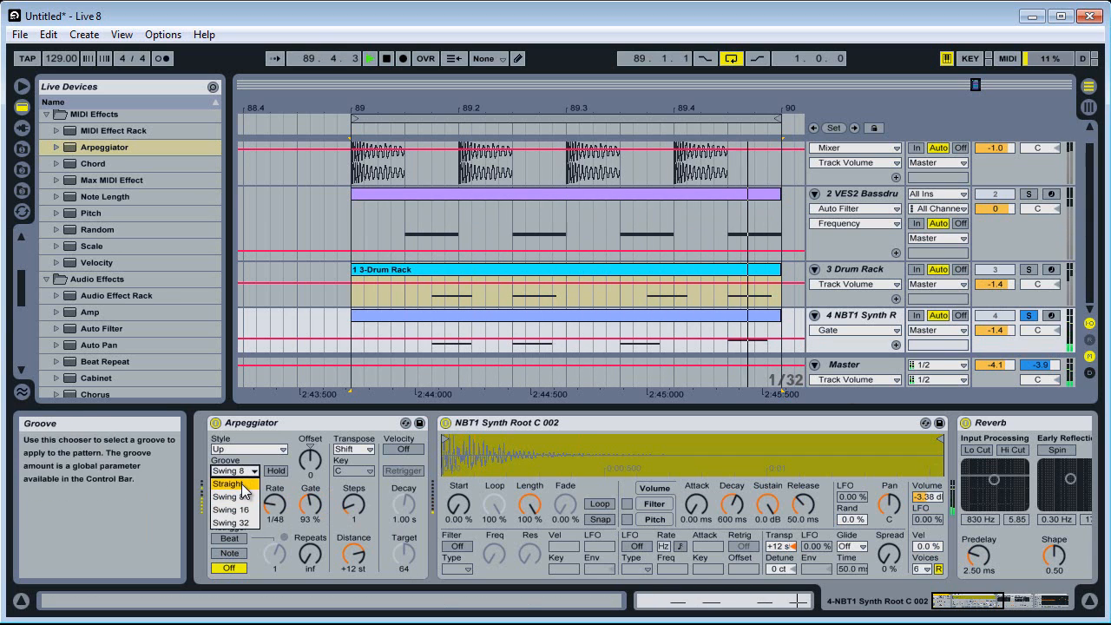
click(243, 485)
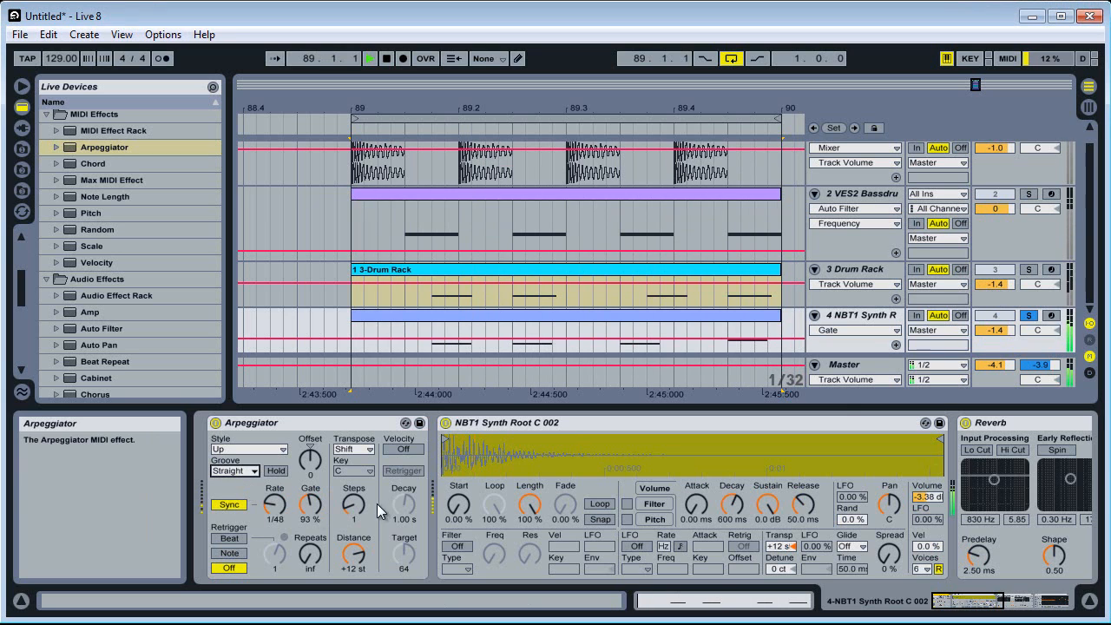
click(277, 516)
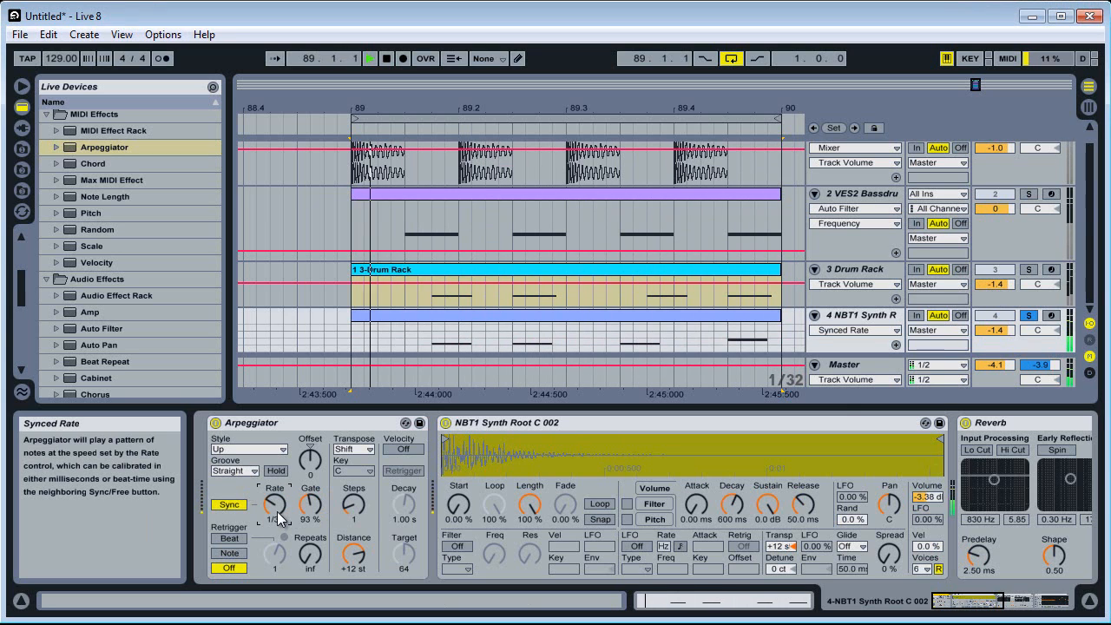
click(242, 472)
click(243, 511)
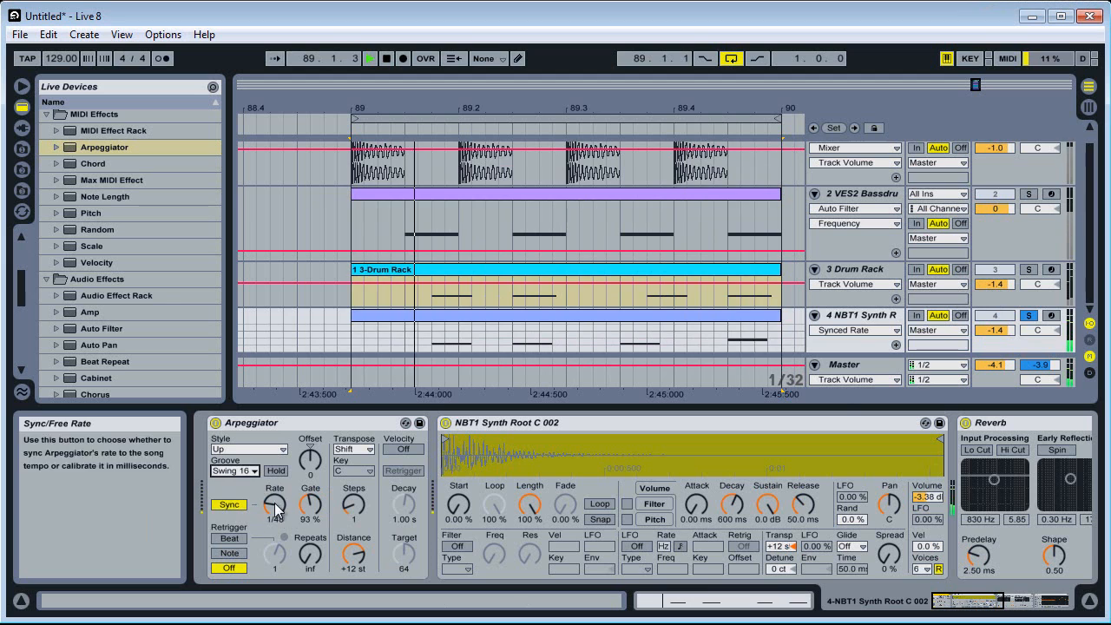
Set the Arpeggiator's transpose steps to 0 and gate to 83 %, and unsolo the NBT1 Synth track
click(302, 514)
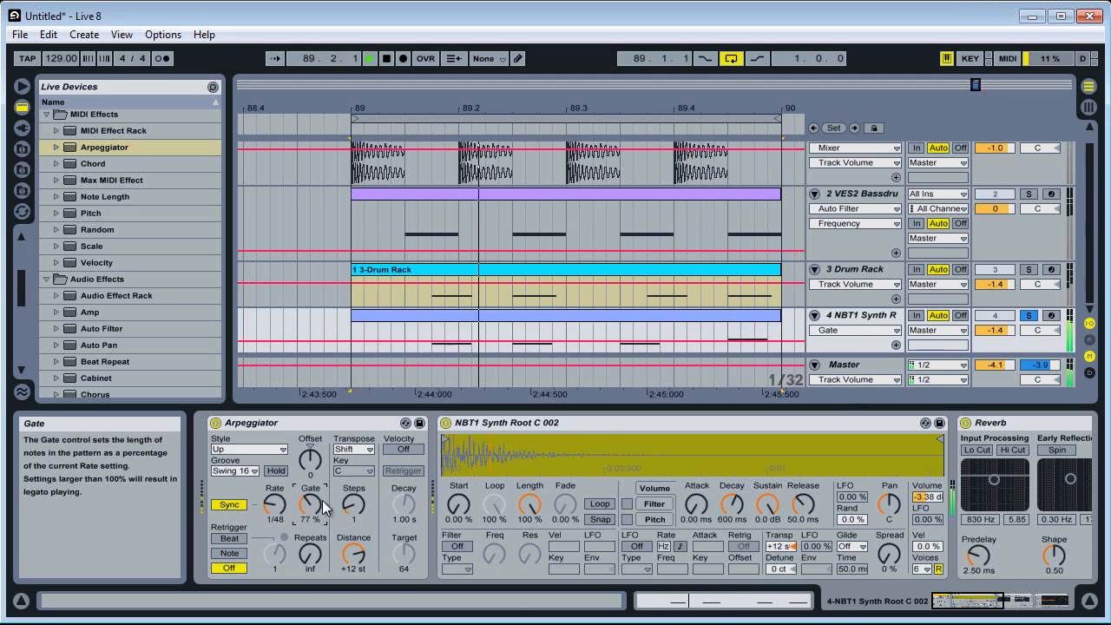
drag(344, 503, 310, 502)
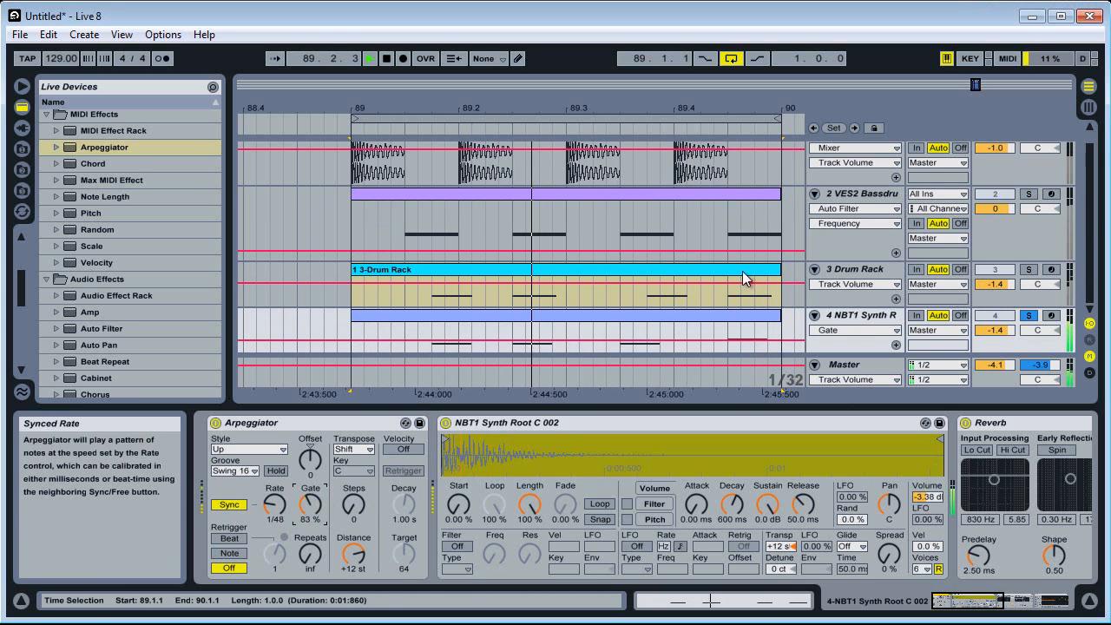
click(1026, 316)
Set the NBT1 Synth track's volume to -2.1 dB, its Simpler release to 537 ms and the Arpeggiator's gate to 85 %
drag(1012, 337, 1003, 336)
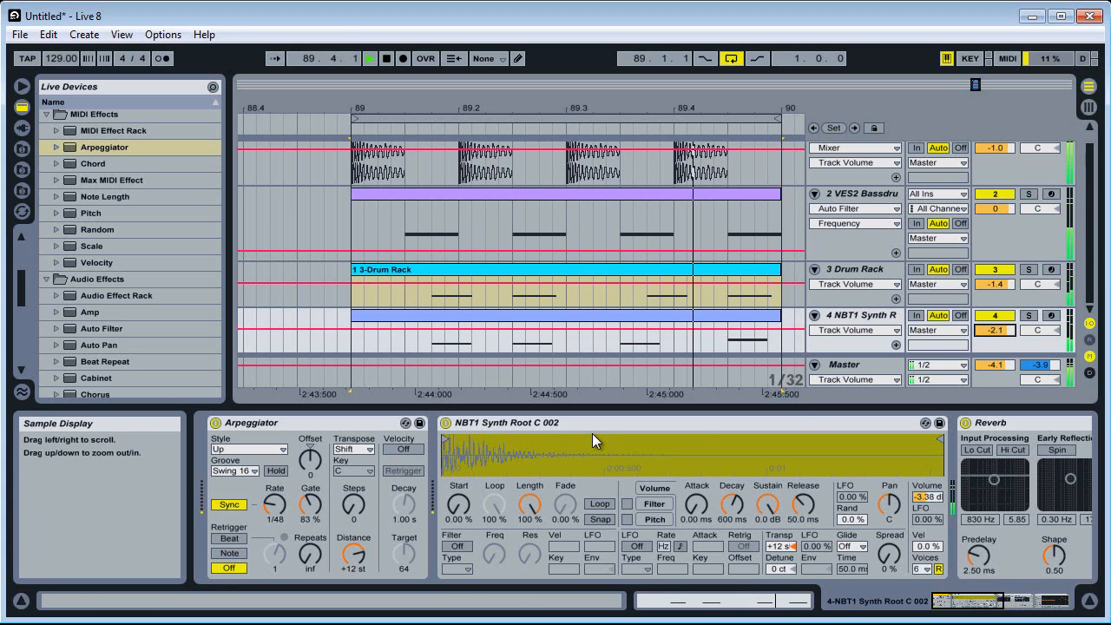
drag(805, 512, 805, 508)
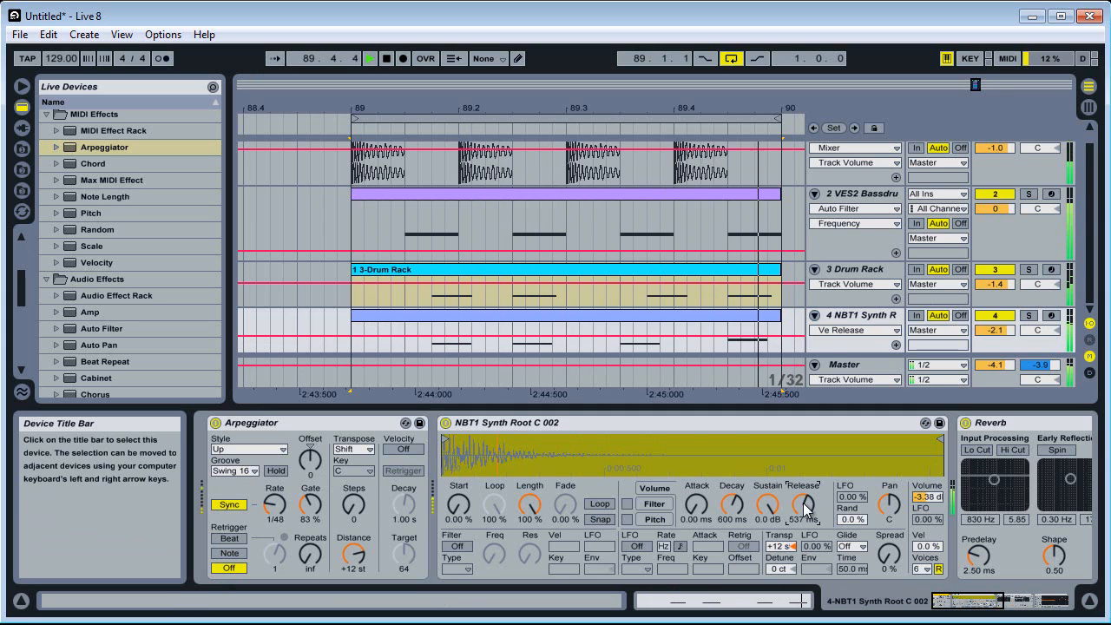
drag(313, 505, 318, 516)
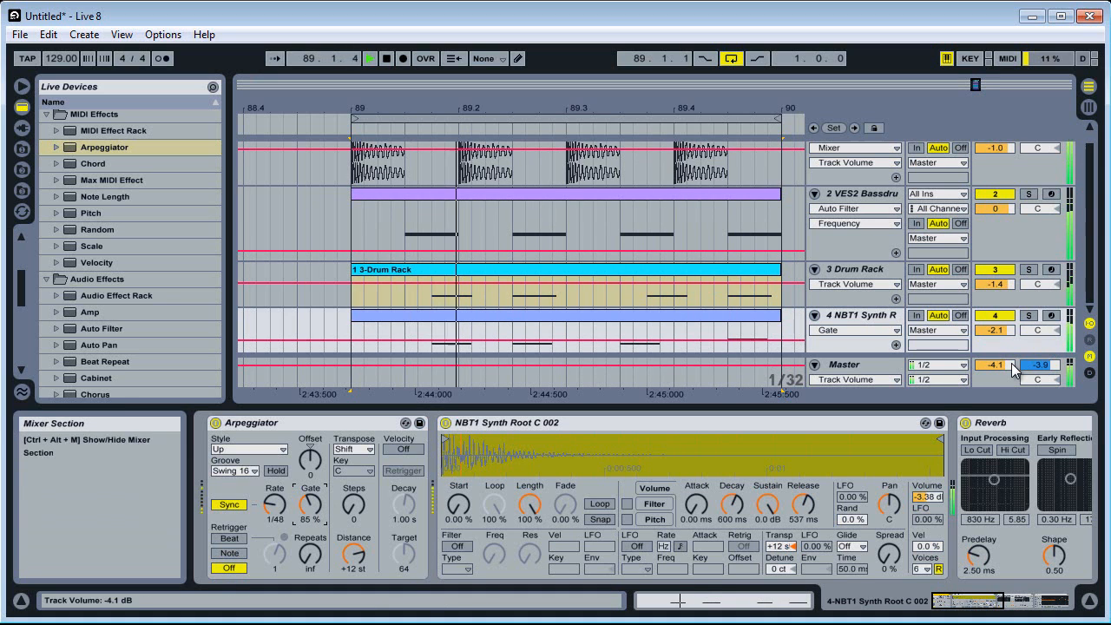
Audition the VES2 Bassdrum track in solo, return to the full mix and mute the Drum Rack track
key(space)
click(1029, 194)
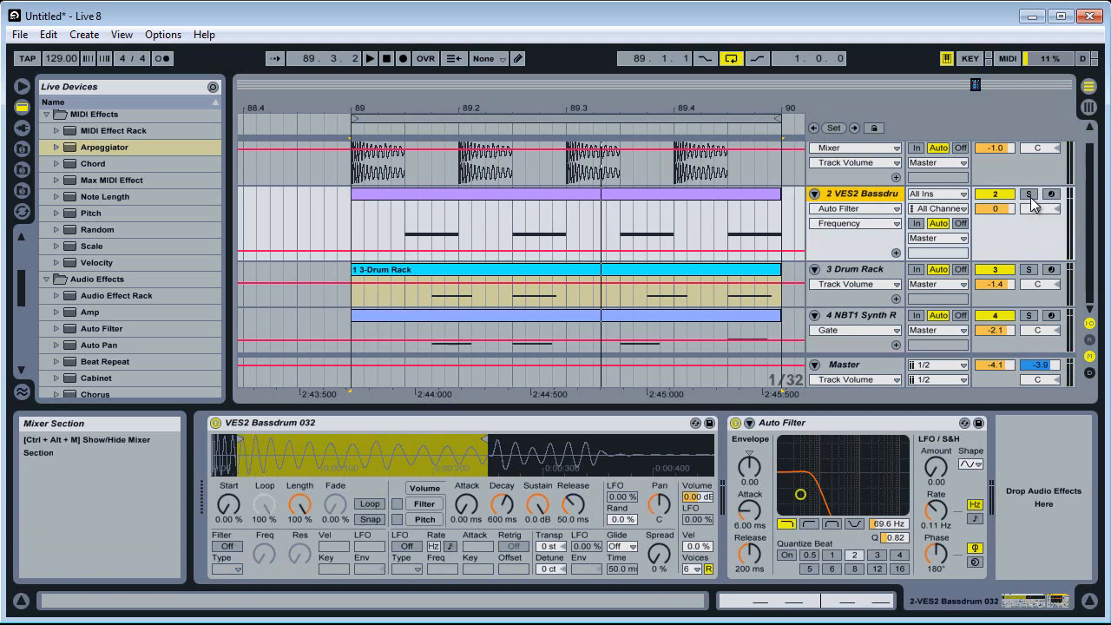
key(space)
click(1029, 194)
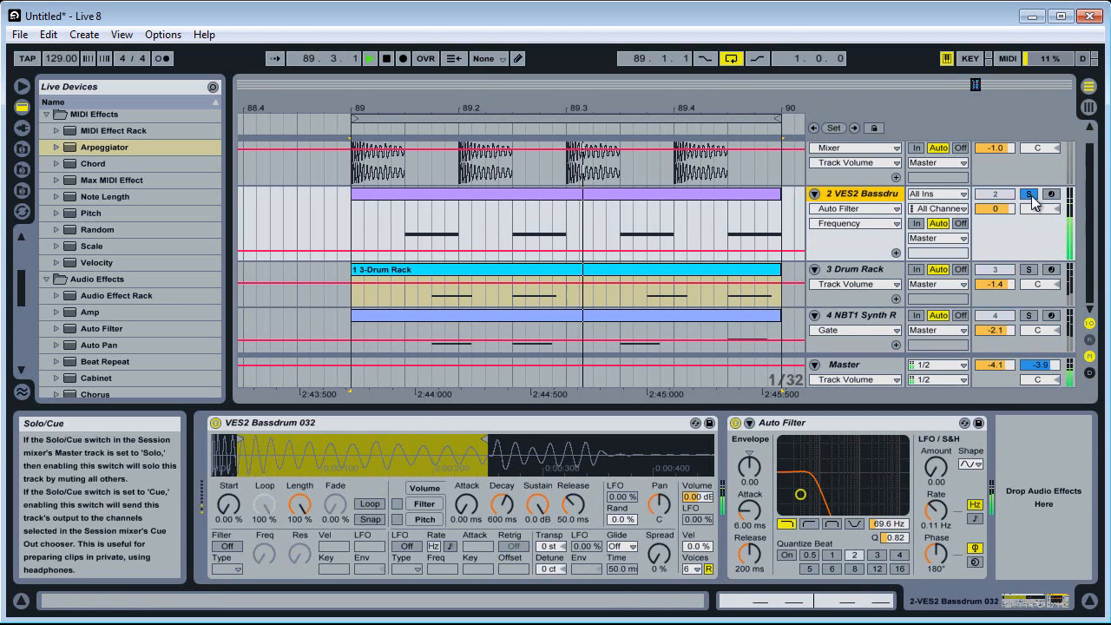
key(space)
click(1030, 270)
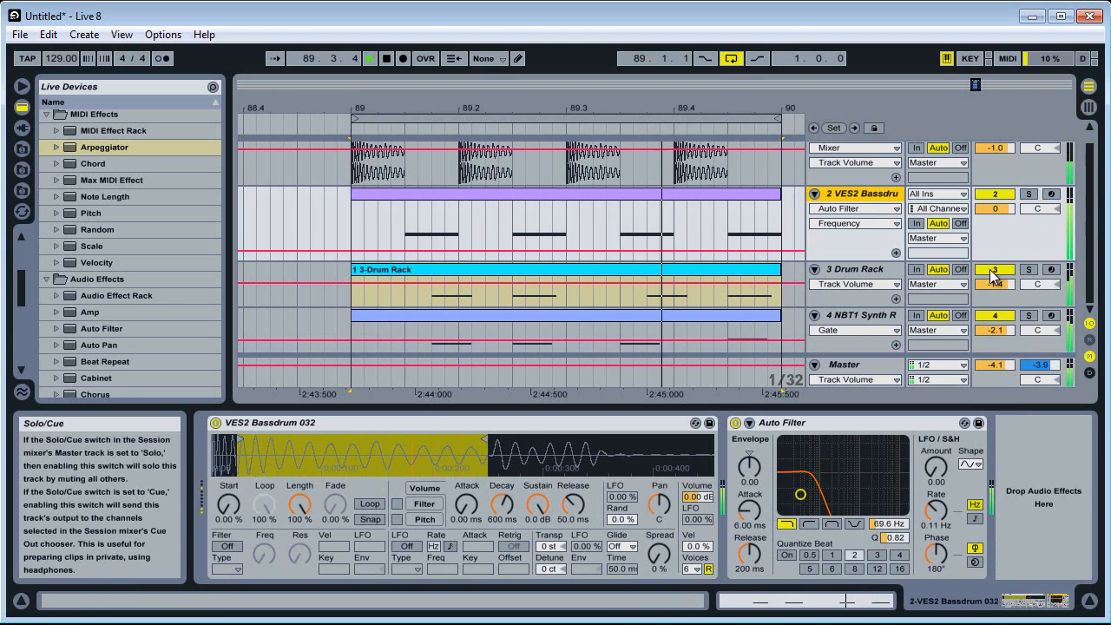
click(996, 270)
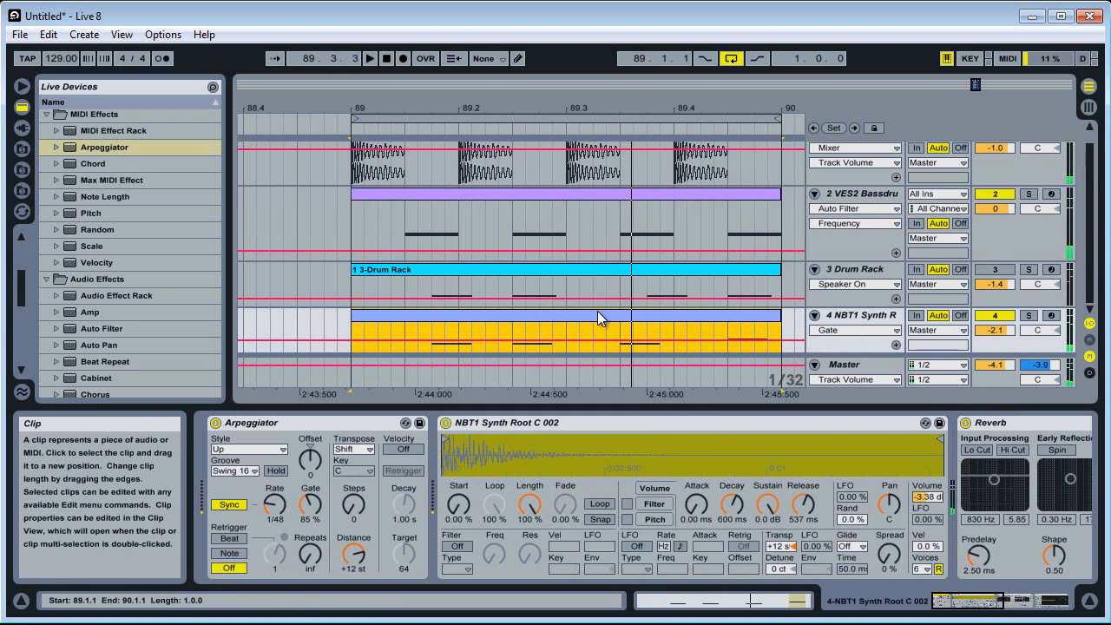
Move the first F3 note in the NBT1 Synth clip earlier to 1.1.3 and play the loop
key(space)
click(707, 605)
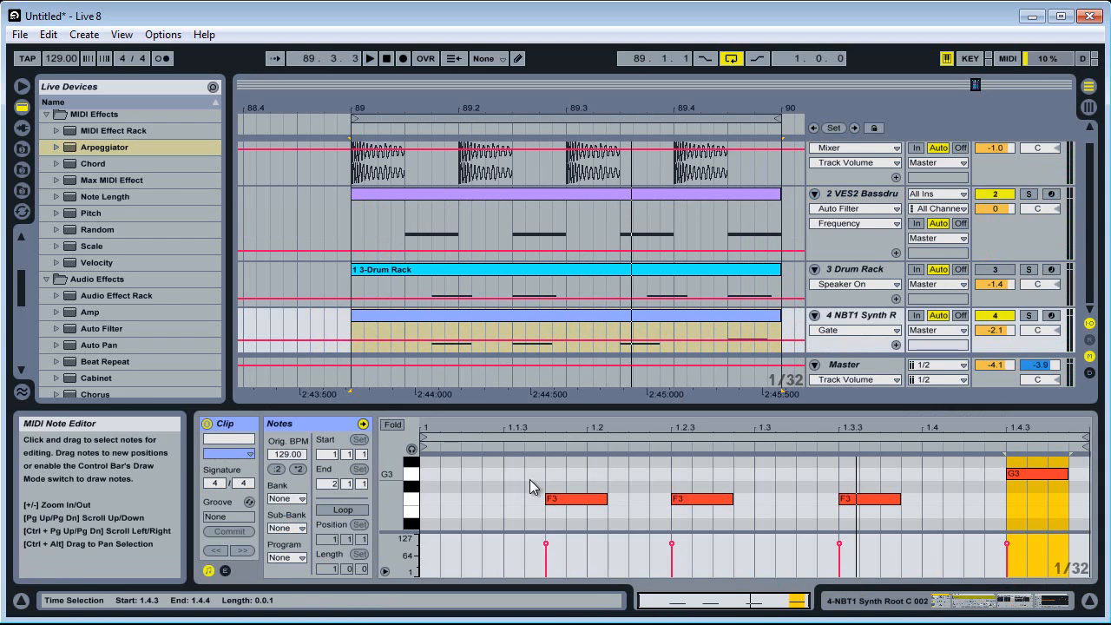
drag(564, 504, 521, 509)
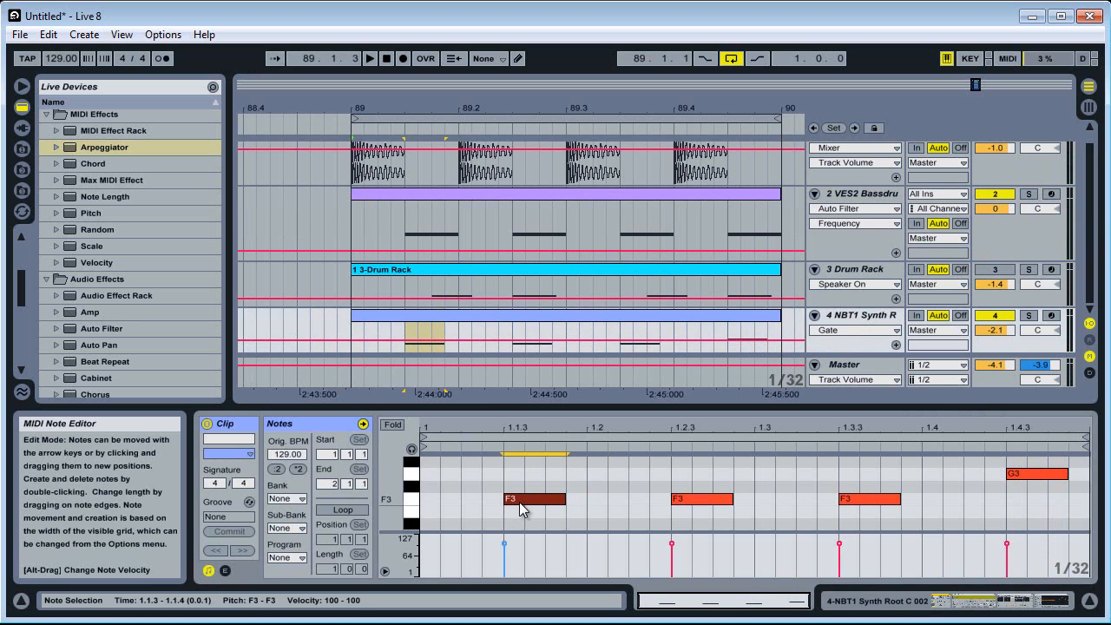
key(space)
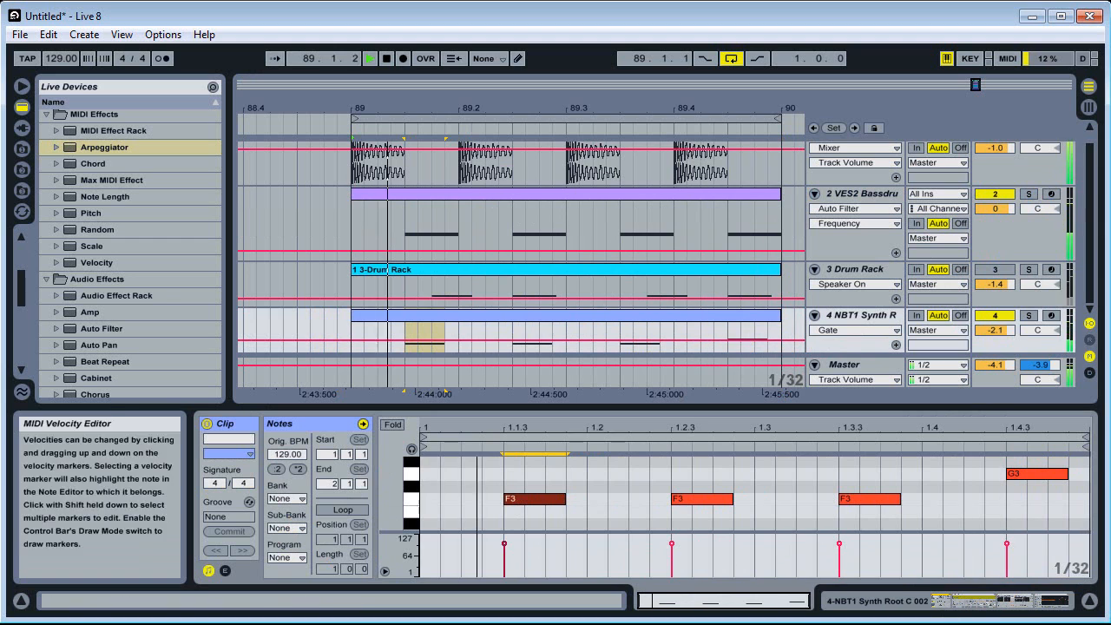
Stop playback and add a Compressor after EQ Eight in the NBT1 Synth track's device chain
click(880, 599)
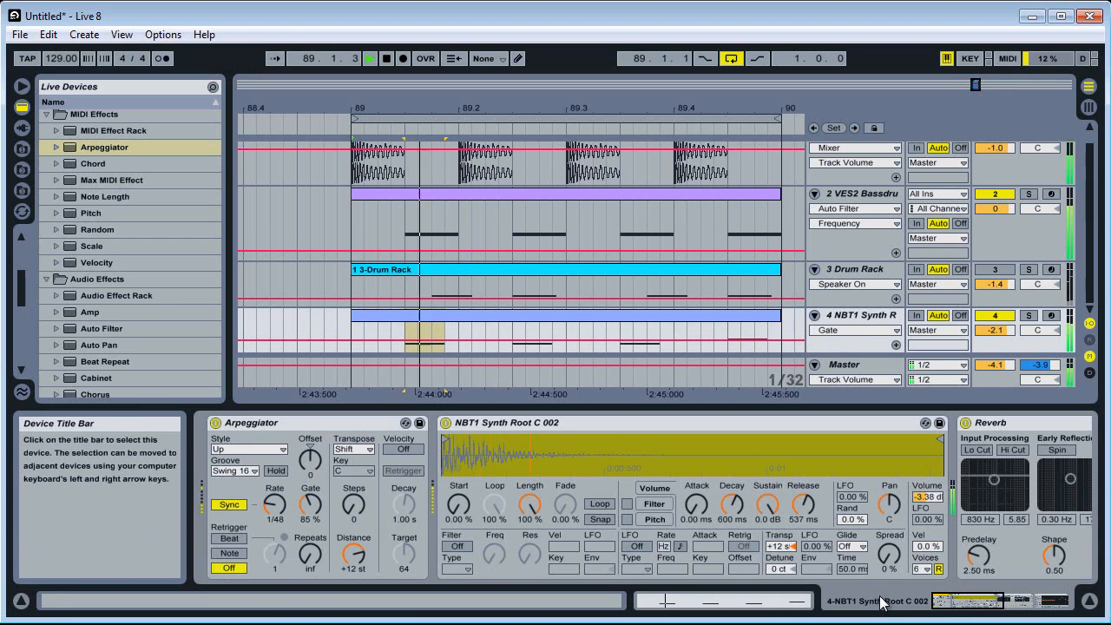
key(space)
drag(975, 599, 1039, 603)
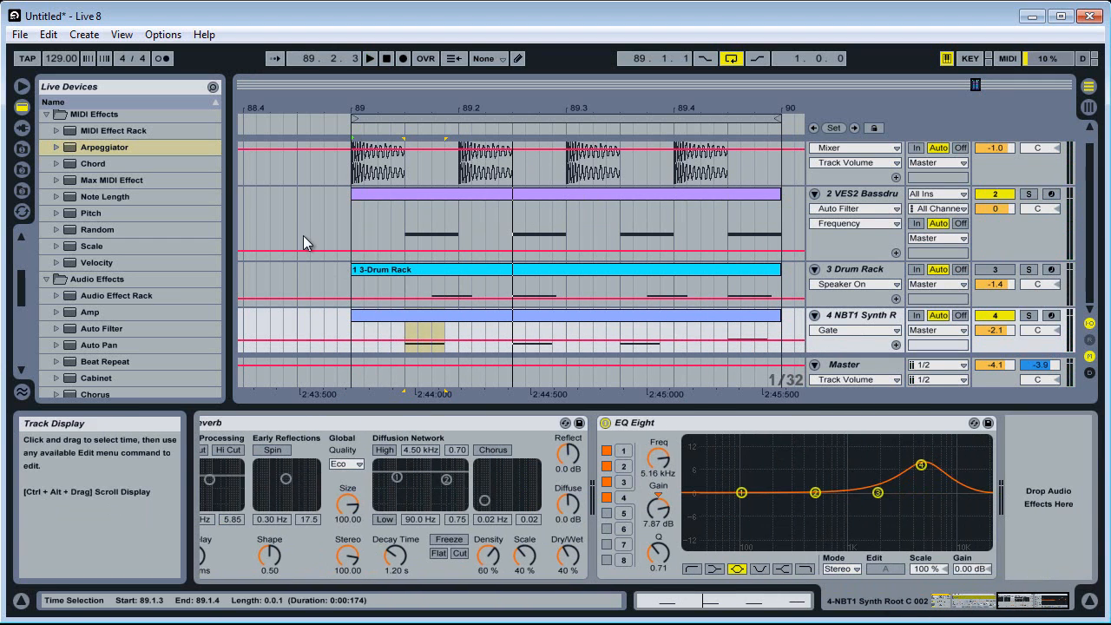
scroll(109, 343, down, 3)
scroll(110, 343, down, 3)
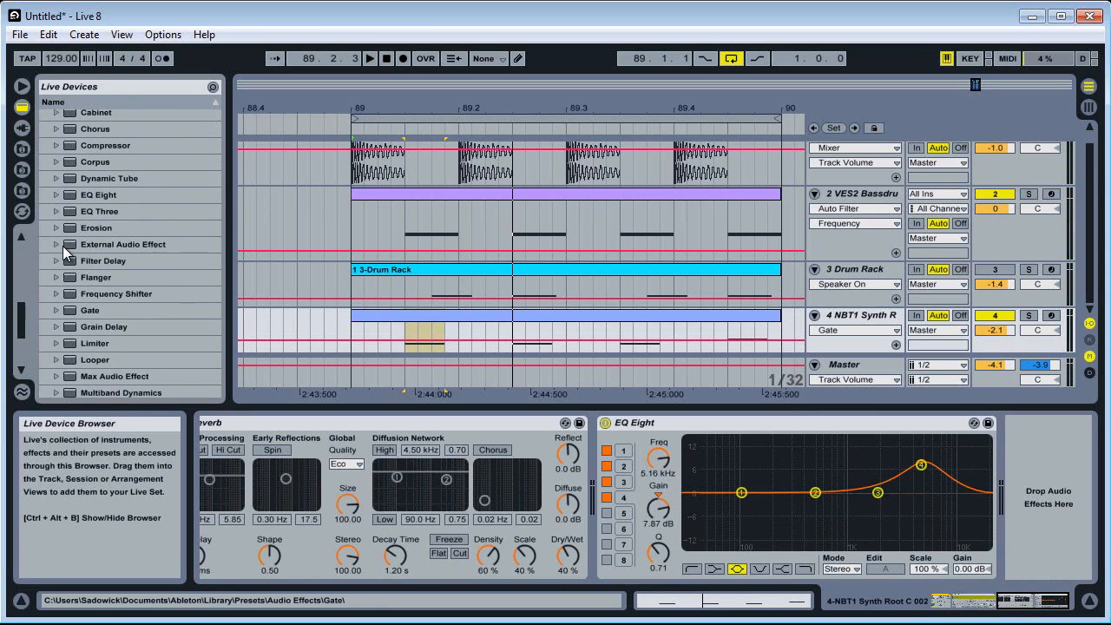
scroll(100, 199, up, 2)
drag(112, 176, 866, 450)
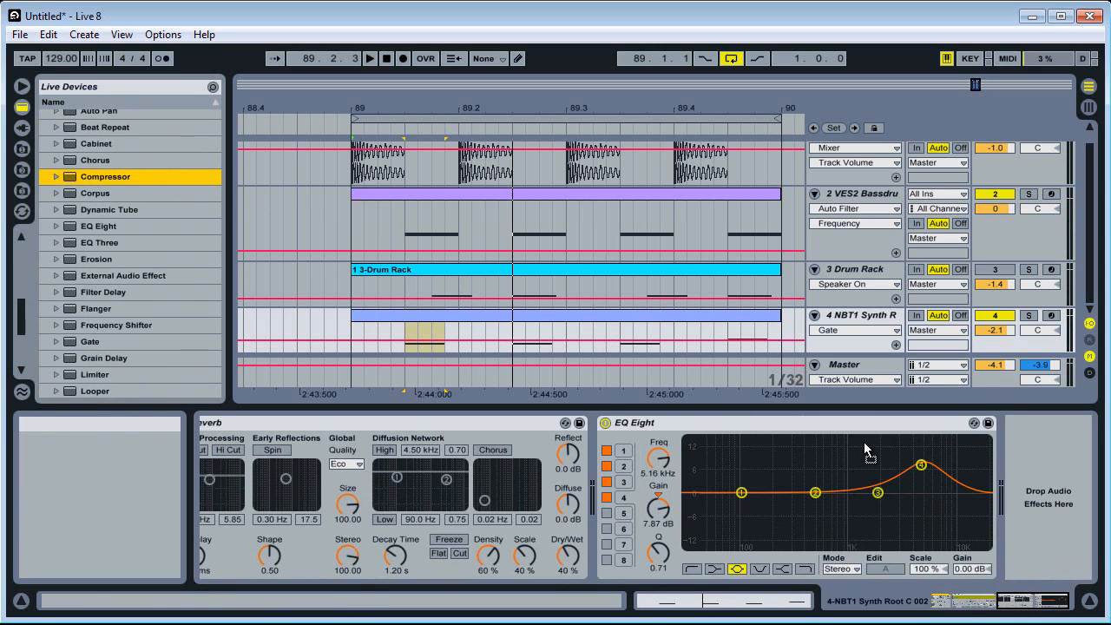
drag(1005, 496, 1008, 499)
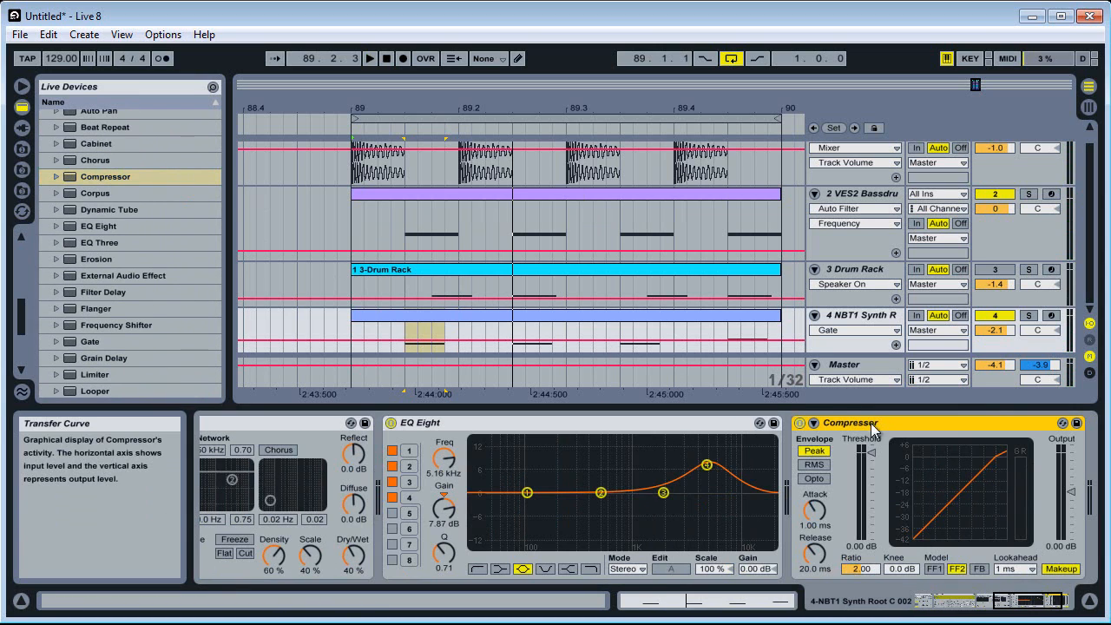
Enable the Compressor's sidechain and set its audio source to the 1-Audio kick track
scroll(839, 227, up, 2)
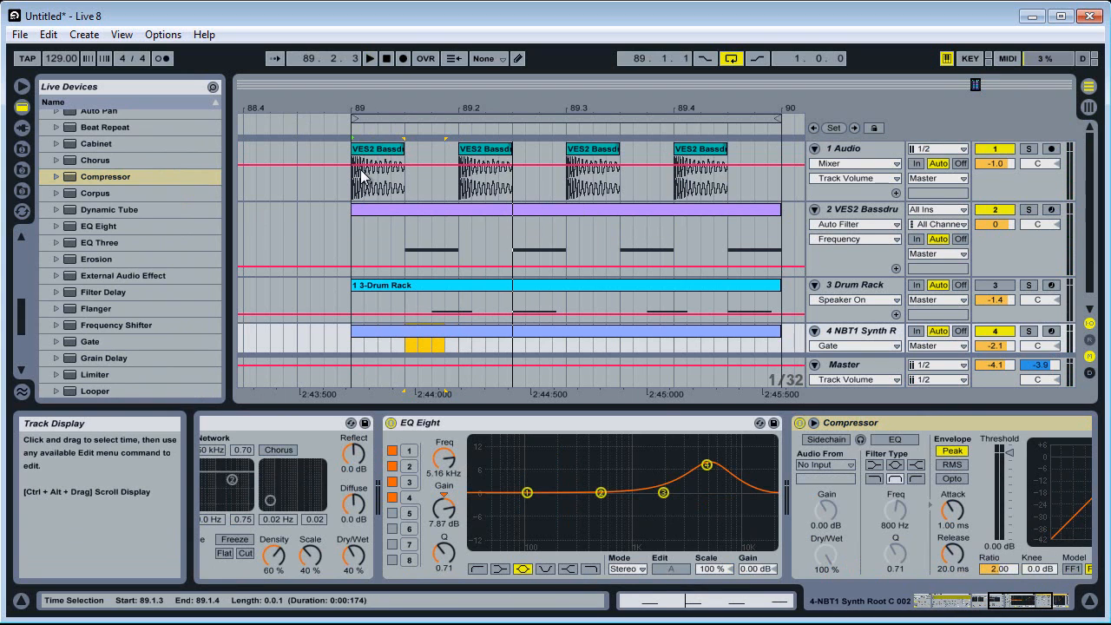
scroll(509, 272, down, 1)
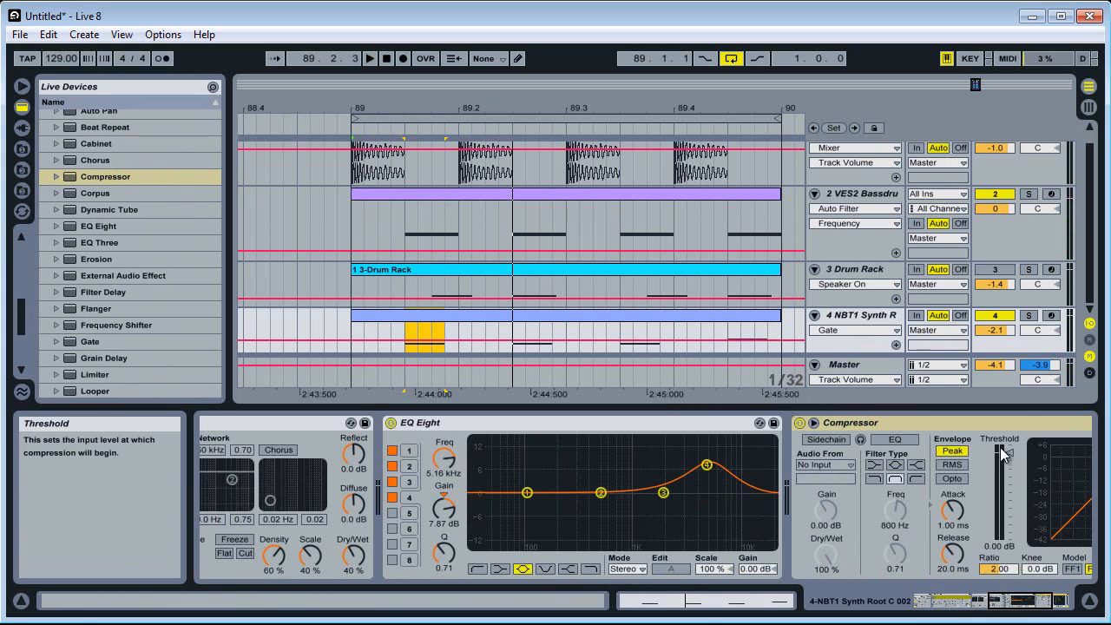
click(827, 439)
click(825, 466)
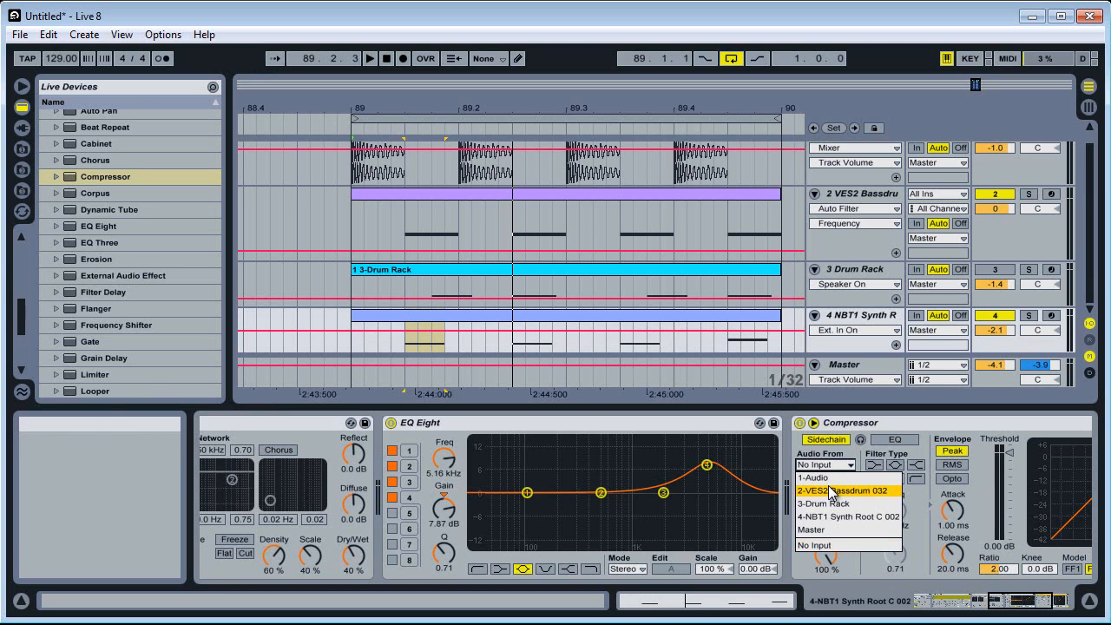
click(830, 484)
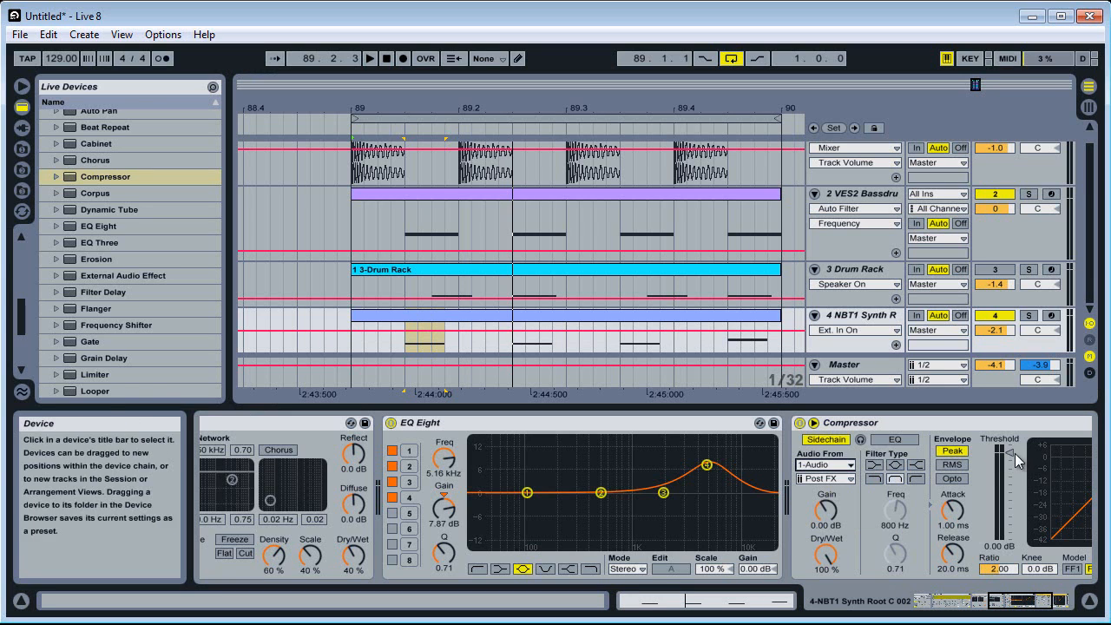
scroll(826, 175, up, 1)
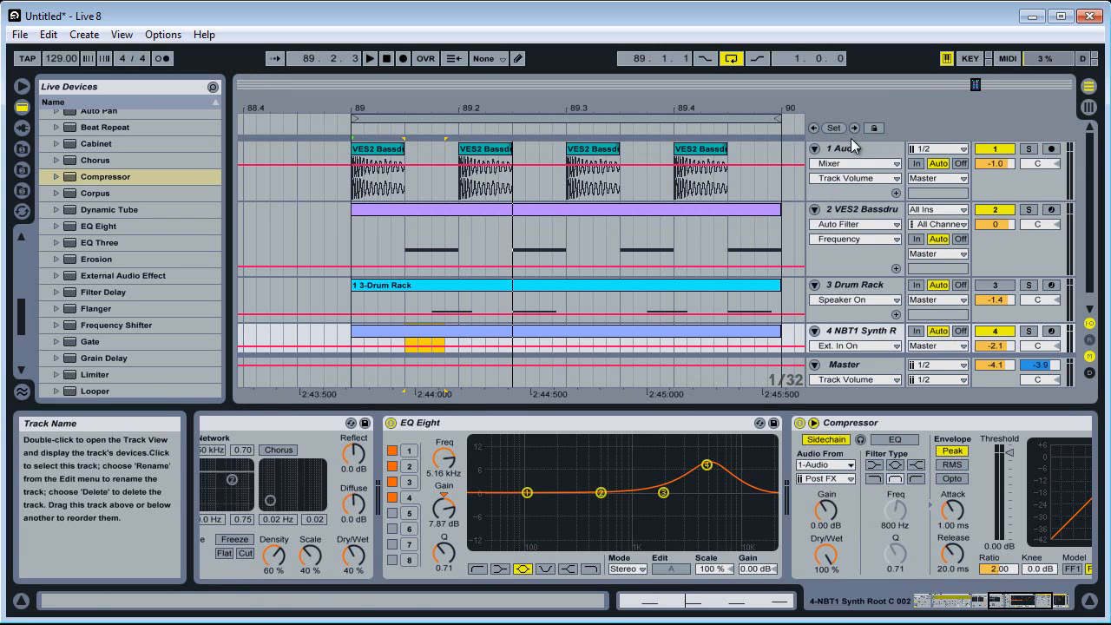
scroll(665, 208, down, 1)
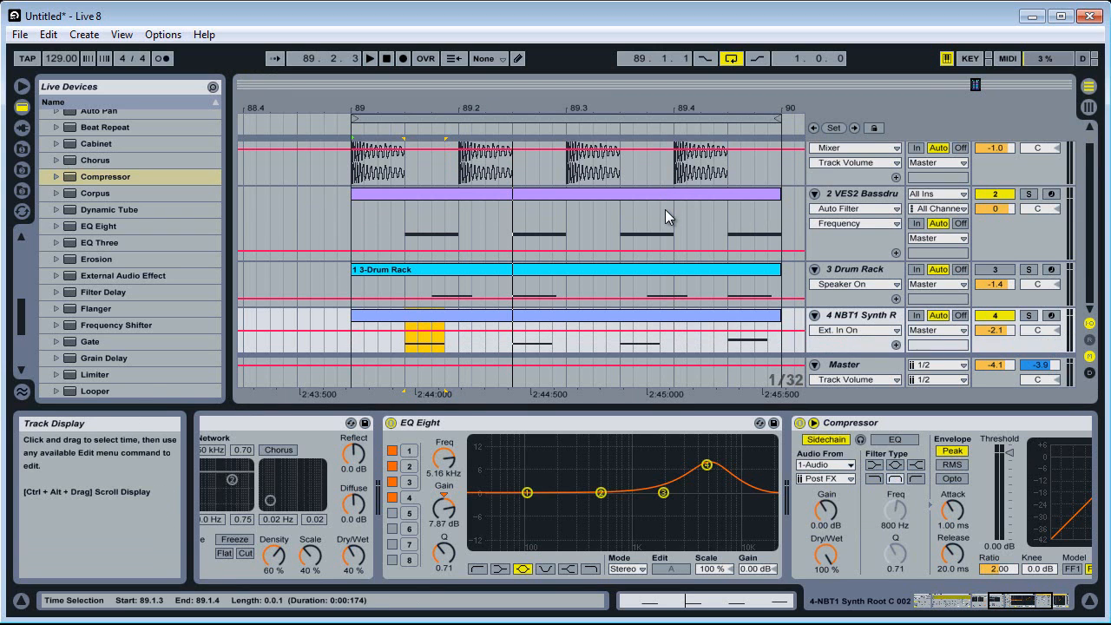
Lower the Compressor threshold to -16.2 dB, check the synth in solo, and set its track volume to -2.7 dB
click(883, 425)
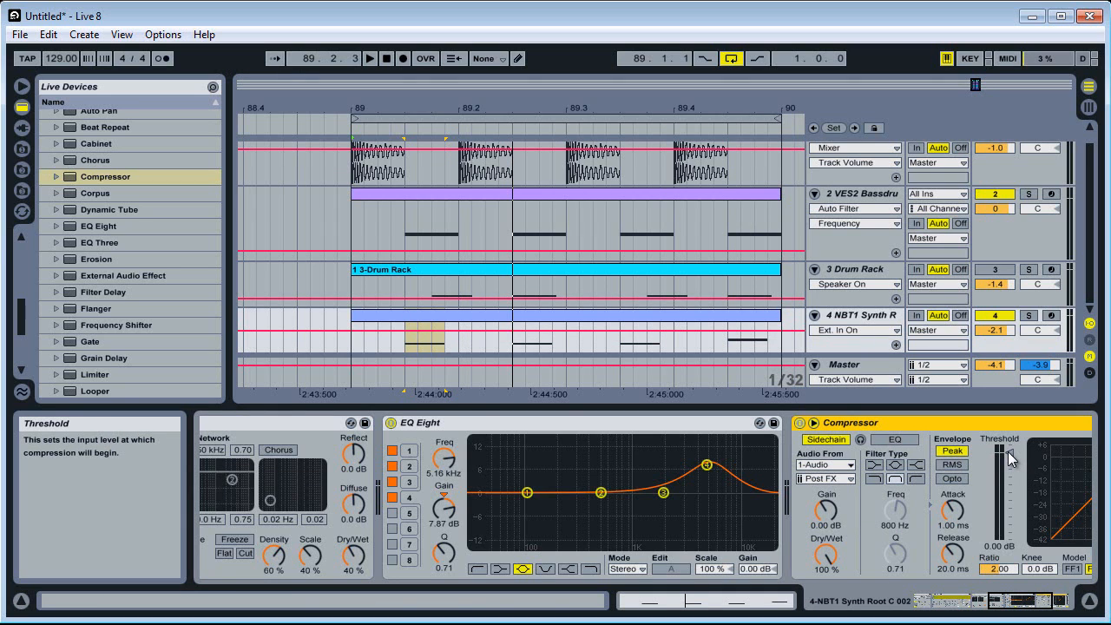
mouse_move(1011, 458)
mouse_down()
mouse_move(1011, 487)
mouse_move(1007, 470)
mouse_up()
click(1029, 315)
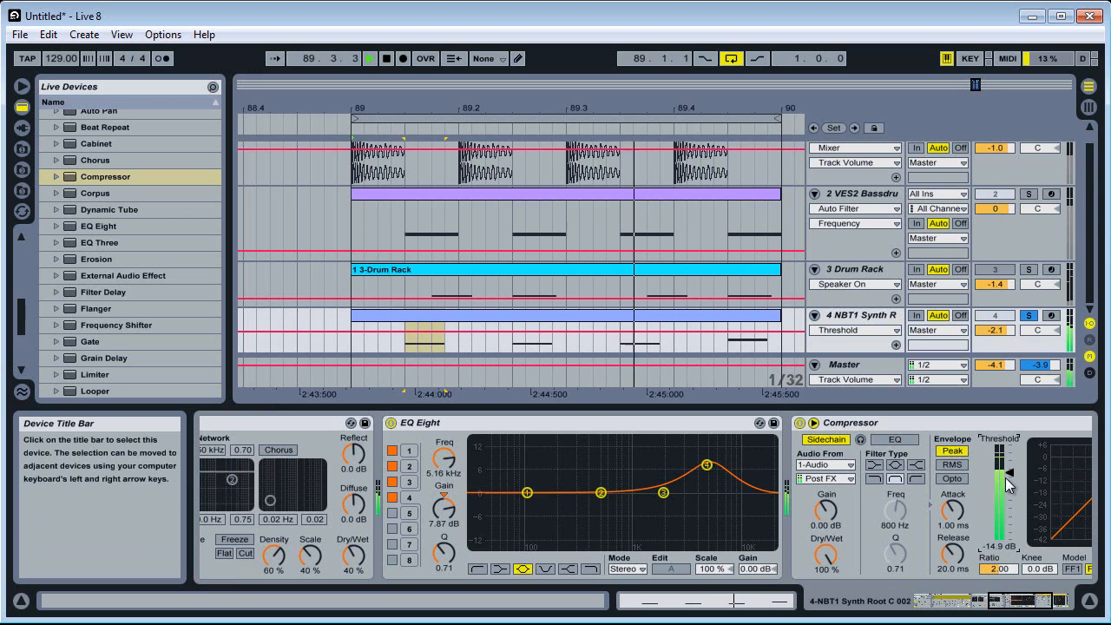
click(1030, 319)
drag(1003, 330, 1003, 334)
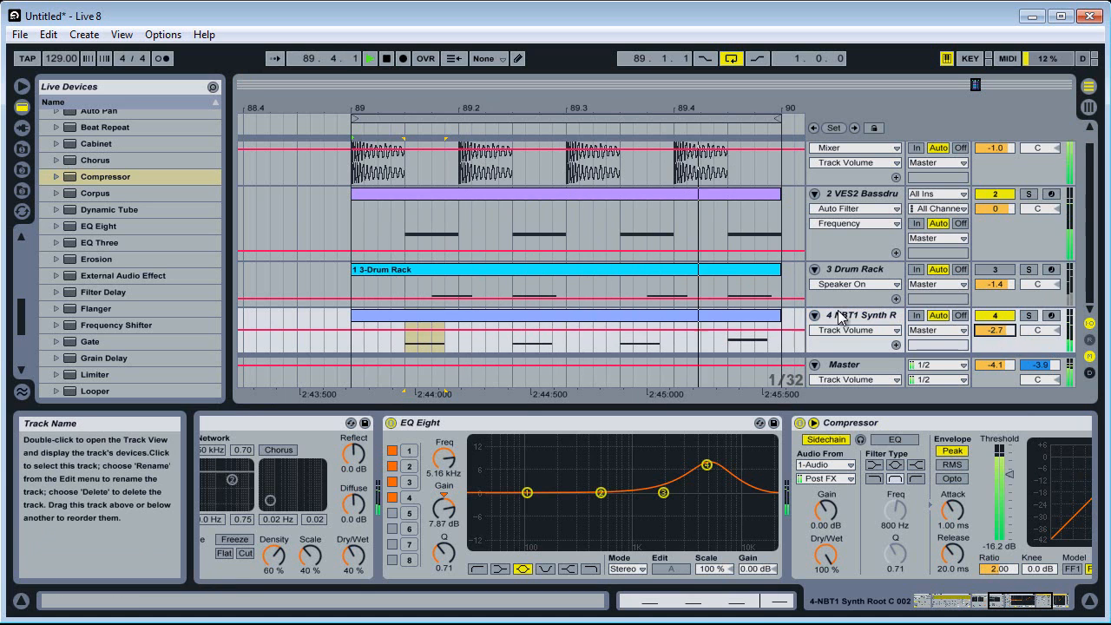
Move the NBT1 Synth track above the Drum Rack track and reduce the heights of the Audio and VES2 Bassdrum tracks
drag(844, 317, 860, 264)
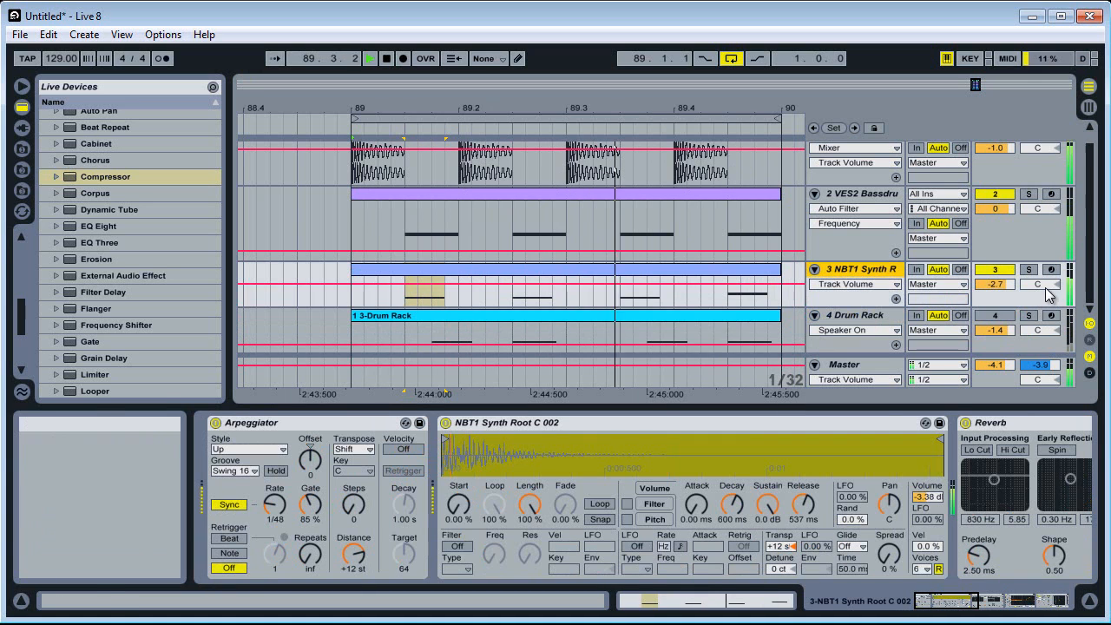
click(1020, 223)
scroll(1021, 223, up, 1)
drag(1018, 196, 1017, 182)
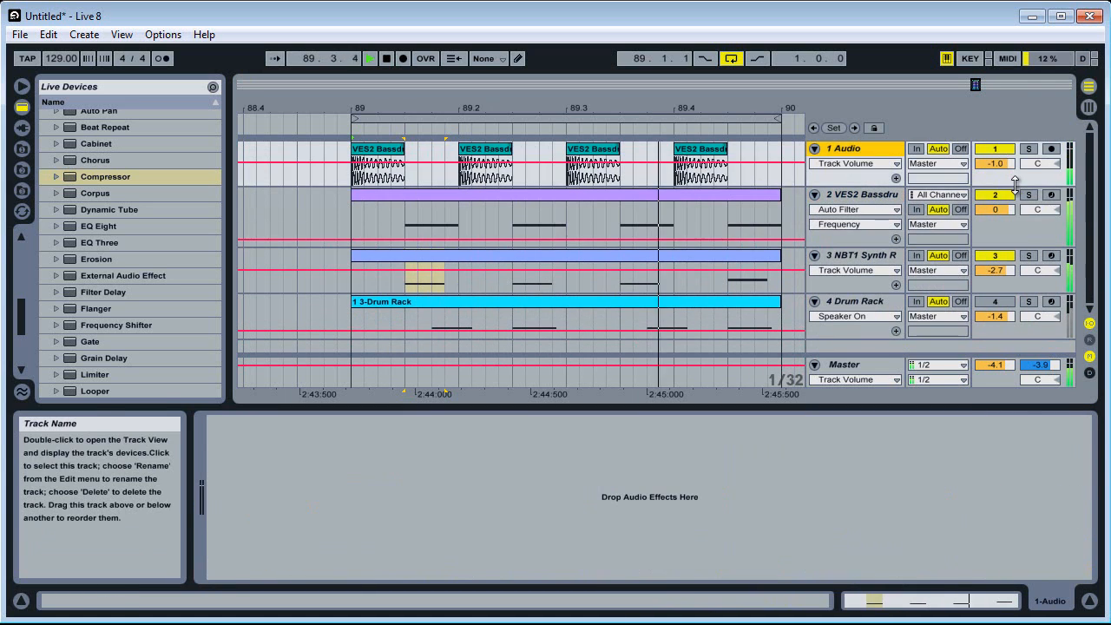
click(1027, 286)
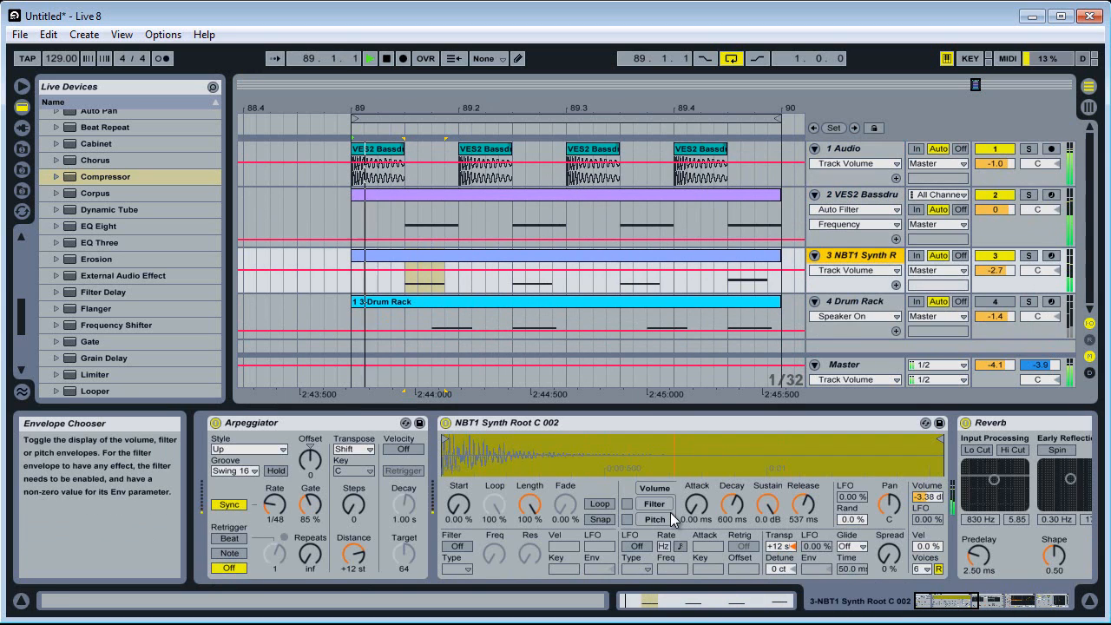
Try different Transpose and Spread settings in the NBT1 Synth's Simpler while the loop plays
click(778, 547)
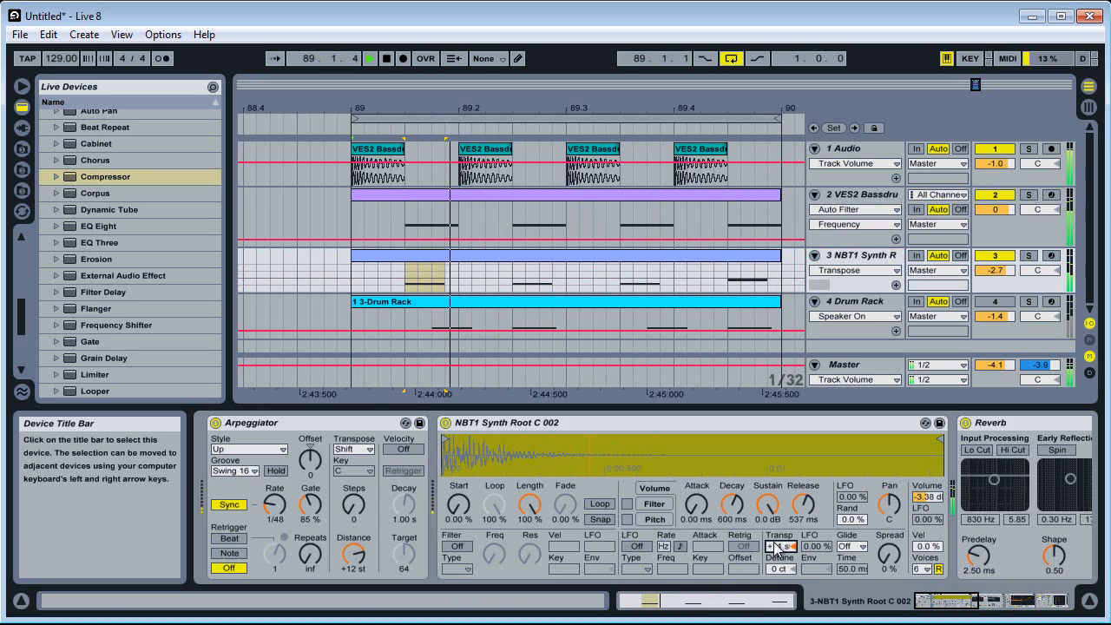
mouse_move(889, 559)
mouse_down()
mouse_move(893, 545)
mouse_move(893, 565)
mouse_up()
drag(966, 599, 906, 605)
key(space)
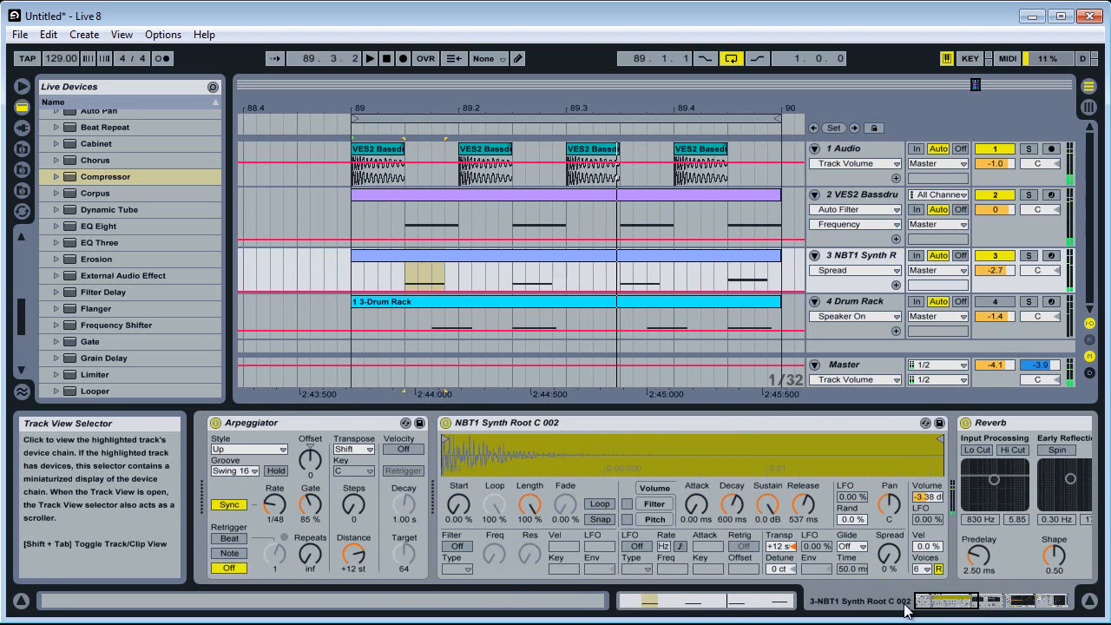
Turn on the Simpler's filter with LFO depth 24.0 and enable a sawtooth-down LFO synced to 1/16 beats
click(455, 549)
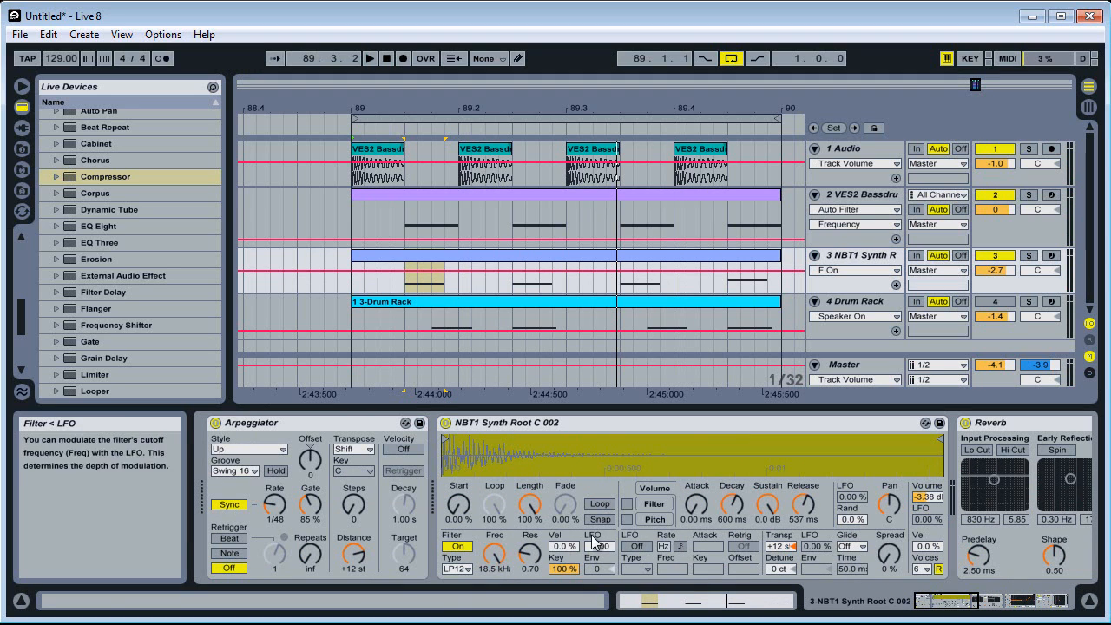
drag(595, 546, 595, 548)
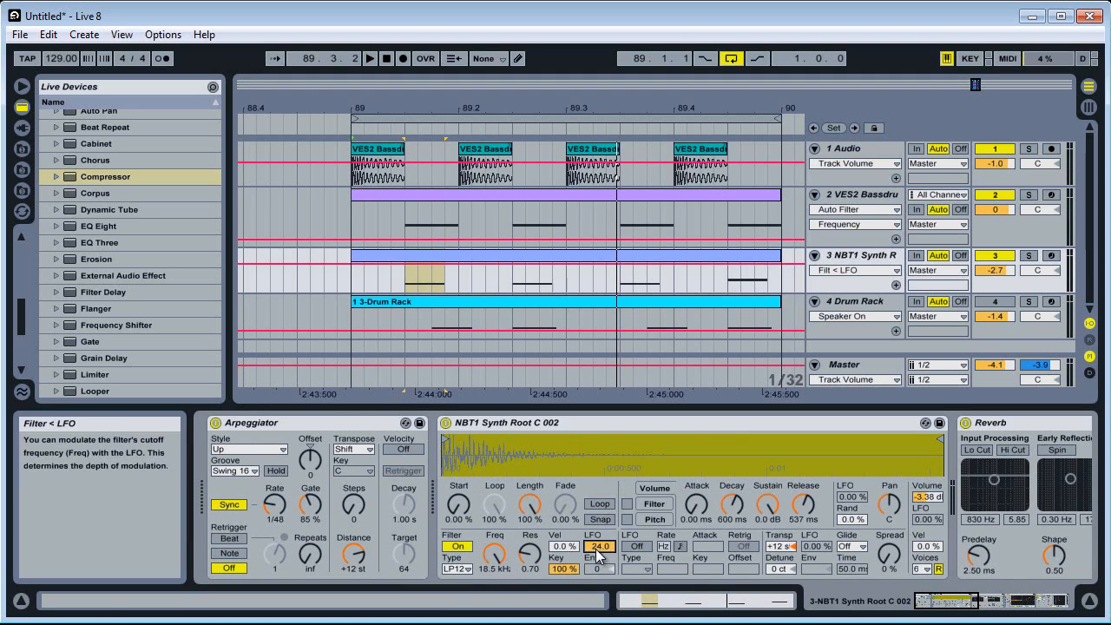
click(636, 546)
click(636, 570)
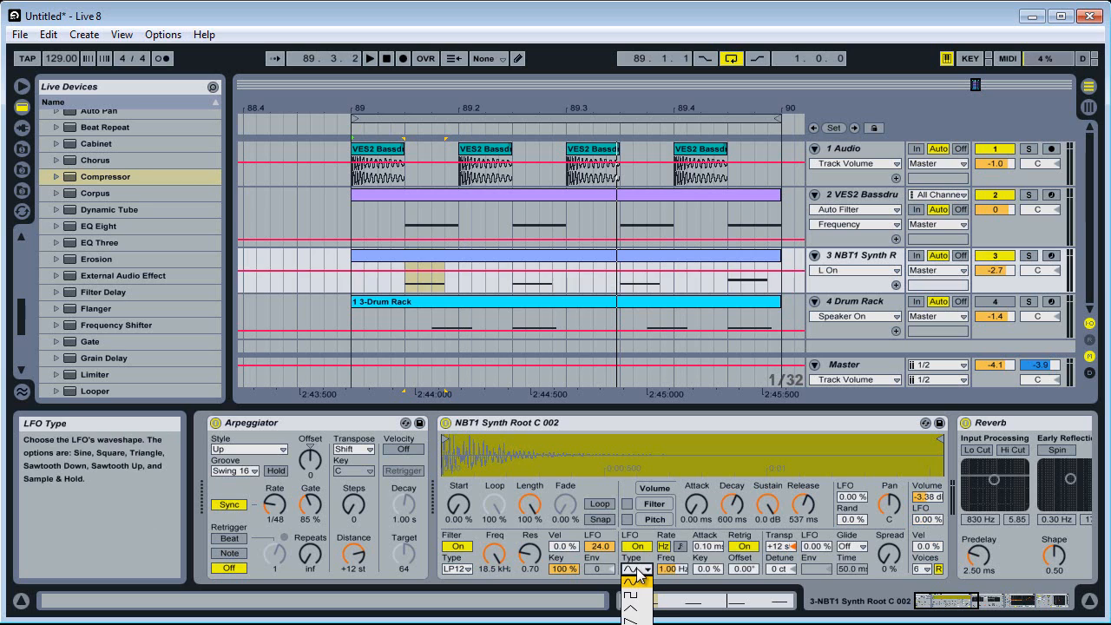
click(631, 620)
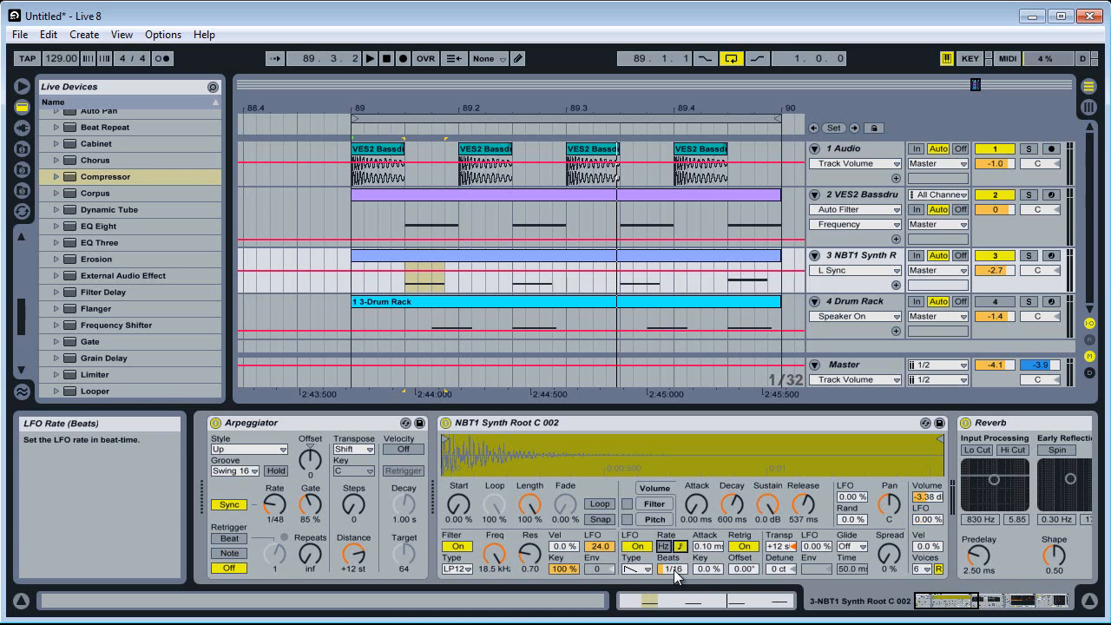
With the synth soloed, set the Simpler filter to 231 Hz, resonance 0.97 and velocity modulation 14 %, then unsolo it
drag(494, 556, 495, 606)
click(1029, 256)
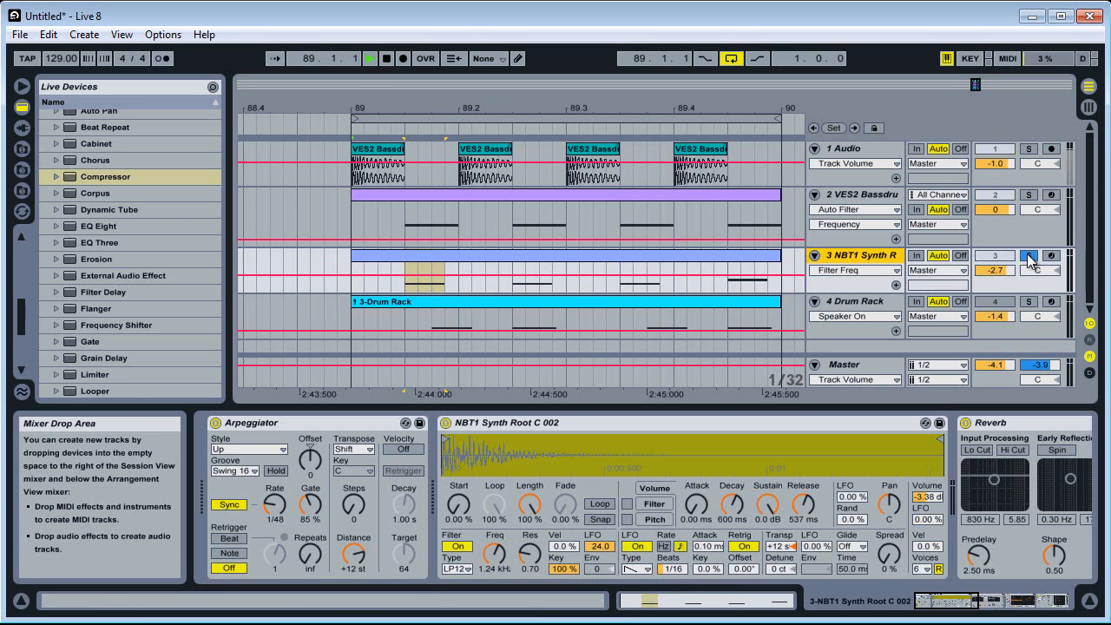
drag(494, 556, 494, 583)
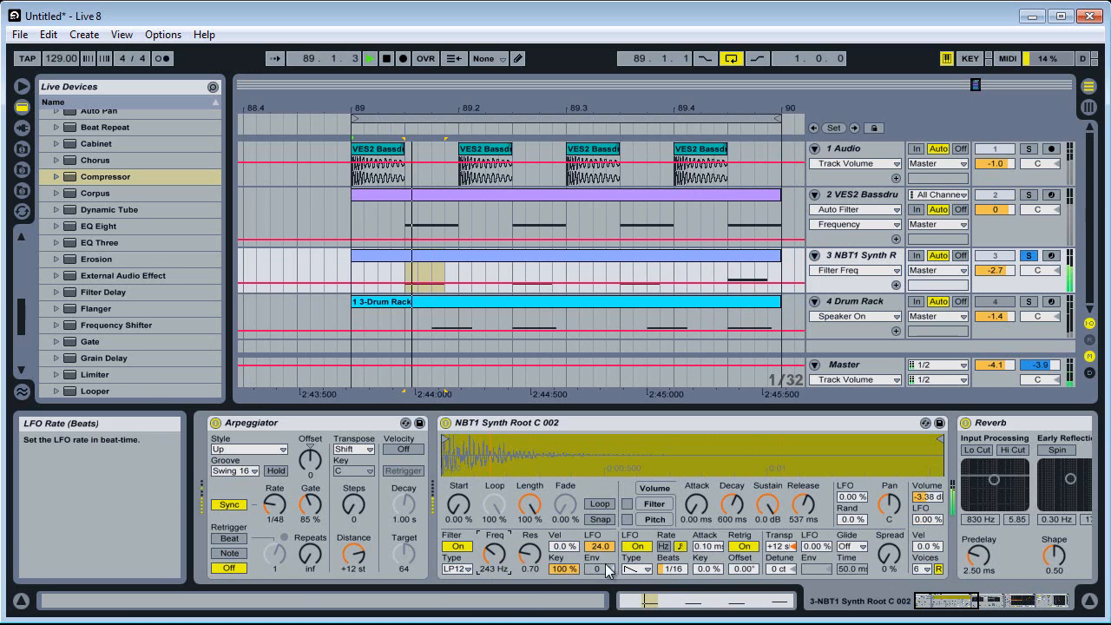
click(524, 561)
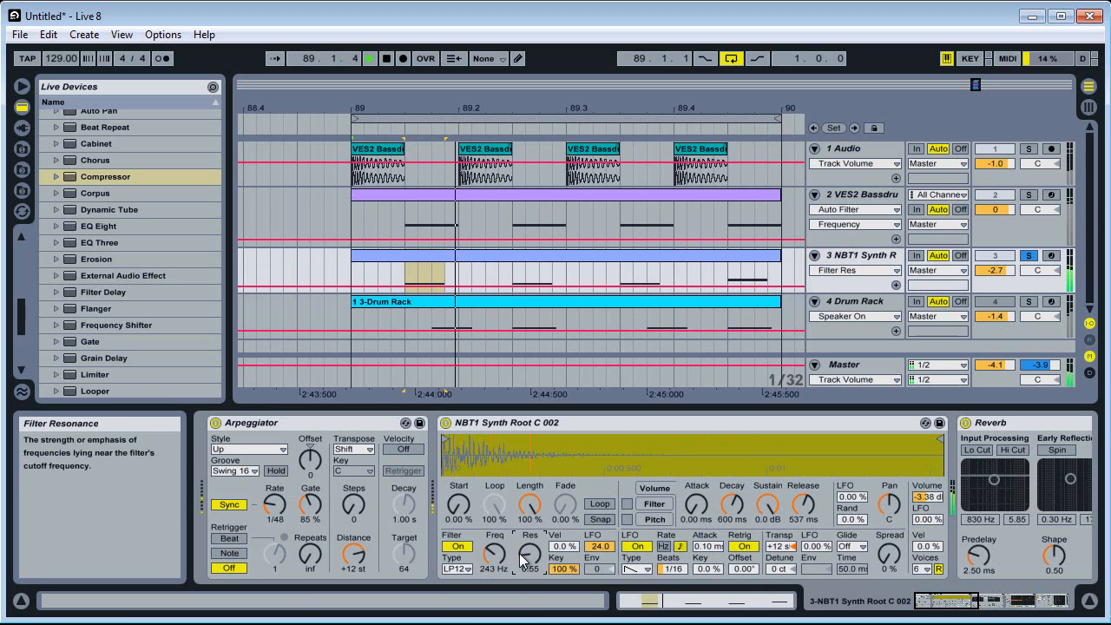
drag(521, 560, 495, 582)
drag(561, 560, 560, 564)
click(1031, 257)
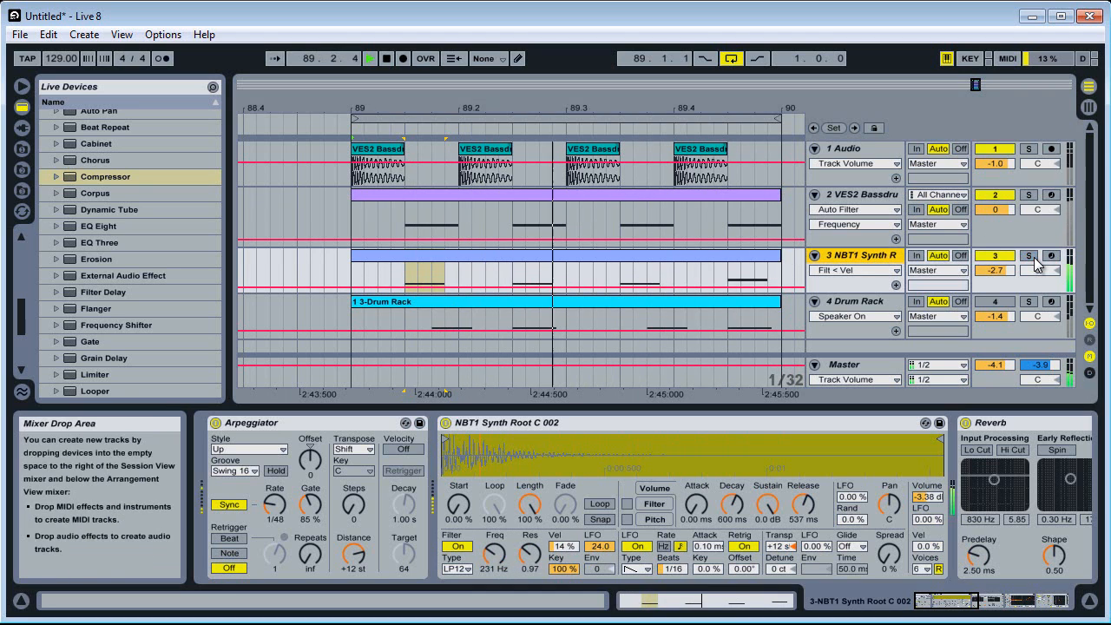
Unmute the Drum Rack track, set its volume to -3.6 dB and check the full mix
click(1006, 304)
drag(1002, 314, 1002, 311)
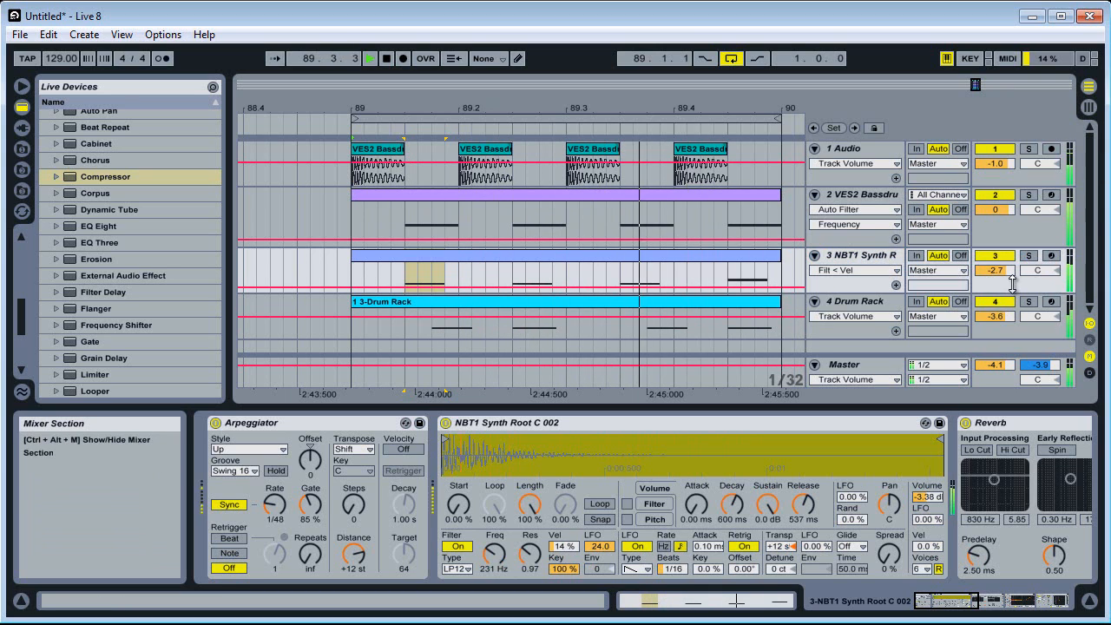
key(space)
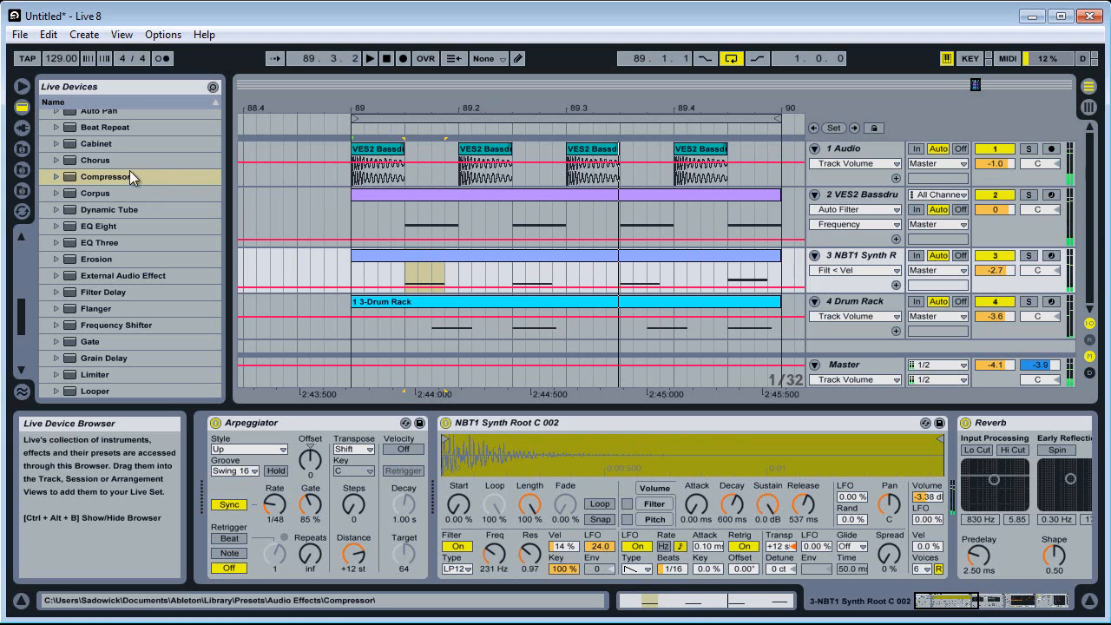
Audition the bass shot samples in the VES2 Bass Shots folder of the Vengeance Electroshock 2 library
click(22, 149)
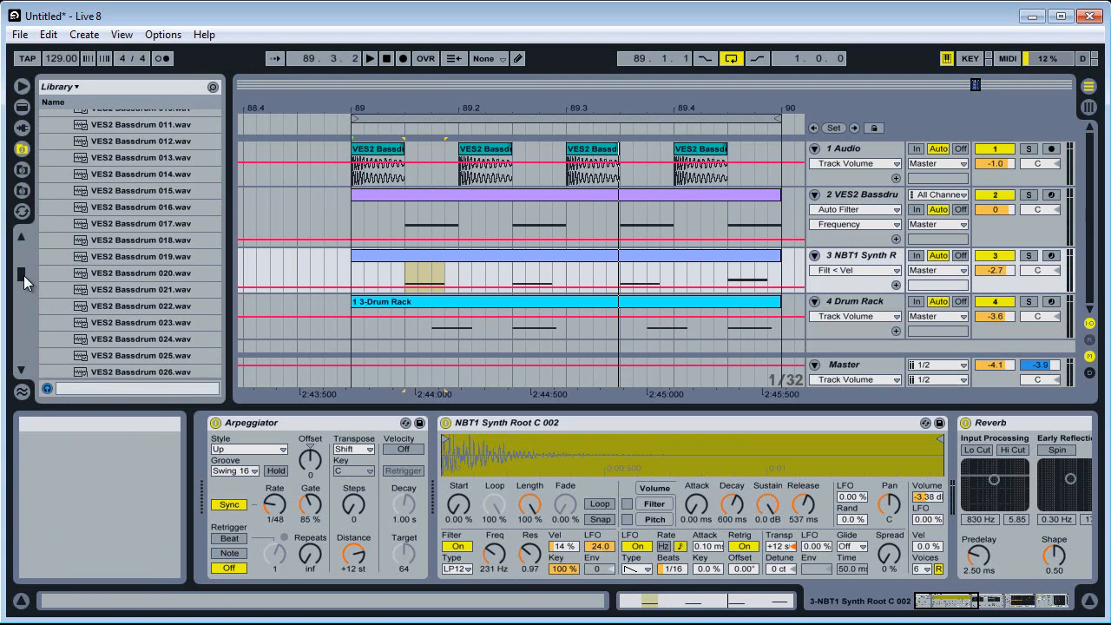
drag(24, 275, 32, 264)
click(55, 209)
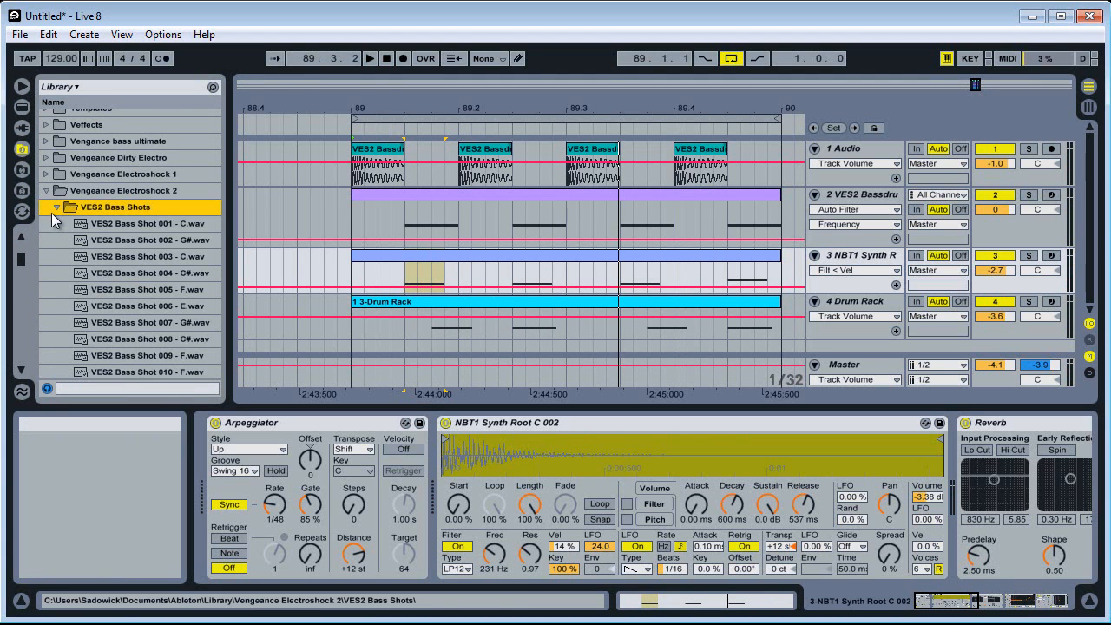
click(104, 246)
key(Down)
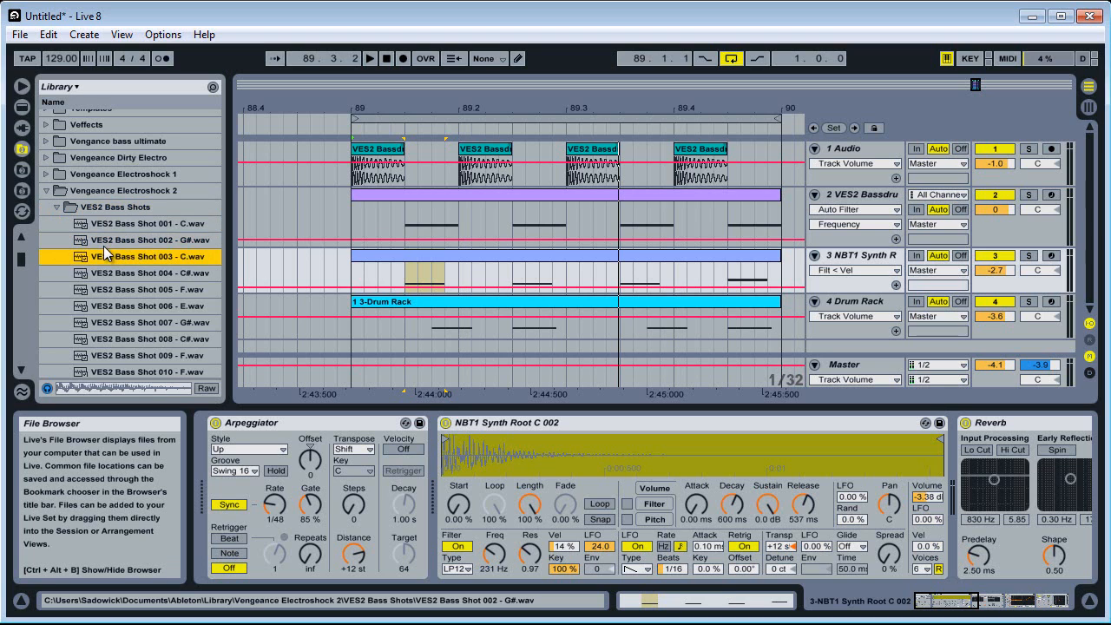
key(Down)
key(Up)
key(Down)
key(Down)
key(Down)
key(Down)
key(Down)
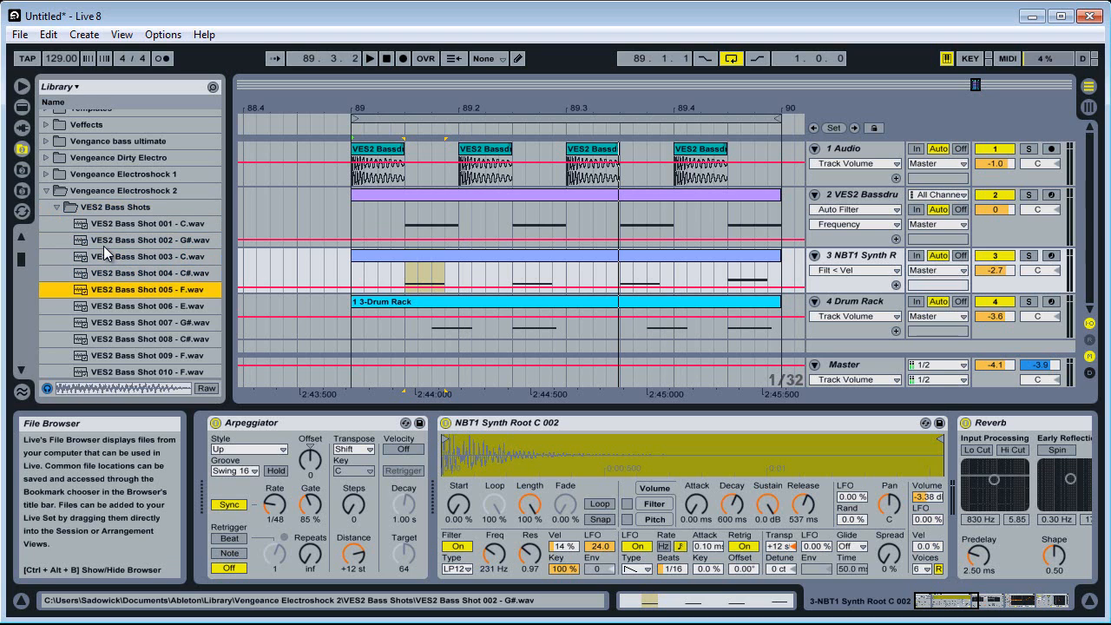
key(Down)
key(Down)
key(Down)
key(Down)
key(Down)
key(Down)
key(Down)
key(Down)
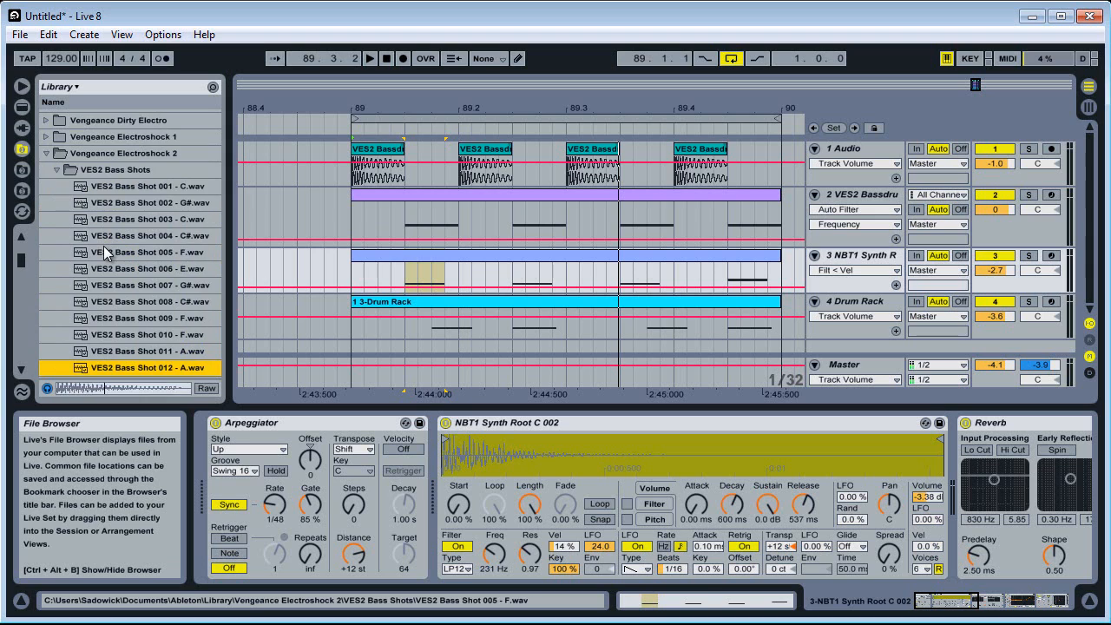
key(Down)
key(Down)
key(Down)
key(Down)
key(Down)
key(Down)
key(Down)
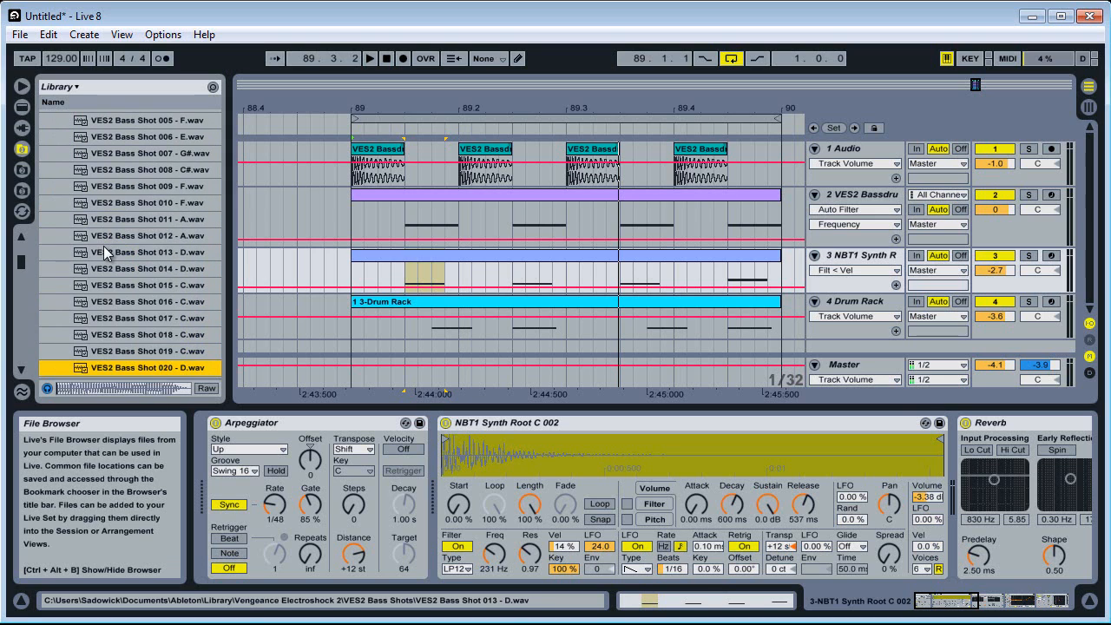
key(Down)
key(Down)
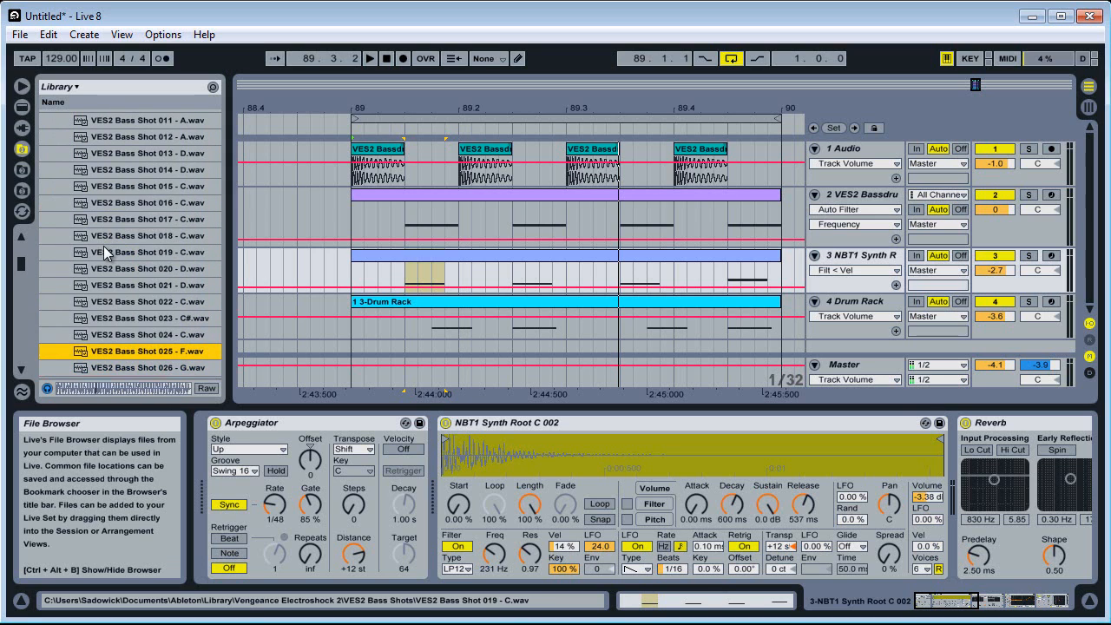
Replace the NBT1 sample in the synth track's Simpler with VES2 Bass Shot 025 - F and, with the track soloed, return Transpose to default
click(556, 469)
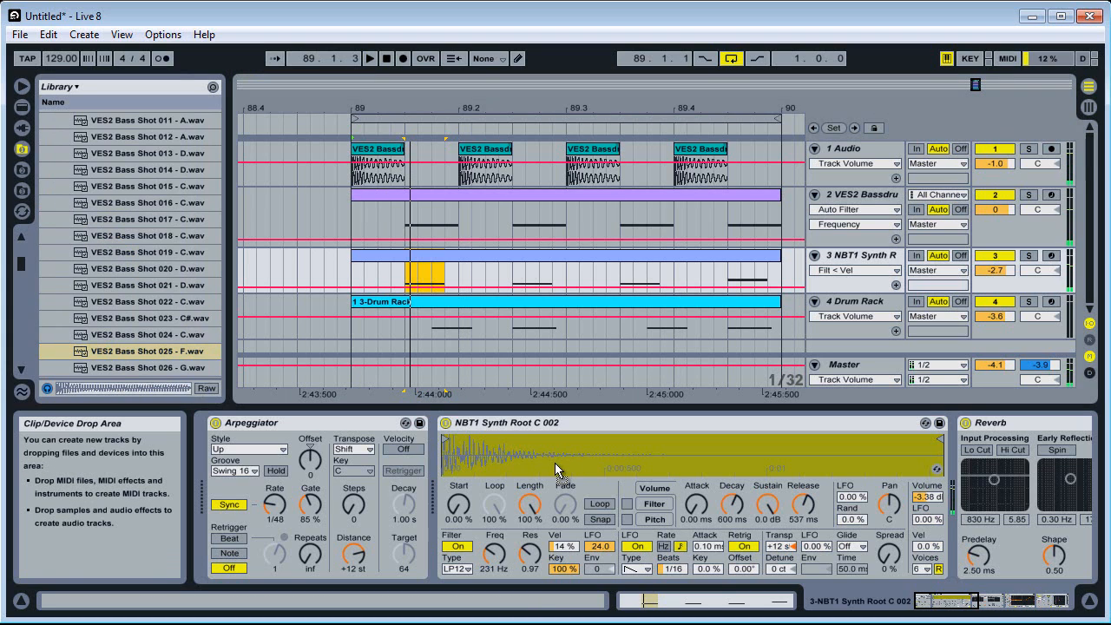
drag(546, 455, 547, 456)
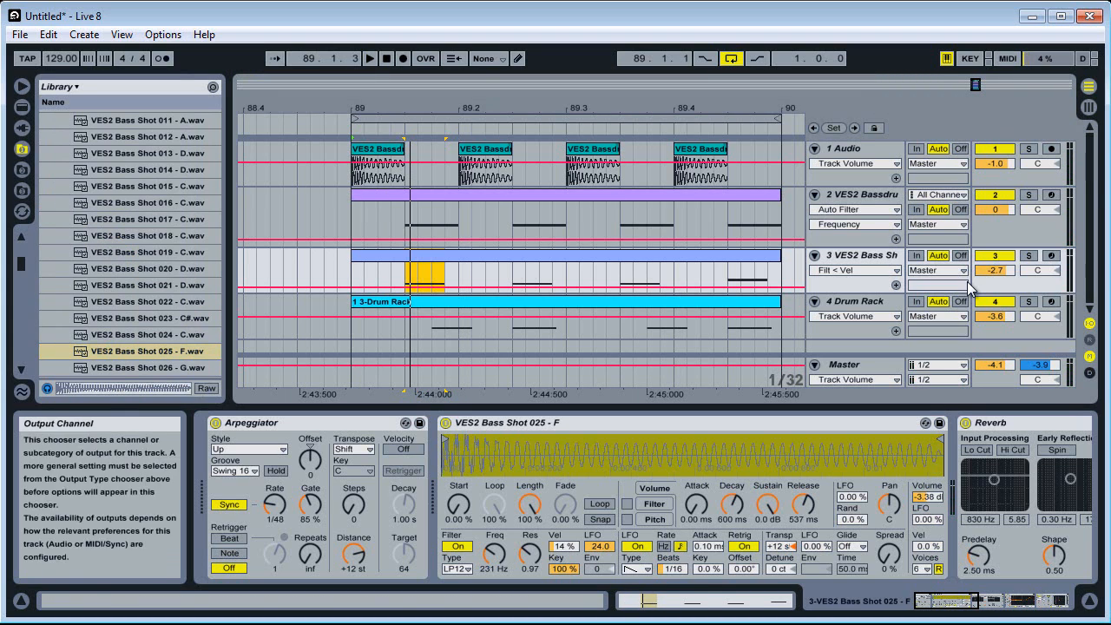
click(1029, 304)
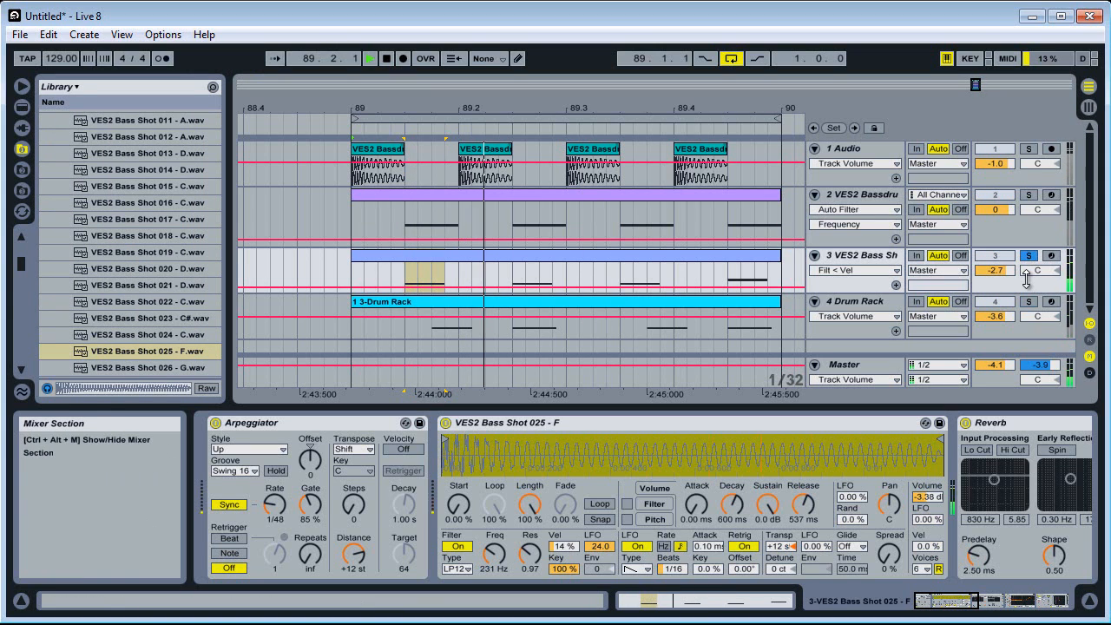
right_click(785, 546)
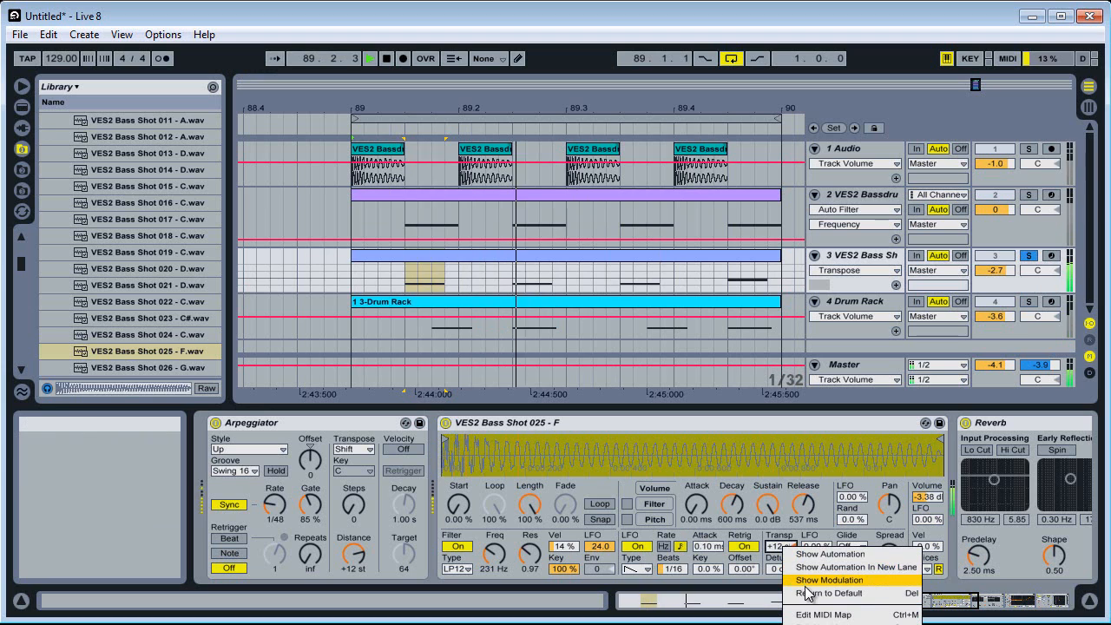
click(809, 594)
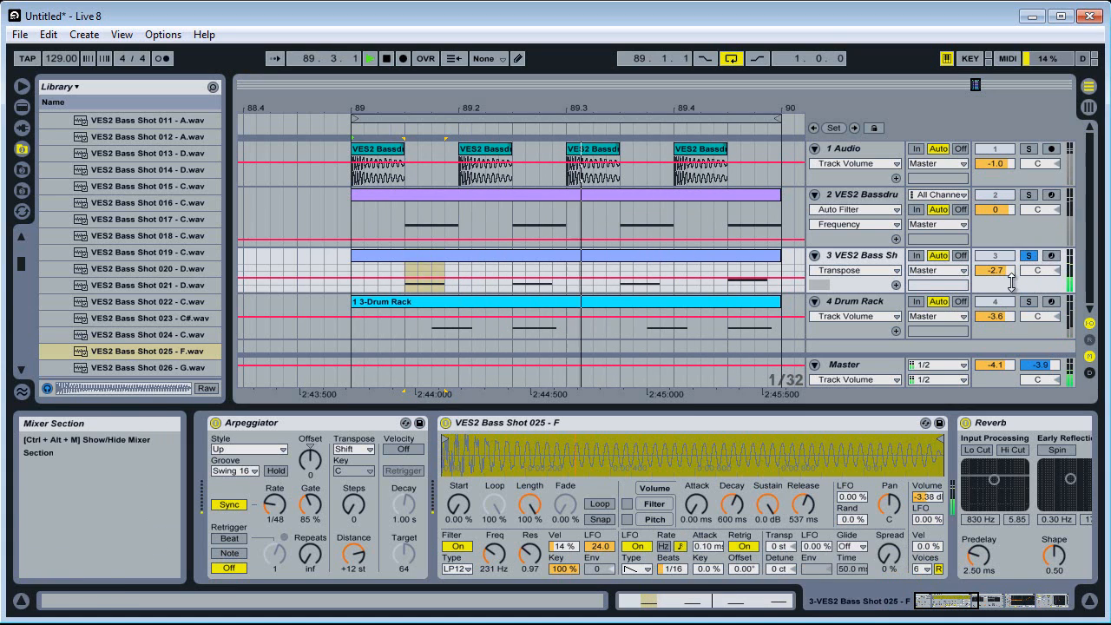
Make the VES2 Bass Shot track taller, unsolo it and set its volume to -3.3 dB
drag(1017, 293, 1017, 322)
click(1030, 256)
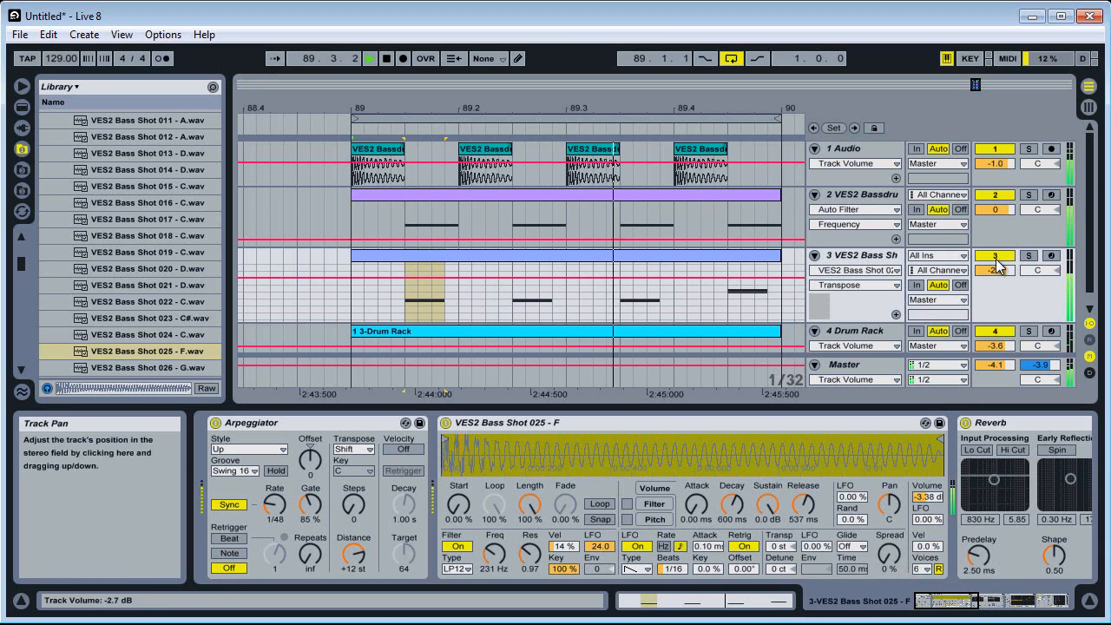
drag(995, 270, 994, 275)
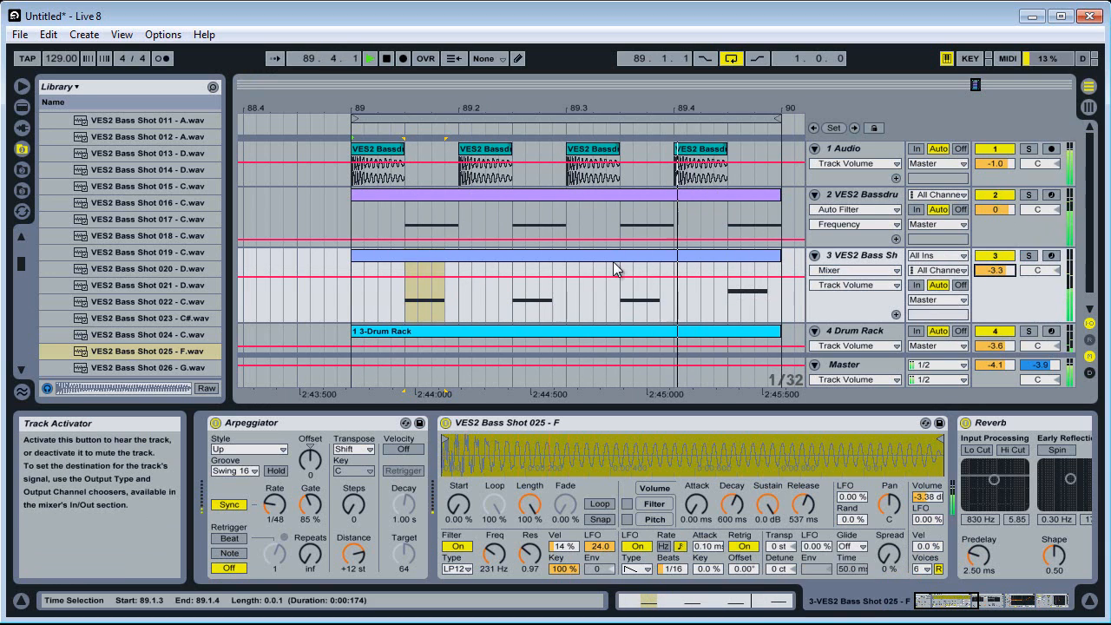
Lengthen all four notes in the VES2 Bass Shot clip to 0.0.2 so each ends on the following beat, and play the loop
click(563, 251)
click(775, 600)
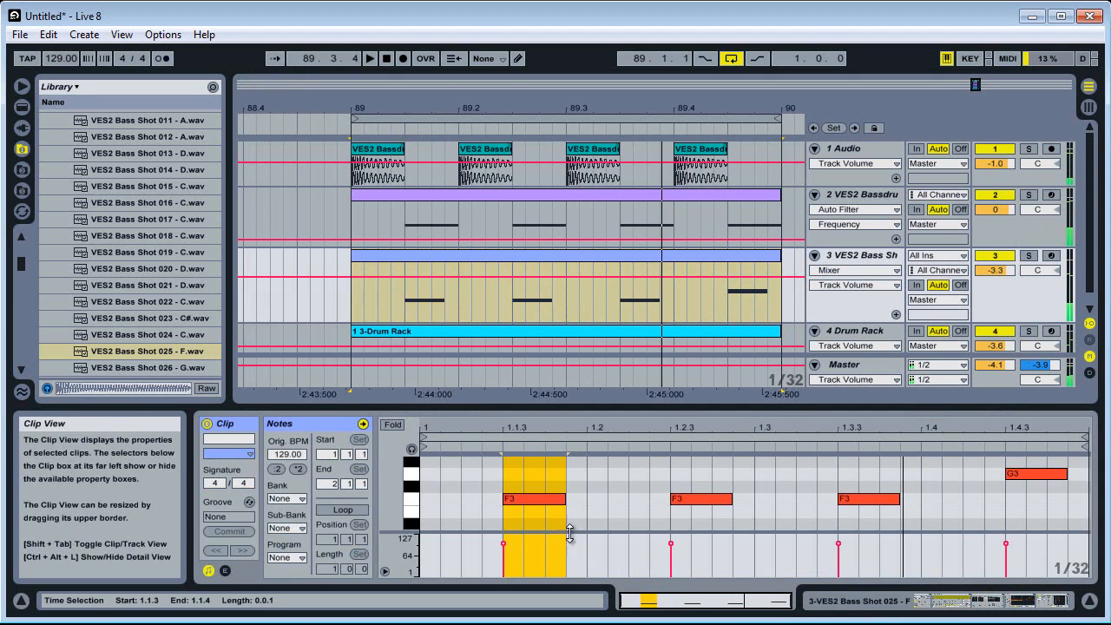
click(548, 471)
drag(564, 499, 583, 501)
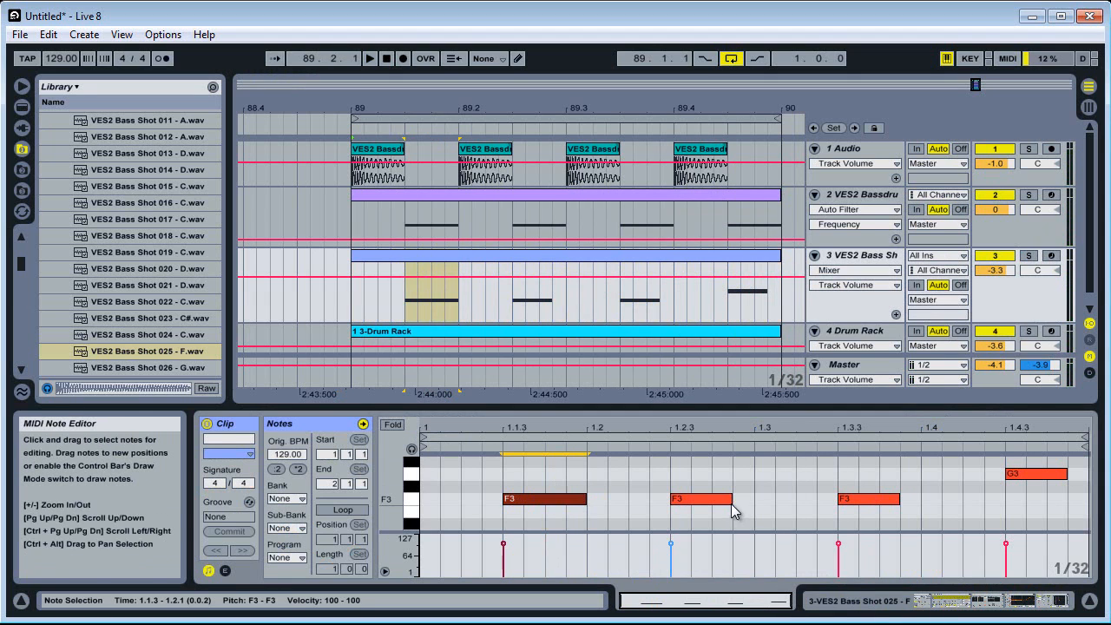
drag(732, 511, 753, 509)
drag(899, 502, 920, 502)
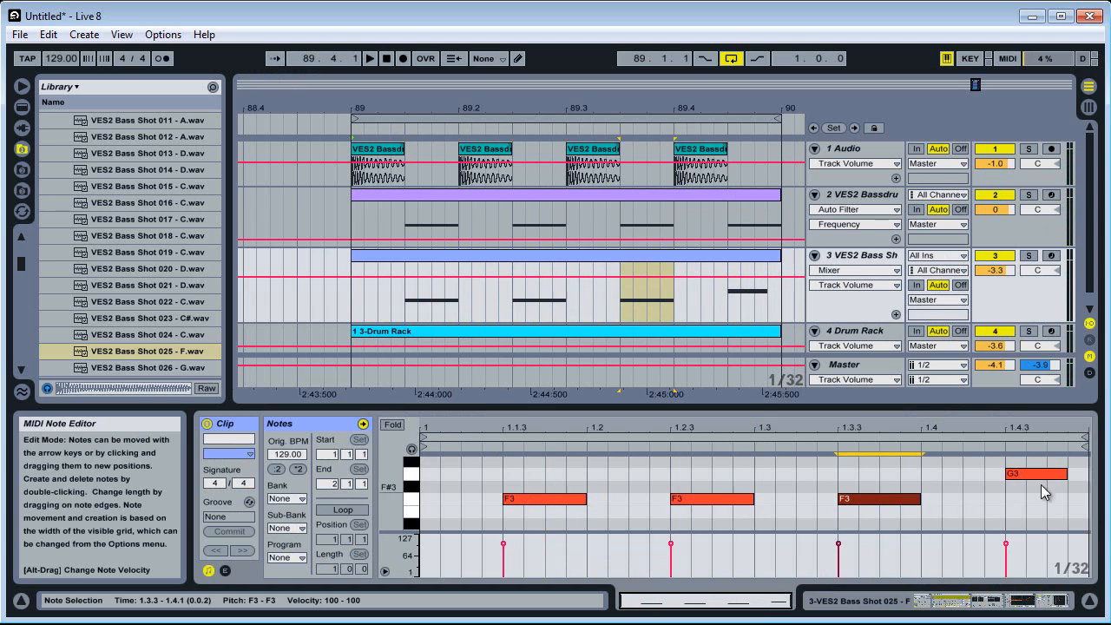
drag(1066, 473, 1088, 473)
key(space)
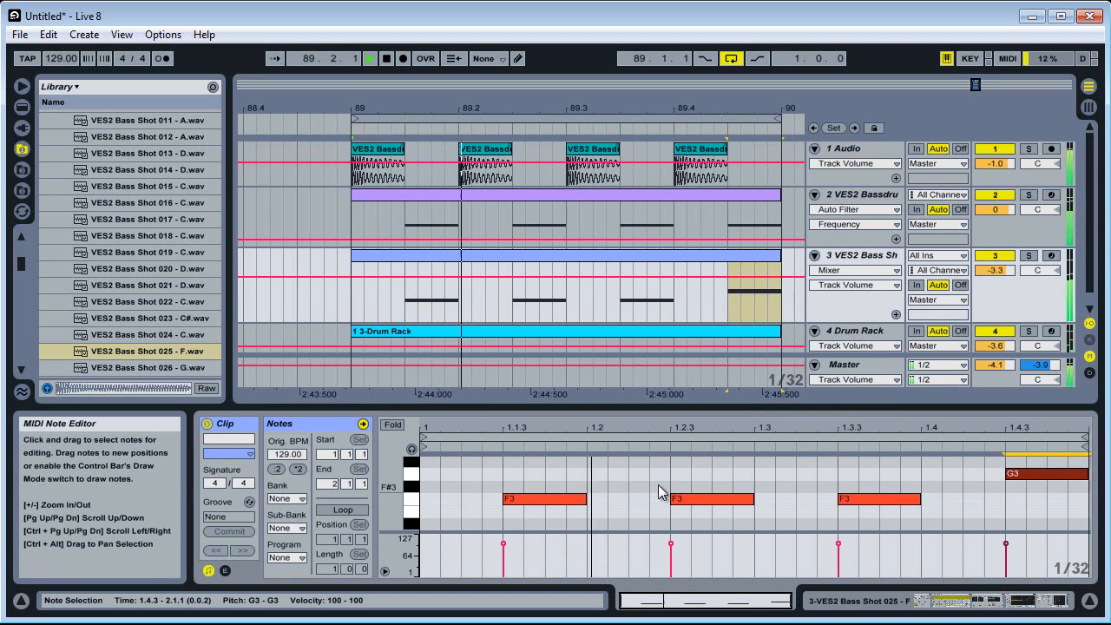
Set the bass shot track's Arpeggiator rate to 1/16 and its groove to Straight, checking the result in playback
click(994, 600)
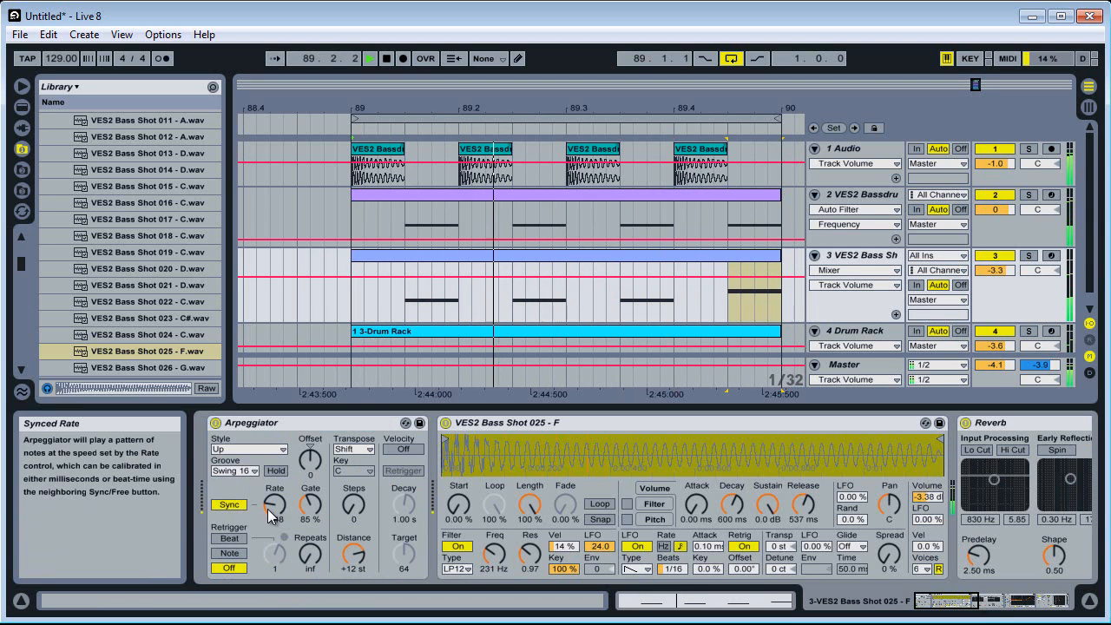
drag(272, 515, 272, 495)
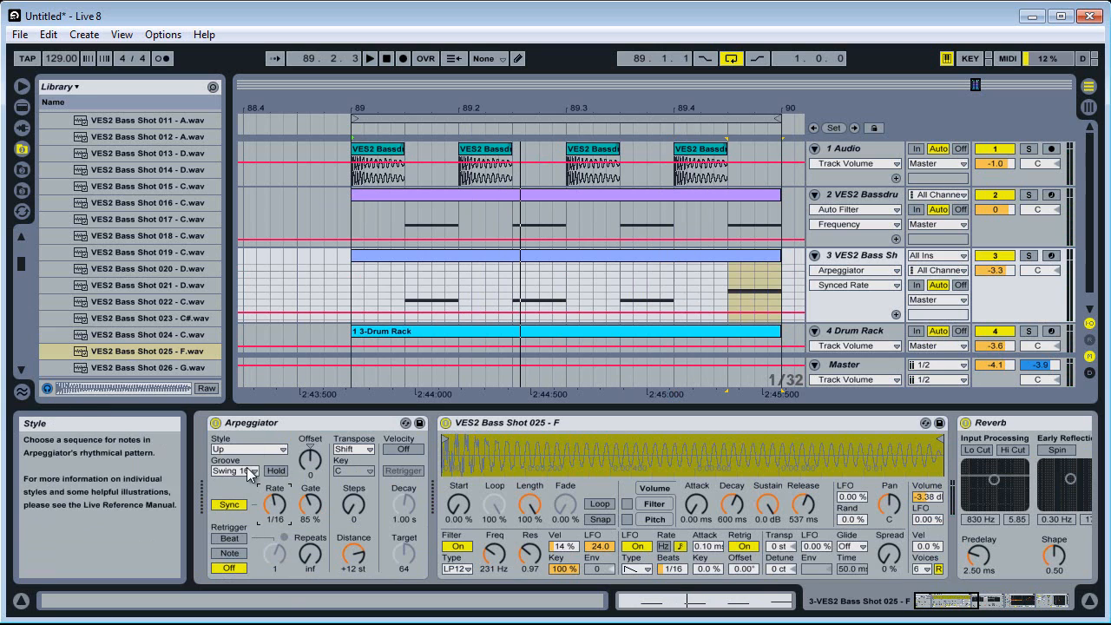
click(249, 473)
click(233, 482)
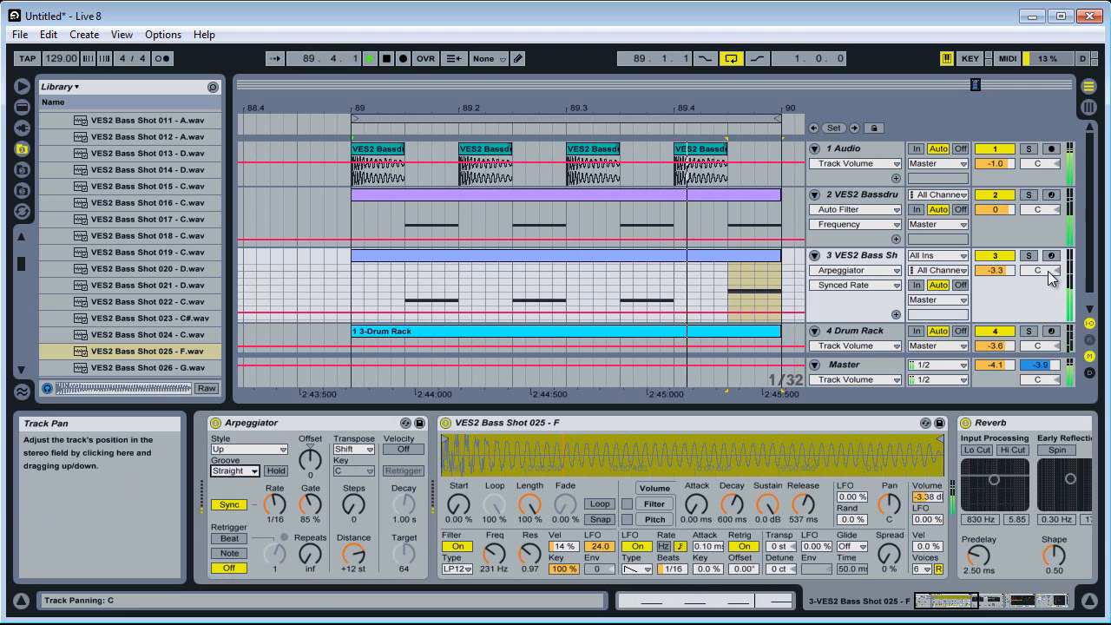
key(space)
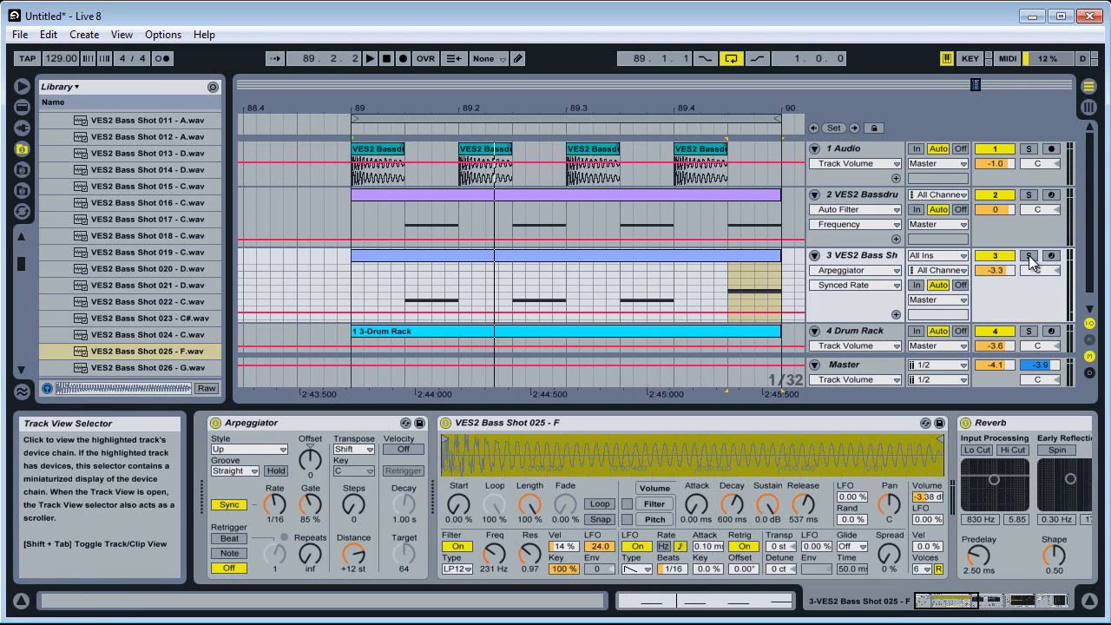
Insert a Compressor between the EQ Eight and the sidechained Compressor on the bass shot track, with its threshold at -14.3 dB
click(1024, 601)
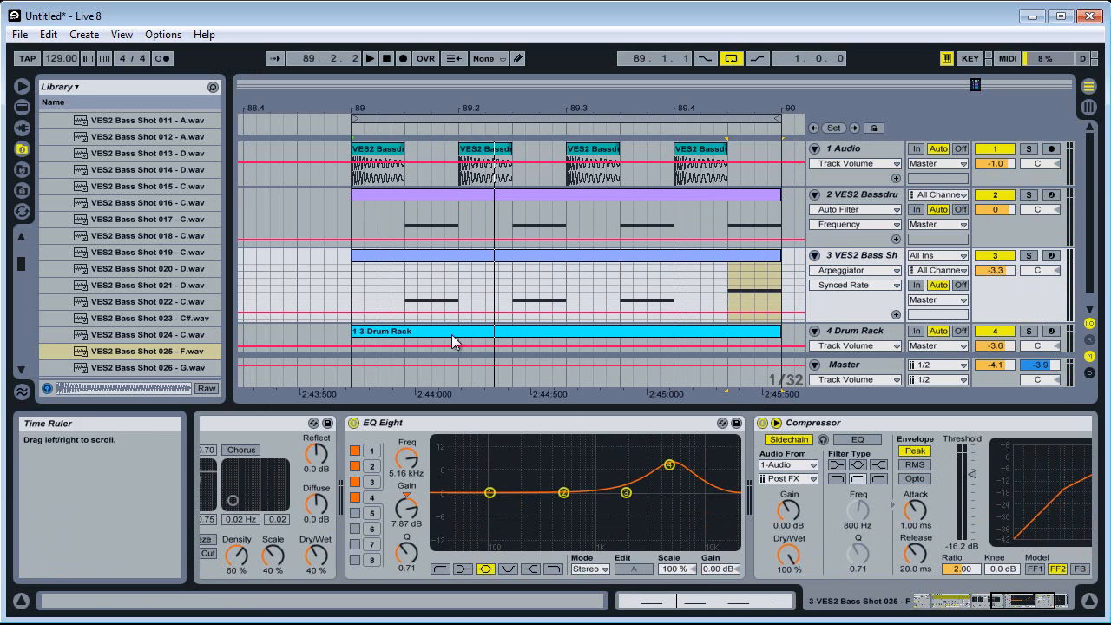
click(21, 106)
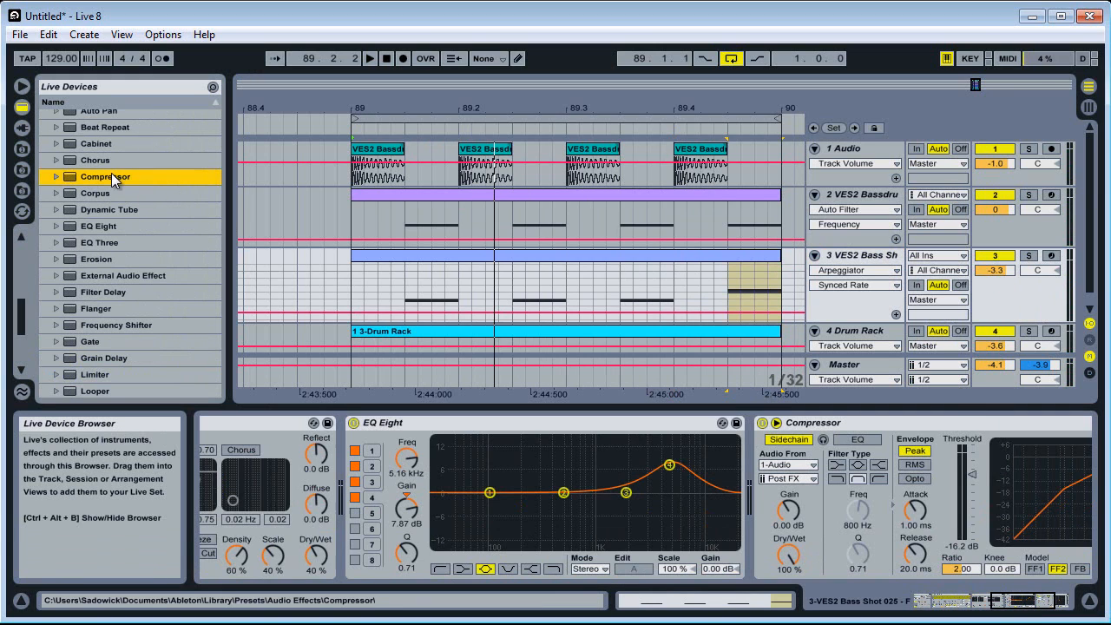
drag(111, 176, 831, 462)
key(space)
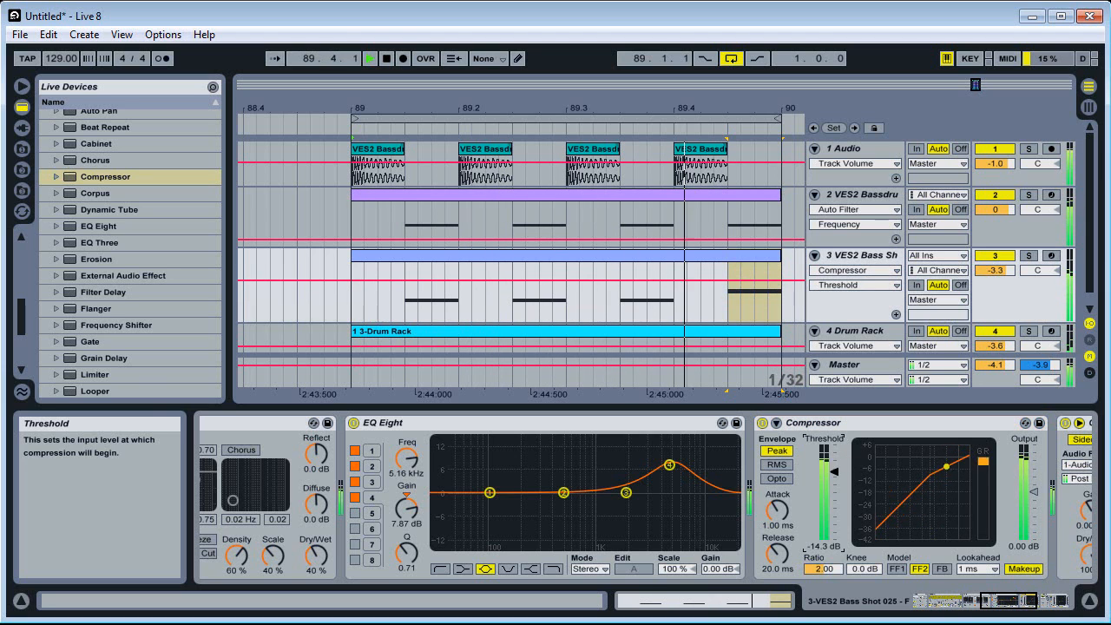
Solo the VES2 Bassdrum bass track and set its Auto Filter frequency to 105 Hz
click(1029, 194)
click(860, 195)
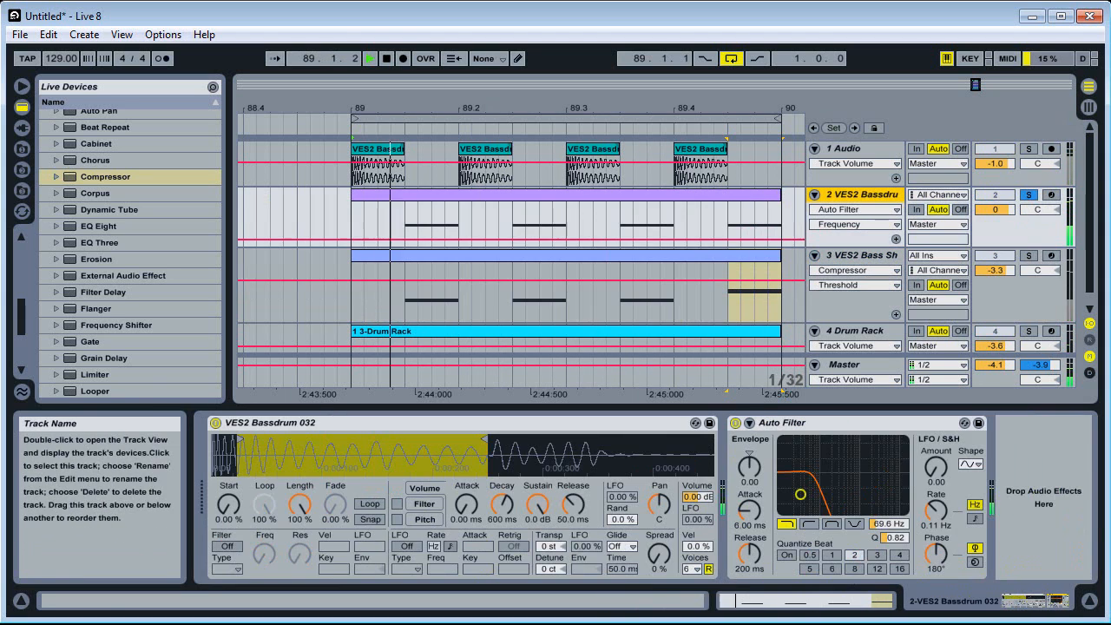
drag(895, 527, 897, 532)
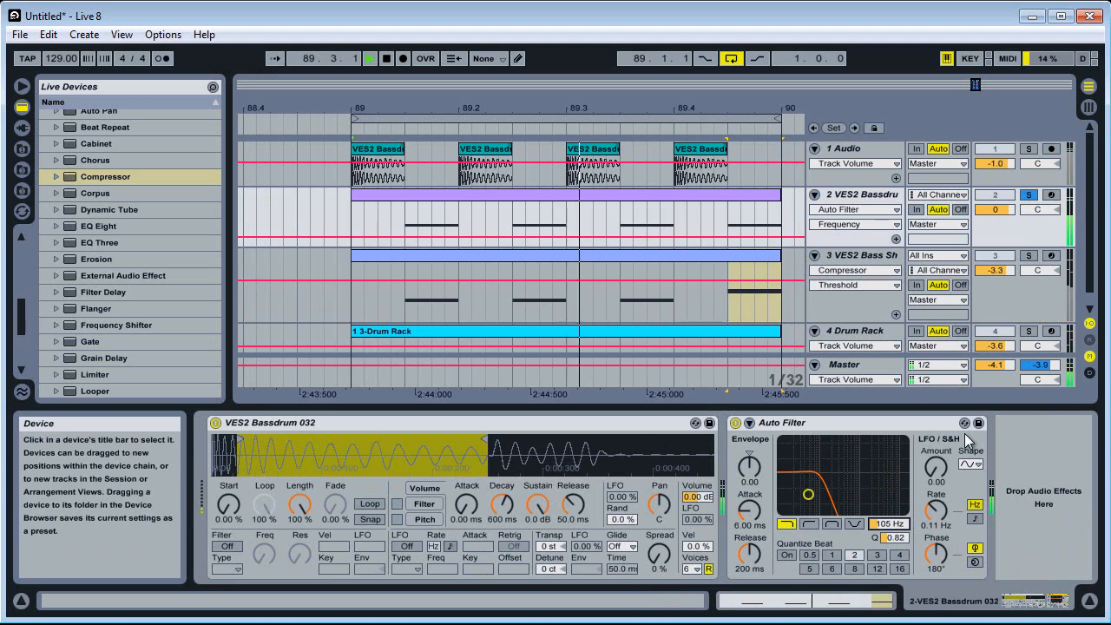
key(space)
Copy the sidechained Compressor from the bass shot track to the end of the VES2 Bassdrum track's device chain
click(1015, 298)
drag(1068, 612, 1085, 612)
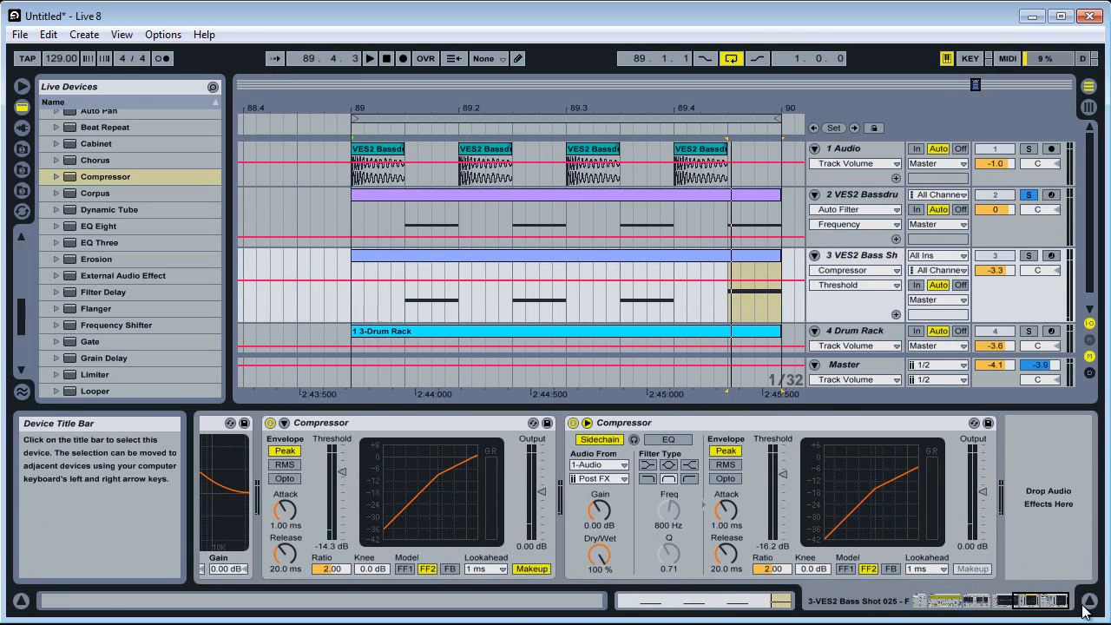
right_click(797, 423)
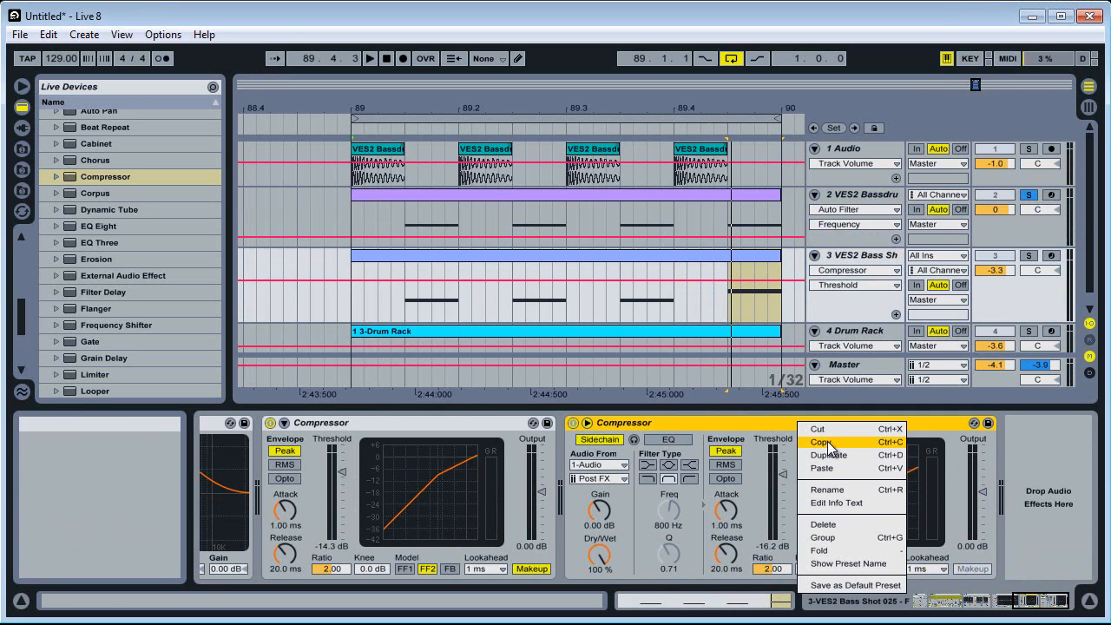
click(828, 443)
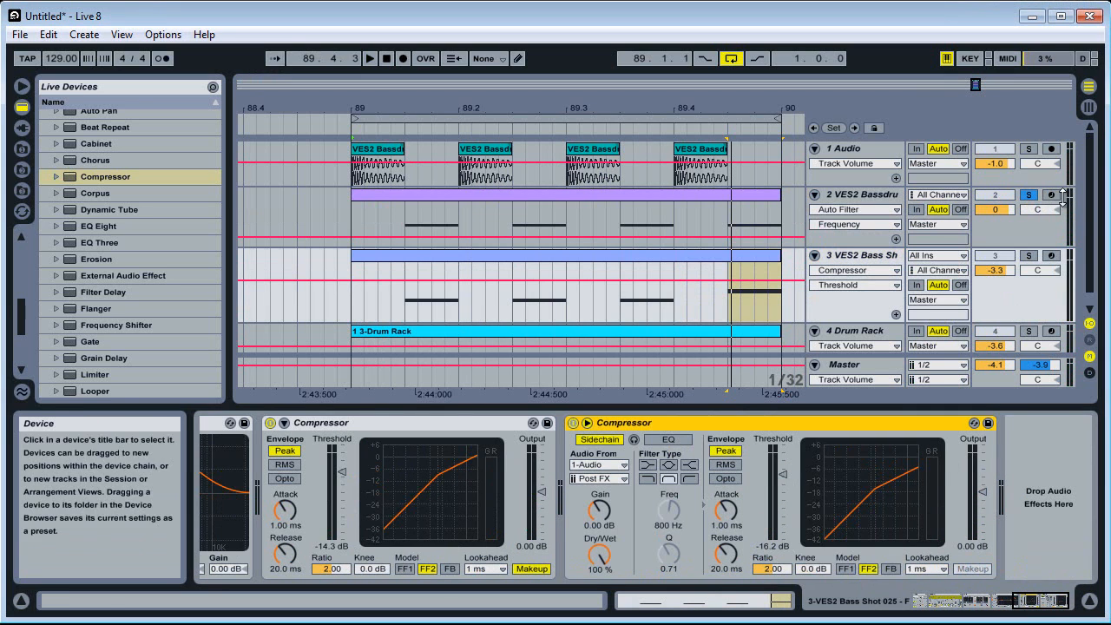
click(1014, 228)
key(ctrl+v)
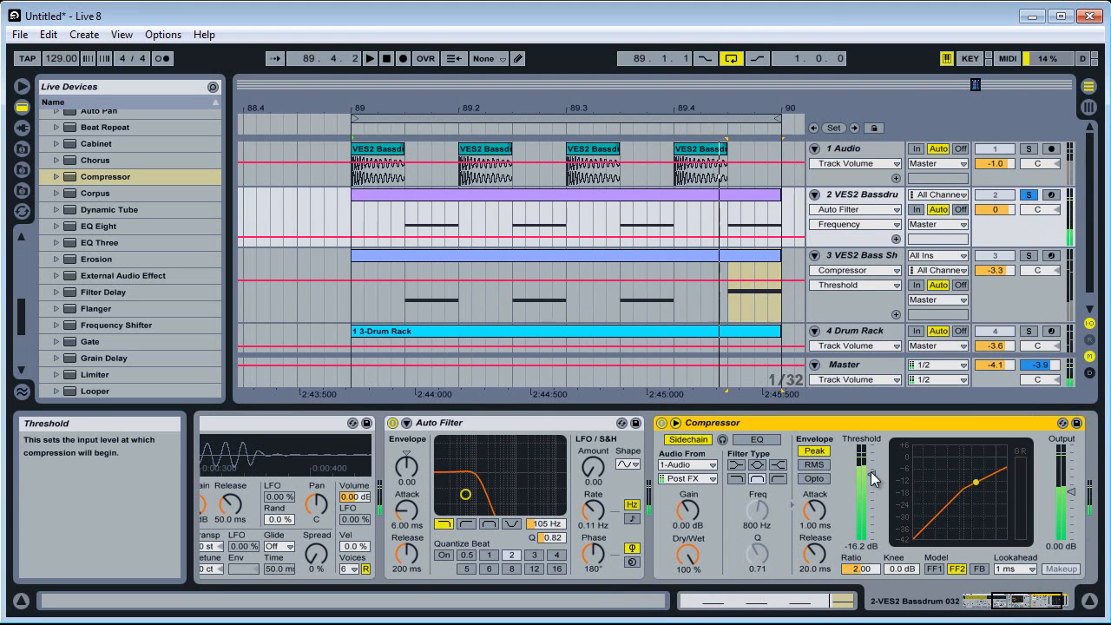
Lower the pasted Compressor's threshold to -39.1 dB, unsolo the VES2 Bassdrum track and play the full loop
drag(873, 478, 871, 499)
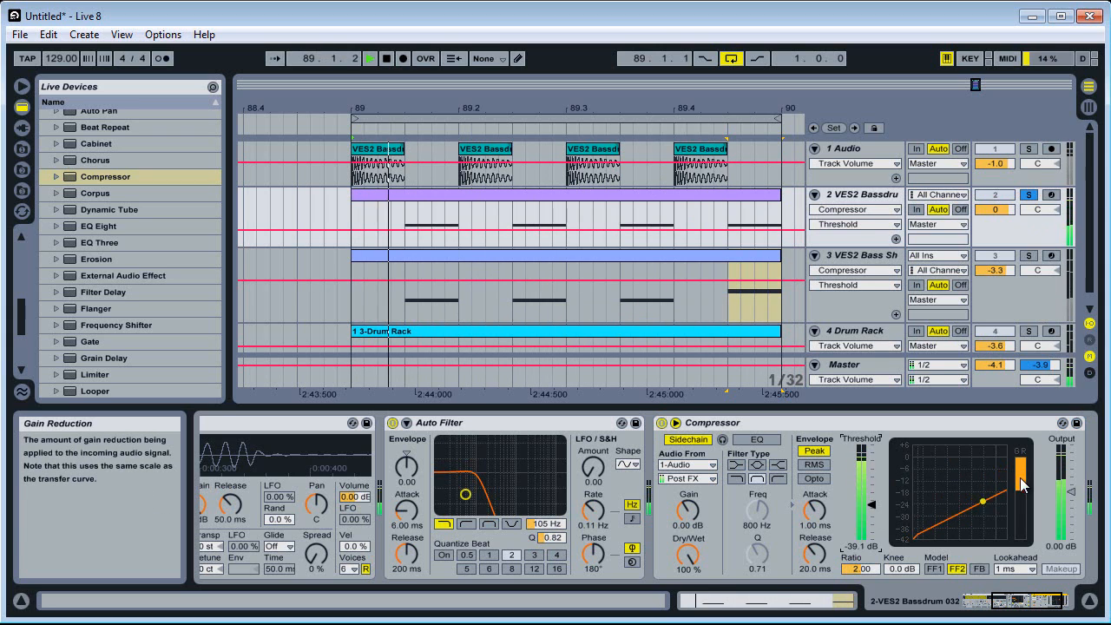
key(space)
click(1029, 194)
key(space)
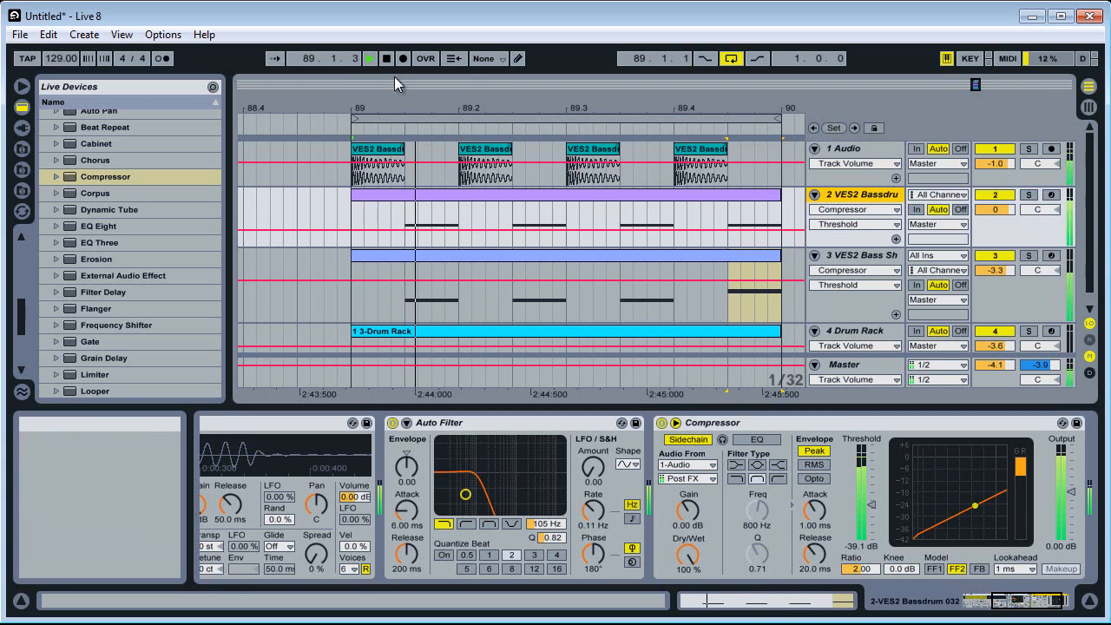
Mute the Drum Rack track and set the VES2 Bass Shot track's volume to -4.4 dB
click(995, 331)
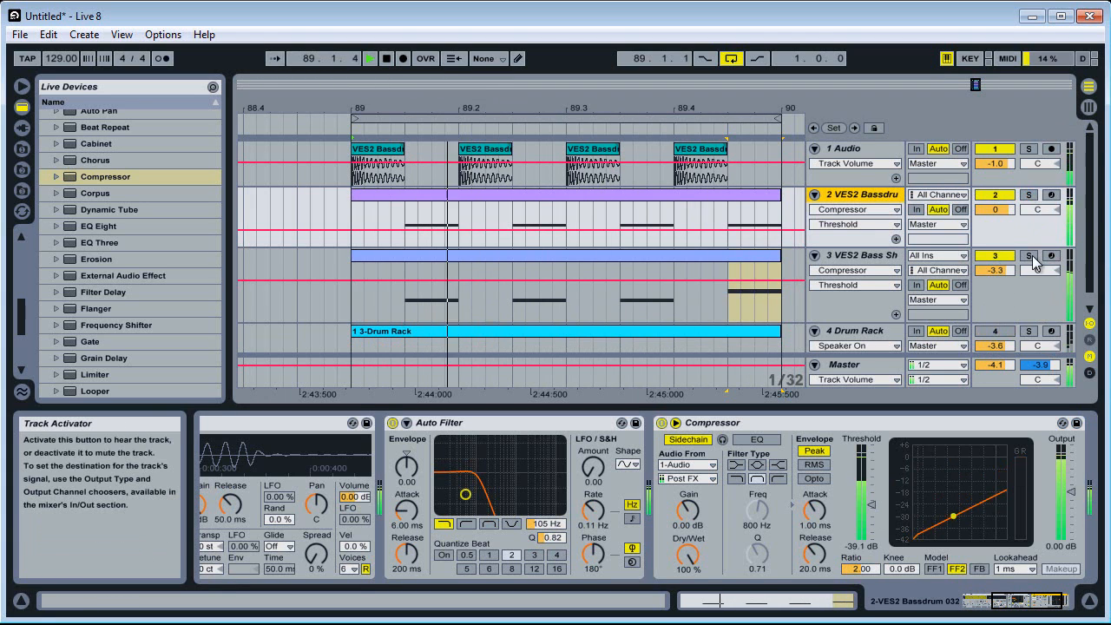
drag(995, 270, 996, 278)
key(space)
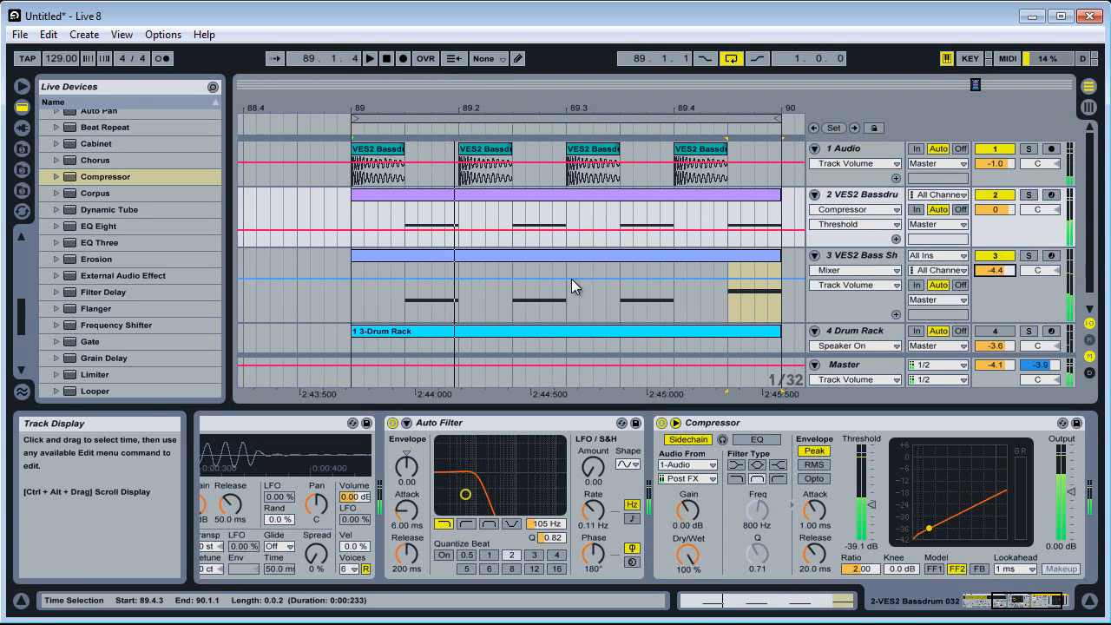
Replace the last note of the VES2 Bass Shot track with a copy of the preceding offbeat section and consolidate the bar into one clip
drag(621, 300, 676, 299)
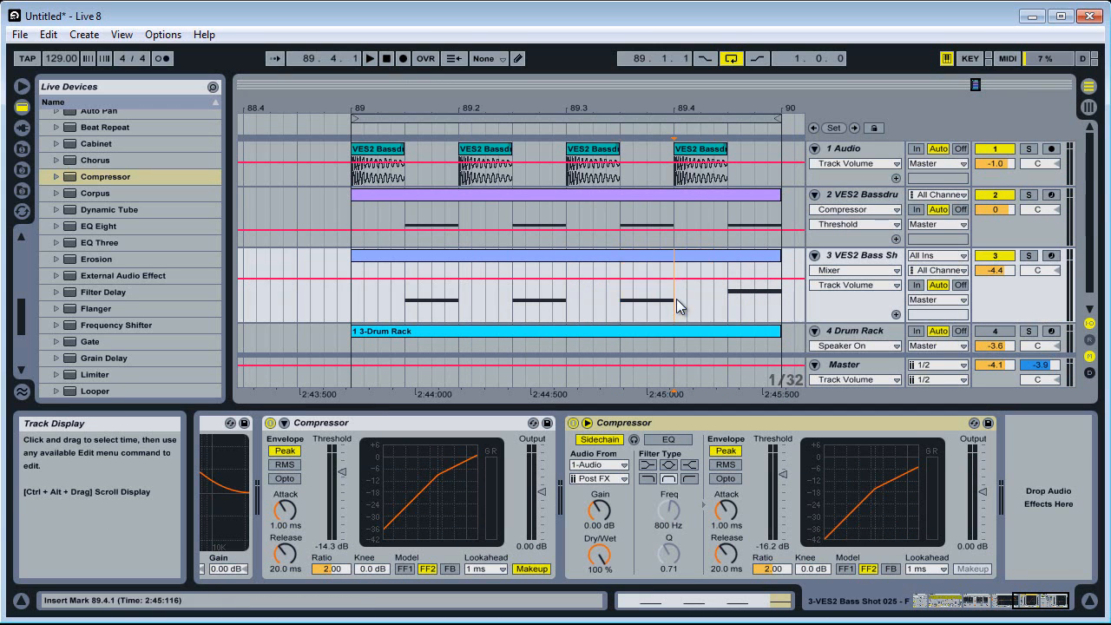
click(728, 292)
key(ctrl+v)
click(436, 250)
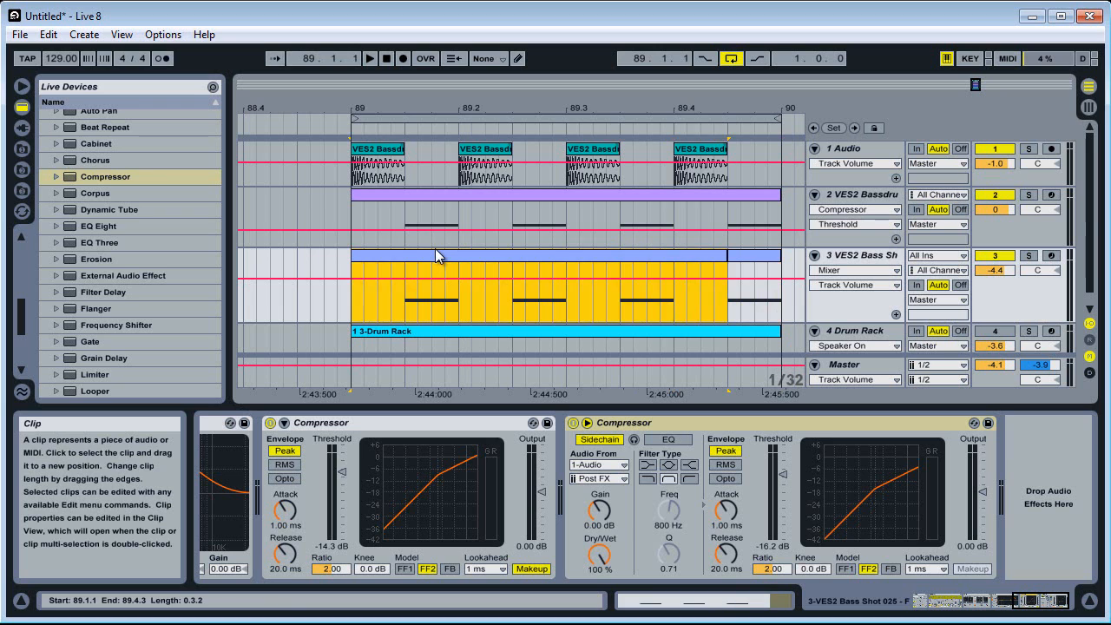
key(space)
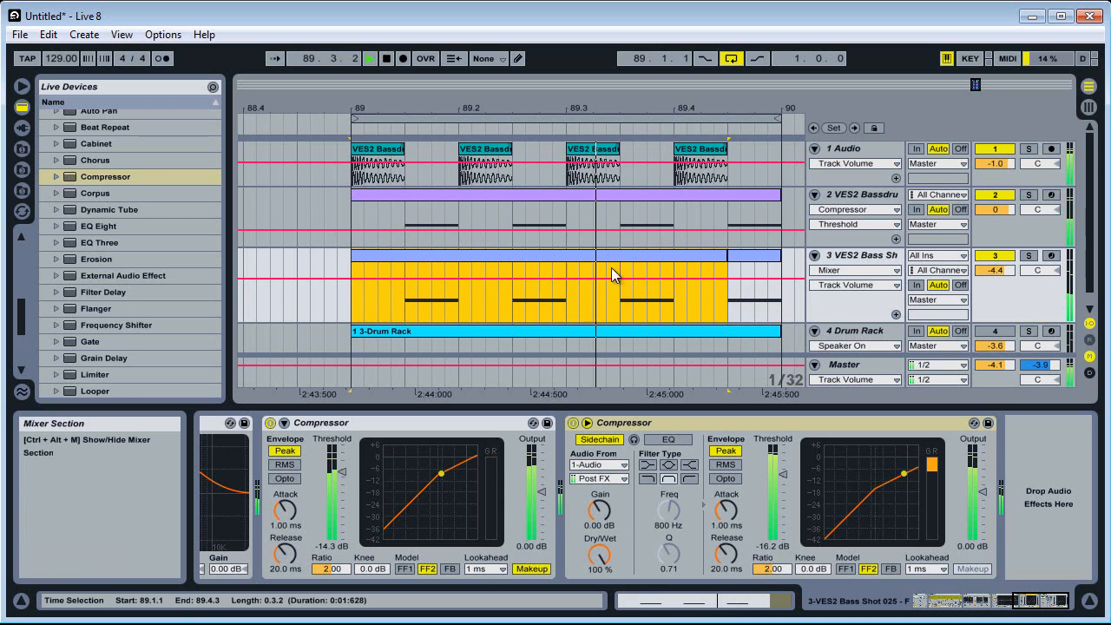
key(space)
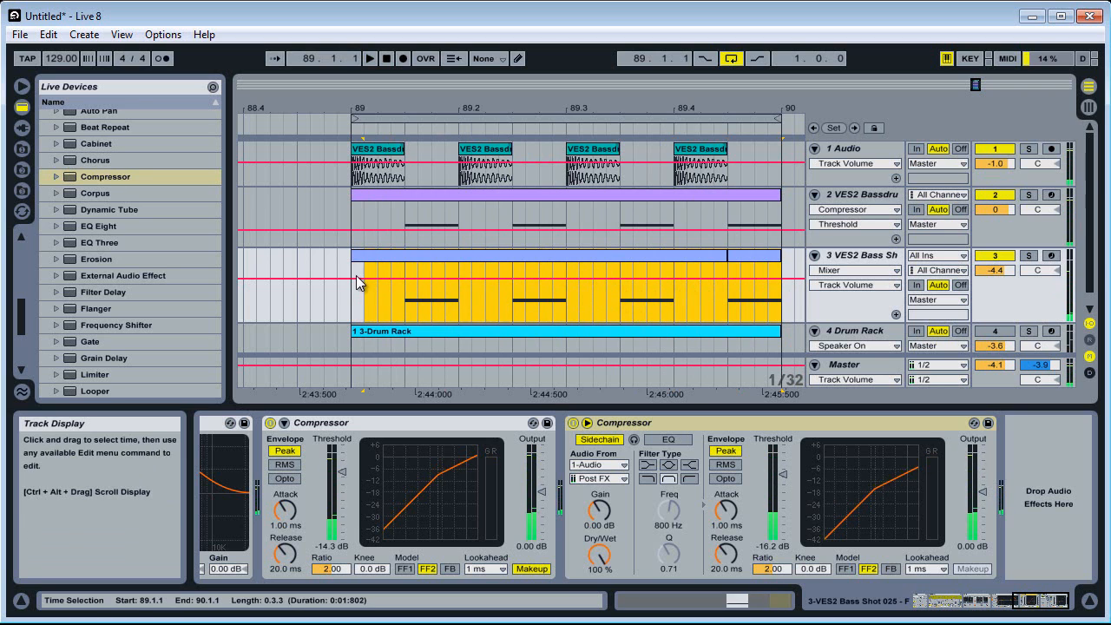
right_click(372, 258)
click(417, 364)
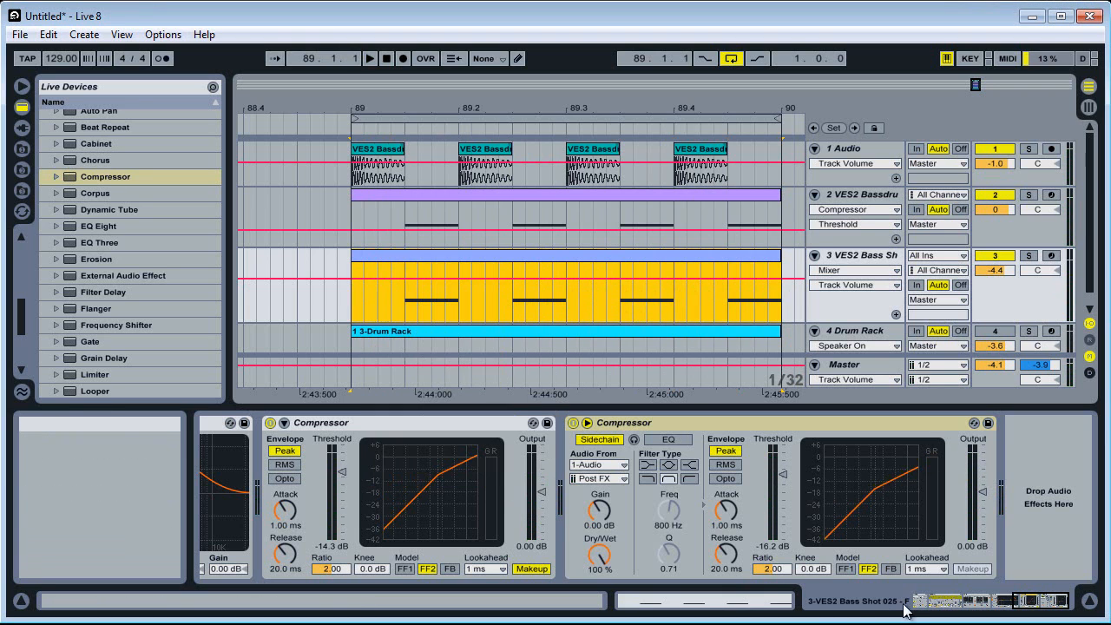
Fill the gaps in the bass shot clip with duplicated F3 notes so they run continuously through the bar, and play the loop
click(757, 601)
click(545, 513)
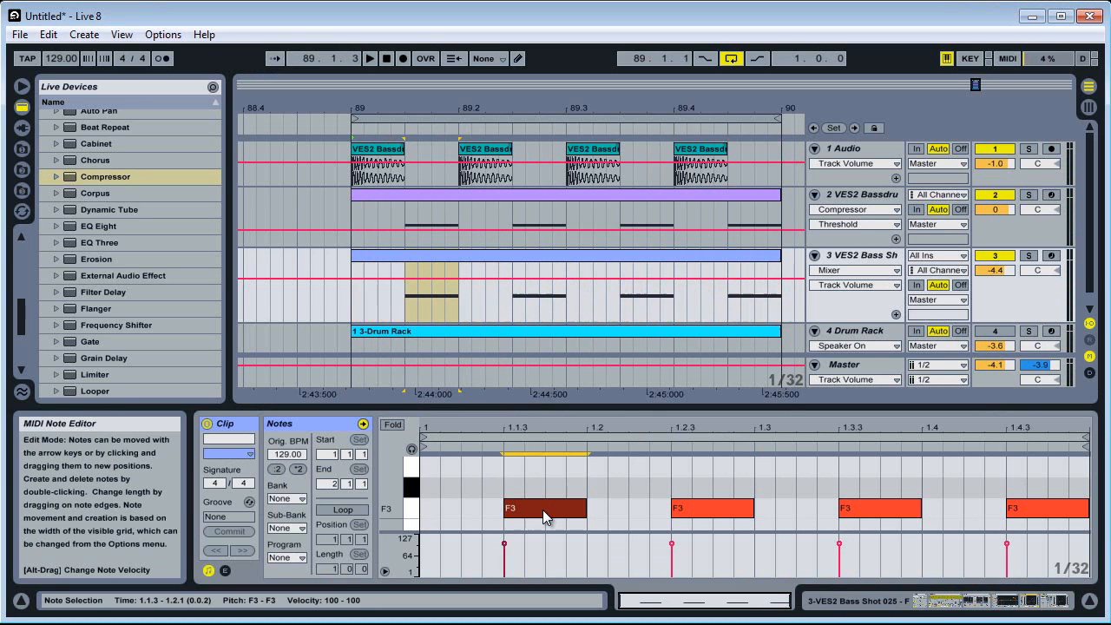
double_click(462, 511)
key(ctrl+d)
key(ctrl+d)
key(ctrl+d)
key(ctrl+d)
key(ctrl+d)
key(ctrl+d)
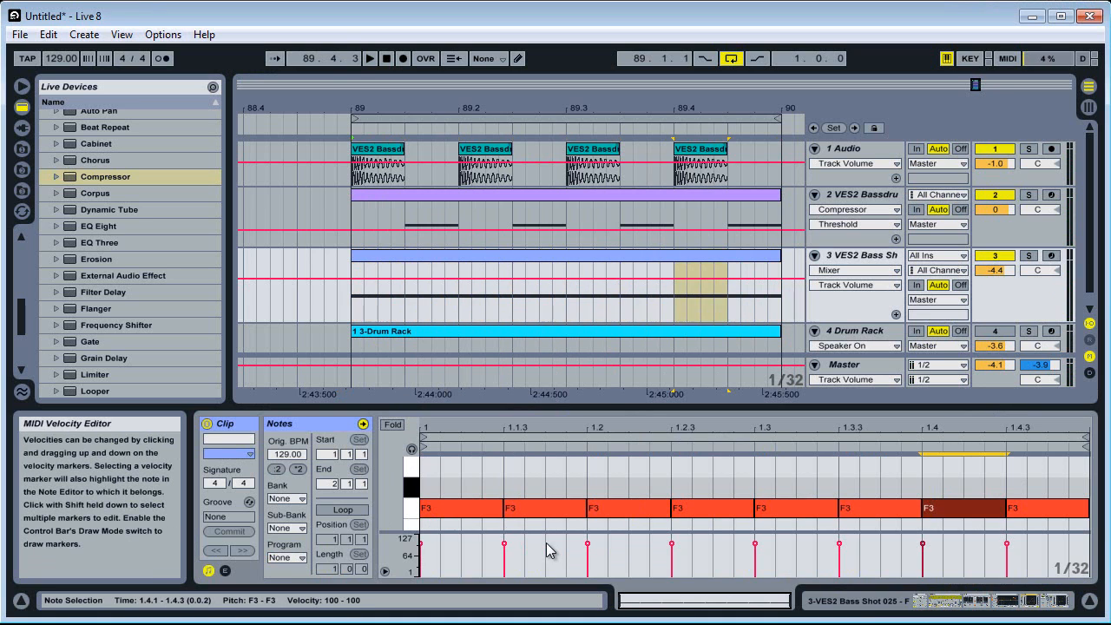
key(ctrl+d)
click(391, 257)
key(space)
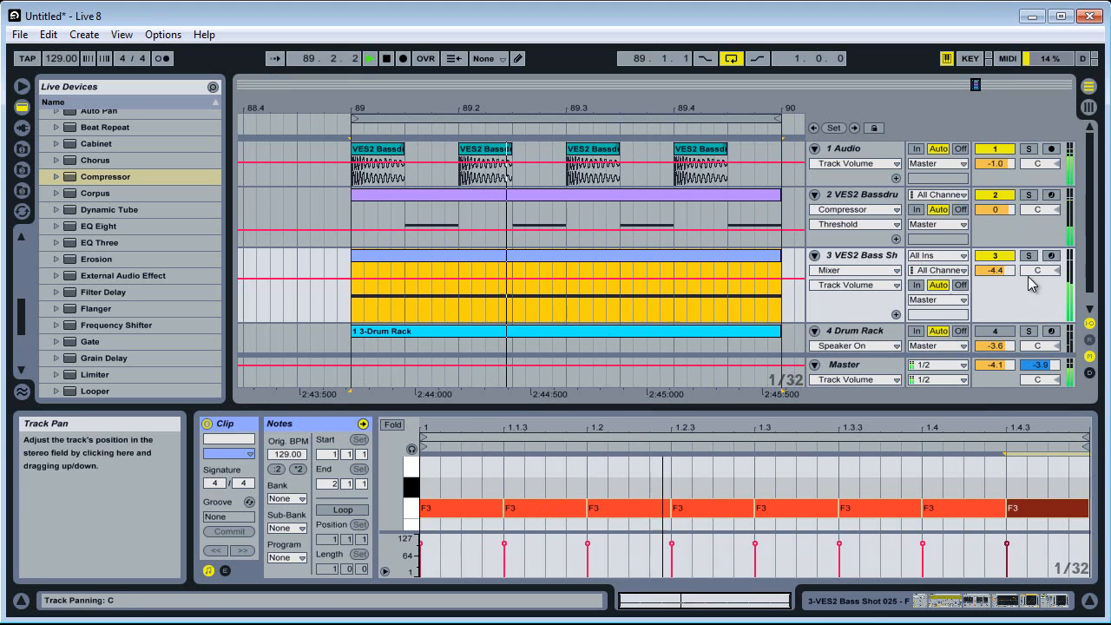
key(space)
Lower the threshold of the VES2 Bass Shot track's sidechained Compressor to -25.4 dB while the loop plays
click(1034, 600)
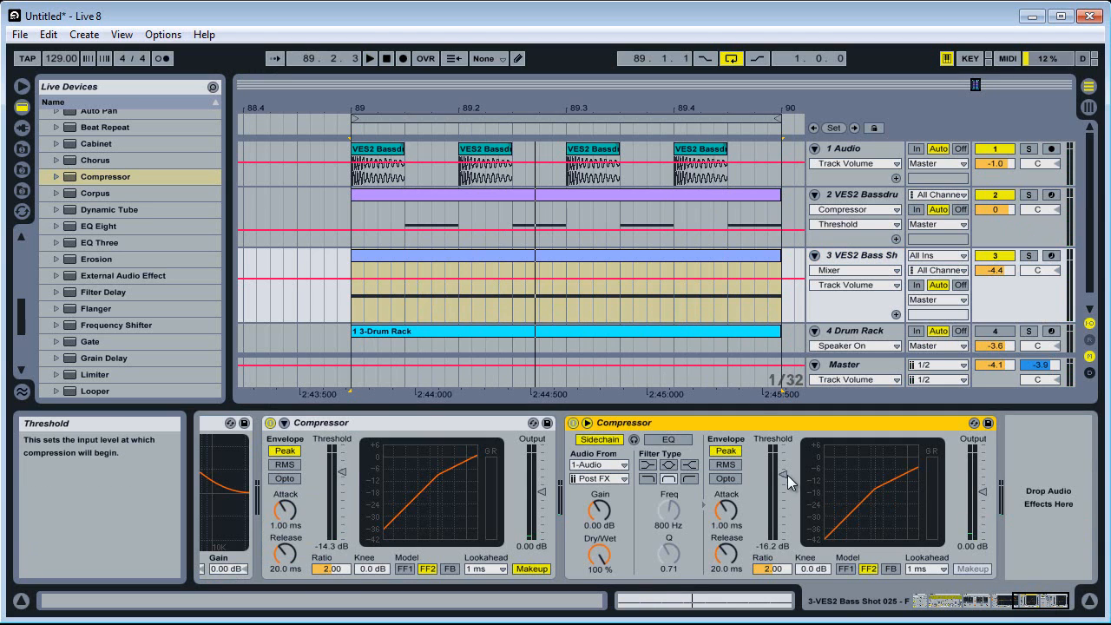
key(space)
drag(784, 483, 779, 484)
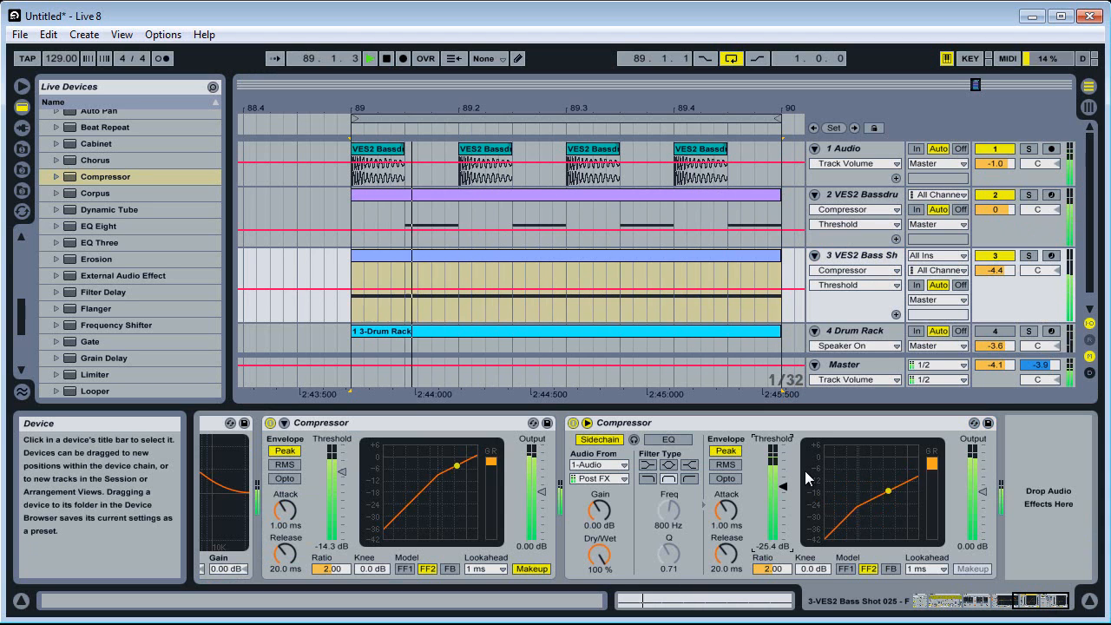
key(space)
Reduce the bass tracks' heights, unmute the Drum Rack track and set its volume to -6.4 dB while the loop plays
drag(989, 322, 995, 306)
drag(1004, 246, 1011, 224)
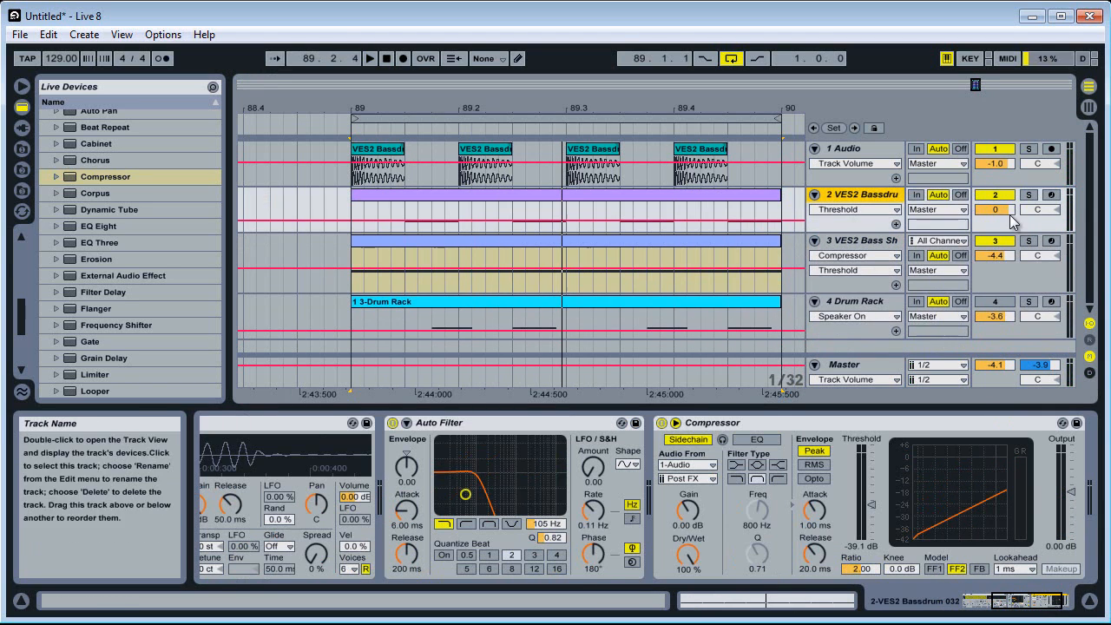
drag(999, 311, 1000, 316)
key(space)
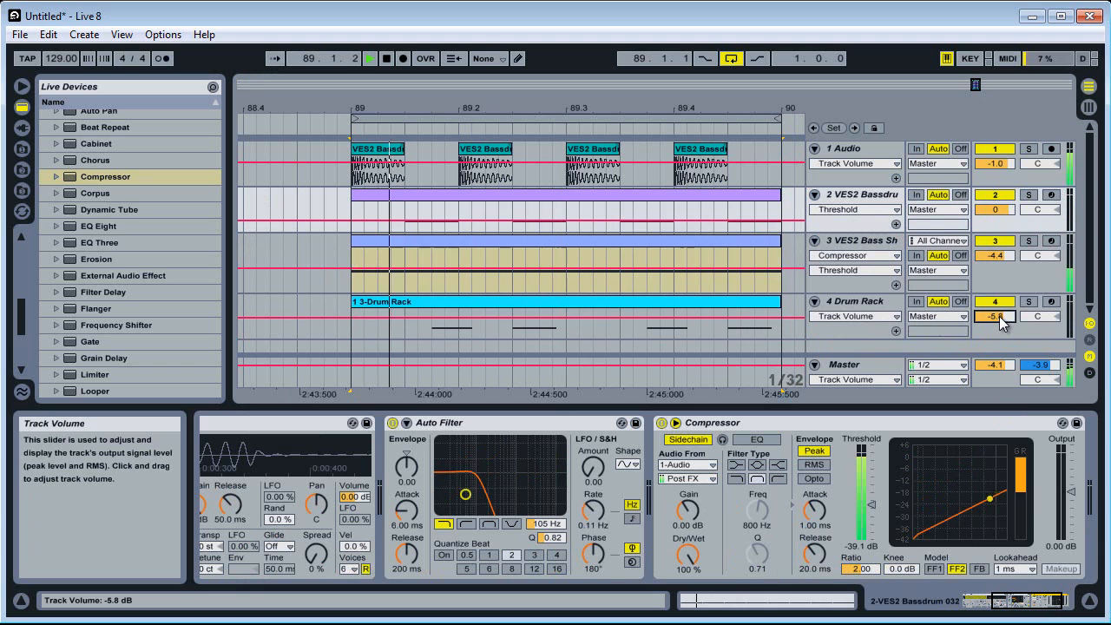
click(1011, 282)
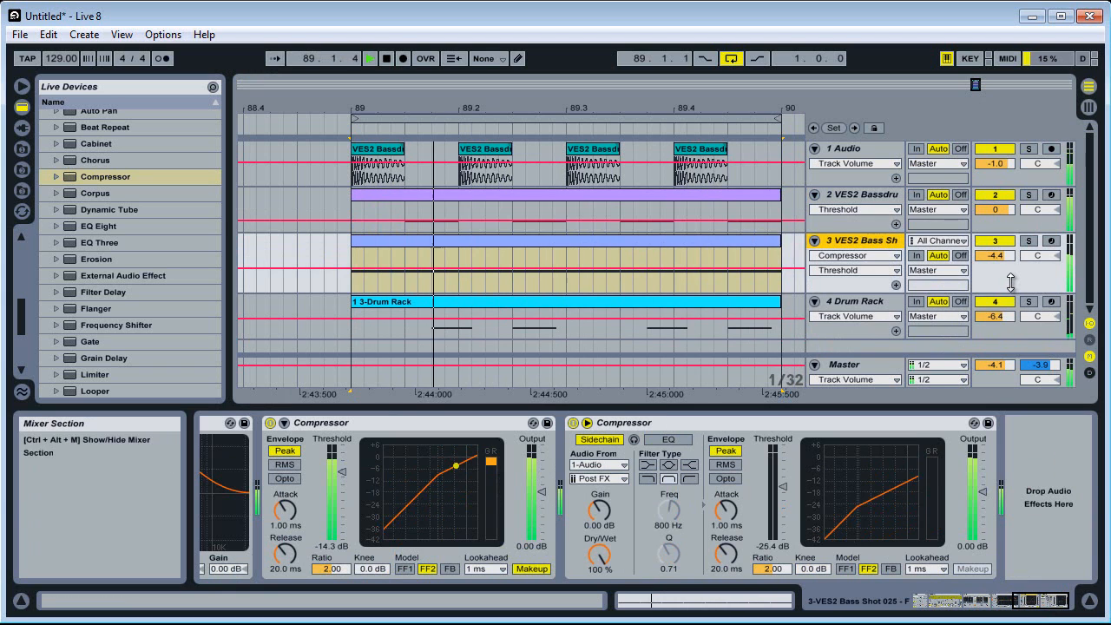
drag(1011, 283, 1012, 267)
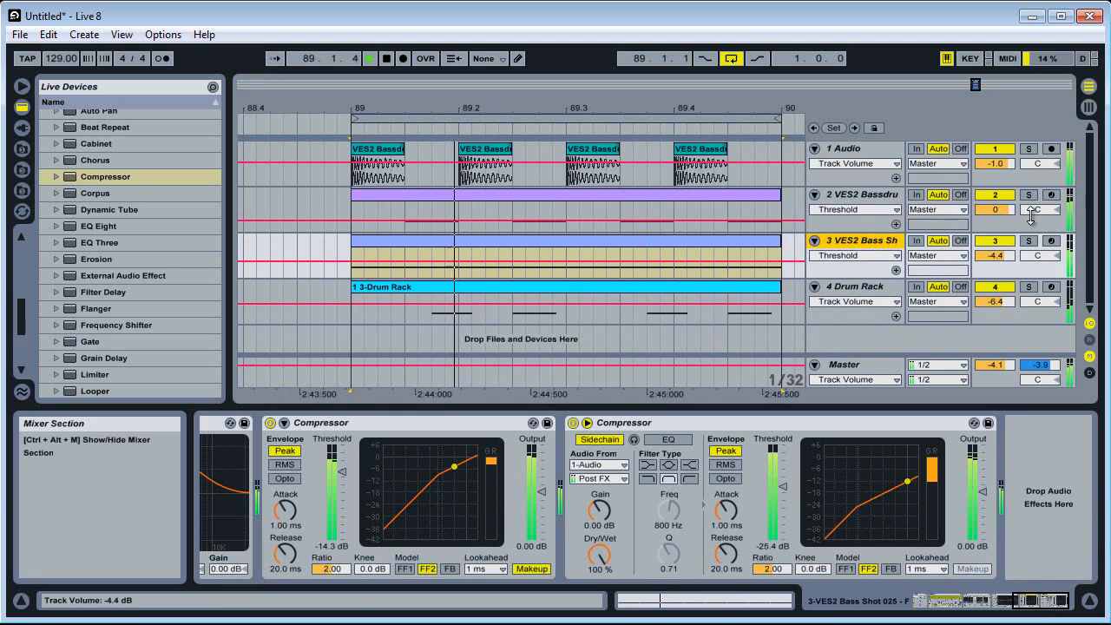
Stop playback and bring up the Arpeggiator at the start of the VES2 Bass Shot track's device chain
click(1033, 219)
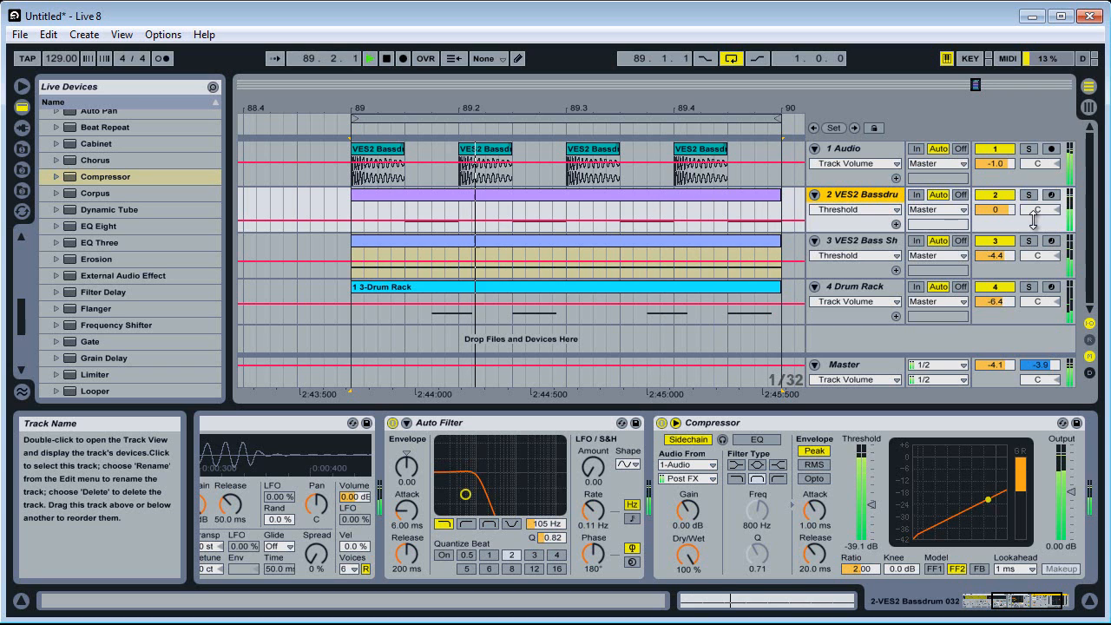
key(space)
click(1034, 271)
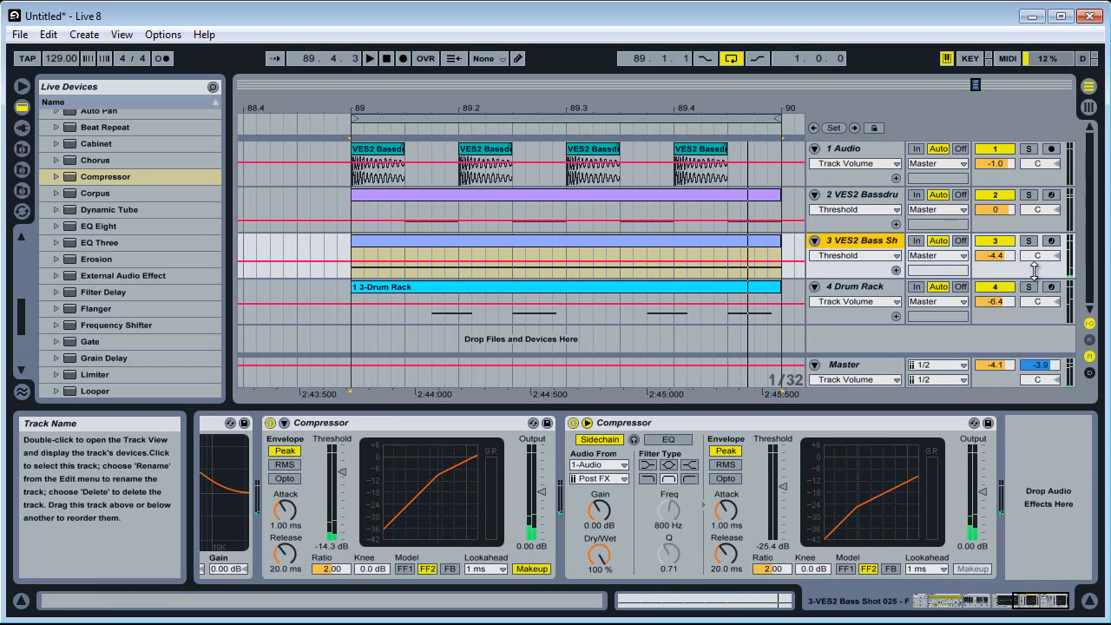
drag(1042, 601, 931, 600)
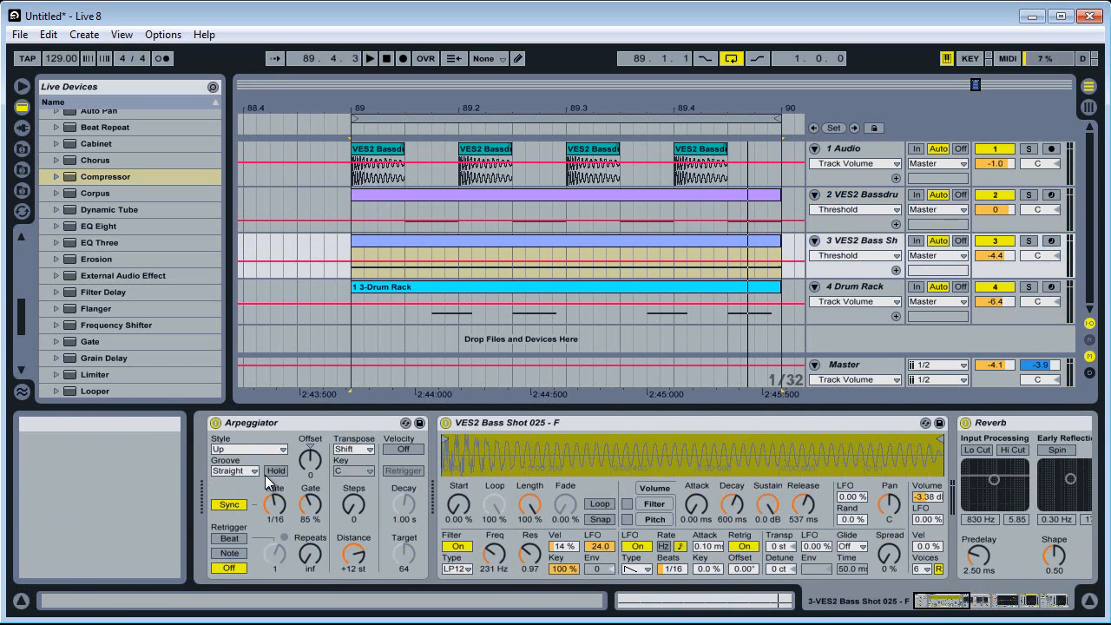
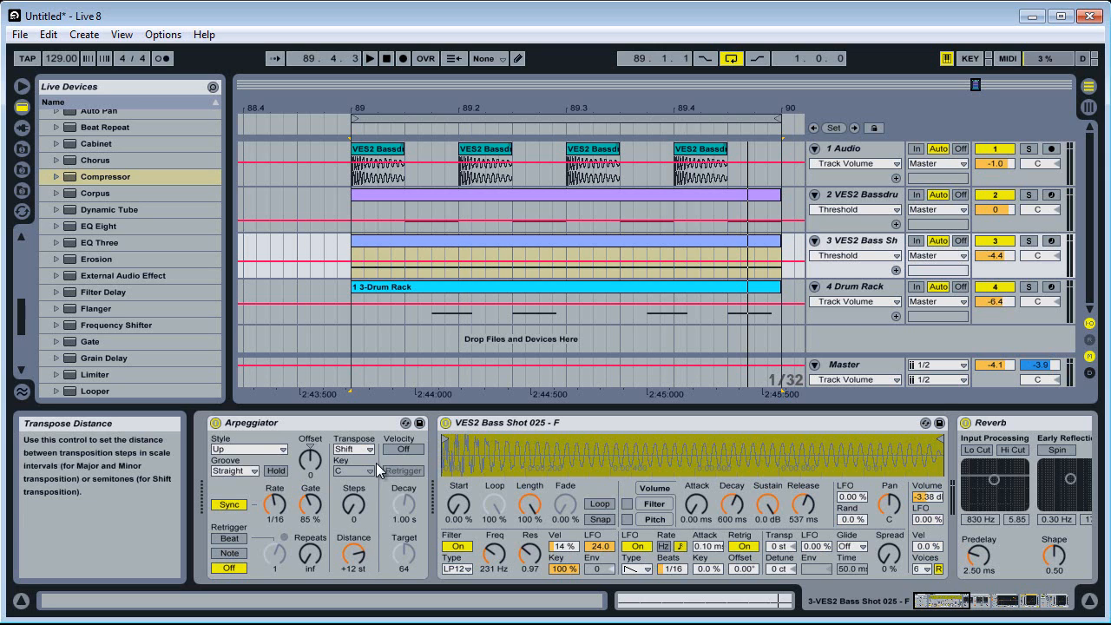
Audition the Arpeggiator with its transposition steps at 0, change its style to Converge and play the loop
click(358, 508)
key(space)
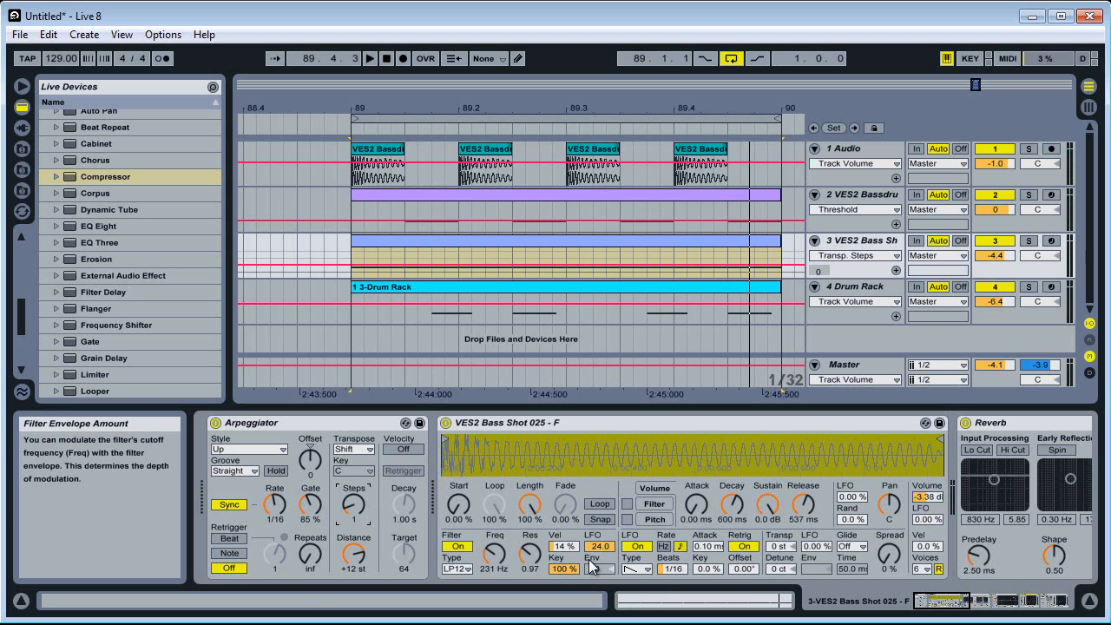
key(space)
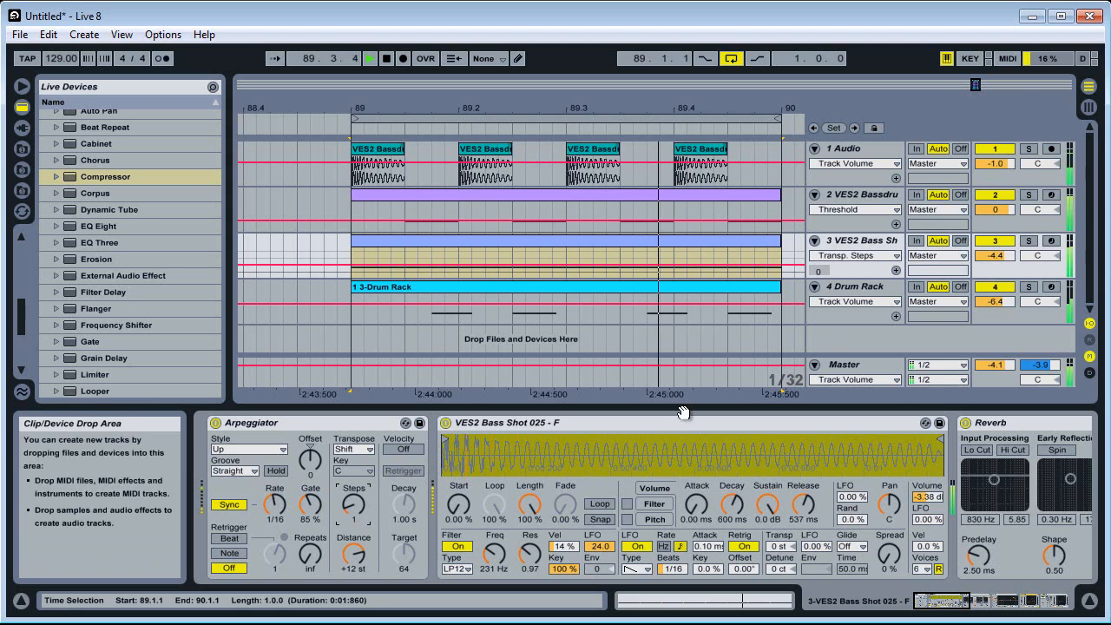
key(space)
click(250, 449)
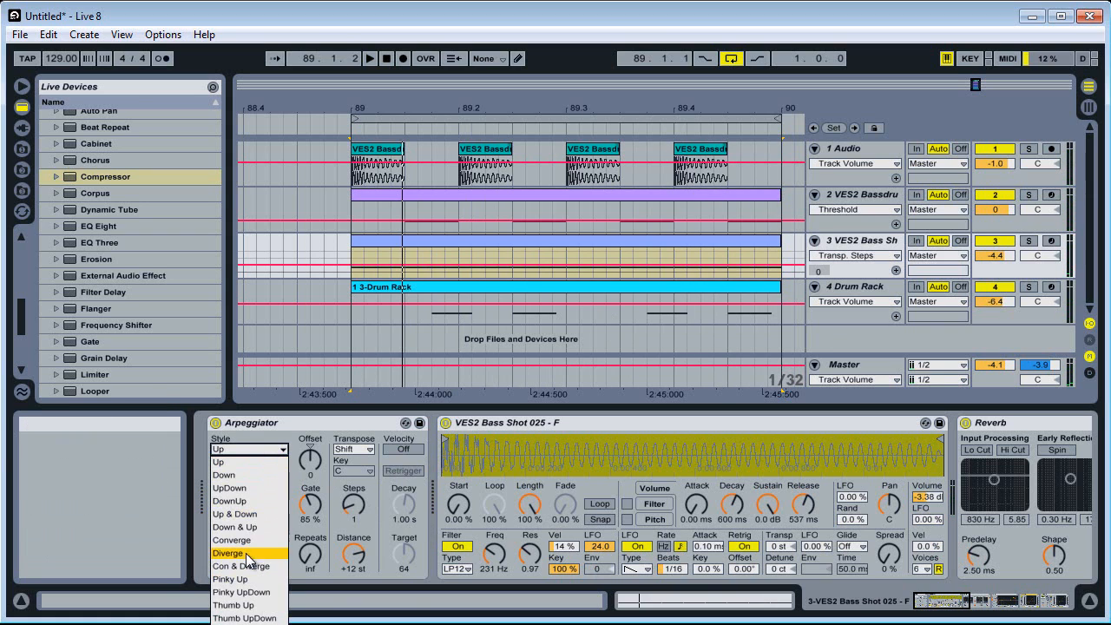
click(230, 541)
key(space)
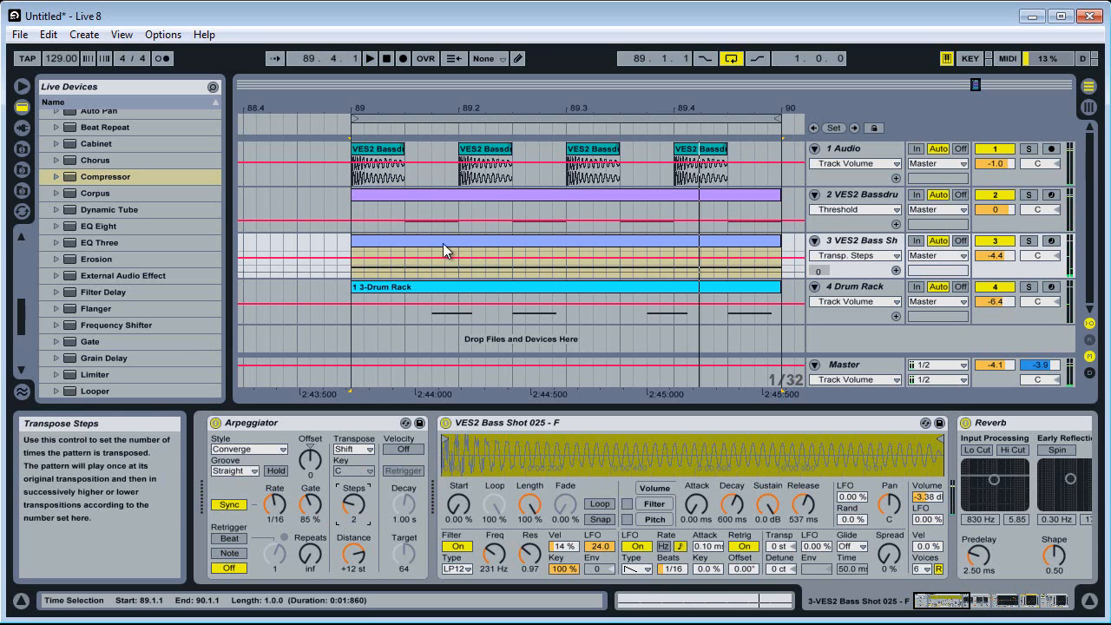
Try the Arpeggiator's transposition steps at 1 against the playing loop and set them back to 2
drag(353, 502, 363, 514)
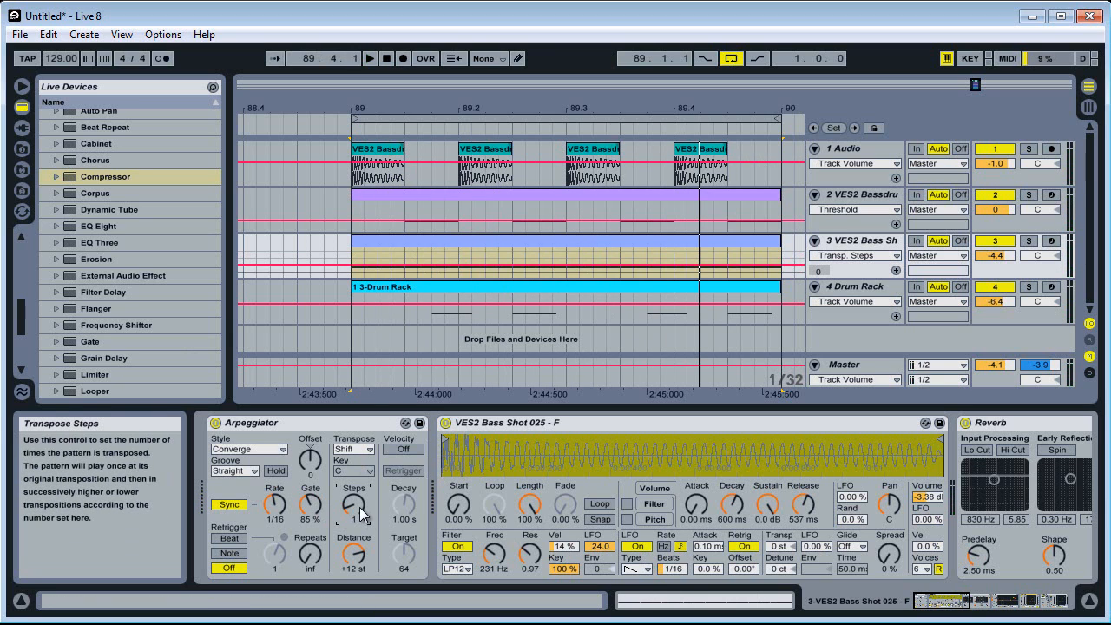
click(447, 245)
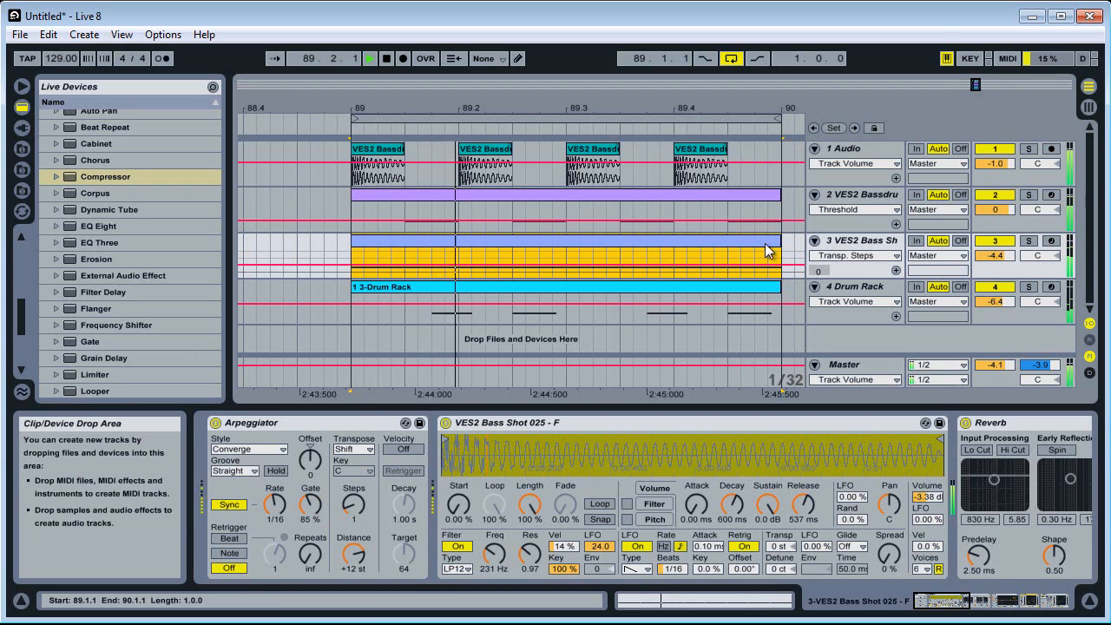
drag(356, 514, 358, 510)
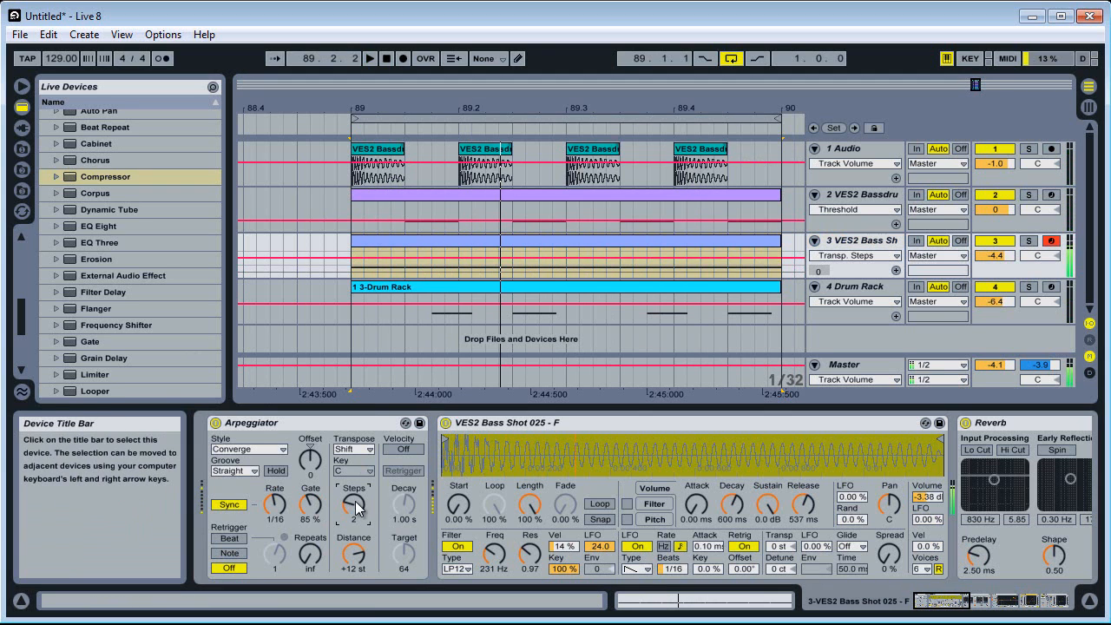
Lengthen the bass shot clip's first F3 note to one beat and duplicate it through the rest of the bar
key(shift+Tab)
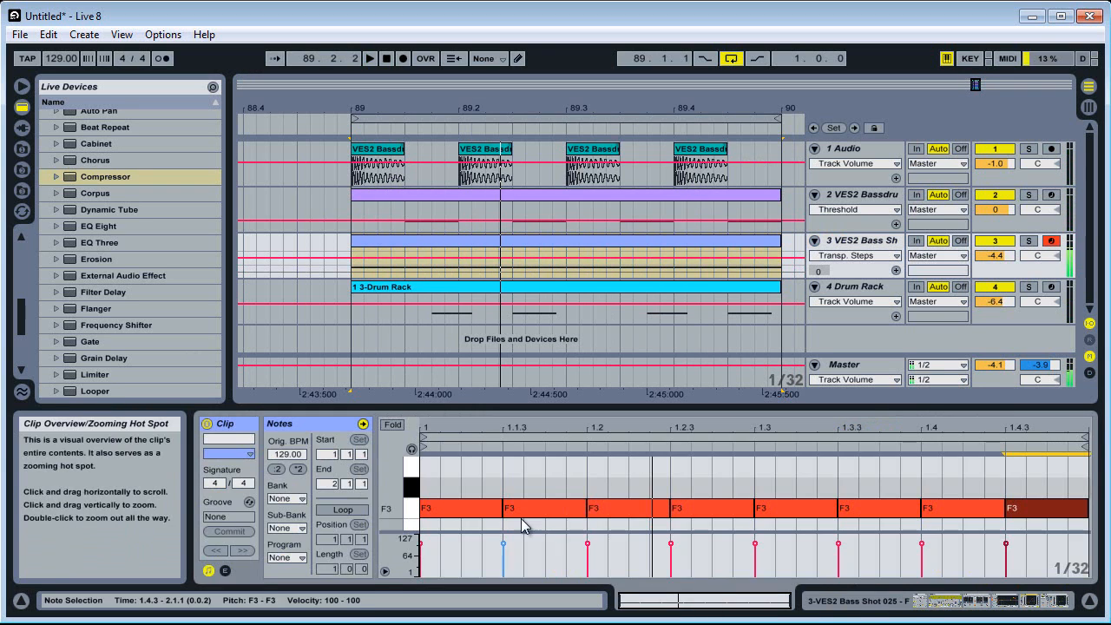
click(499, 511)
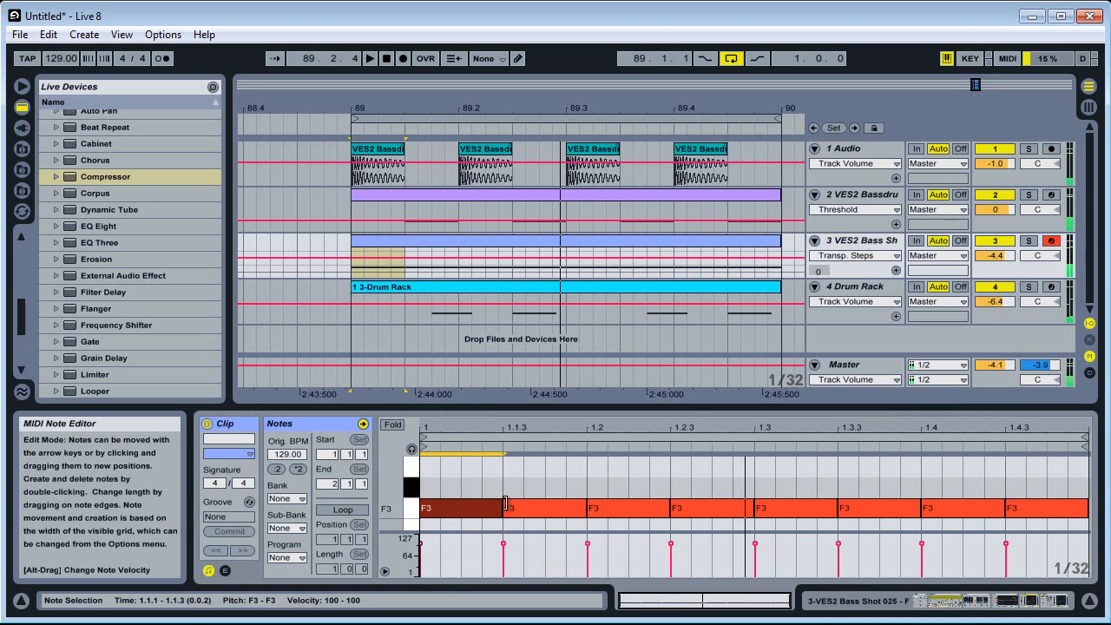
drag(499, 511, 583, 518)
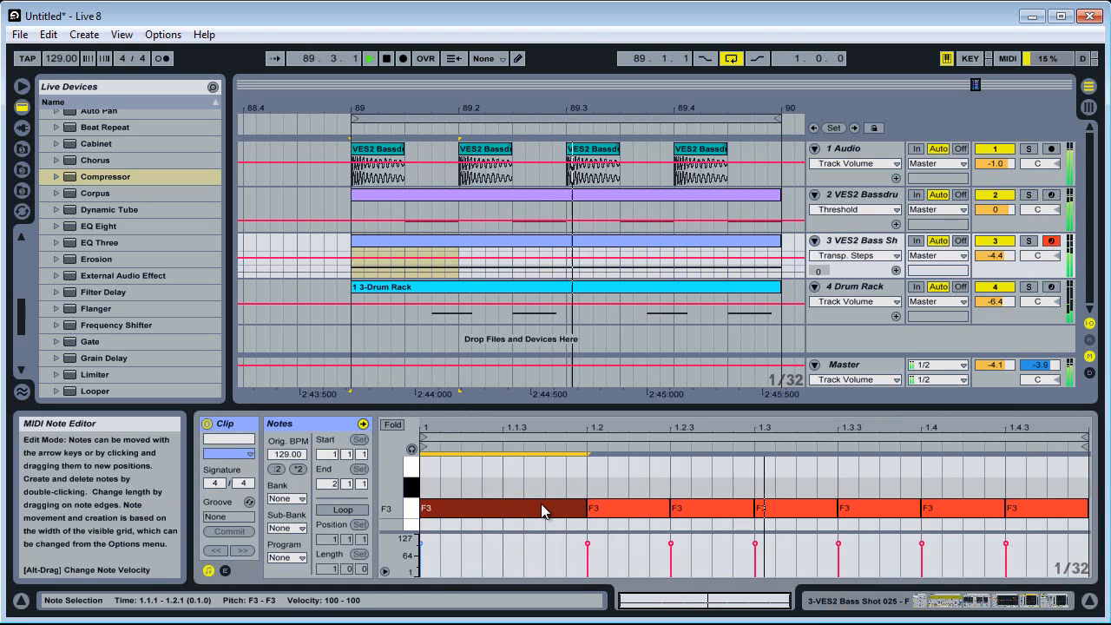
key(ctrl+d)
key(ctrl+d)
key(ctrl+d)
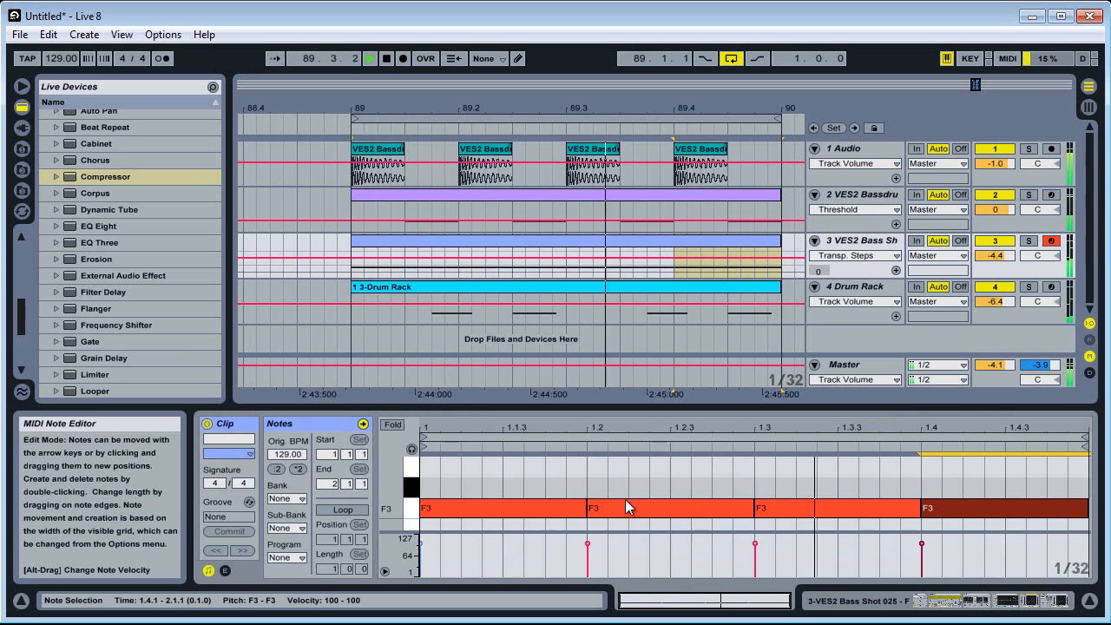
Extend the first F3 note across the whole bar in the bass shot clip and play the loop
drag(584, 506, 1066, 518)
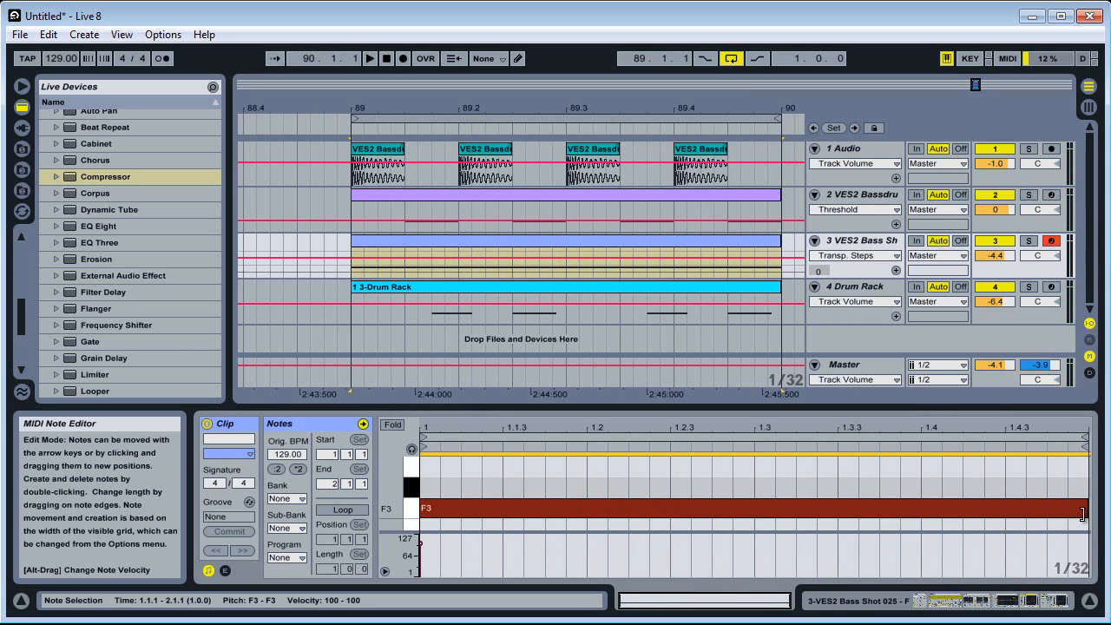
key(space)
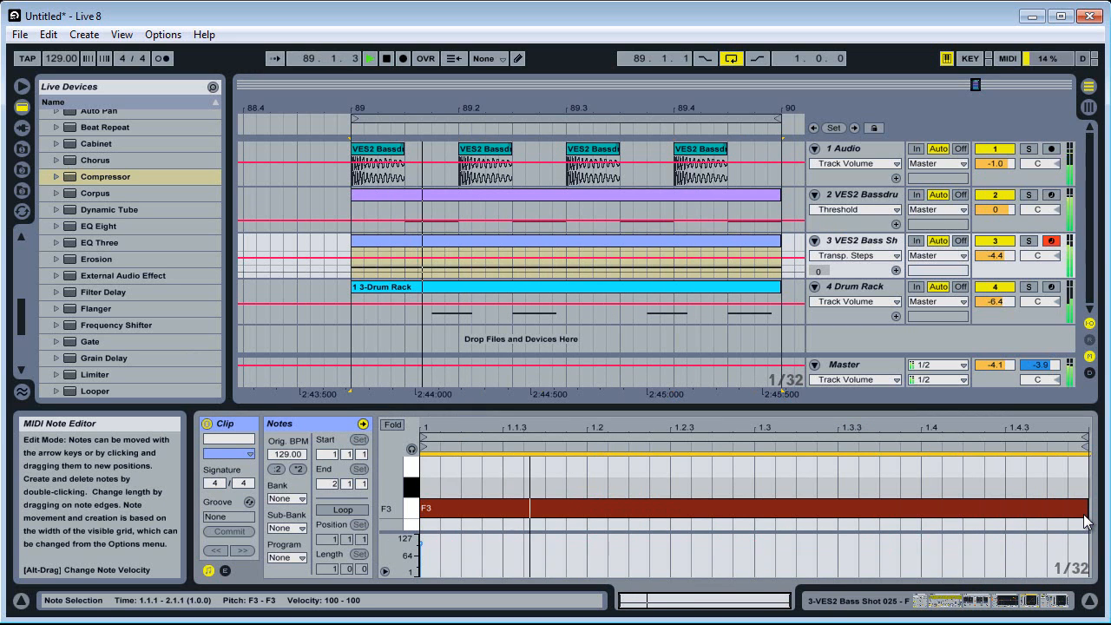
key(space)
Bring up the VES2 Bass Shot track's EQ Eight and solo the two bass tracks in turn to compare their sound
click(1007, 601)
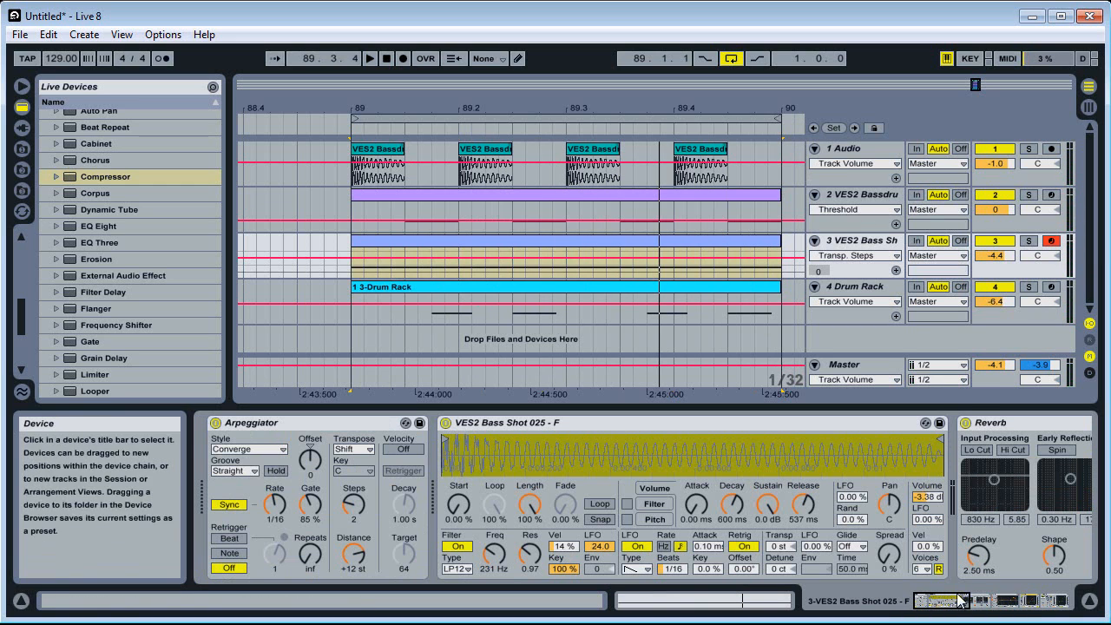
click(1013, 613)
mouse_move(1013, 609)
mouse_down()
mouse_move(1057, 609)
mouse_move(984, 610)
mouse_move(1025, 610)
mouse_up()
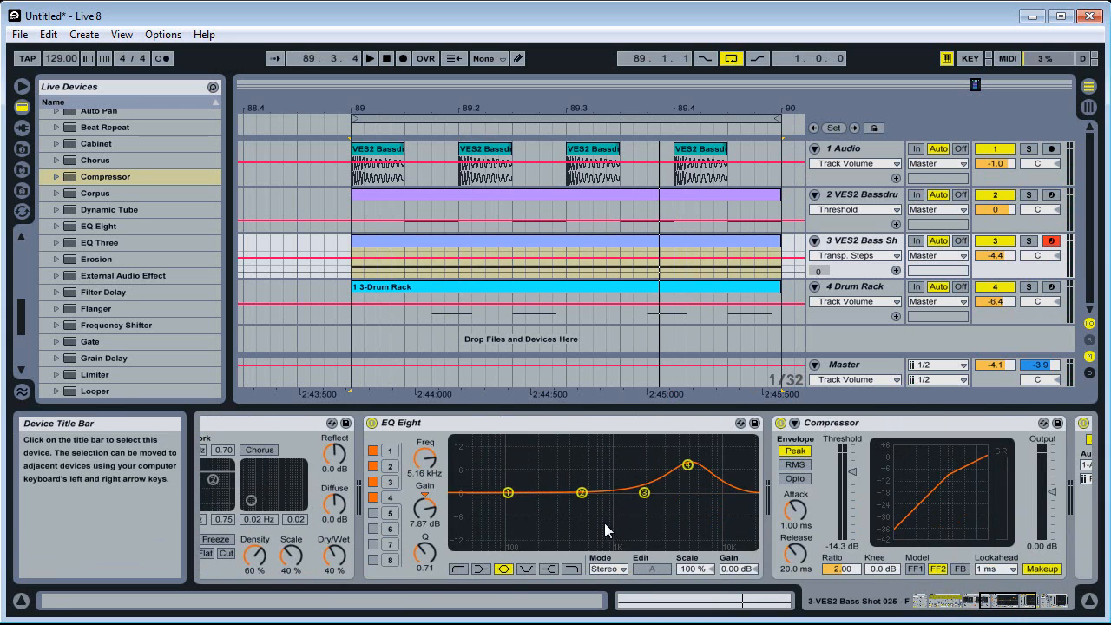
click(1032, 242)
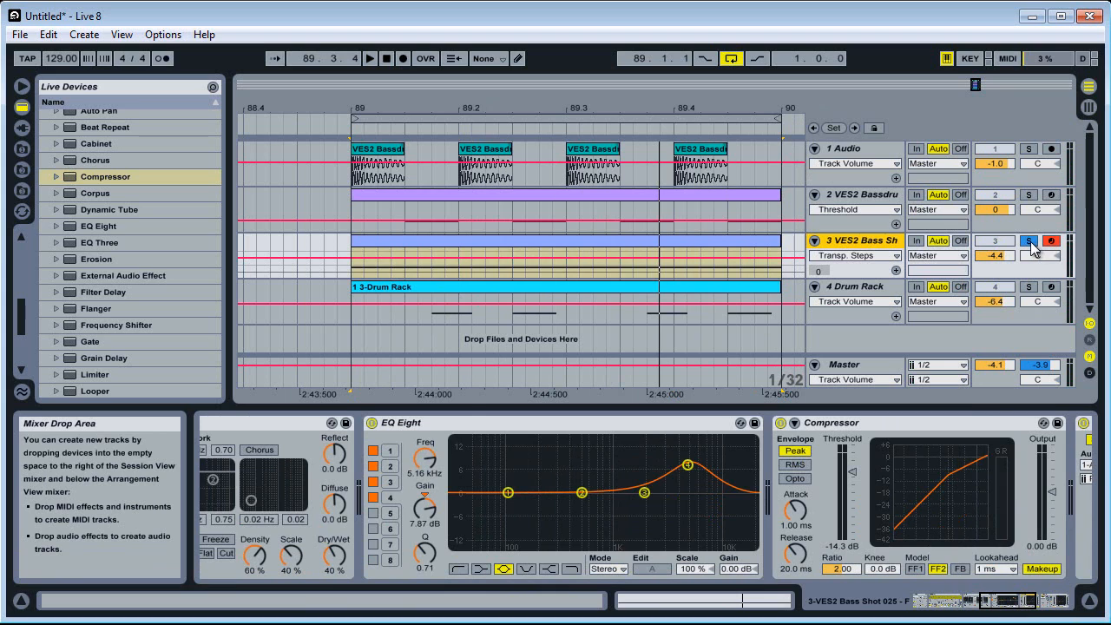
key(space)
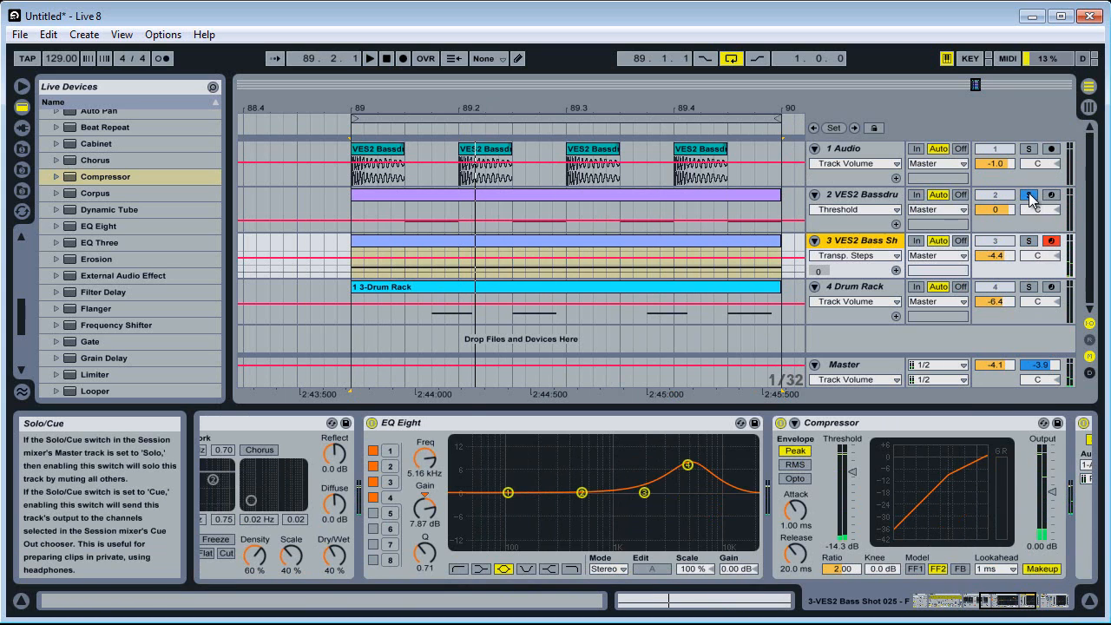
key(space)
key(space)
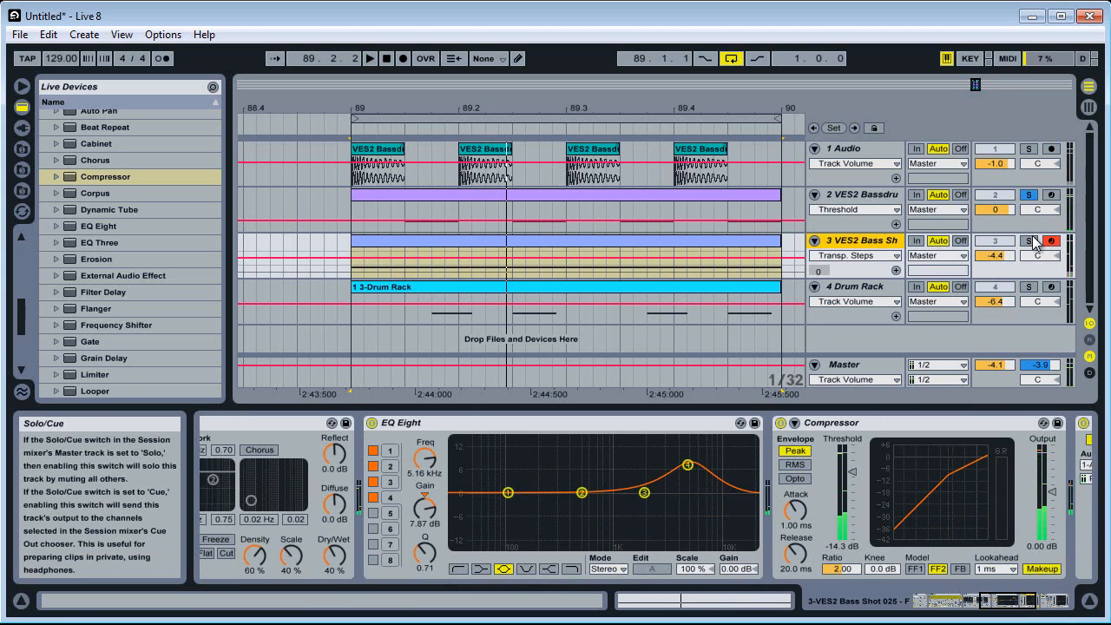
click(1032, 243)
Set EQ Eight band 1 to 51.2 Hz and -15.0 dB, disarm and unsolo the bass shot track, and play the loop
mouse_move(507, 497)
mouse_down()
mouse_move(478, 520)
mouse_move(502, 506)
mouse_up()
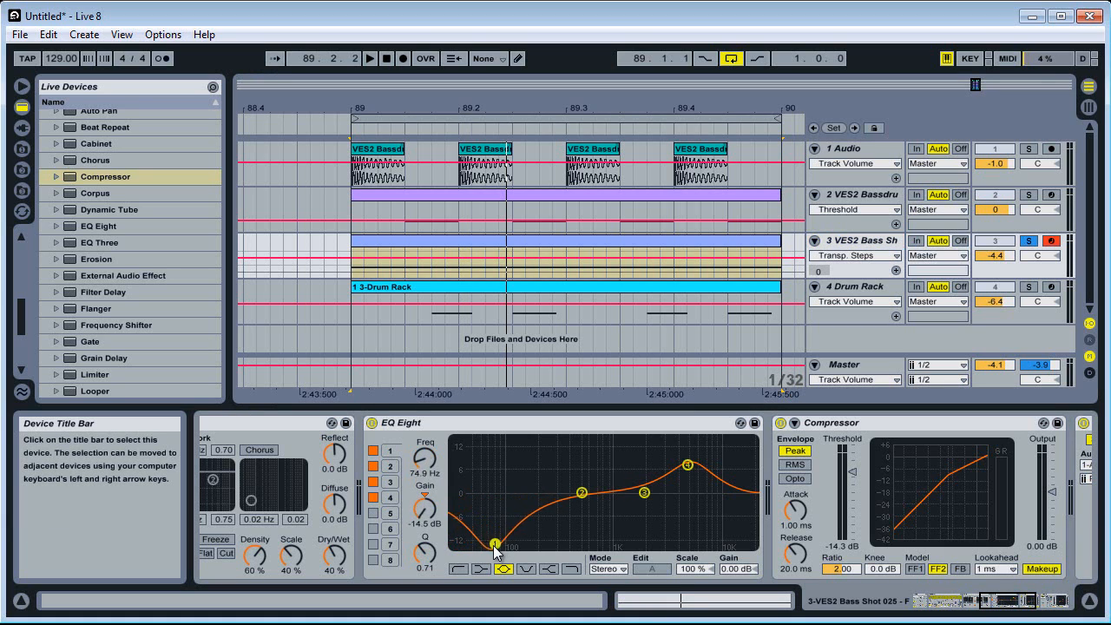
drag(495, 547, 478, 546)
click(1050, 245)
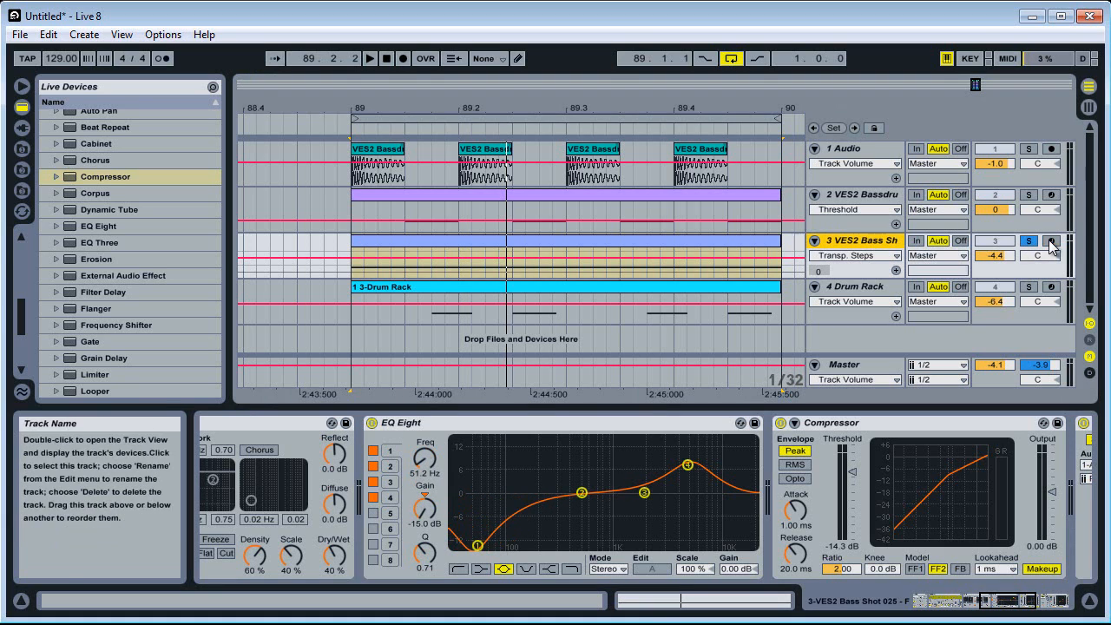
key(space)
click(1029, 244)
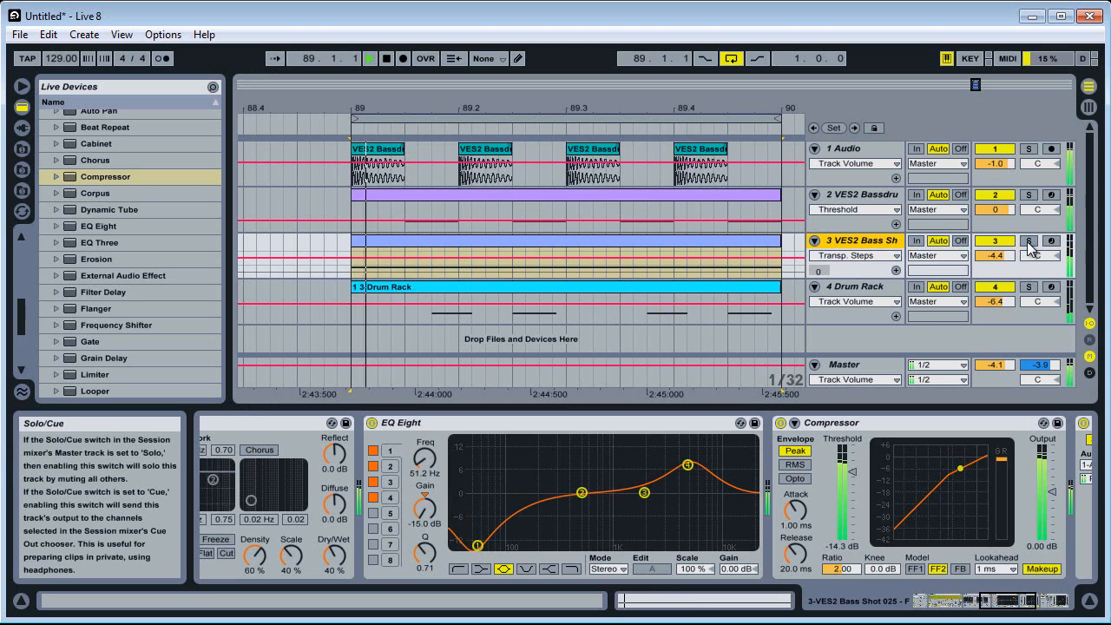
Mute the Drum Rack track, stop playback and reduce the two bass tracks' heights
click(1011, 286)
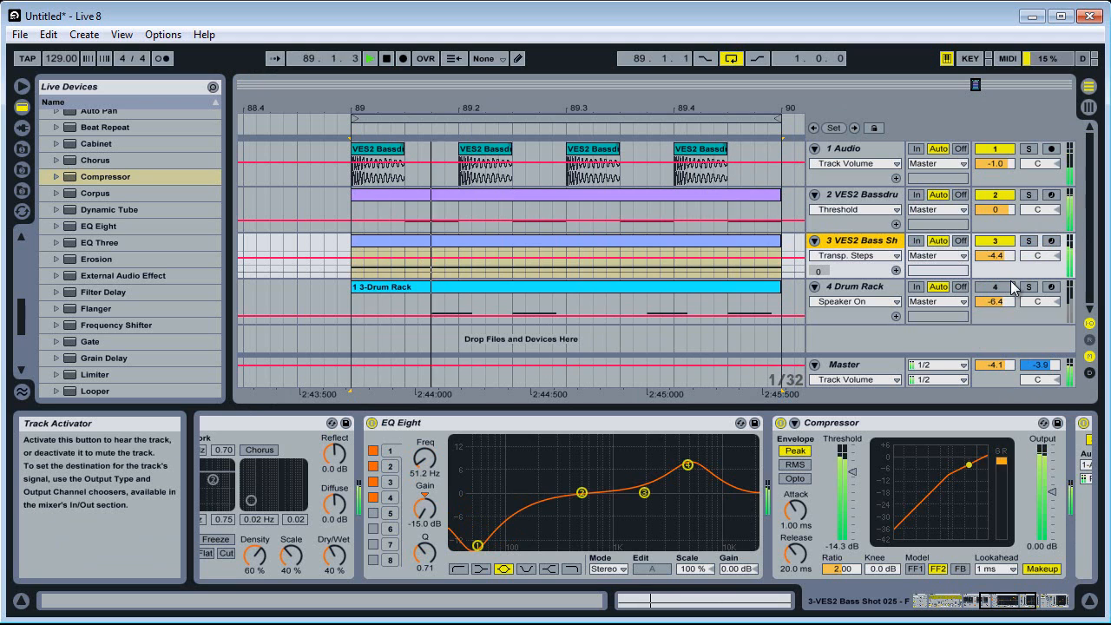
key(space)
drag(1014, 279, 1023, 177)
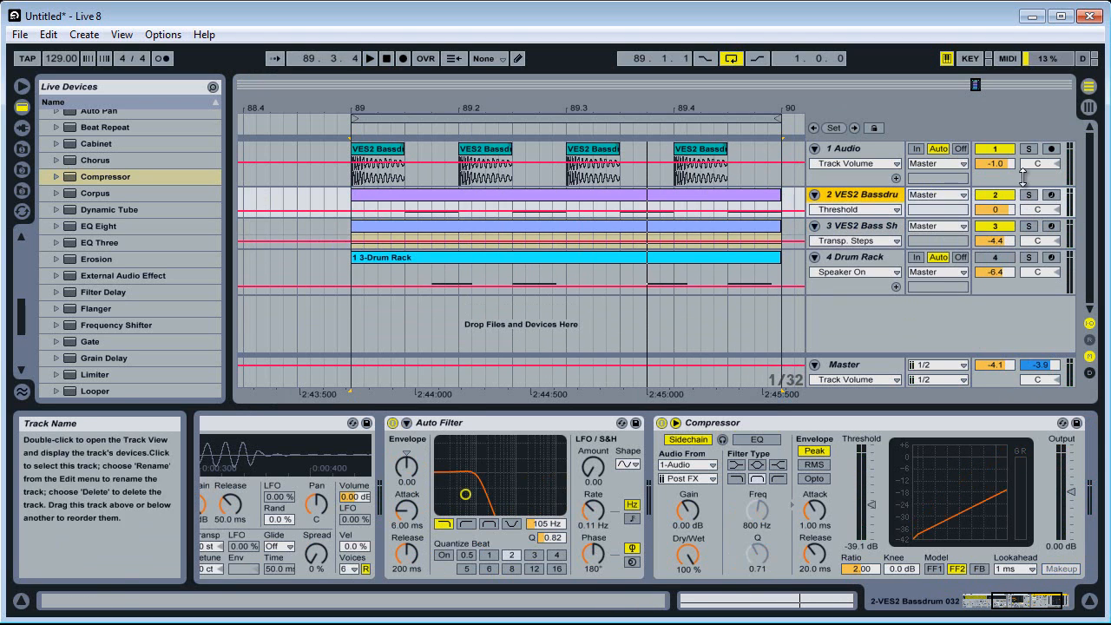
Insert a new audio track below the Drum Rack track and unfold it
click(868, 261)
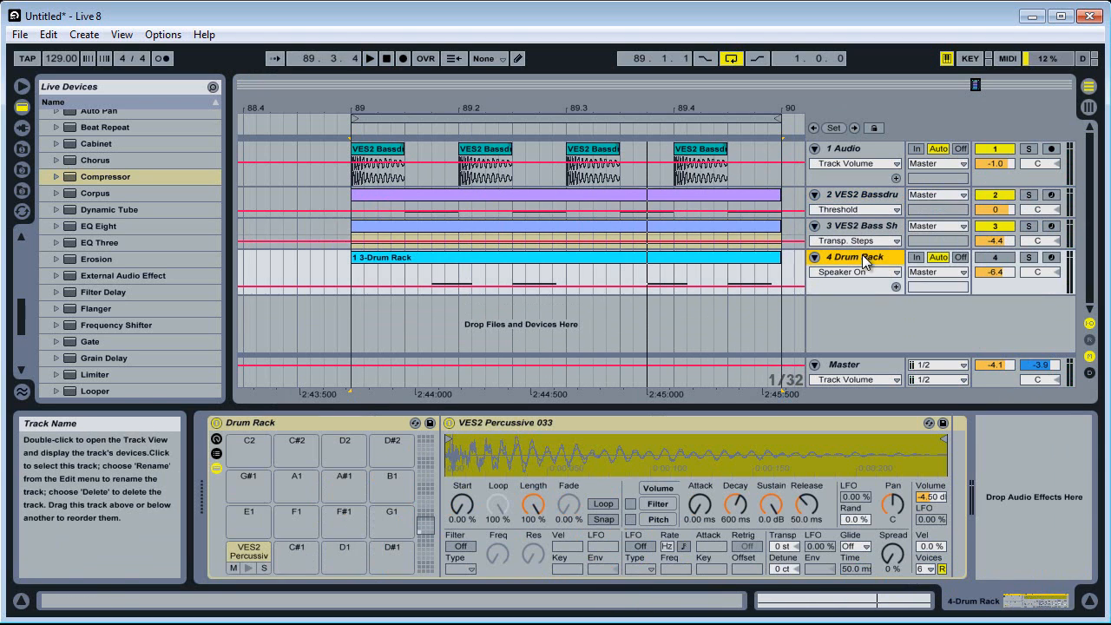
click(1029, 258)
right_click(1015, 293)
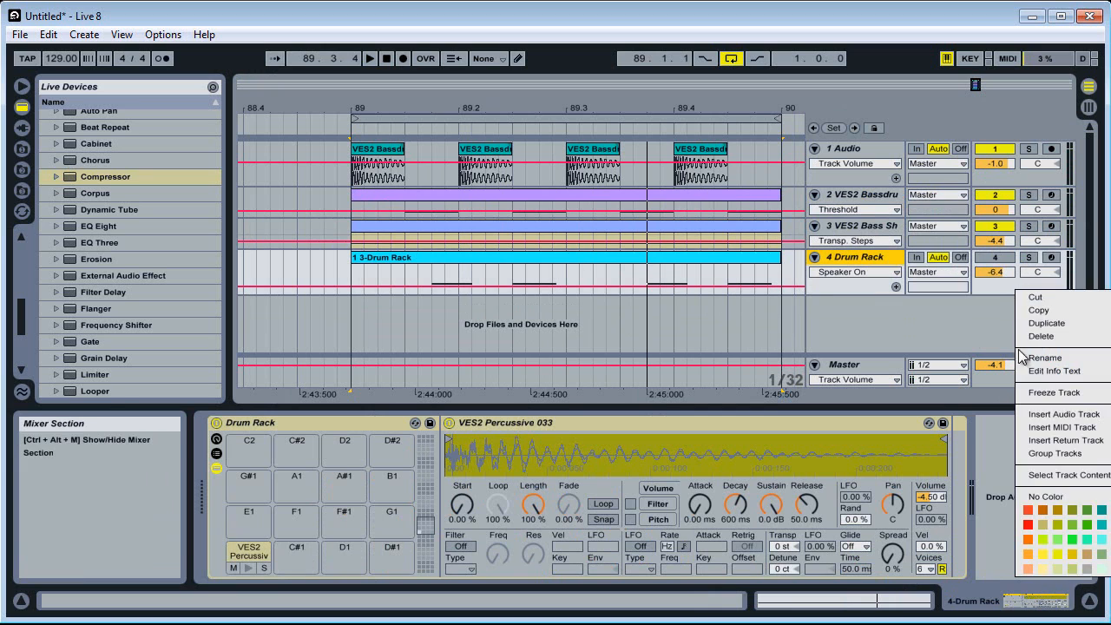
click(1057, 414)
click(814, 307)
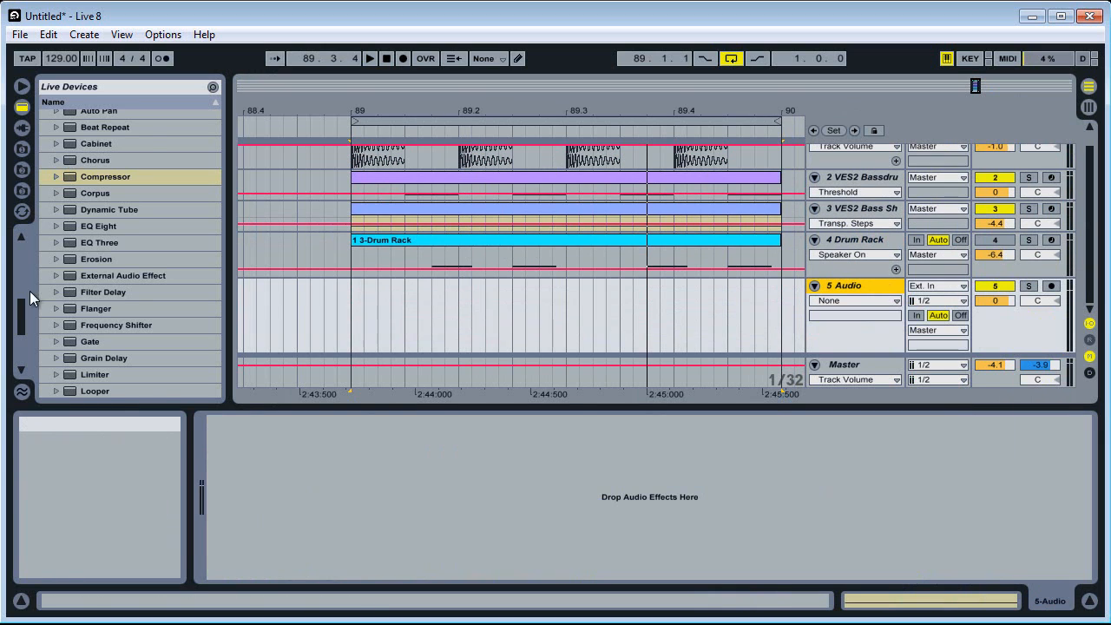
Browse the Vengeance Electroshock 2 library to the VES2 Claps & Snares folder and preview VES2 Claps & Snares 005.wav
scroll(20, 297, up, 3)
click(23, 149)
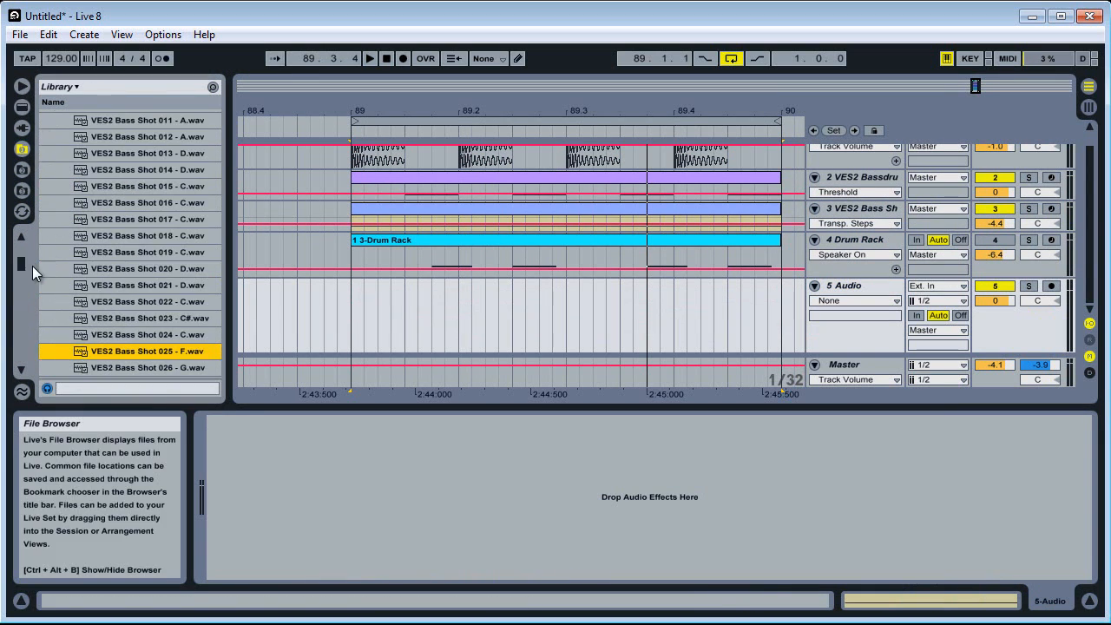
drag(24, 261, 25, 259)
click(57, 291)
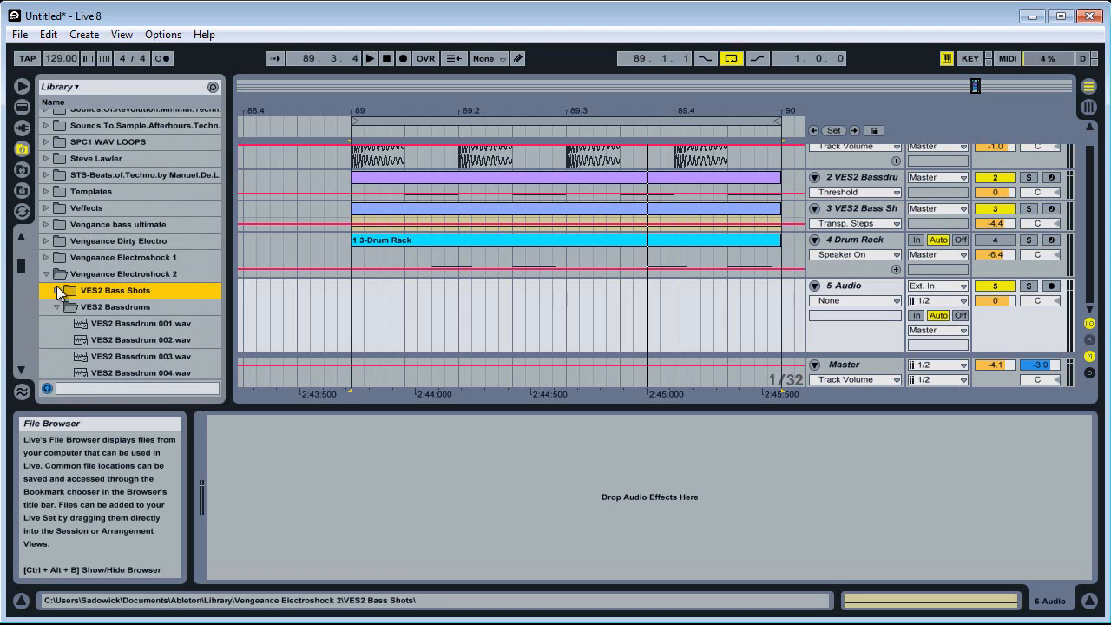
click(56, 306)
scroll(55, 306, down, 3)
click(56, 182)
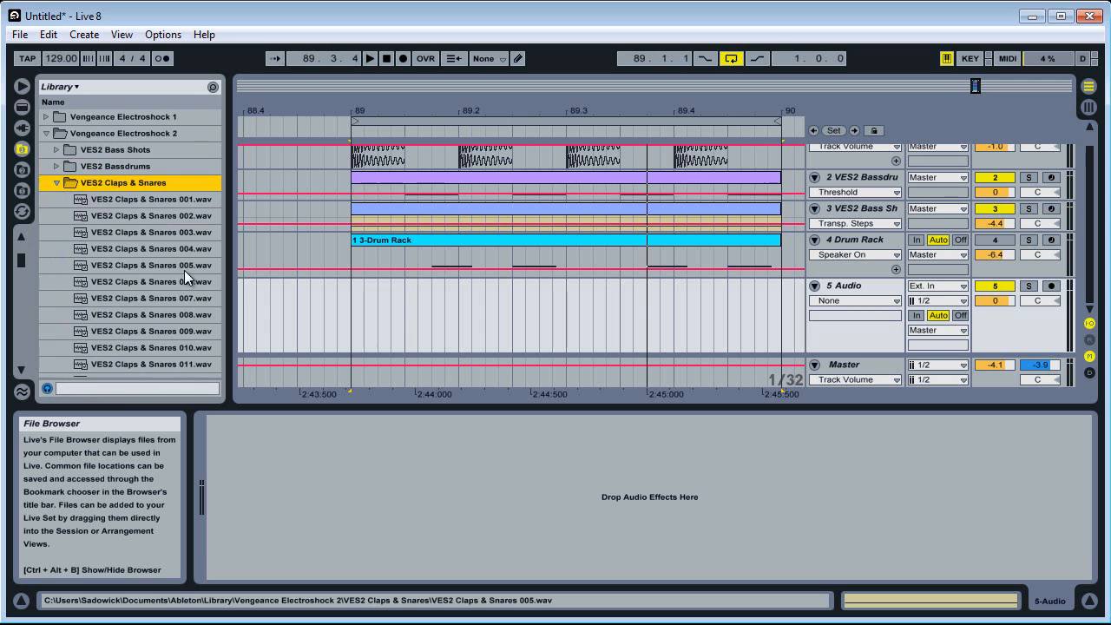
click(118, 263)
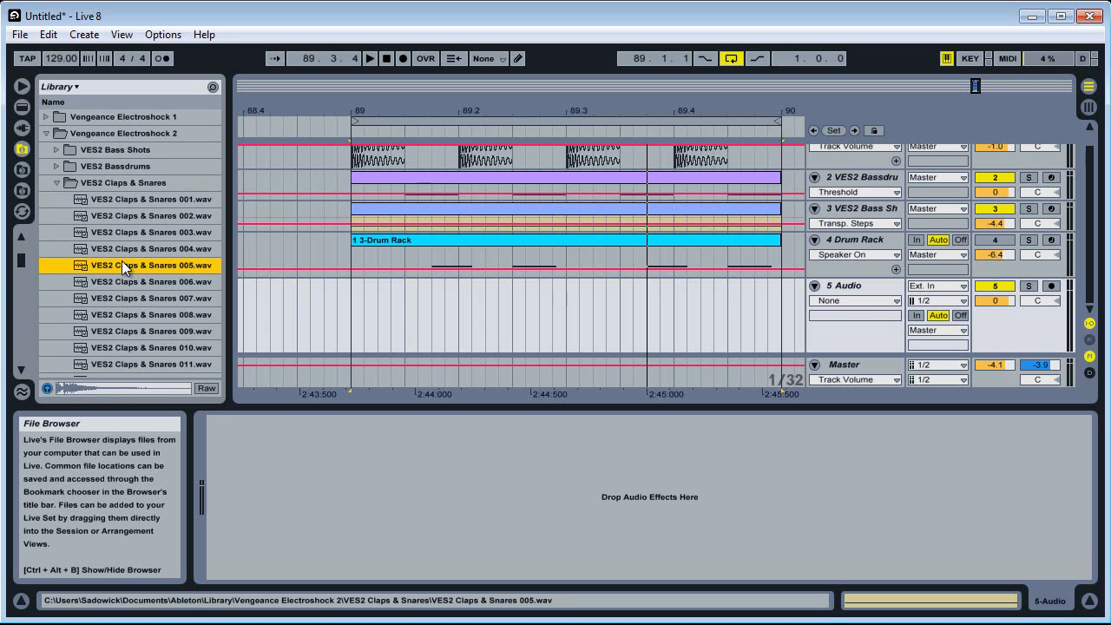
Place VES2 Claps & Snares 005 on beats 2 and 4 of the new audio track and set its volume to -6.4 dB
mouse_move(450, 308)
mouse_down()
mouse_move(473, 299)
mouse_move(460, 300)
mouse_up()
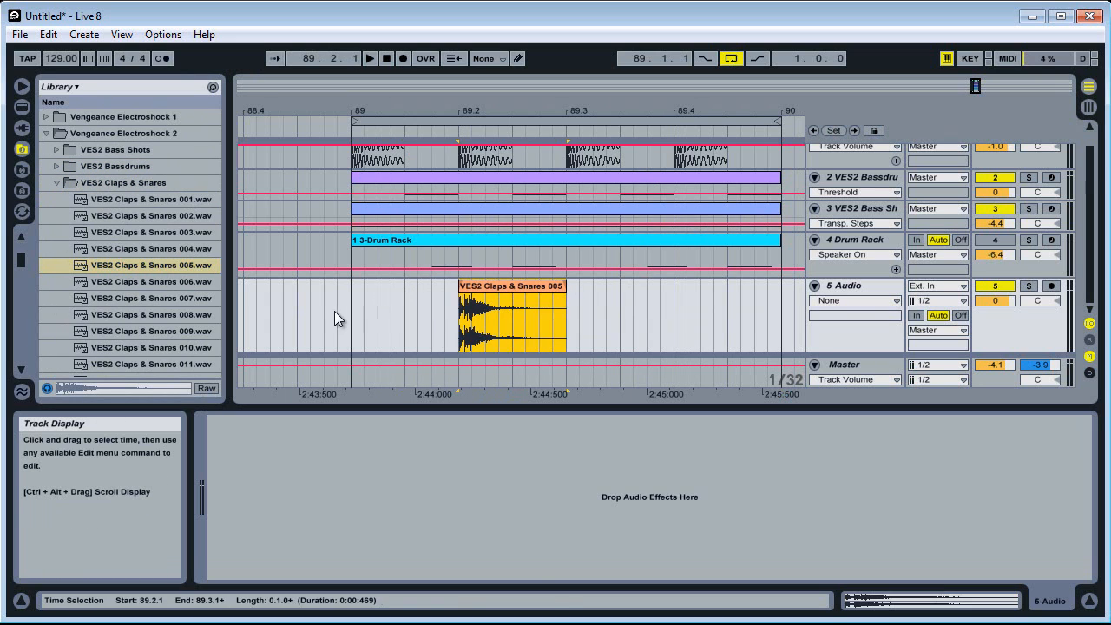
drag(335, 311, 567, 325)
key(ctrl+d)
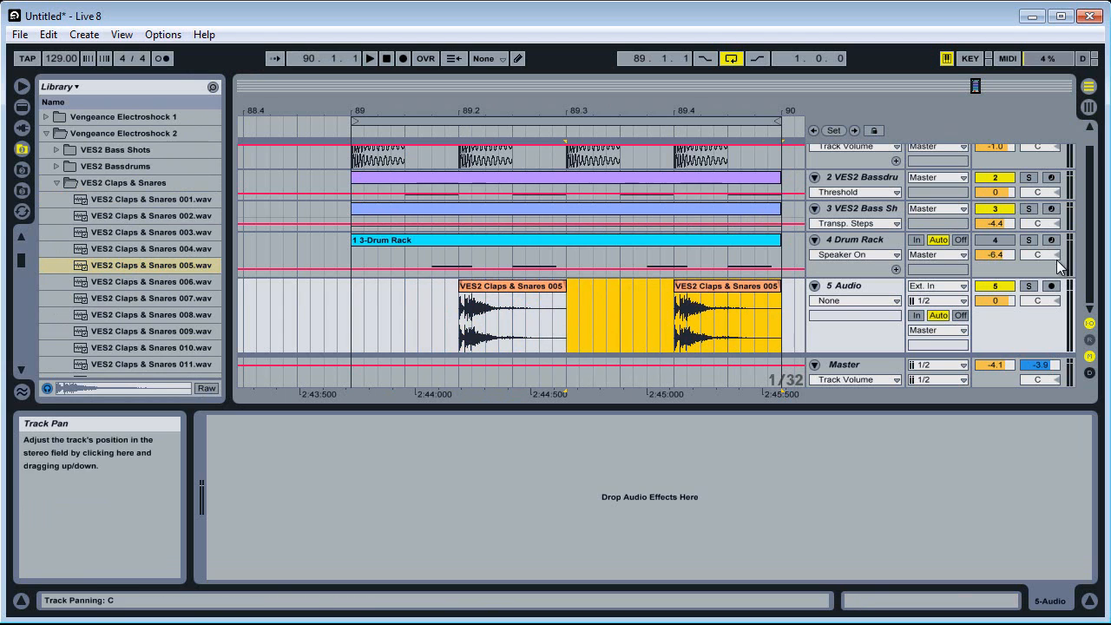
key(space)
drag(998, 301, 999, 306)
Stop playback and shift both clap clips together slightly earlier so they start just ahead of beats 2 and 4
drag(780, 345, 463, 334)
key(space)
drag(457, 116, 488, 203)
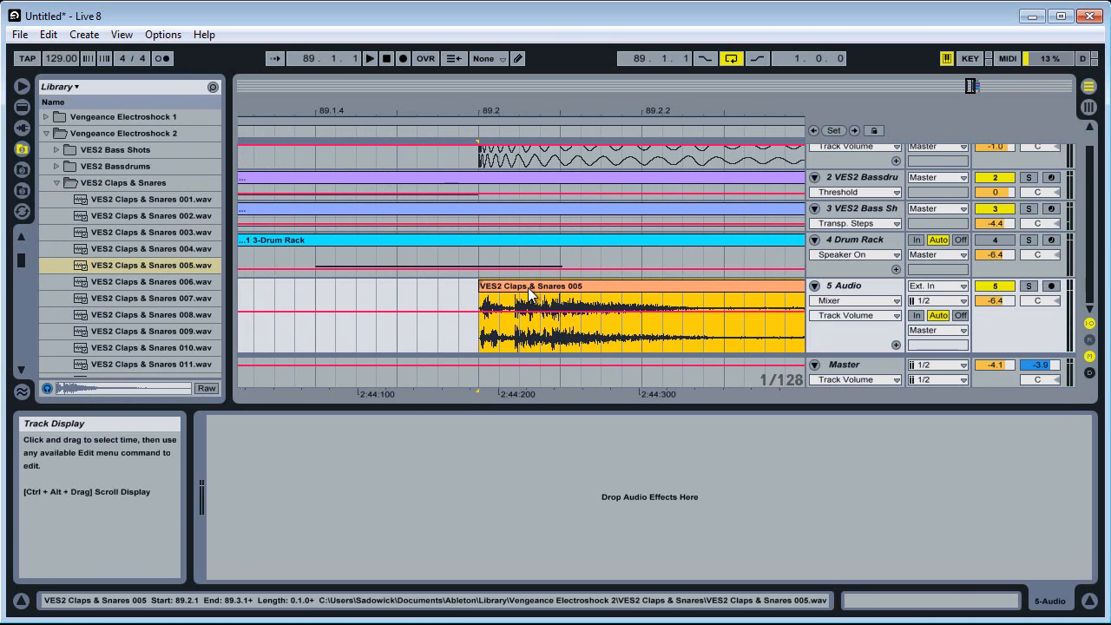
drag(532, 289, 492, 305)
Play the loop and lower the clap track's volume to -8.5 dB
key(space)
drag(491, 106, 487, 110)
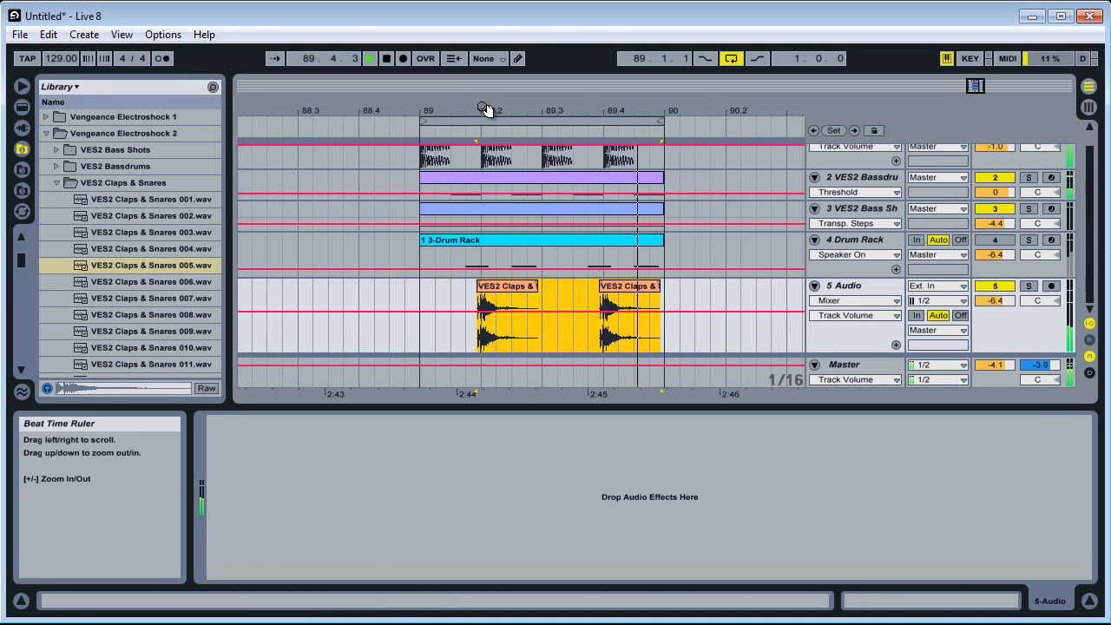
drag(1009, 302, 1009, 314)
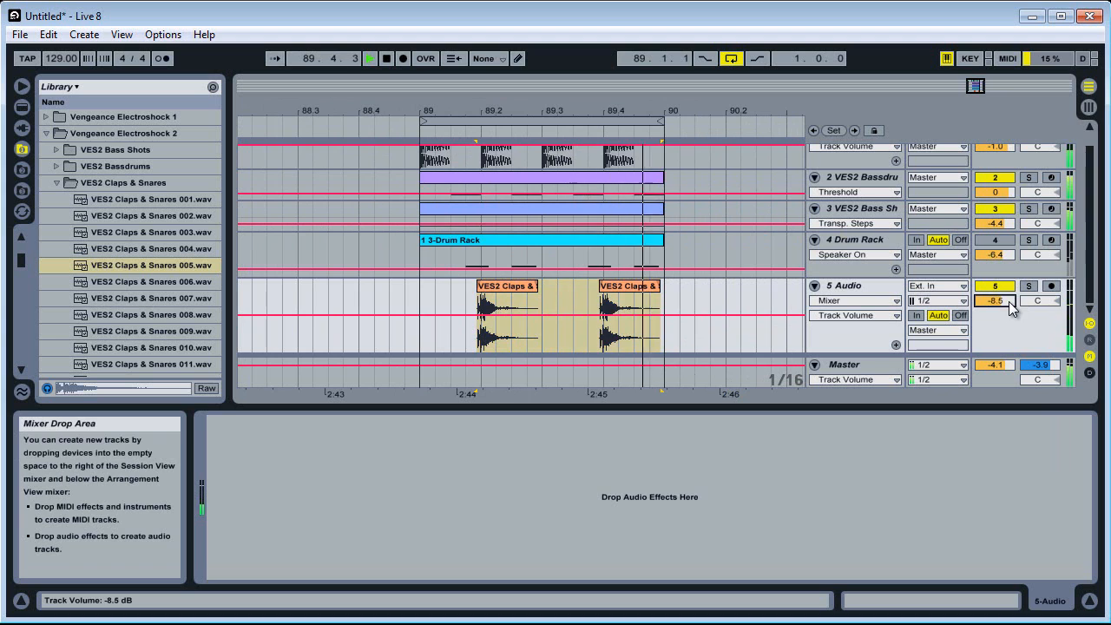
Set the transpose Steps of the bass shot track's Arpeggiator to 1 and play the loop to check its device chain
drag(1007, 354, 1010, 258)
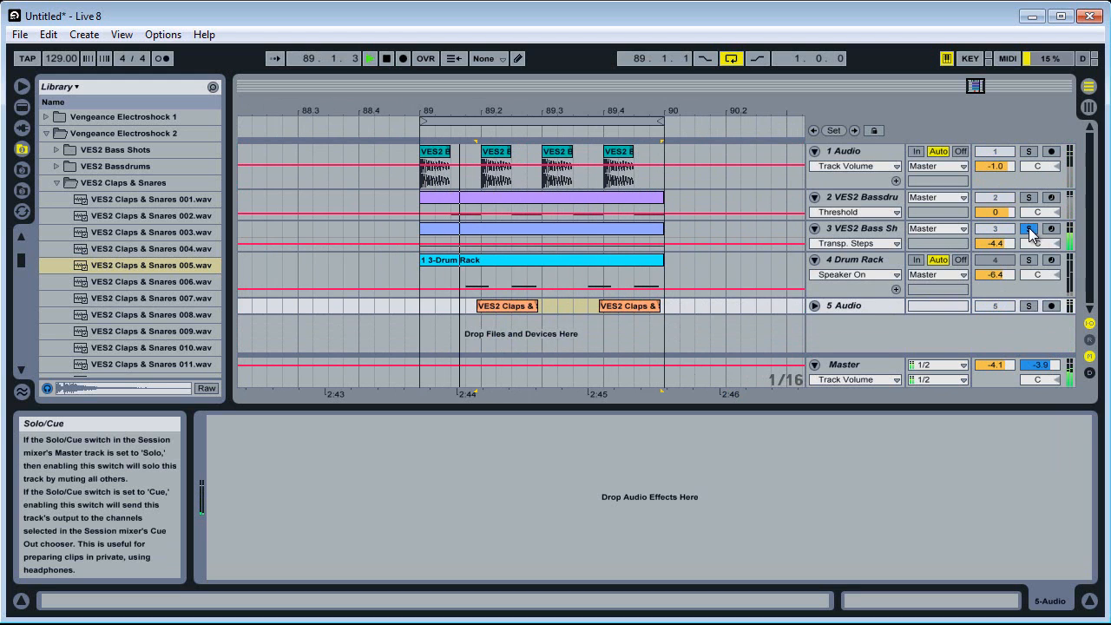
click(898, 229)
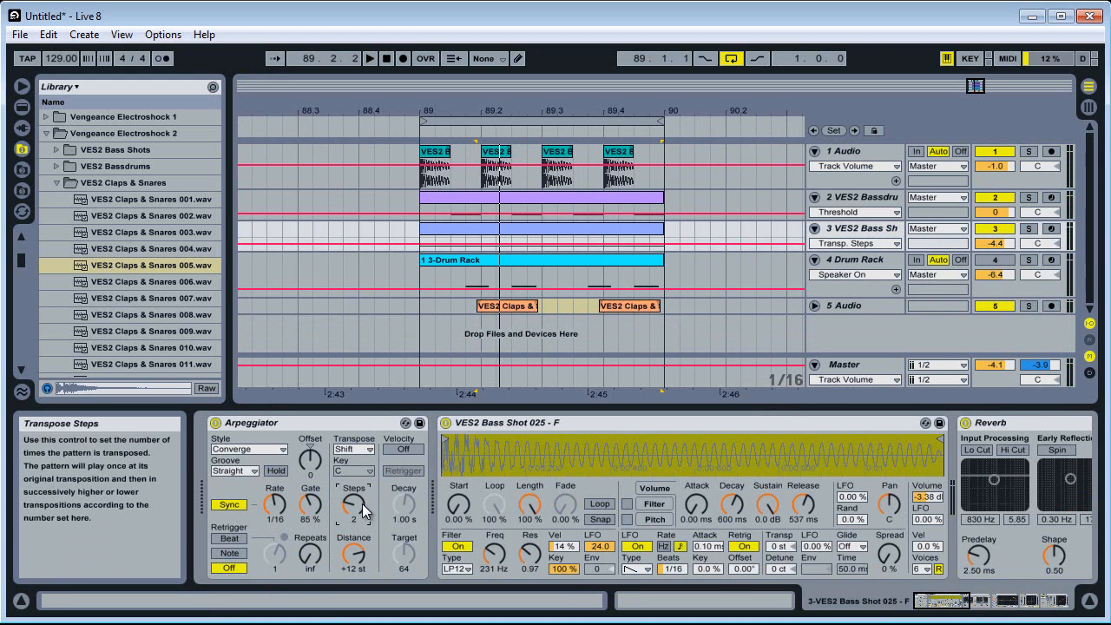
drag(361, 506, 362, 521)
key(space)
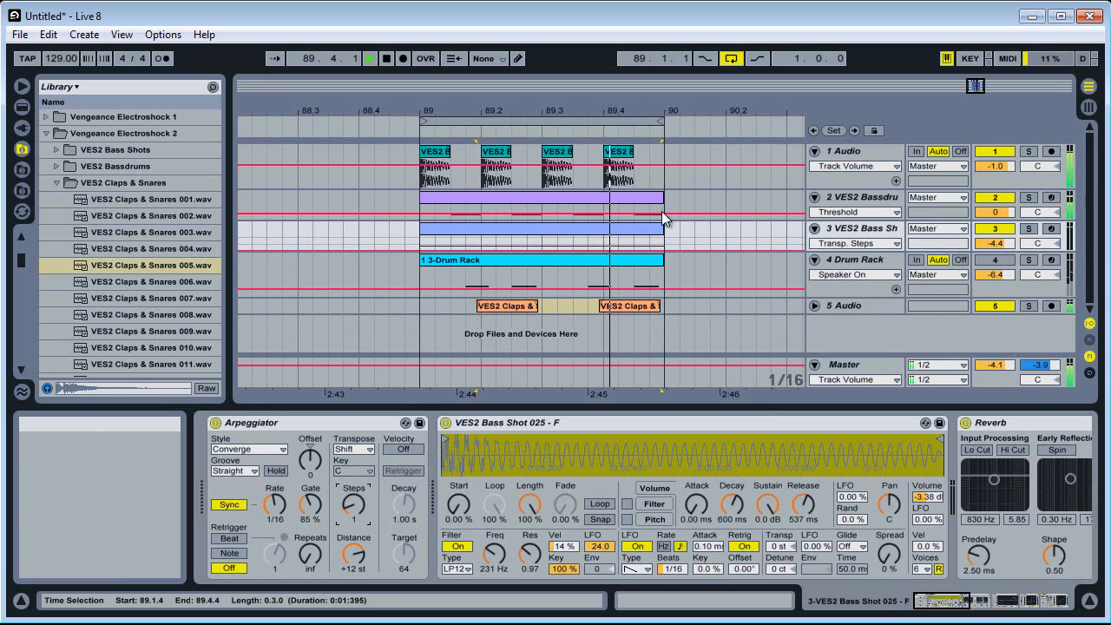
click(607, 235)
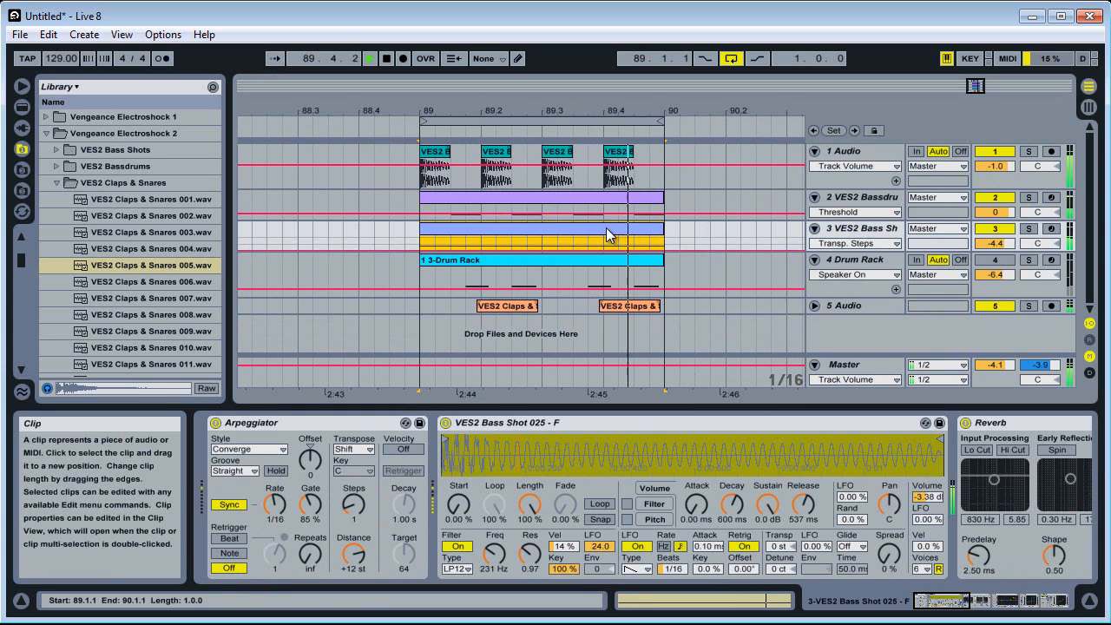
drag(955, 601, 1014, 617)
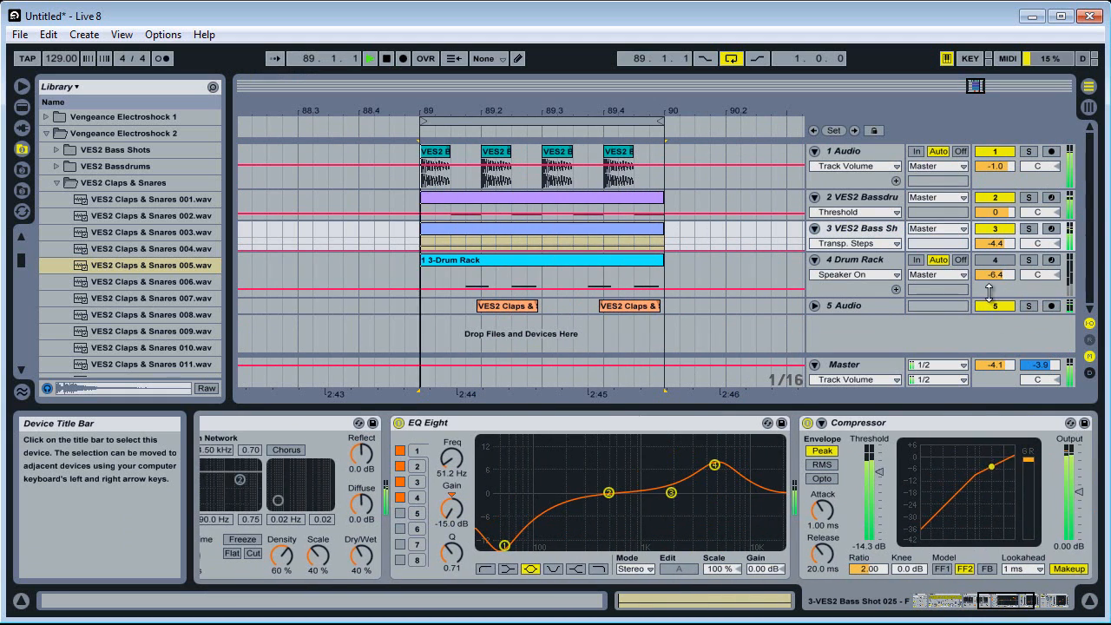
Reactivate the Drum Rack track, set its volume to -7.1 dB and stop playback
drag(990, 294, 999, 275)
click(997, 262)
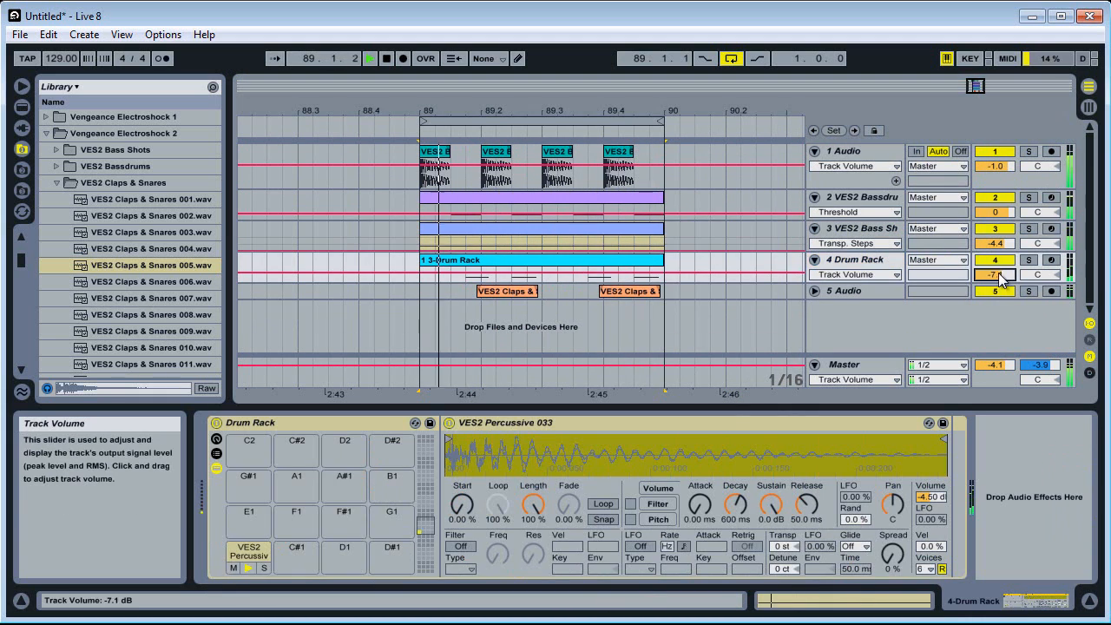
key(space)
Insert a new audio track below the clap track
right_click(881, 296)
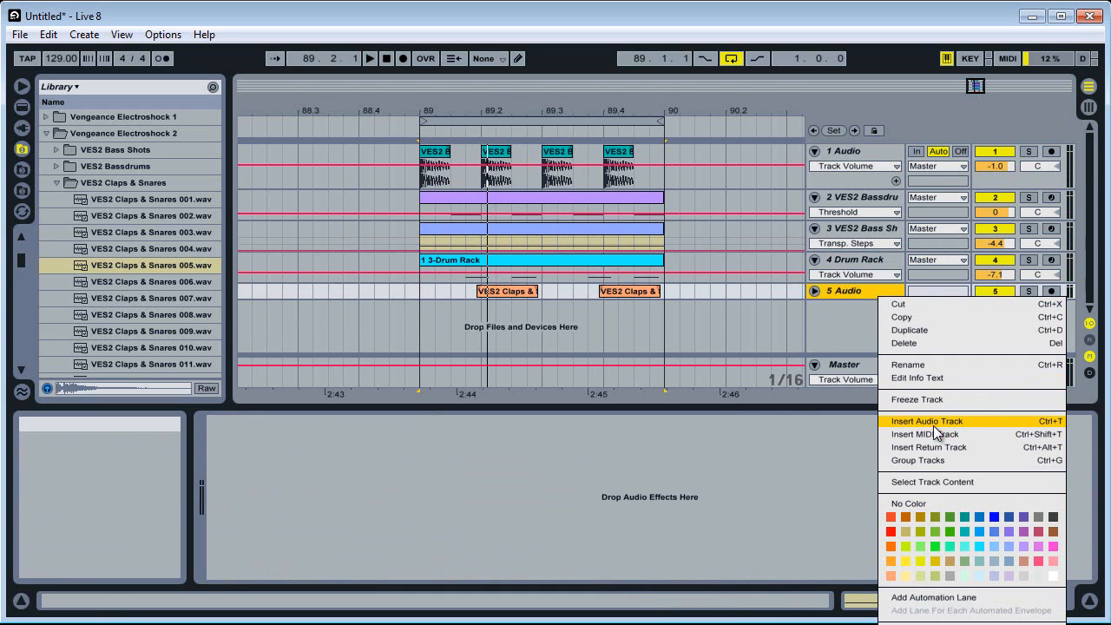
click(934, 424)
click(855, 300)
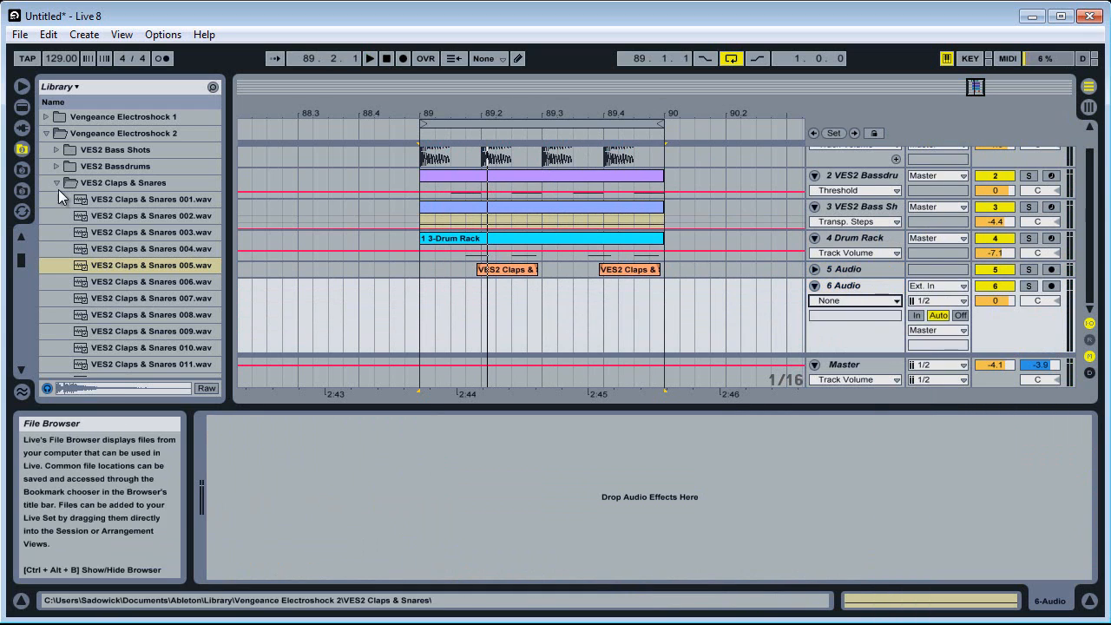
Browse to the VES2 Open Hihat folder inside VES2 Cymbals and preview VES2 Open Hihat 008 and 009
click(56, 185)
click(57, 198)
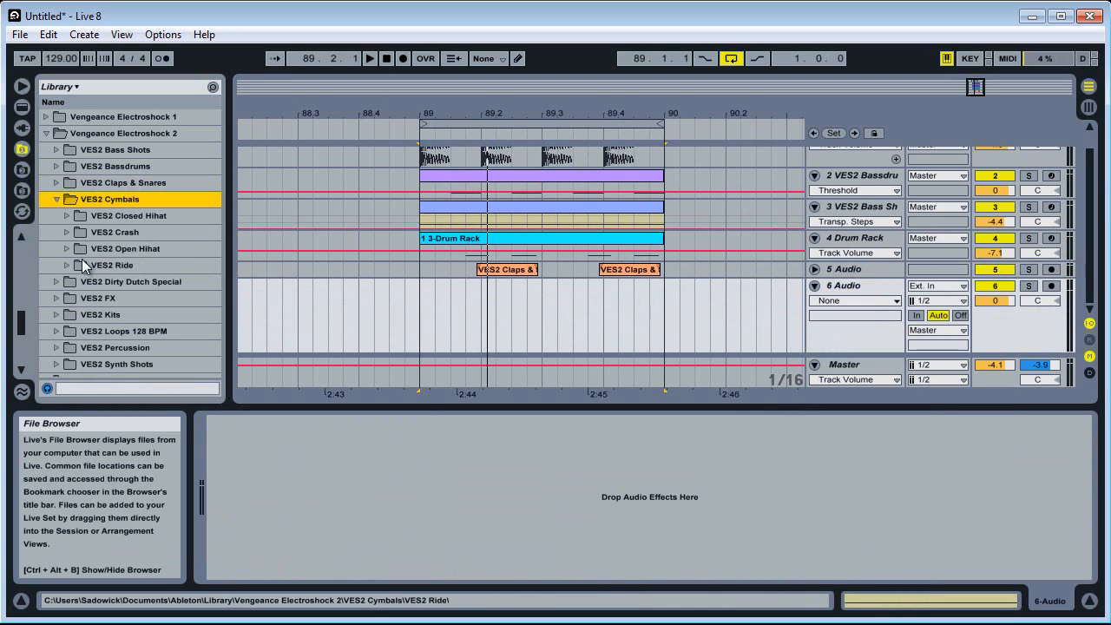
click(67, 248)
scroll(144, 275, down, 3)
click(143, 271)
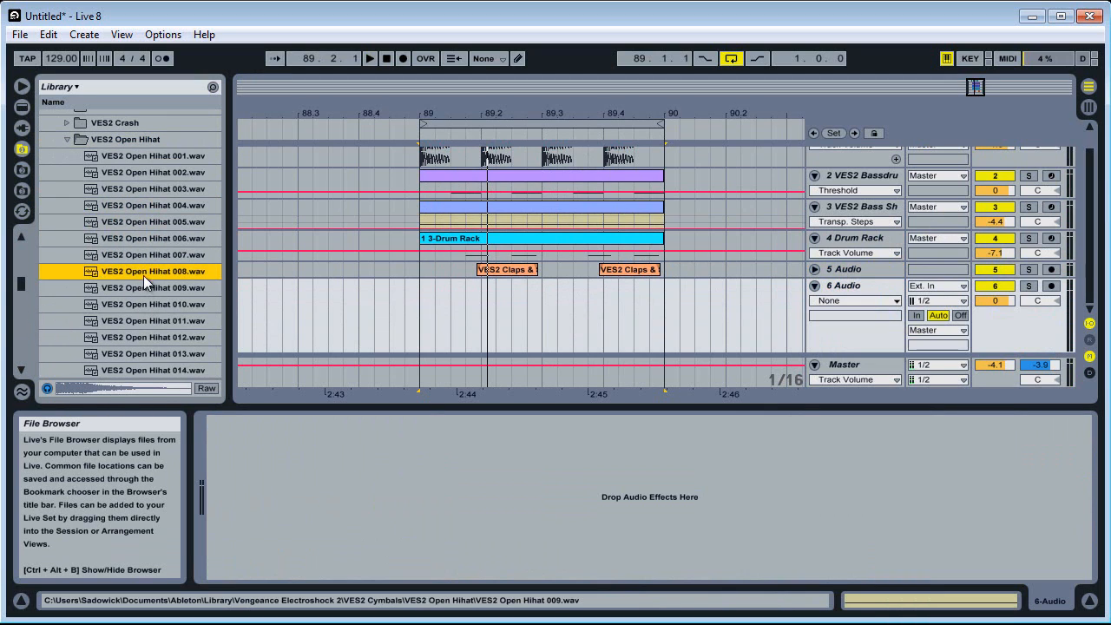
click(138, 288)
Place an eighth-note VES2 Open Hihat 009 clip on all four offbeats of the bar and set the track volume to -3.3 dB
drag(138, 288, 469, 330)
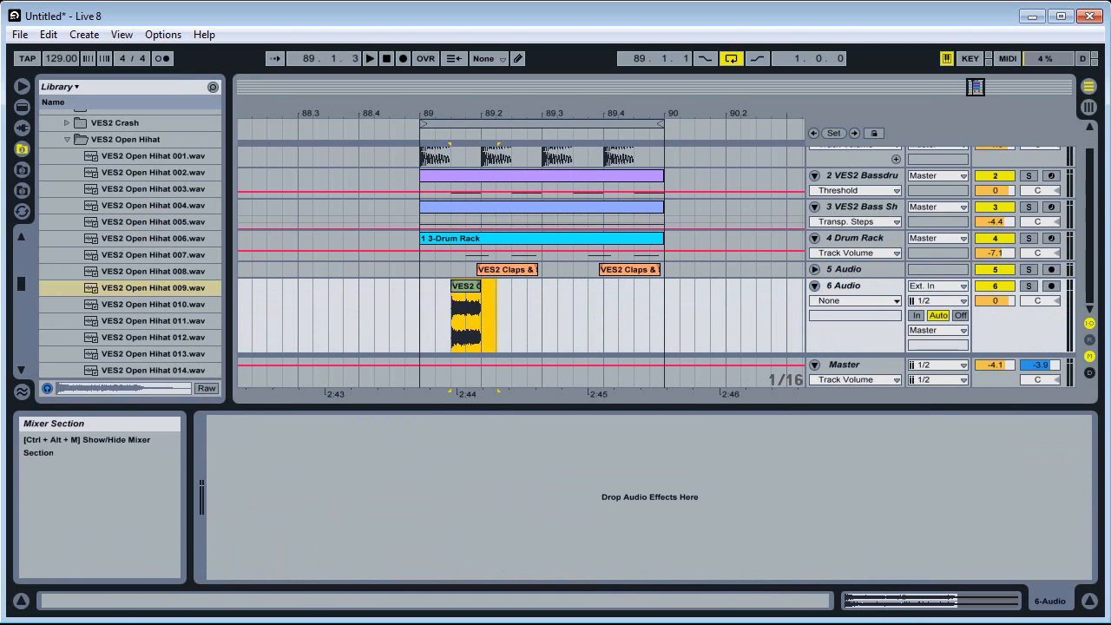
drag(997, 301, 997, 312)
drag(420, 332, 481, 324)
key(ctrl+d)
key(ctrl+d)
key(ctrl+d)
click(428, 332)
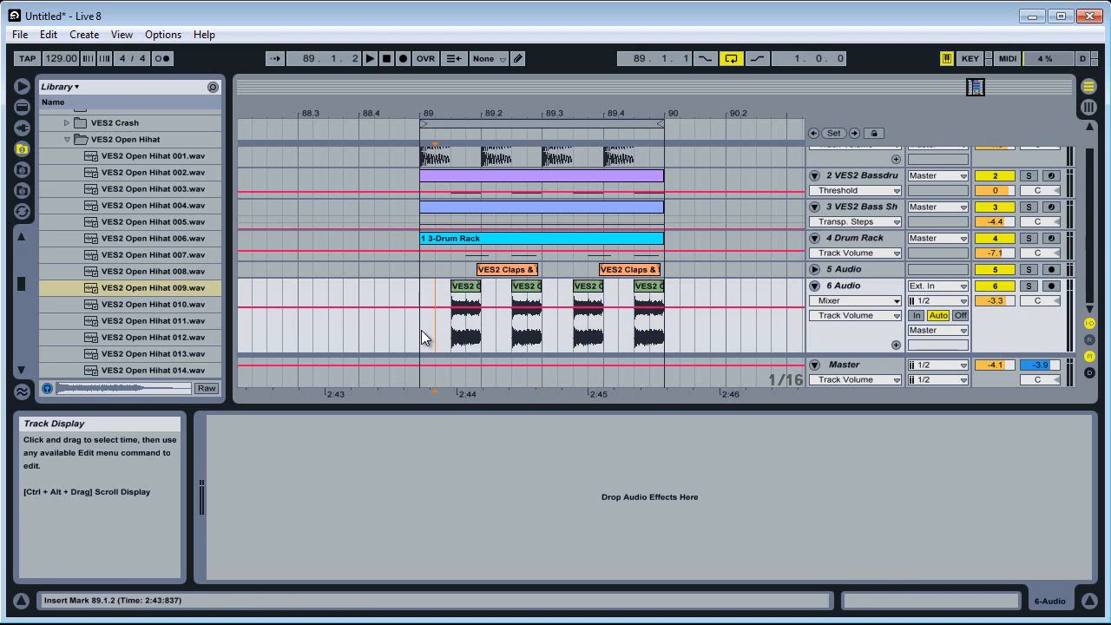
Play the loop, lower the open hi-hat track's volume to -9.2 dB and stop playback
key(space)
drag(994, 301, 1099, 261)
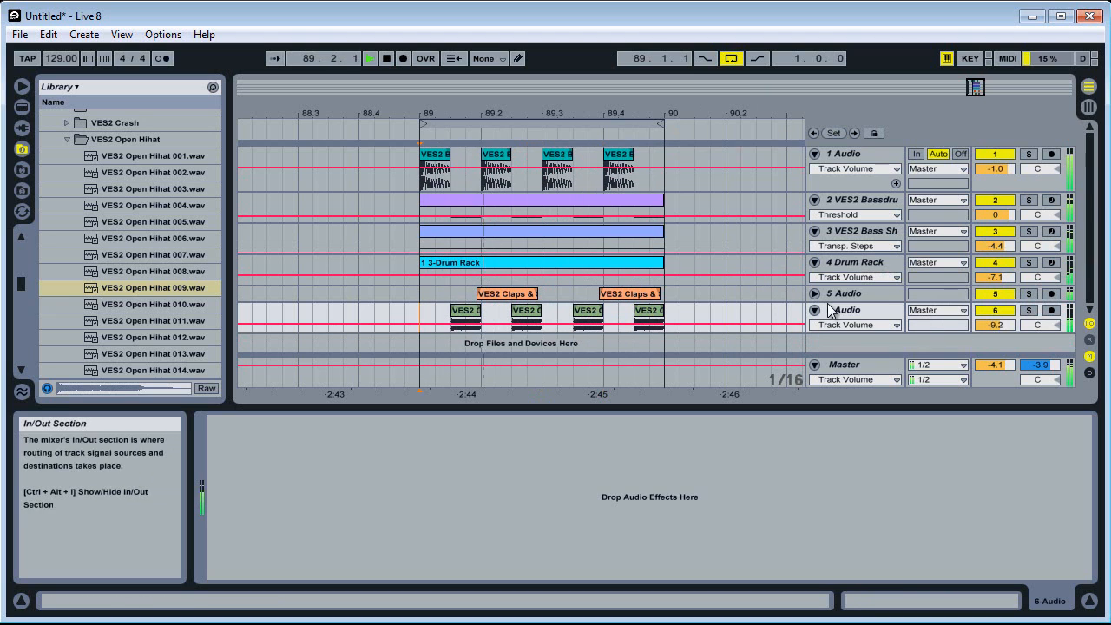
key(space)
Add a Ping Pong Delay to the open hi-hat track with Dry/Wet at 40 % and audition it in the loop
click(858, 311)
click(973, 600)
click(1055, 604)
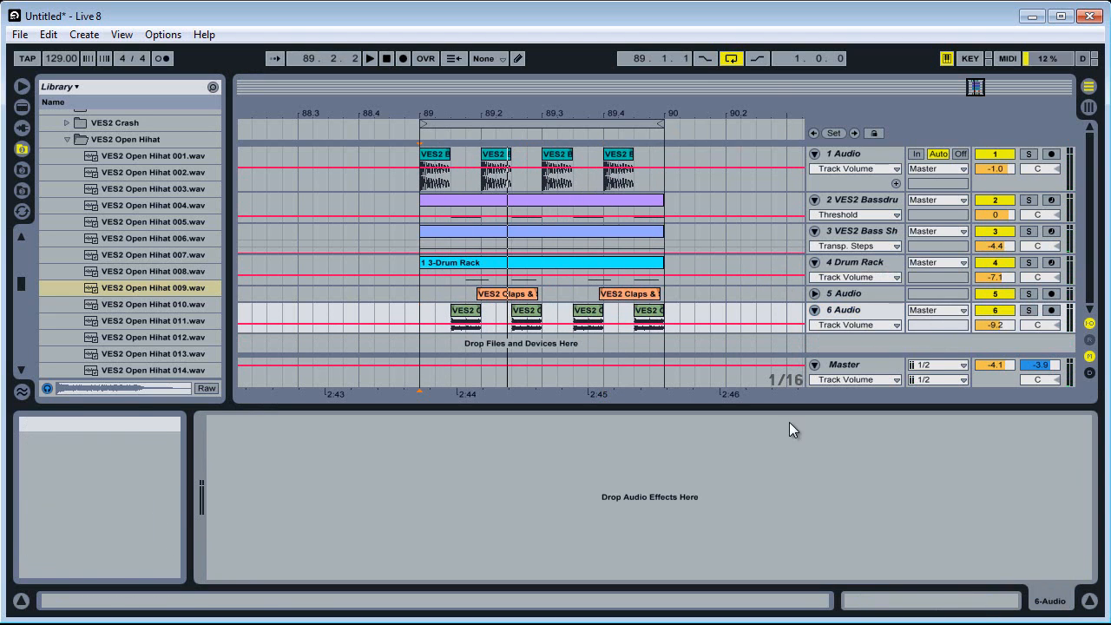
click(872, 310)
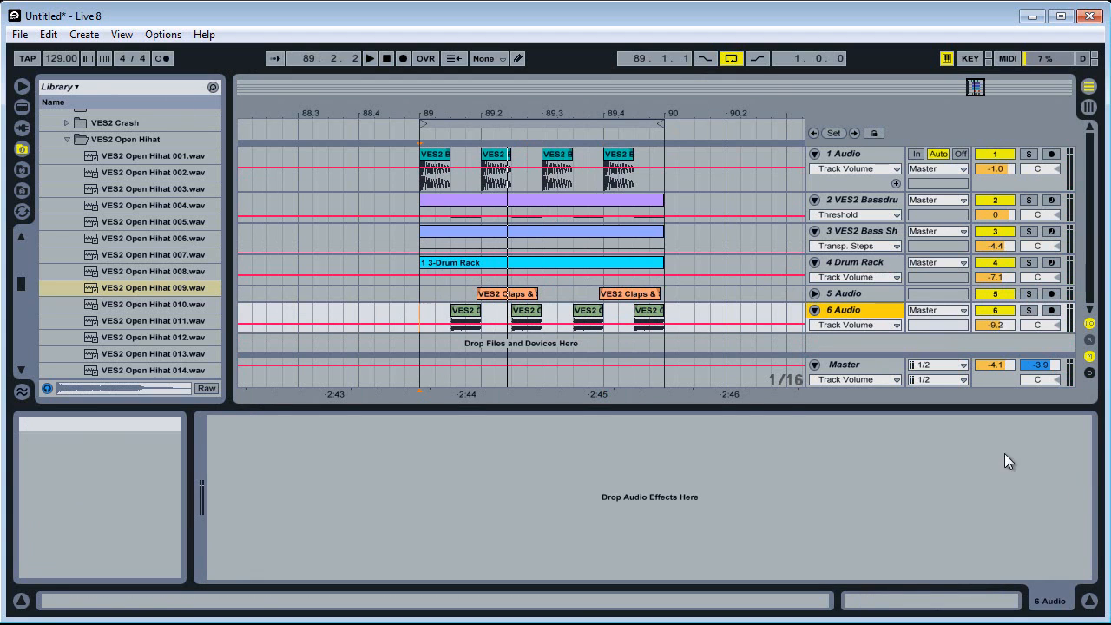
click(21, 107)
scroll(72, 318, down, 3)
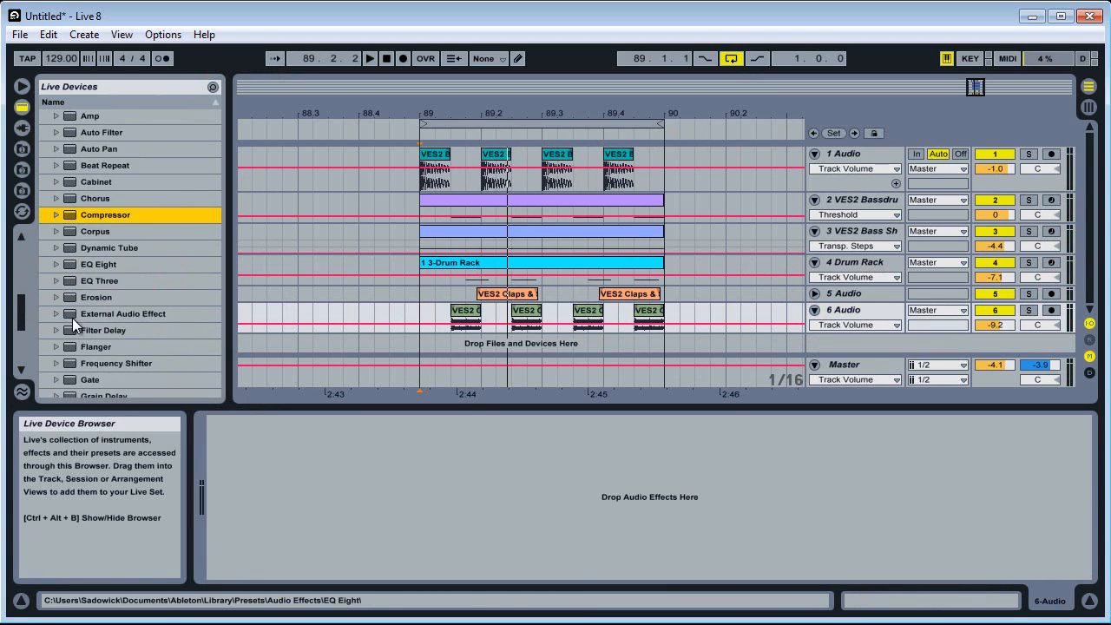
scroll(87, 343, down, 3)
drag(114, 310, 292, 566)
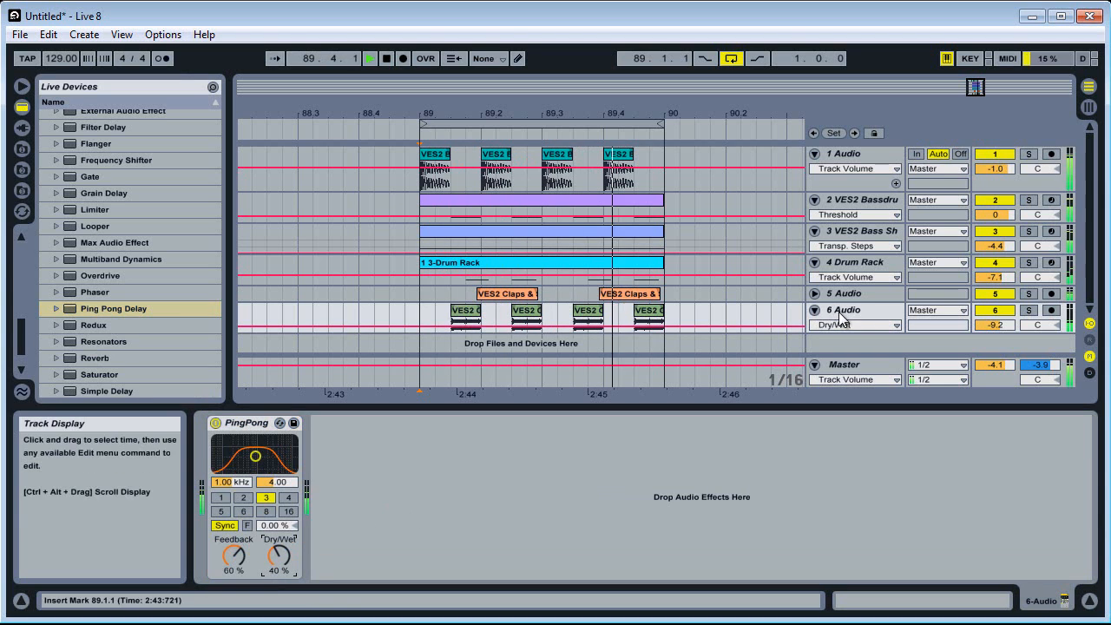
key(space)
Copy the sidechain Compressor from the VES2 Bassdrum bass track and paste it after the Ping Pong Delay on the hi-hat track
click(860, 200)
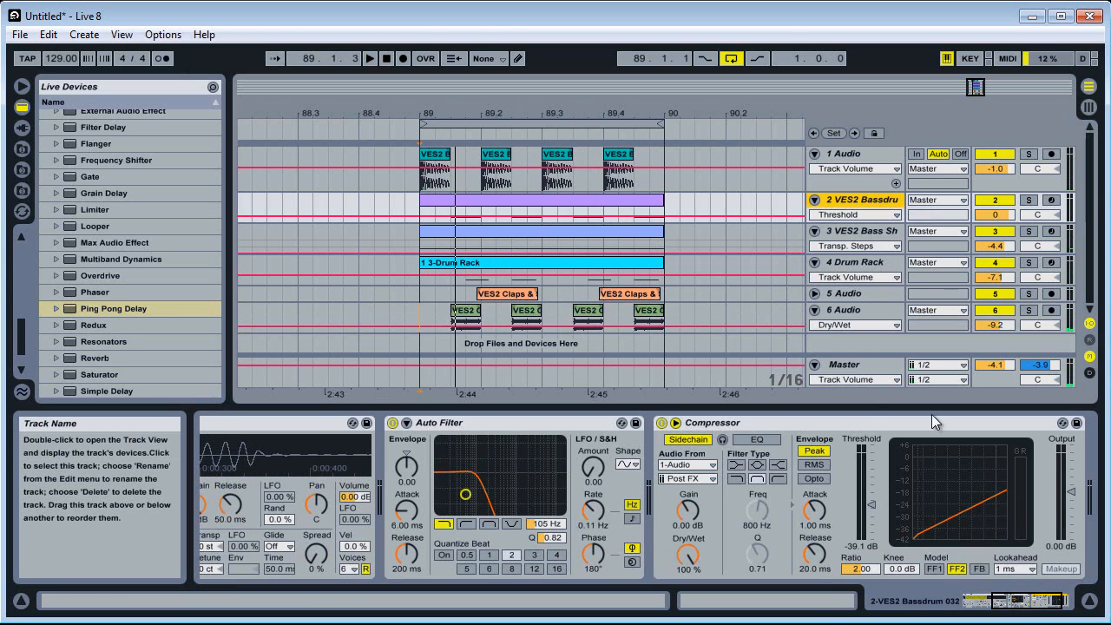
click(877, 423)
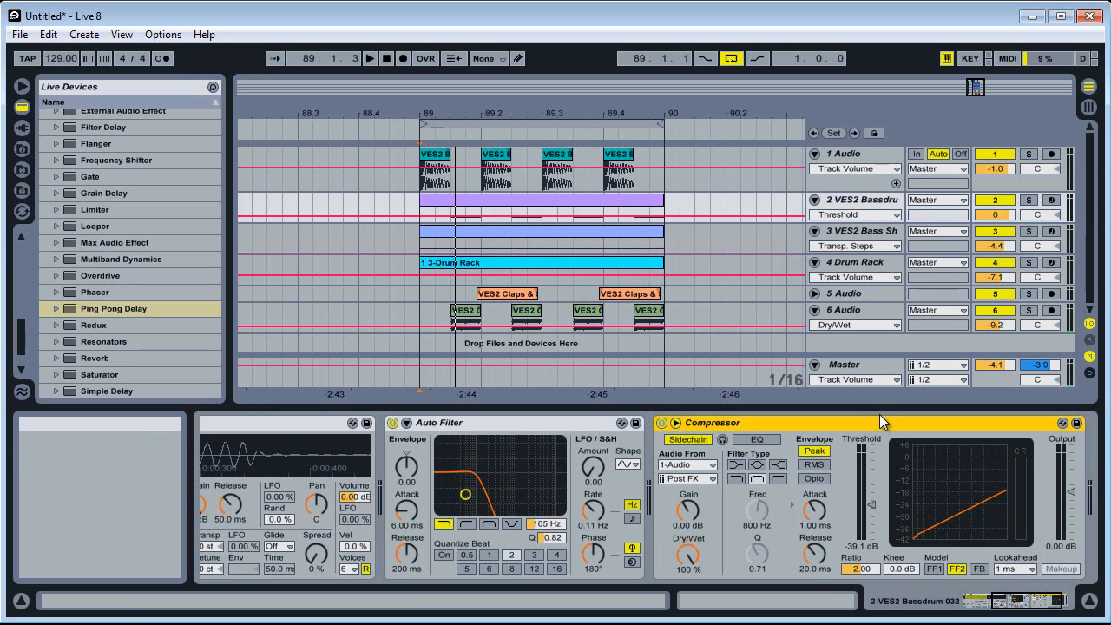
click(855, 314)
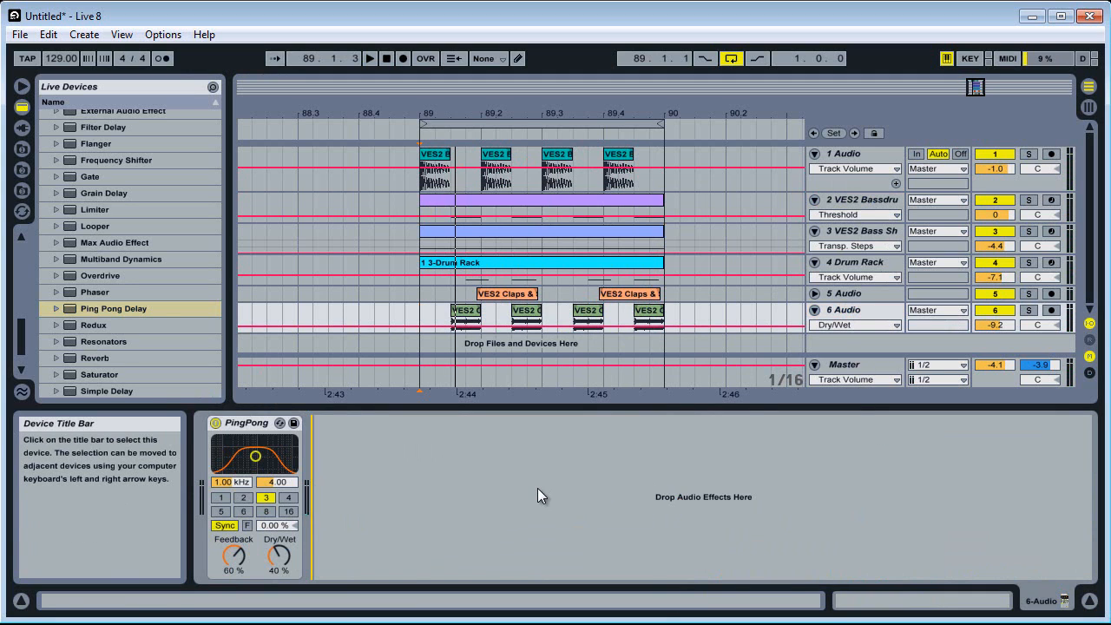
key(ctrl+v)
With the loop playing, set the hi-hat Compressor's threshold to -22.1 dB and the track volume to -10.2 dB
key(space)
drag(528, 507, 528, 484)
click(999, 324)
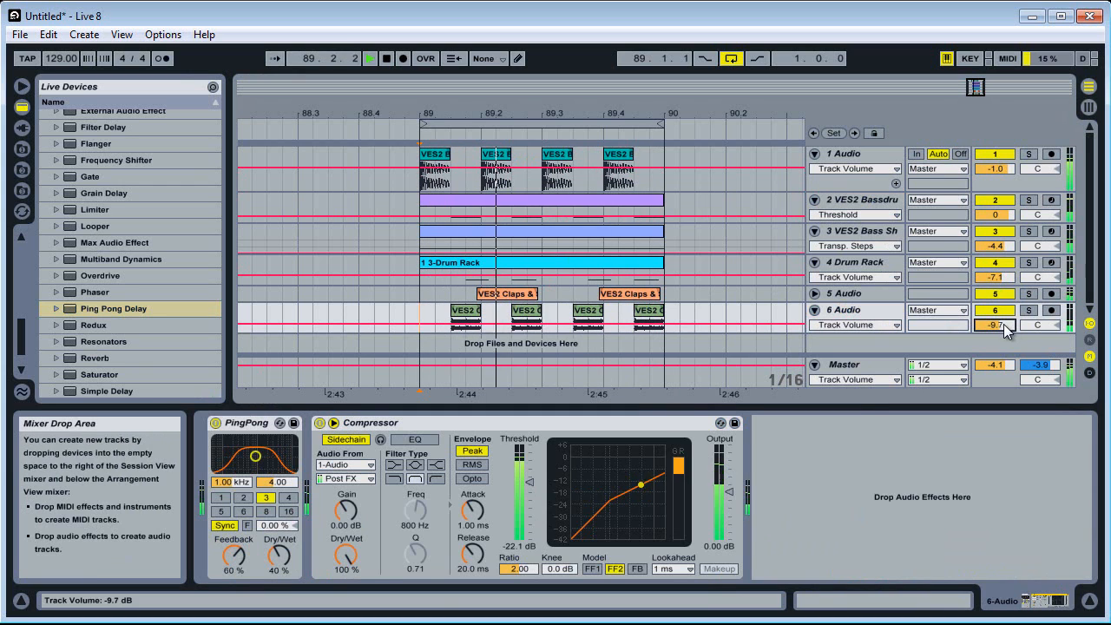
Add a Reverb to the clap track and set its Dry/Wet to 32 % while the loop plays
click(856, 298)
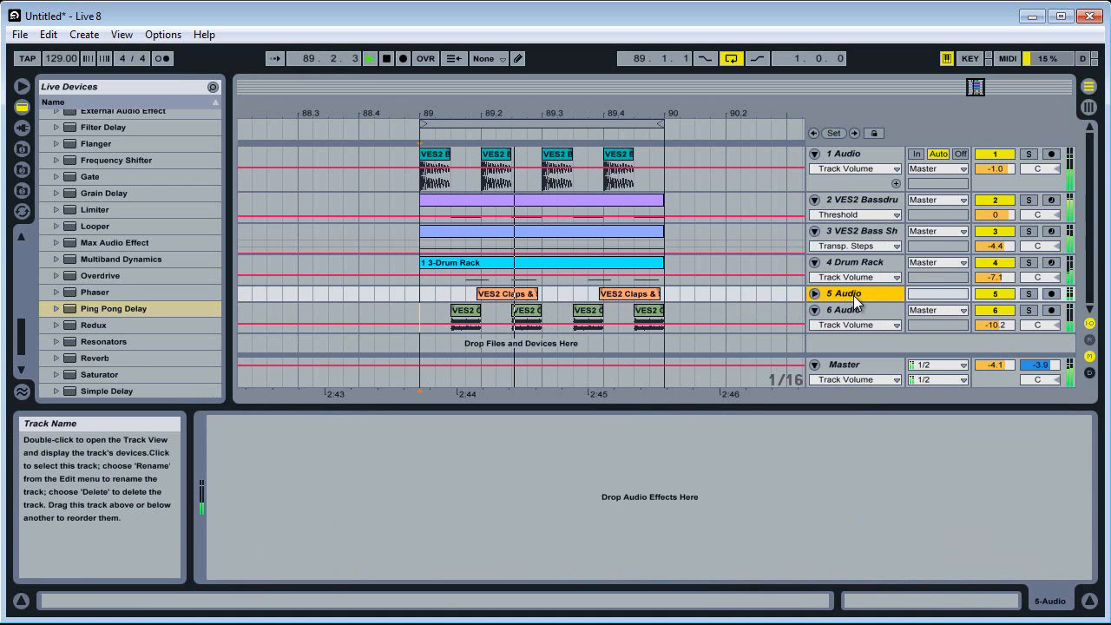
click(863, 265)
click(863, 291)
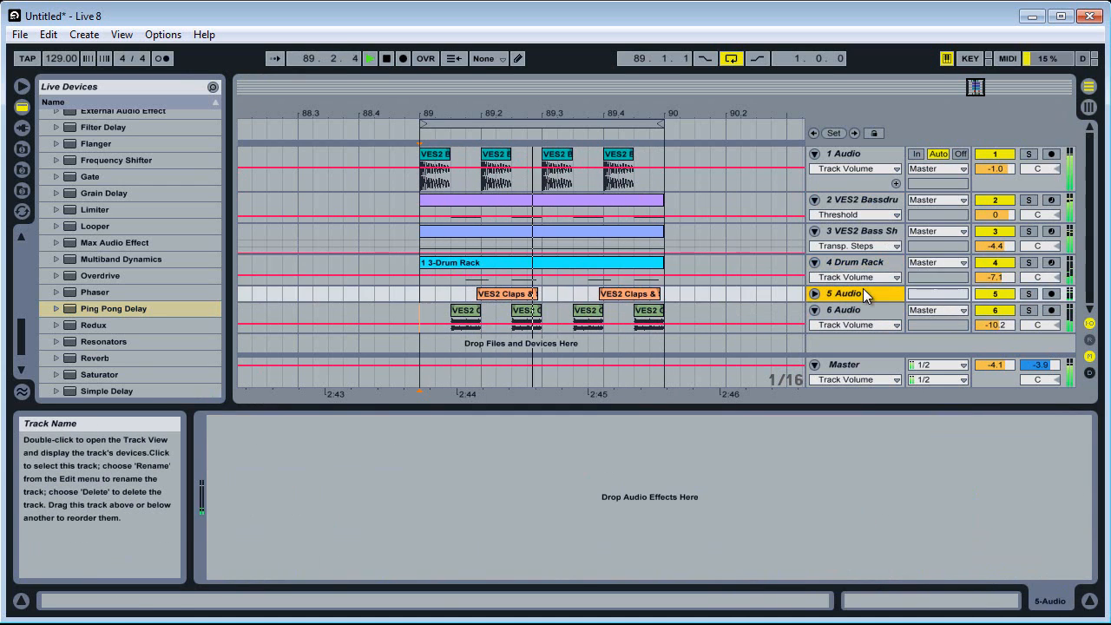
key(space)
drag(96, 358, 425, 512)
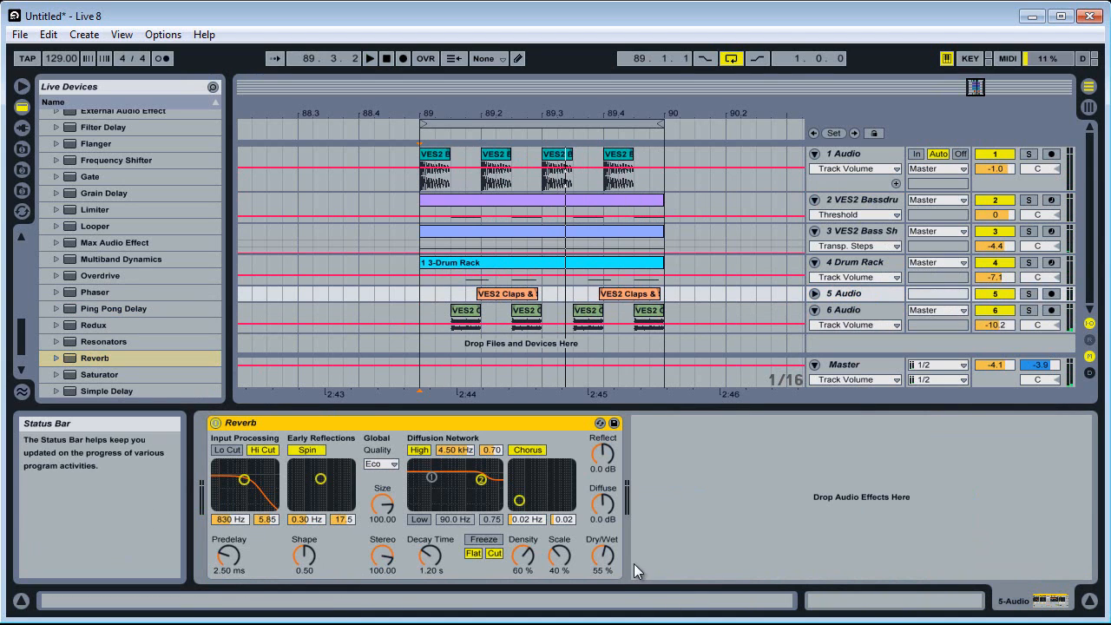
key(space)
drag(603, 555, 604, 575)
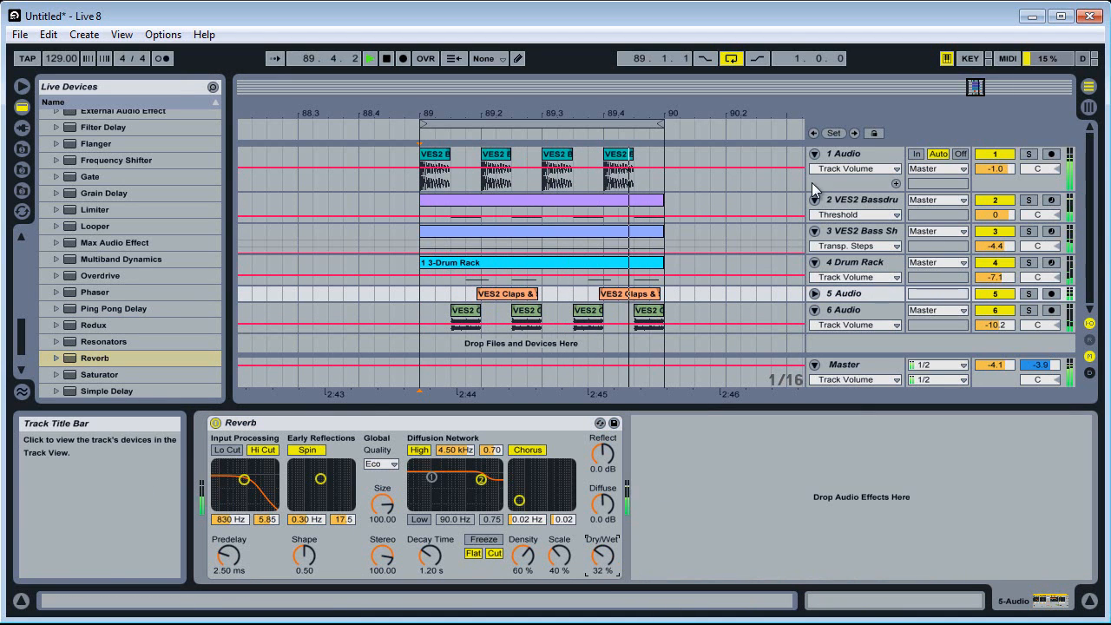
Solo the bass shot track and insert an Amp between its Reverb and EQ Eight
click(1029, 231)
click(926, 246)
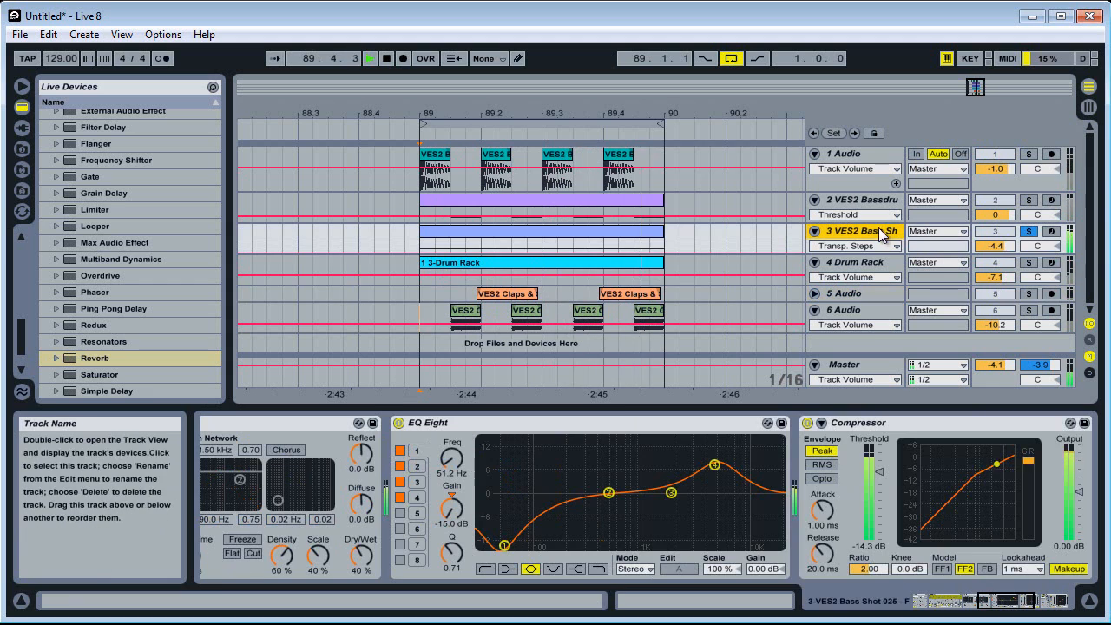
click(1006, 605)
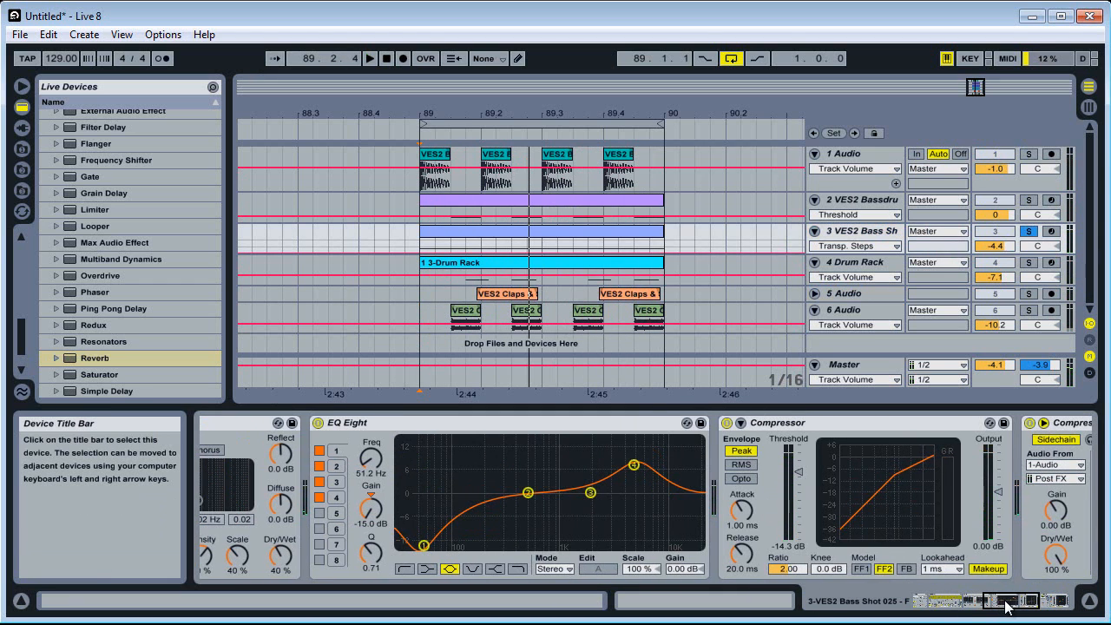
scroll(64, 235, up, 5)
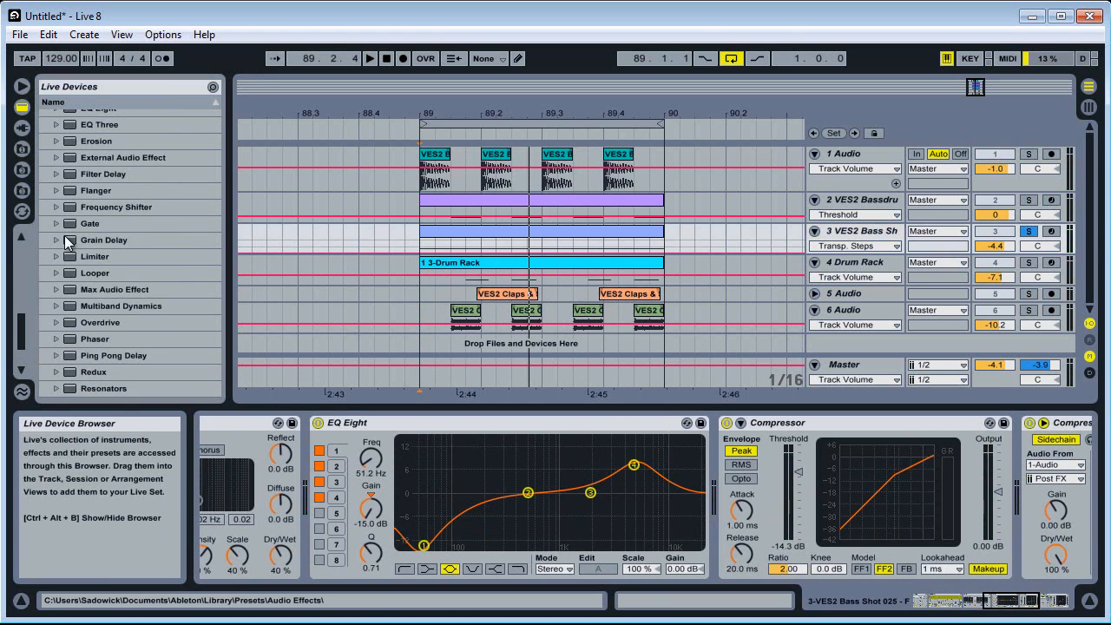
scroll(64, 236, up, 5)
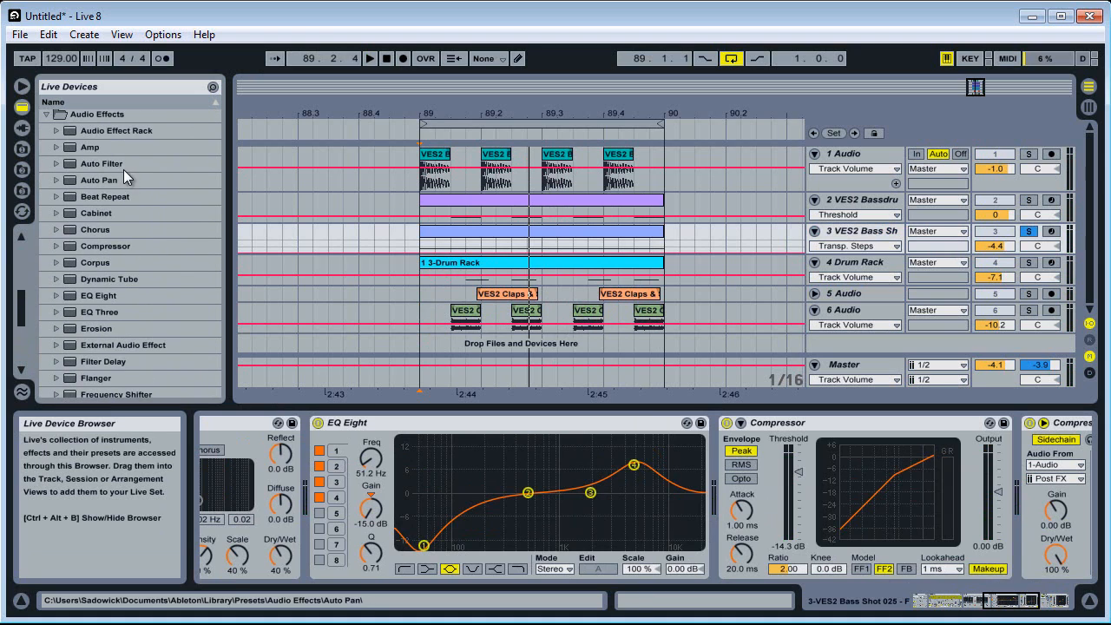
click(79, 146)
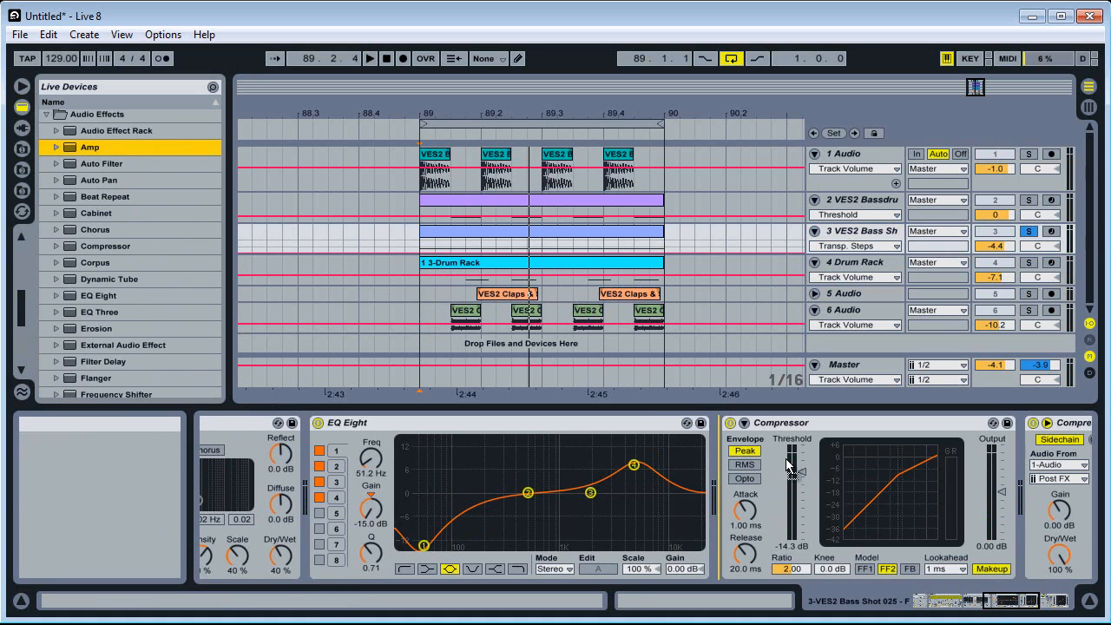
drag(727, 510, 343, 493)
Switch the Amp's output to Dual and set Dry/Wet to 19 %, Treble to 6.59 and Presence to 2.14 while auditioning
click(558, 554)
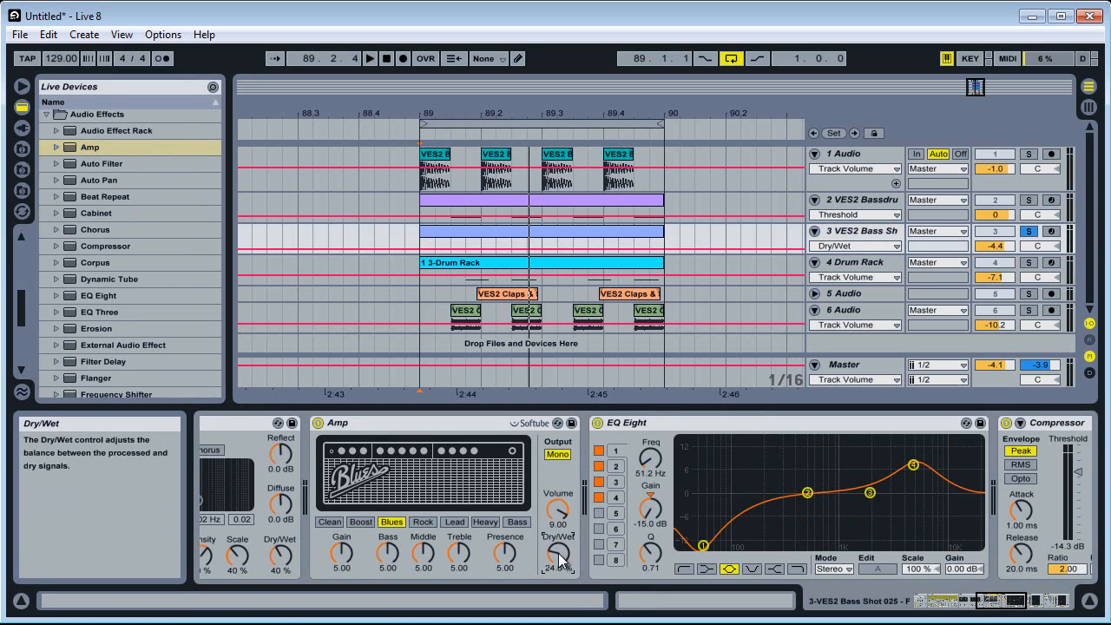
click(558, 454)
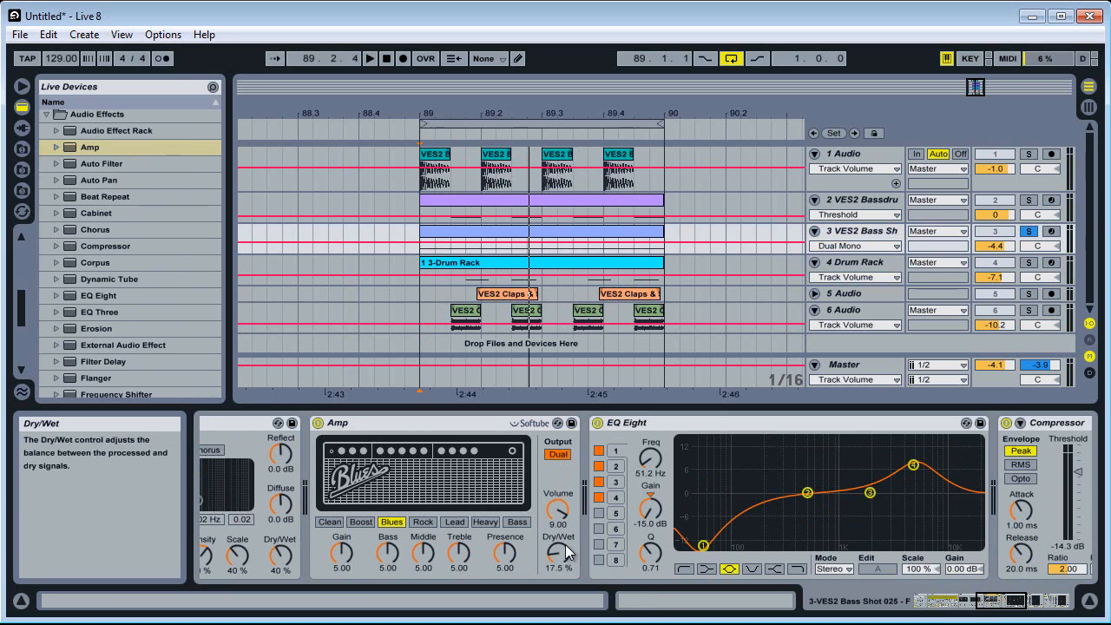
key(space)
drag(567, 552, 458, 547)
key(space)
key(space)
drag(557, 561, 559, 562)
Take the bass shot track out of solo and lower its volume to -5.1 dB
click(1030, 232)
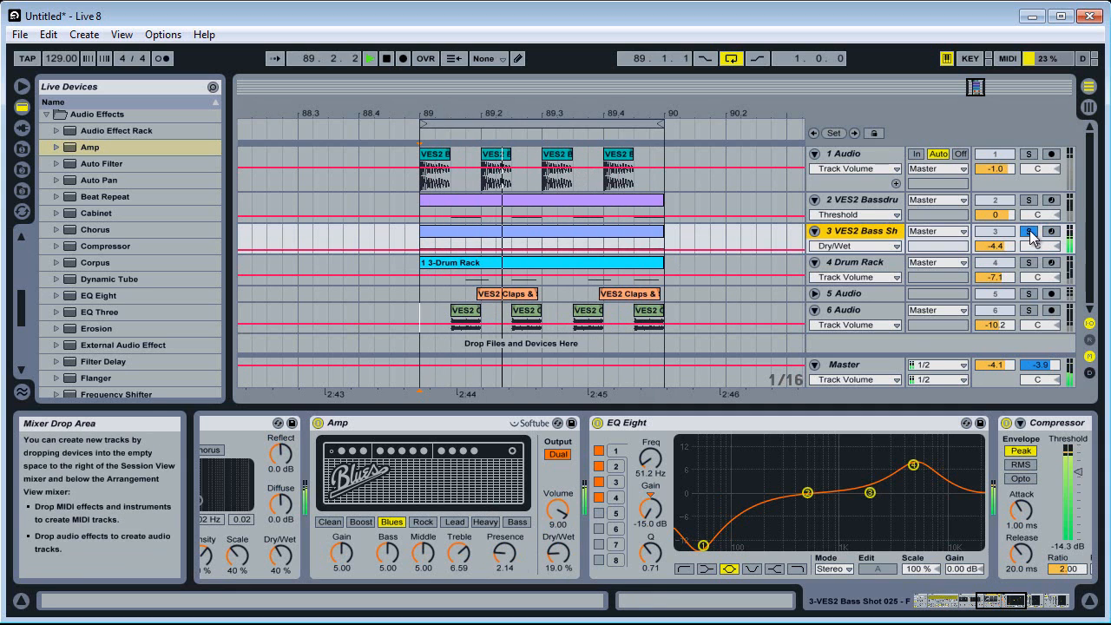
drag(1013, 246, 1013, 248)
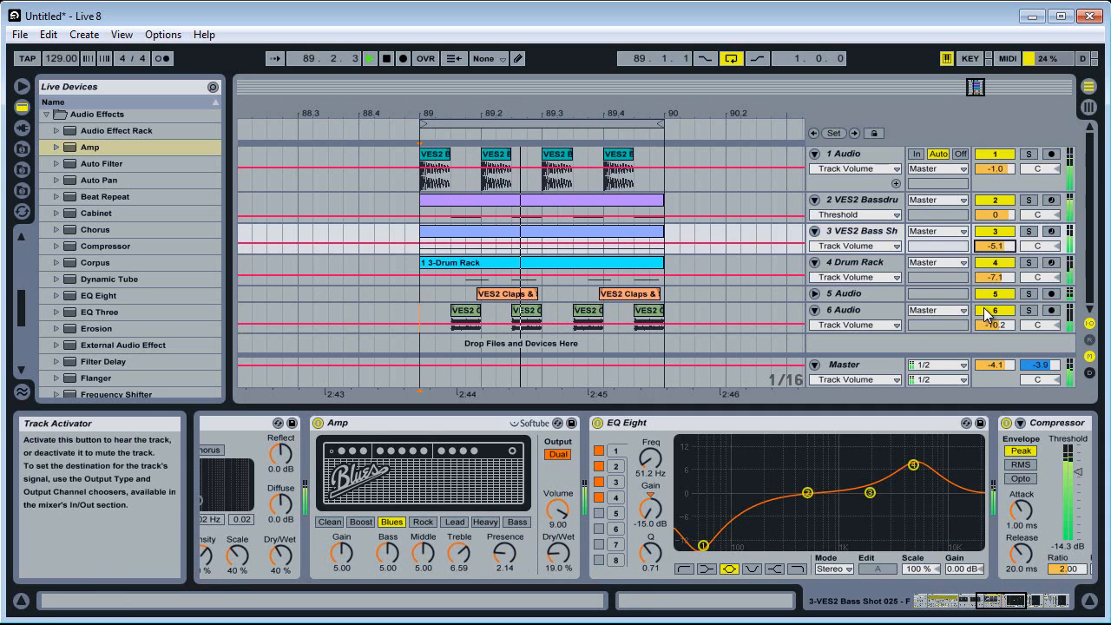
Mute the hi-hat, clap and Drum Rack tracks to hear only the kick and basses
click(986, 311)
click(998, 263)
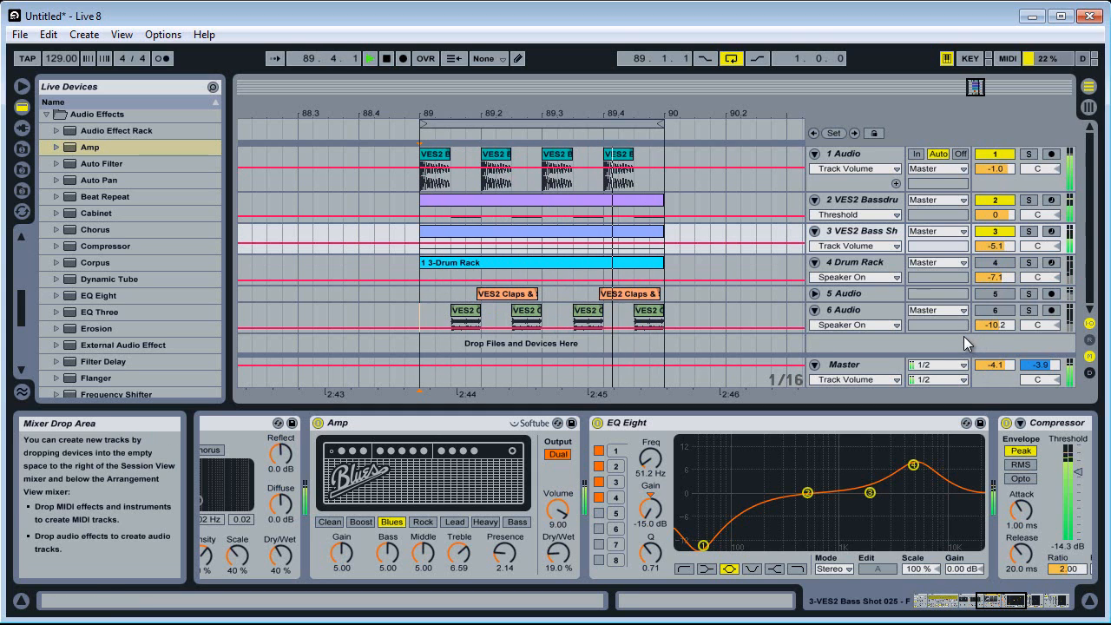
Stop playback and delete every master track device from EQ Eight through LinEQ Lowband, leaving only L2 Stereo
key(space)
click(998, 370)
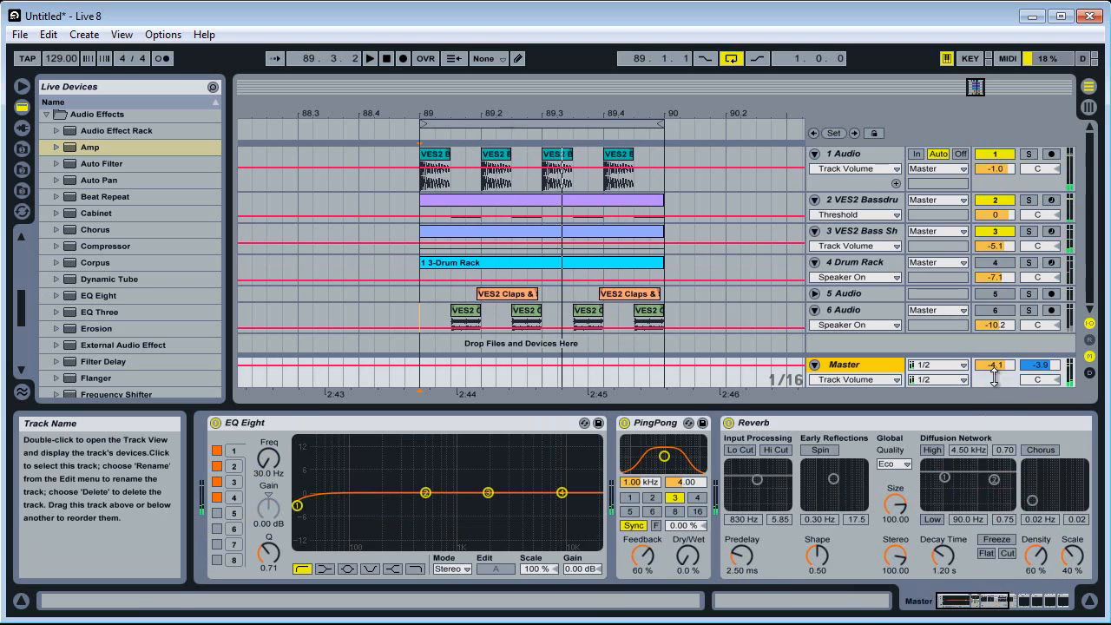
click(427, 425)
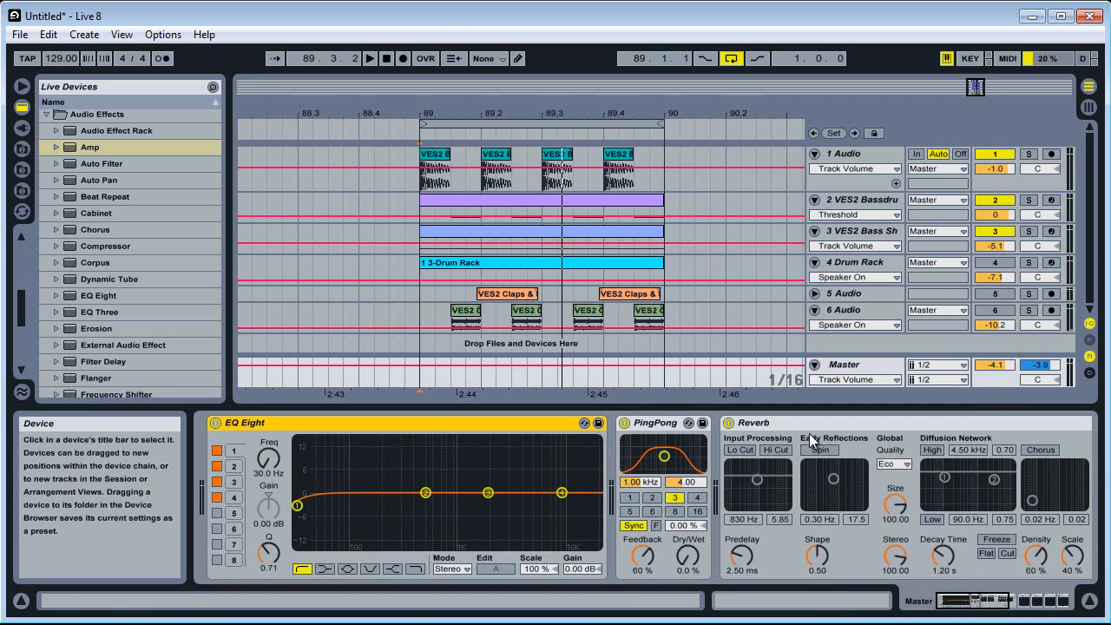
click(958, 611)
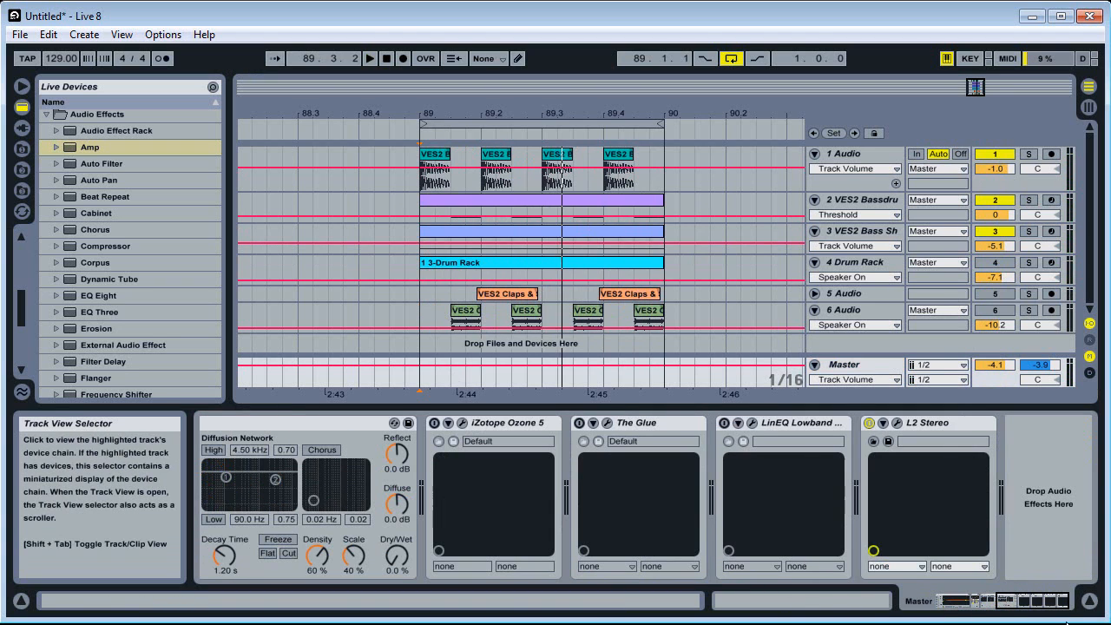
click(920, 422)
click(832, 422)
drag(1010, 608, 873, 618)
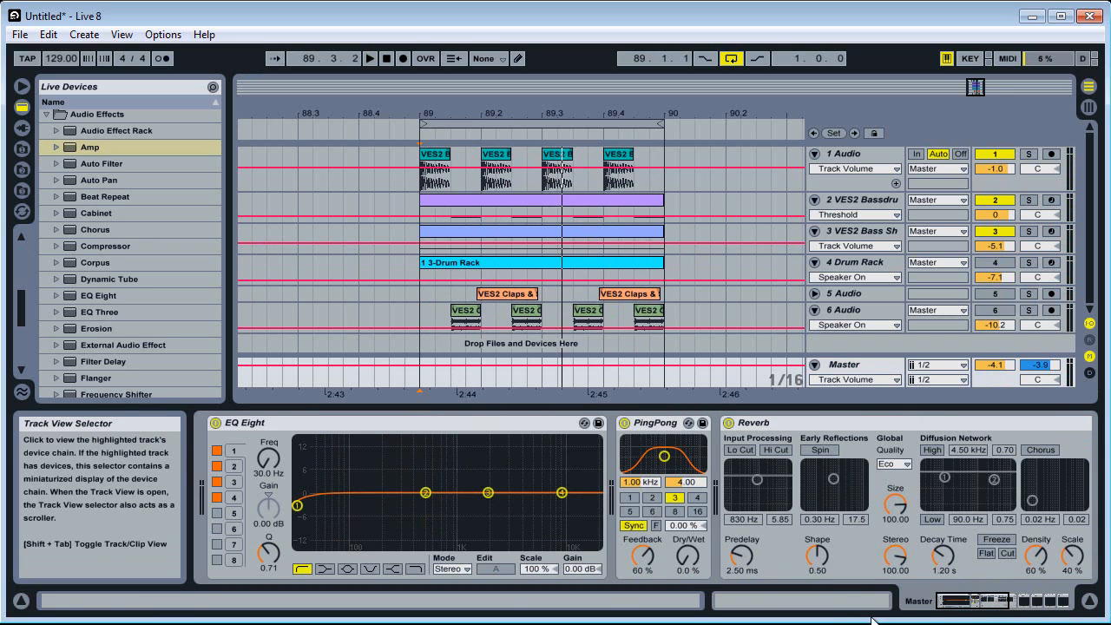
click(262, 423)
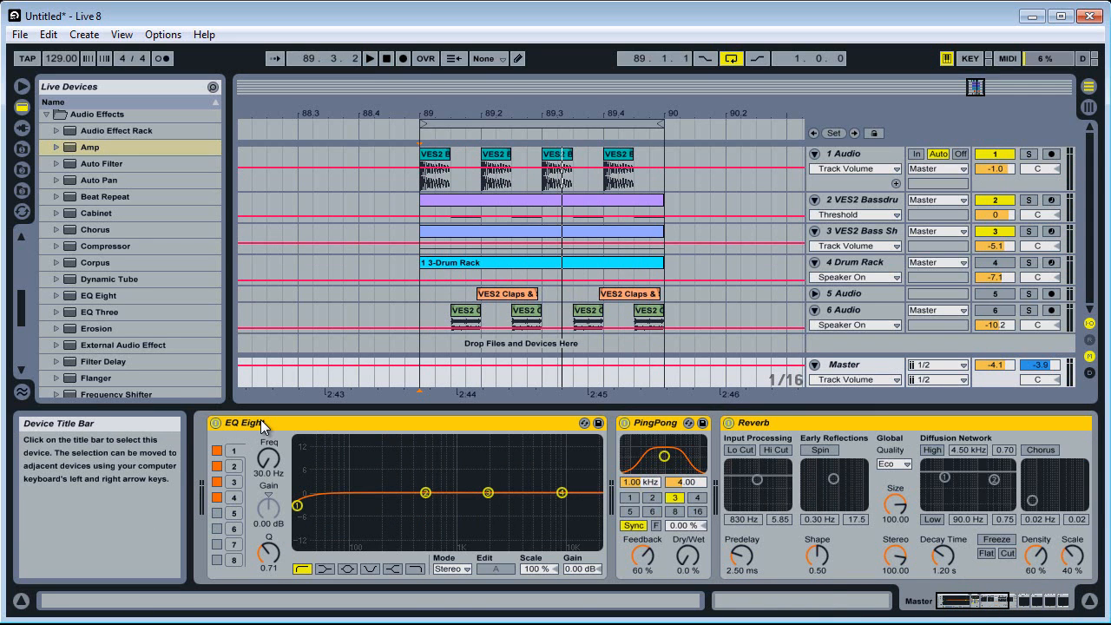
key(Delete)
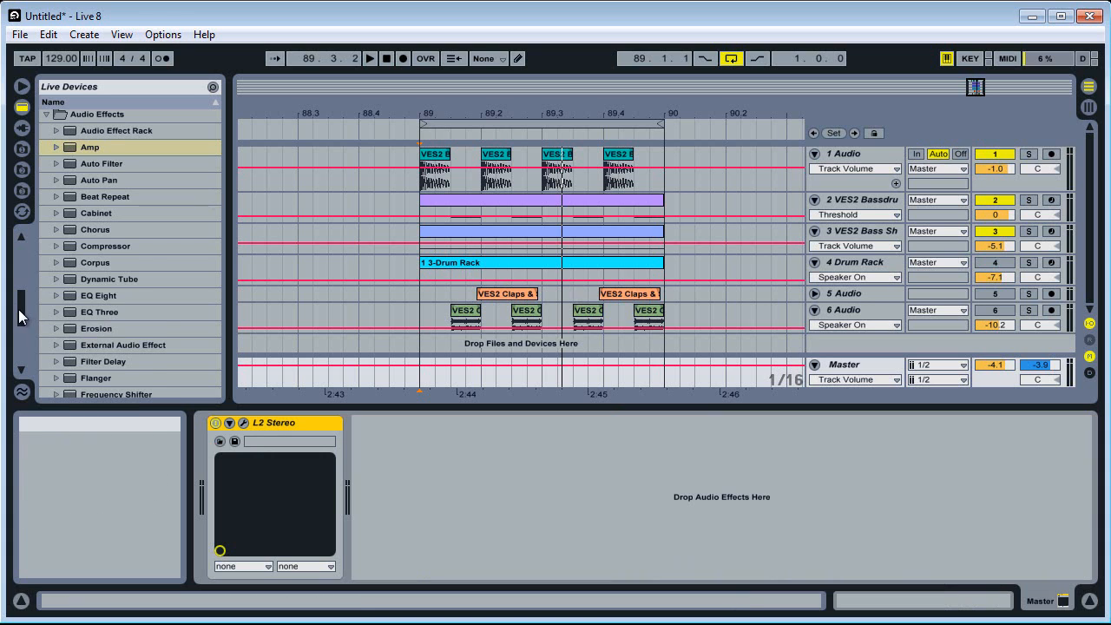
Insert a Flanger ahead of L2 Stereo on the master track and an Auto Filter ahead of the Flanger
scroll(79, 338, down, 1)
drag(86, 351, 250, 466)
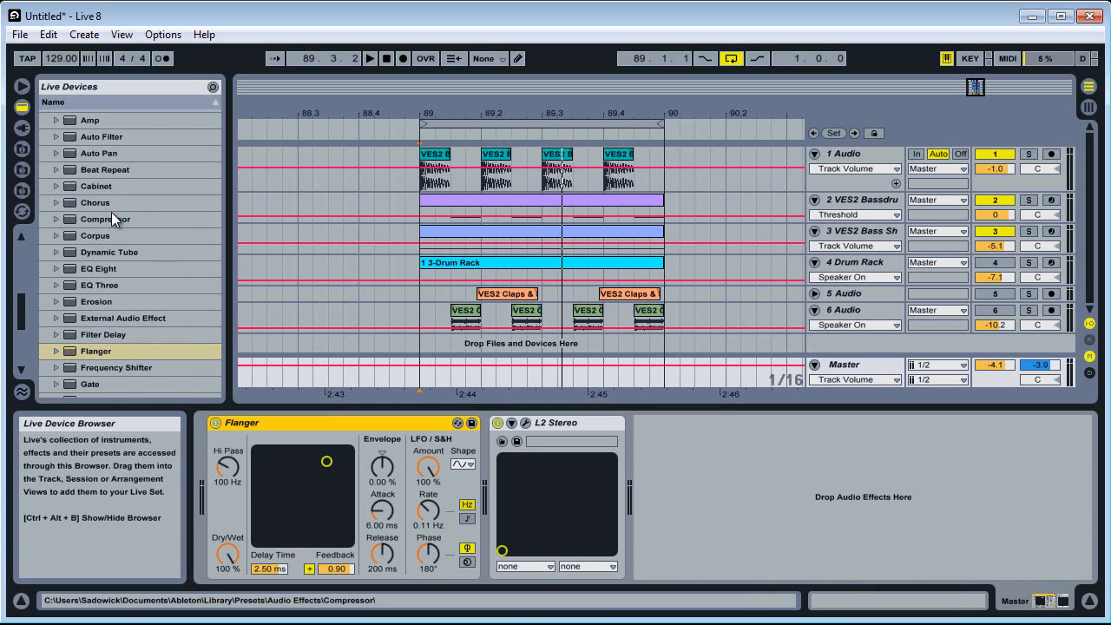
scroll(113, 211, up, 3)
click(79, 248)
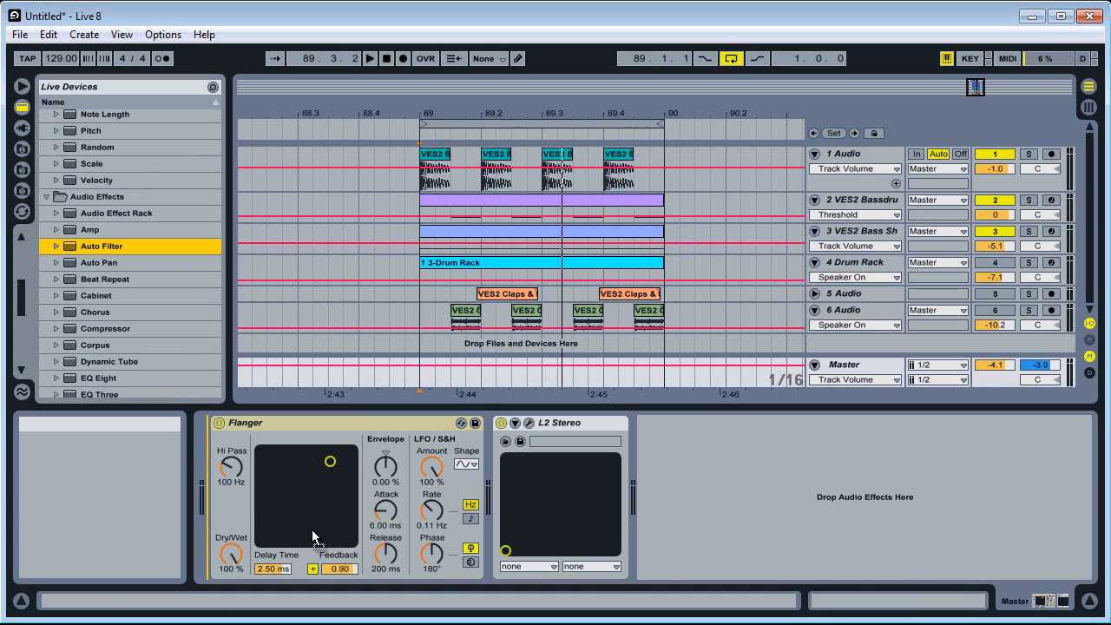
drag(312, 530, 359, 486)
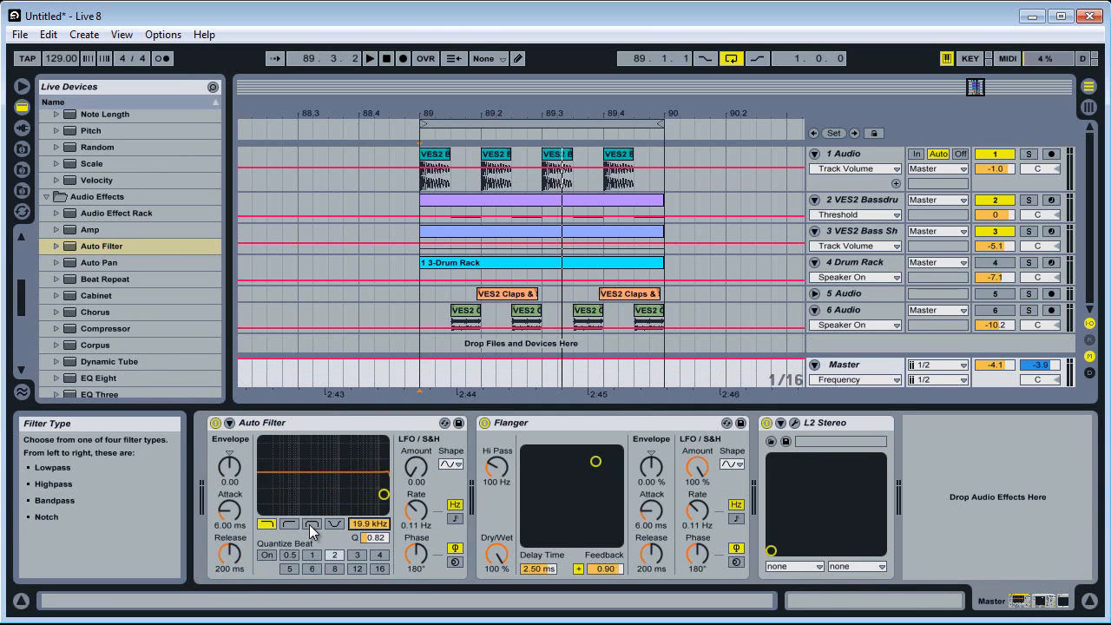
Set the Auto Filter to bandpass at 1.21 kHz and the Flanger's Dry/Wet to 0 % while auditioning the loop
click(311, 524)
mouse_move(378, 523)
mouse_down()
mouse_move(378, 557)
mouse_move(378, 521)
mouse_up()
key(space)
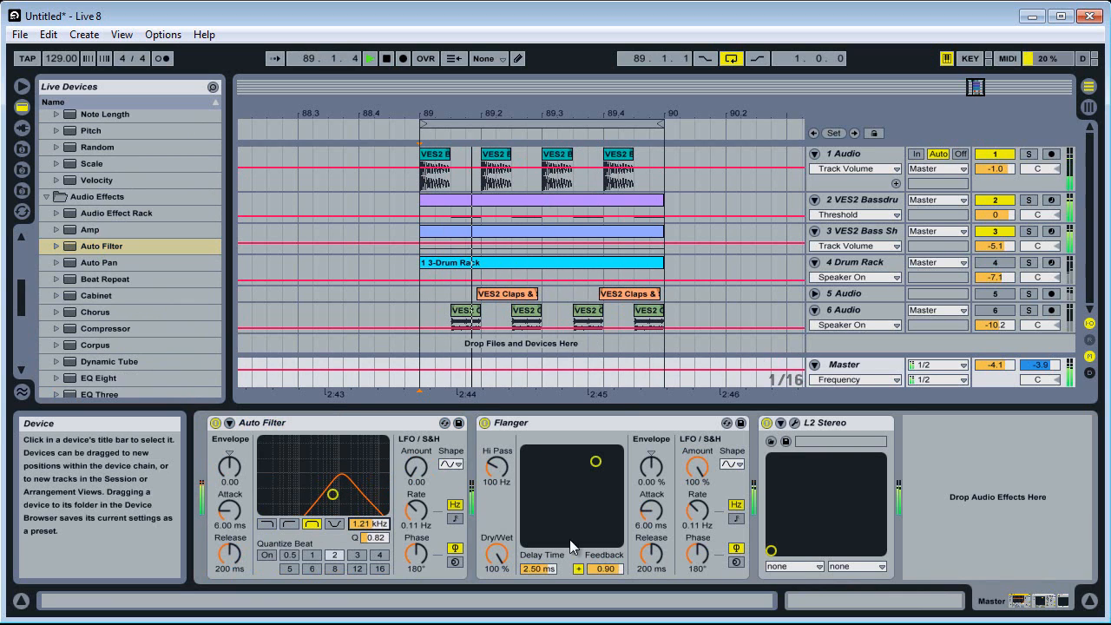
drag(496, 553, 498, 573)
key(space)
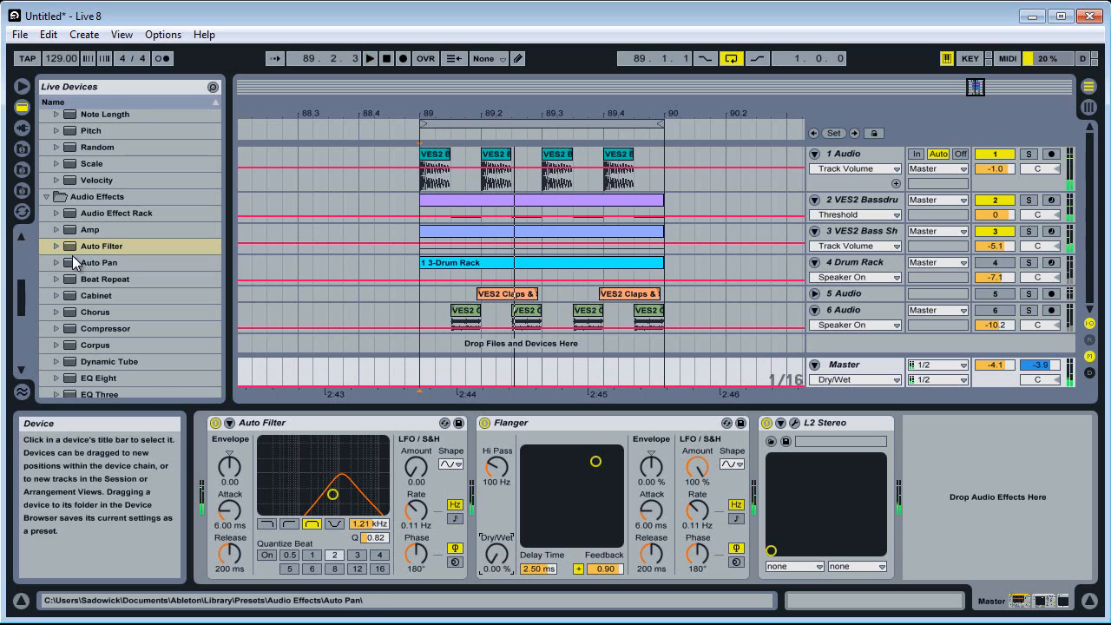
Insert a Ping Pong Delay between the Auto Filter and the Flanger, with Dry/Wet at 4.0 %
scroll(73, 262, down, 5)
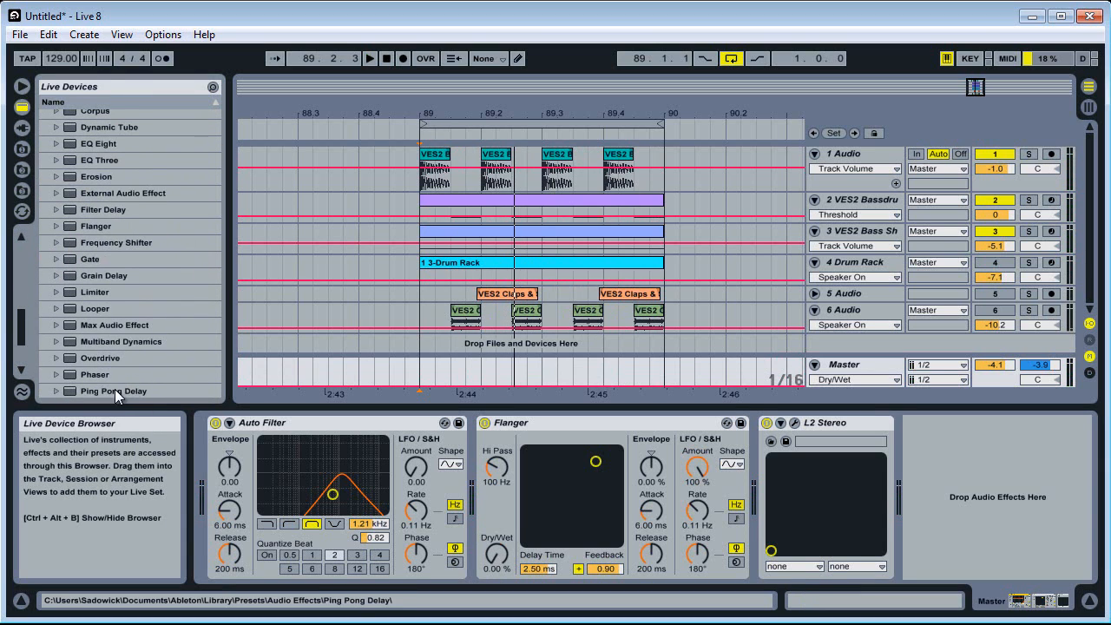
mouse_move(115, 389)
mouse_down()
mouse_move(419, 468)
mouse_move(221, 461)
mouse_move(375, 447)
mouse_up()
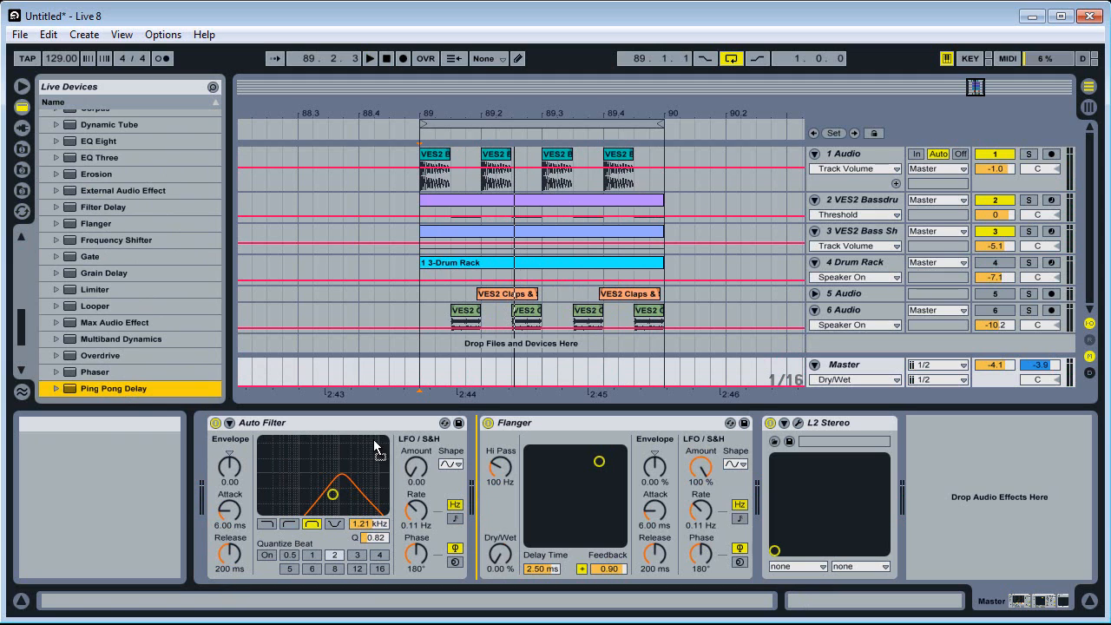
drag(441, 453, 443, 454)
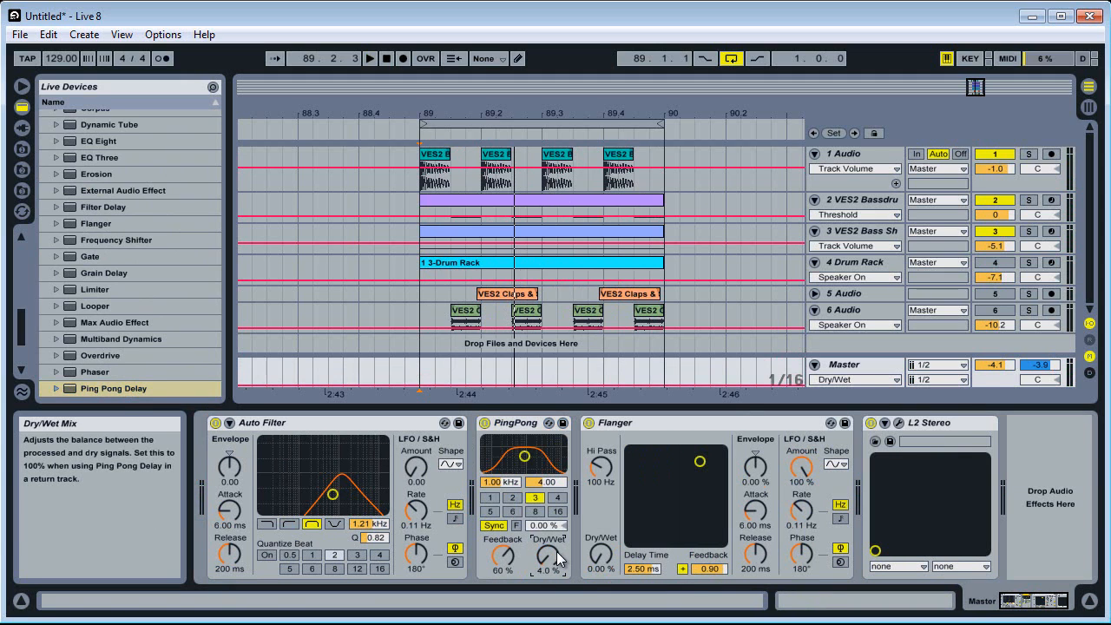
Group the Auto Filter, PingPong and Flanger into an Audio Effect Rack and show its macro controls with the chain list hidden
click(684, 425)
shift+click(386, 420)
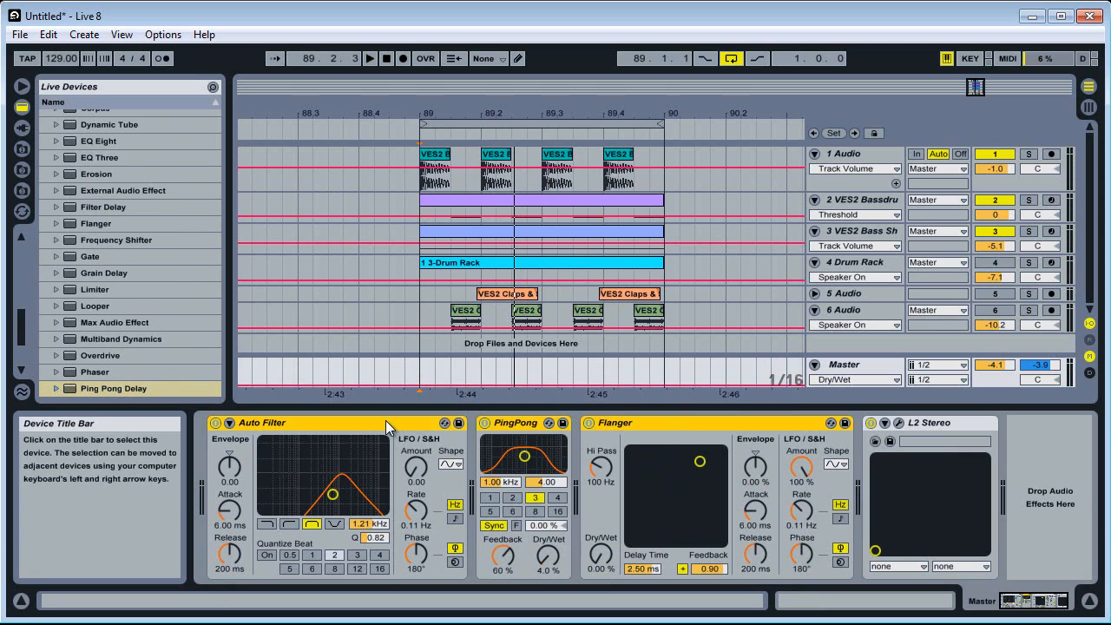
right_click(386, 420)
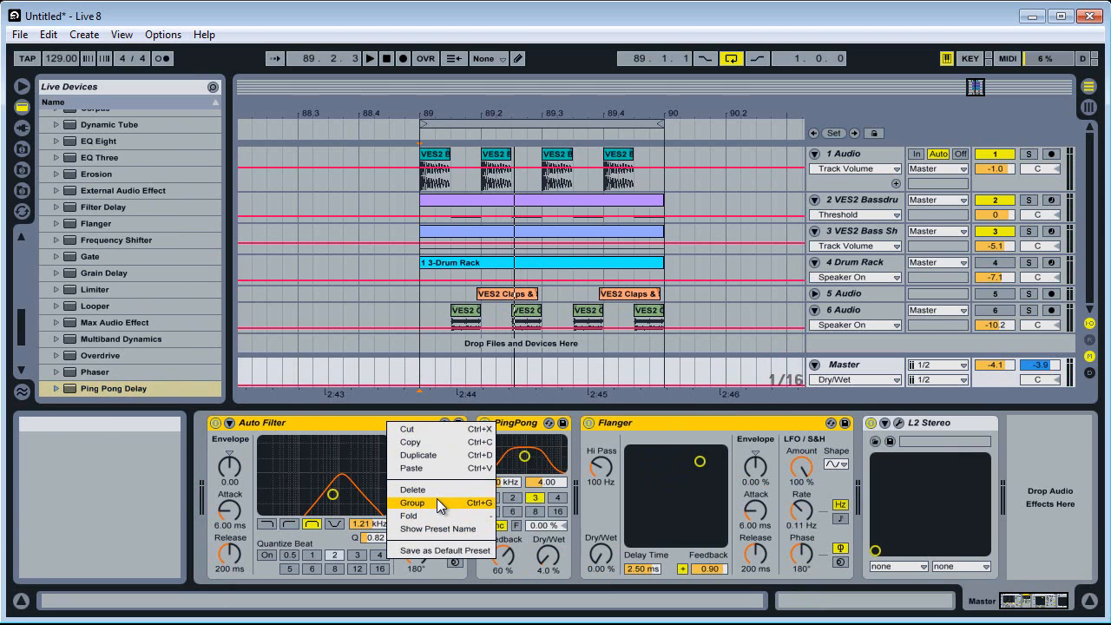
click(437, 503)
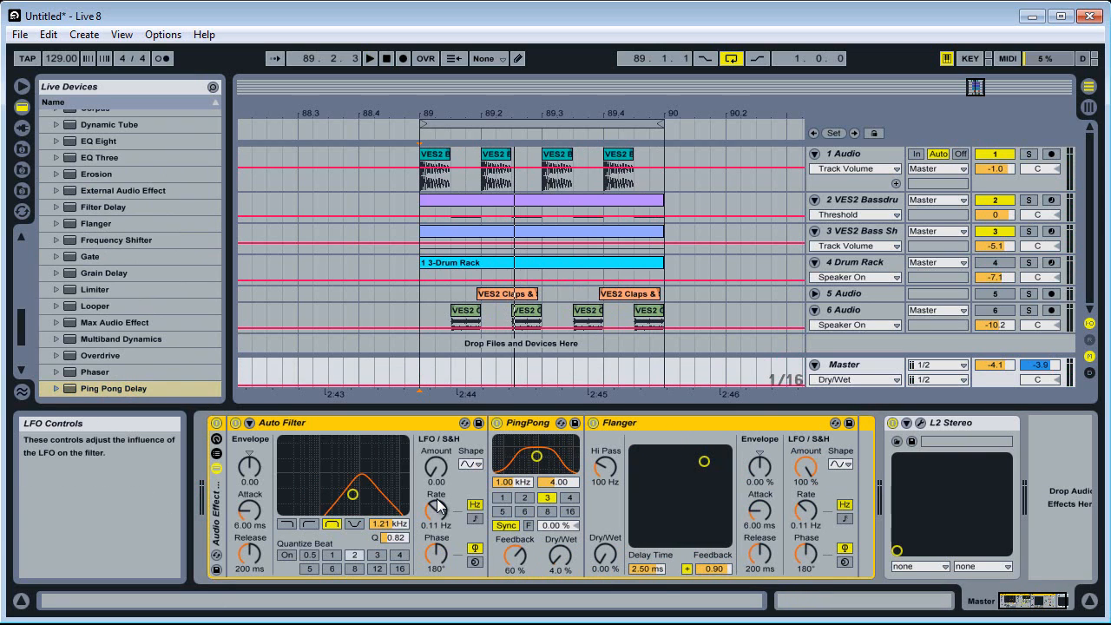
click(216, 454)
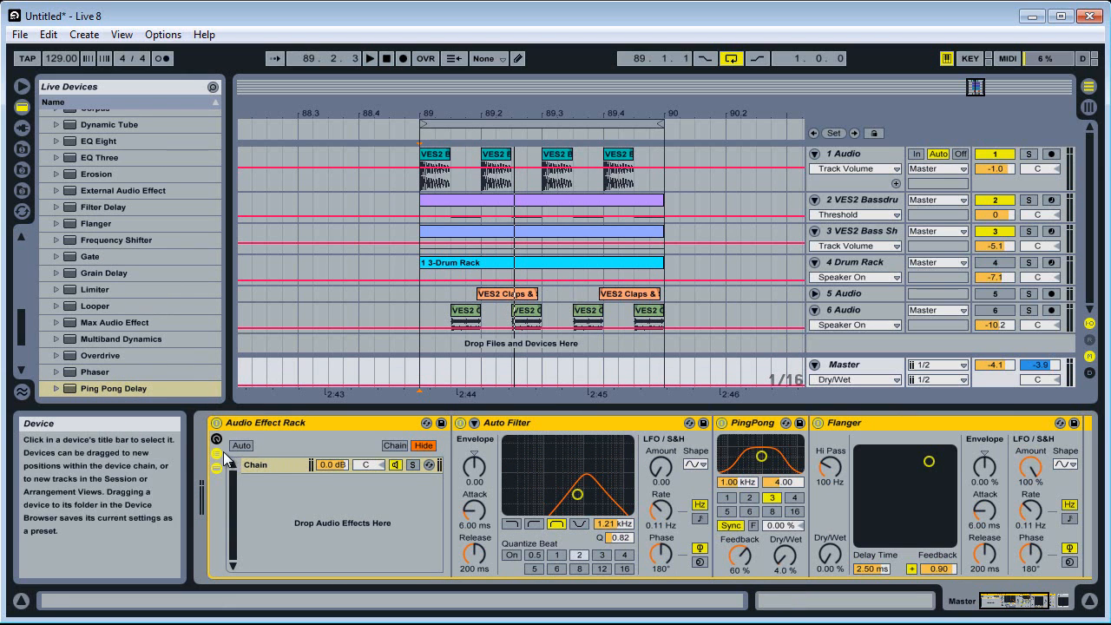
click(216, 453)
click(217, 439)
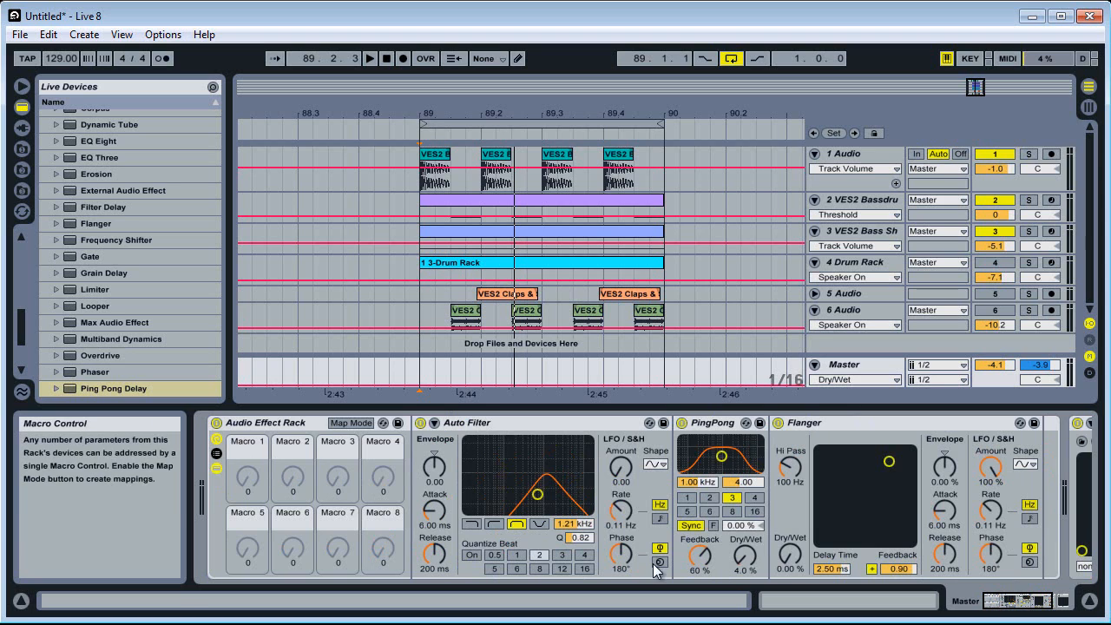
Map the Auto Filter's on/off switch to Macro 1 and test the macro, returning it to 0
right_click(421, 425)
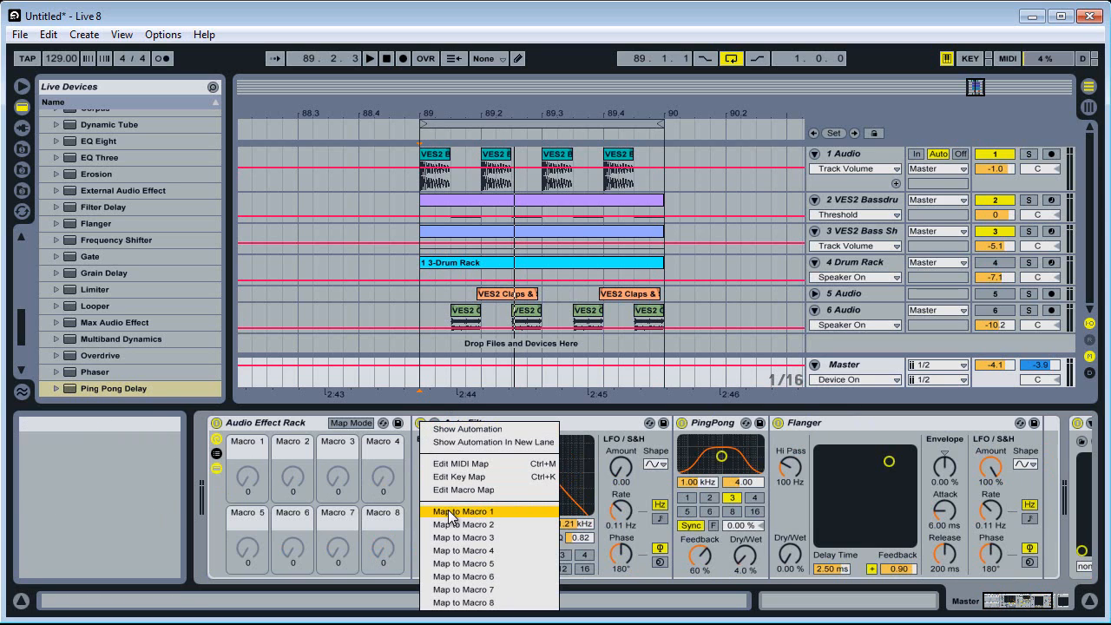
click(451, 513)
mouse_move(247, 484)
mouse_down()
mouse_move(248, 462)
mouse_move(247, 505)
mouse_up()
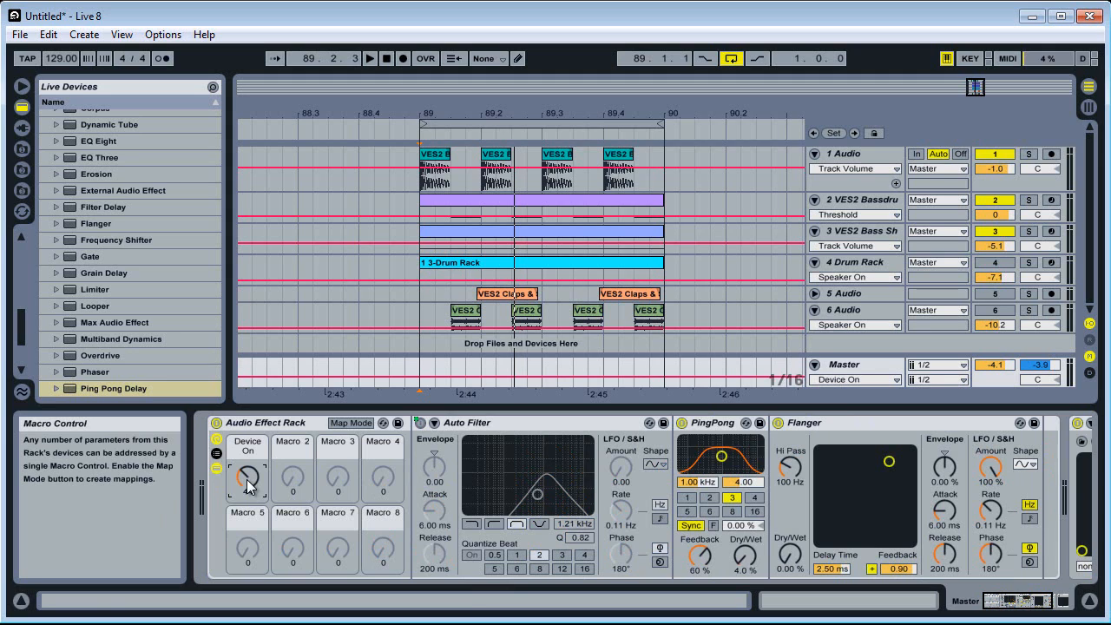
drag(250, 486, 248, 482)
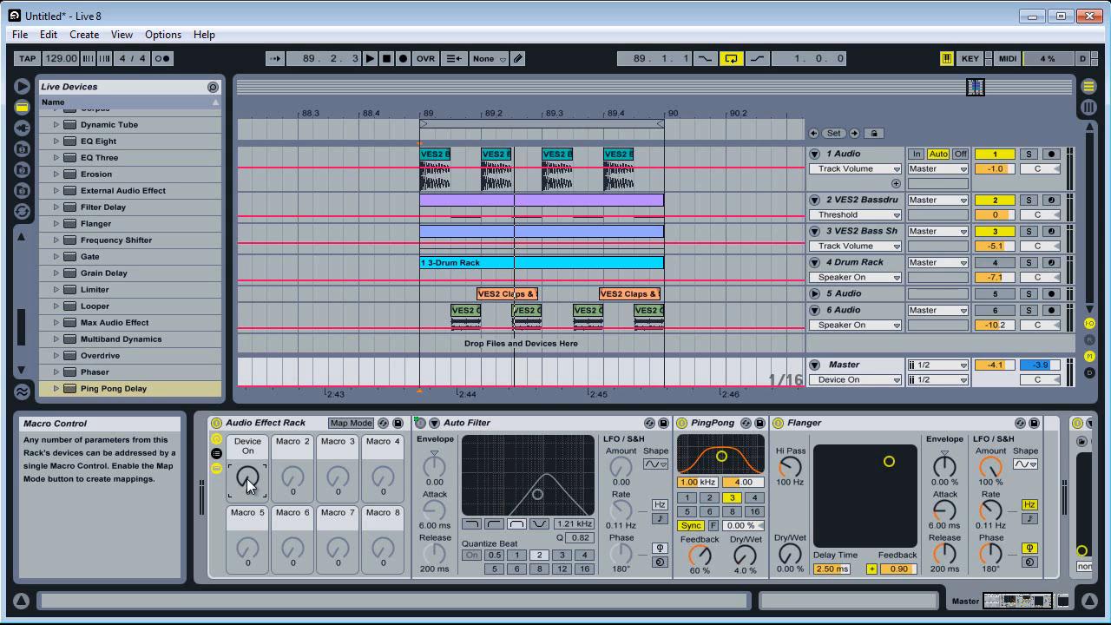
Map the Dry/Wet controls of PingPong and Flanger to Macro 1 and audition the macro sweep
right_click(745, 557)
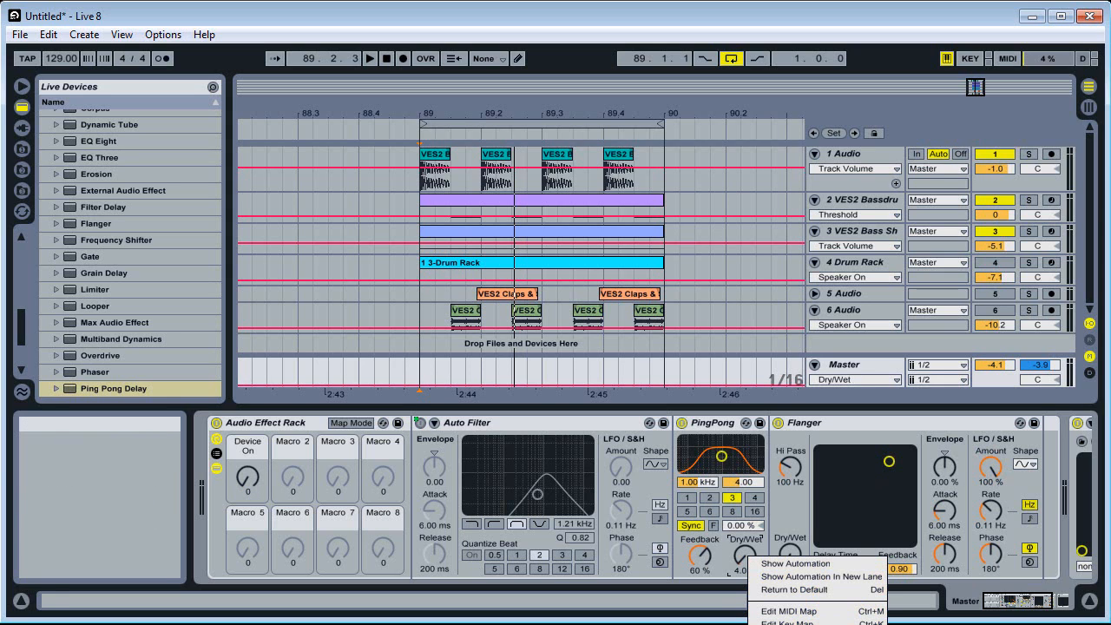
click(790, 624)
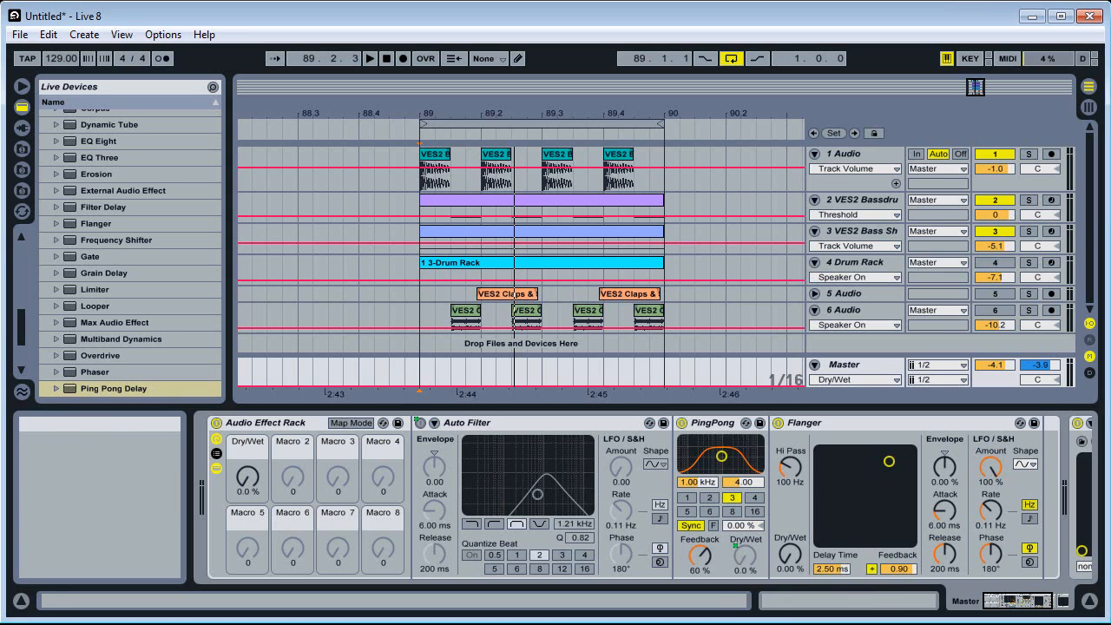
right_click(795, 554)
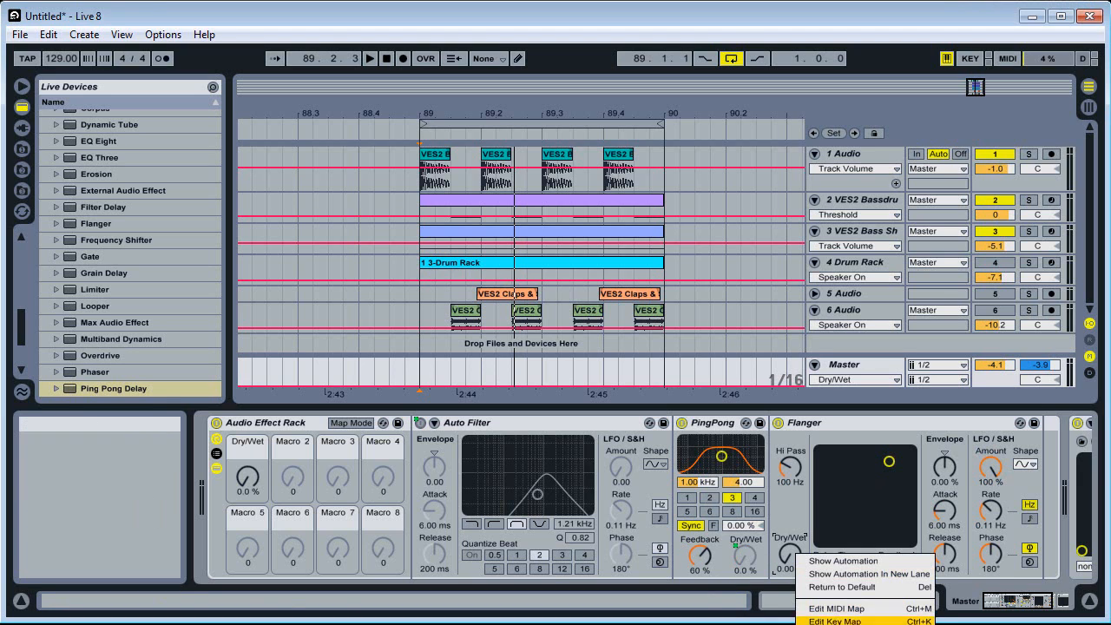
click(838, 624)
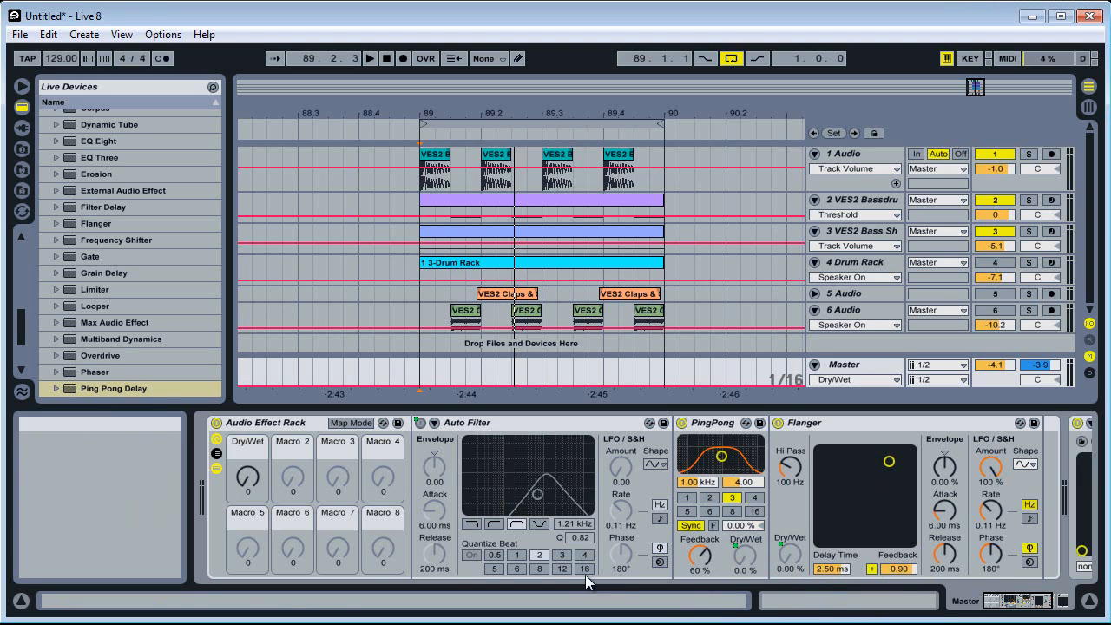
drag(244, 473, 247, 484)
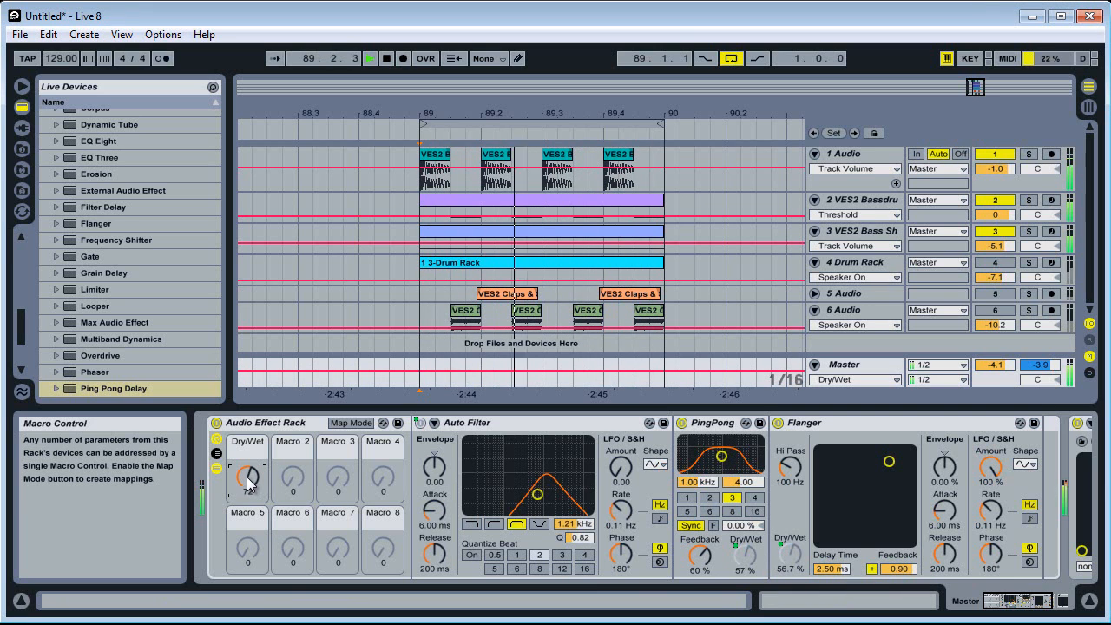
Switch the Auto Filter to highpass and audition Macro 1 with the loop playing, bringing it back to 0
click(494, 525)
key(space)
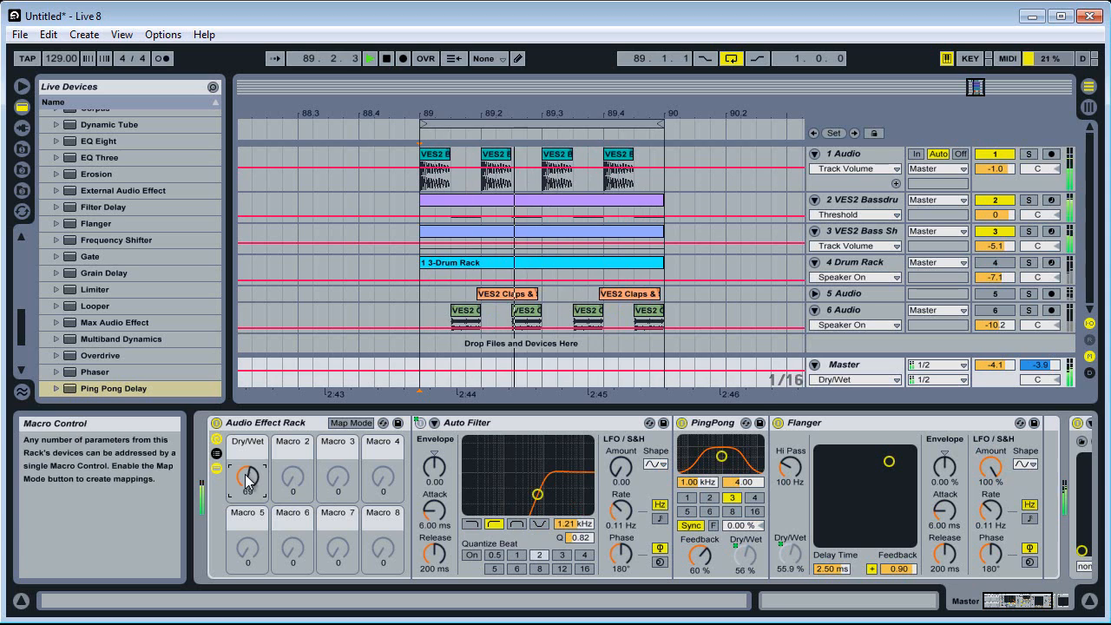
drag(248, 478, 247, 482)
Cut the Auto Filter from the rack and insert an EQ Eight in its place before PingPong
click(476, 423)
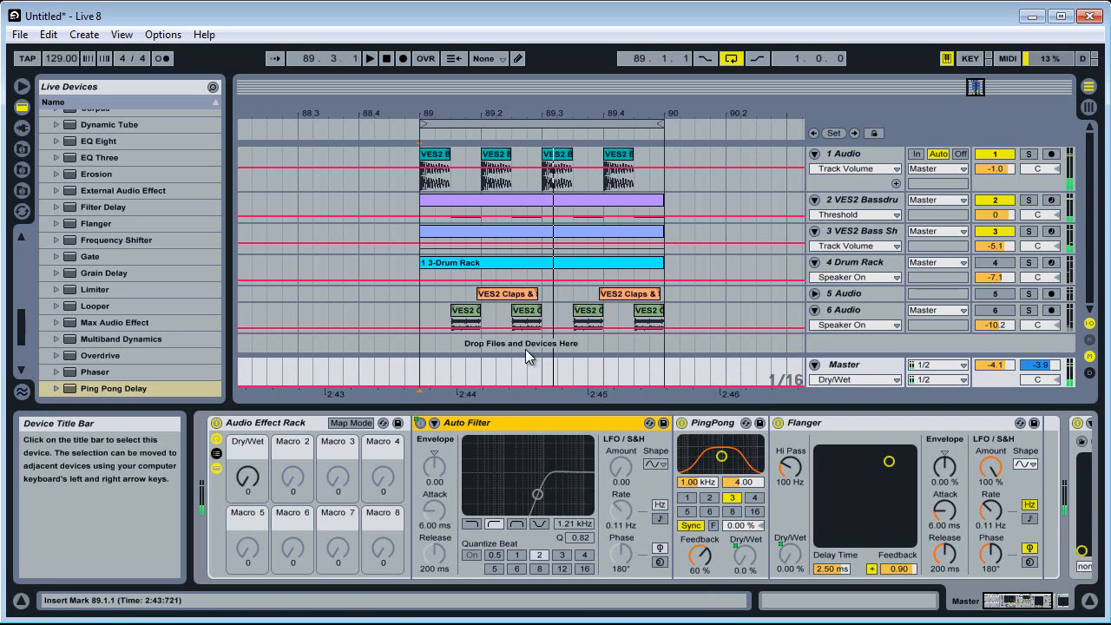
right_click(482, 425)
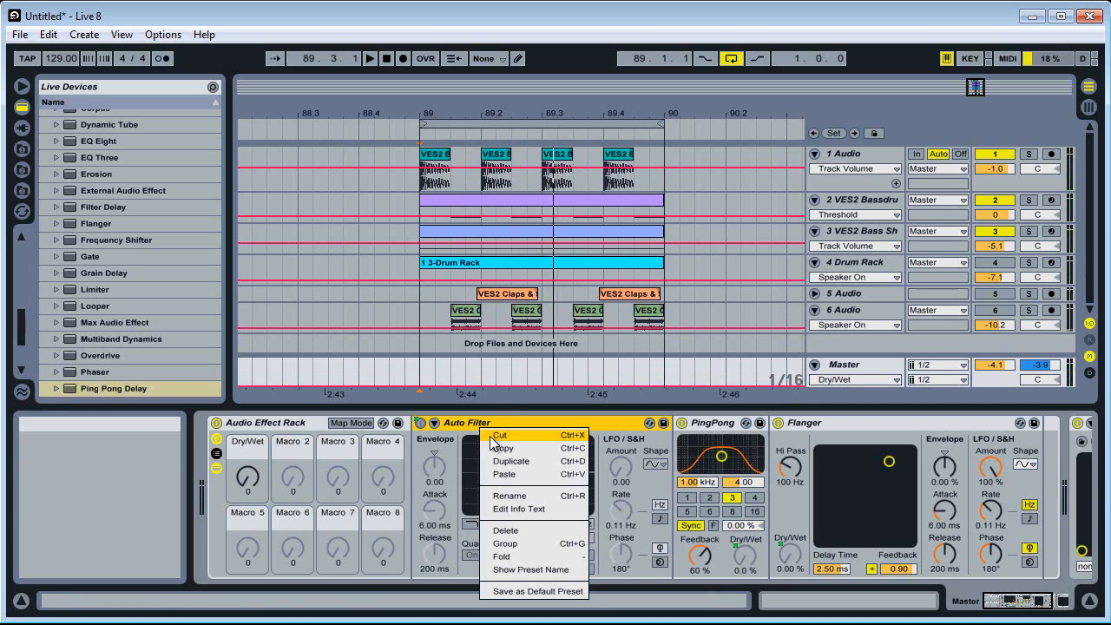
click(491, 437)
scroll(87, 192, up, 2)
drag(95, 219, 490, 487)
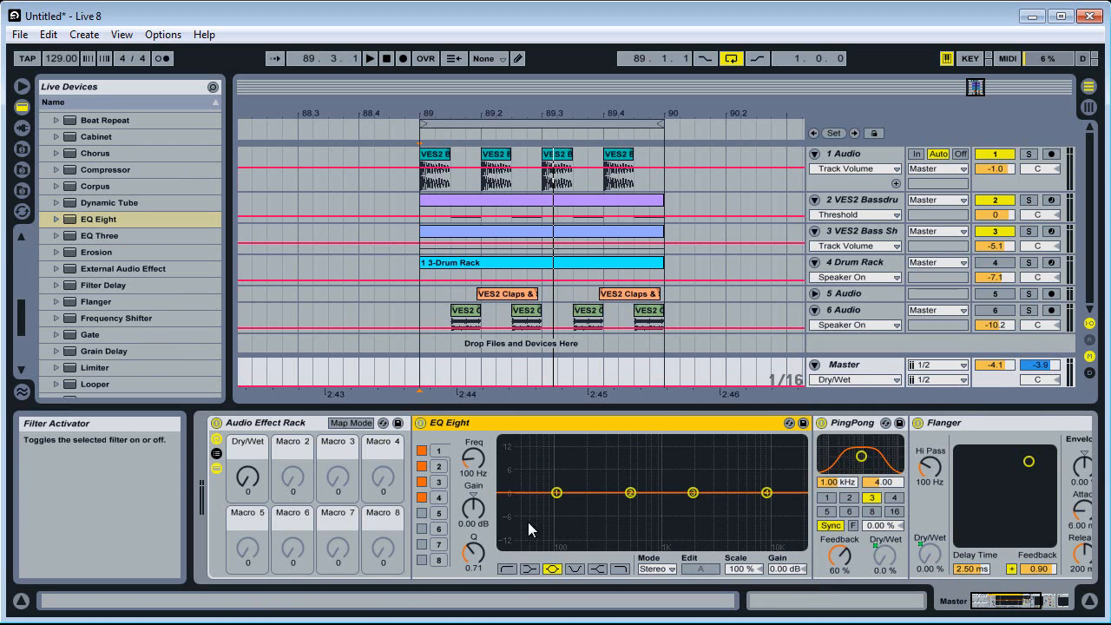
Switch EQ Eight's band 1 to a low cut and map its frequency to Macro 1
click(505, 569)
drag(475, 469, 475, 467)
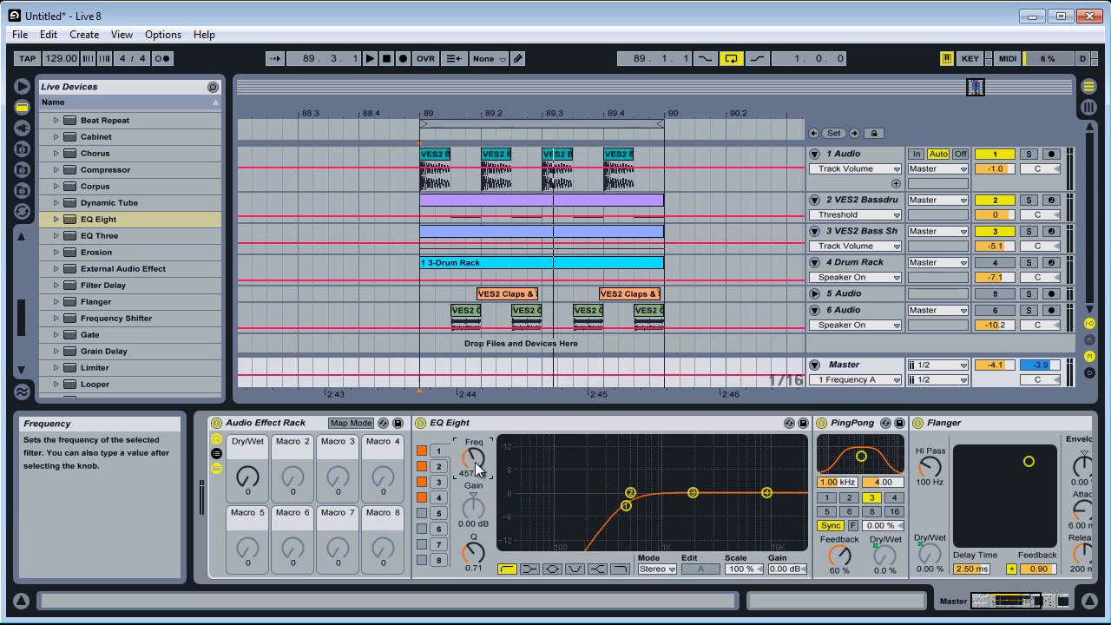
right_click(476, 469)
click(499, 561)
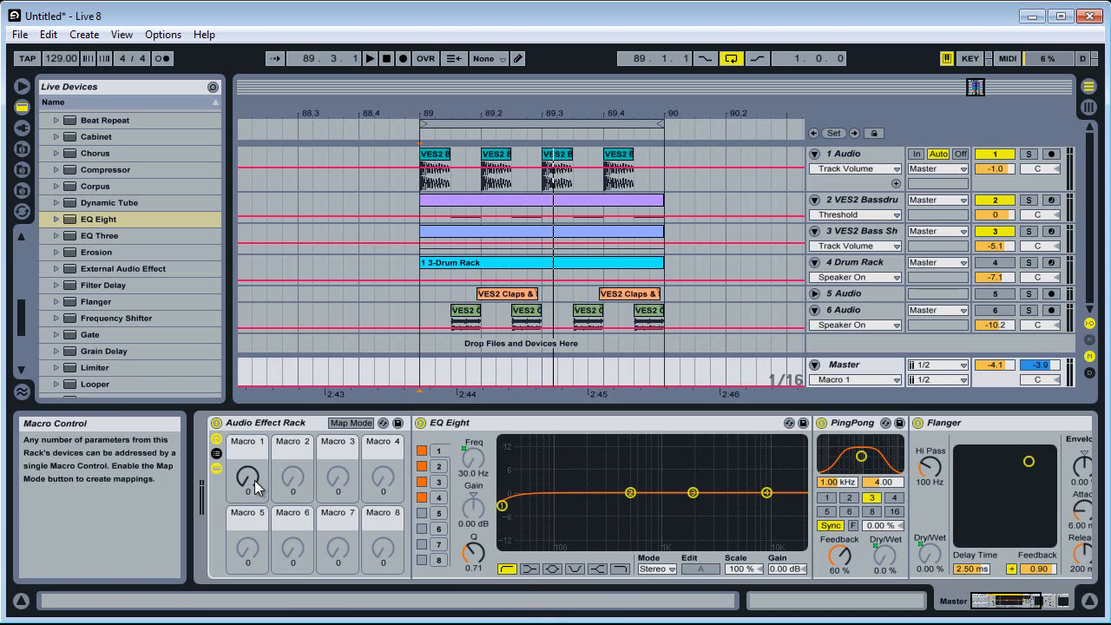
Sync the Flanger's LFO rate to the tempo at 8, set its phase to 0°, and return the auditioned Macro 1 to 0
drag(249, 484, 251, 487)
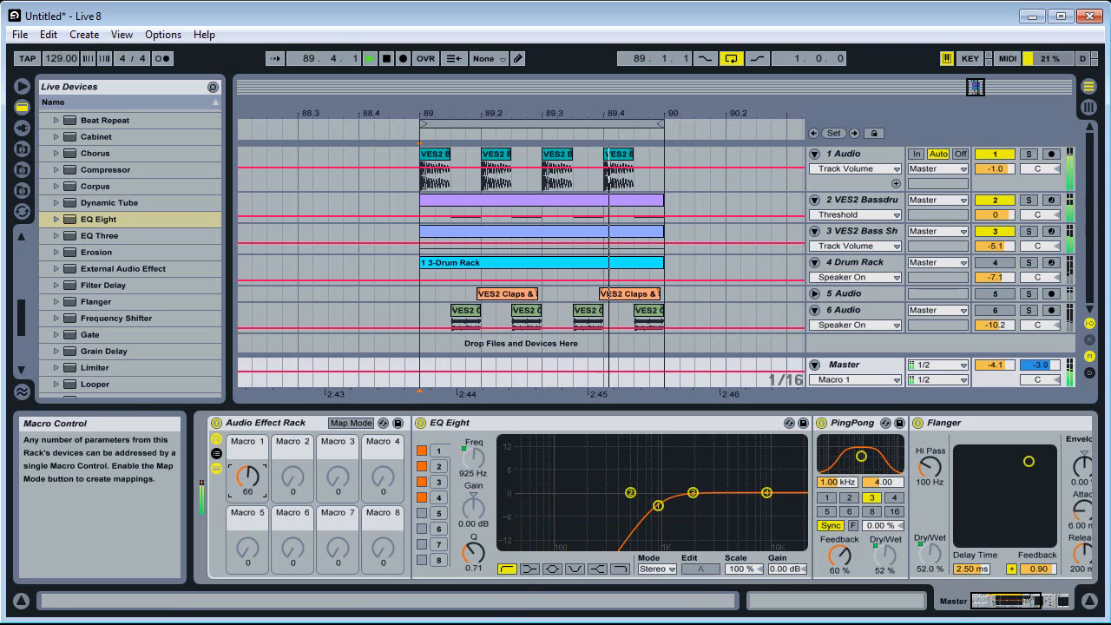
drag(1005, 598, 1034, 602)
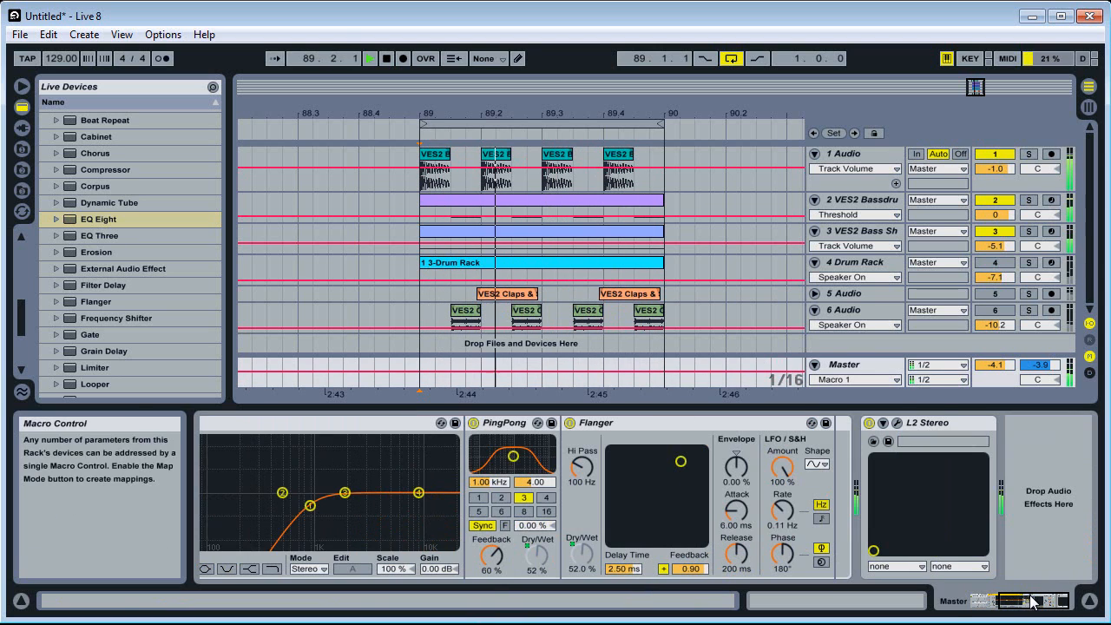
click(819, 519)
click(791, 519)
drag(784, 554, 781, 589)
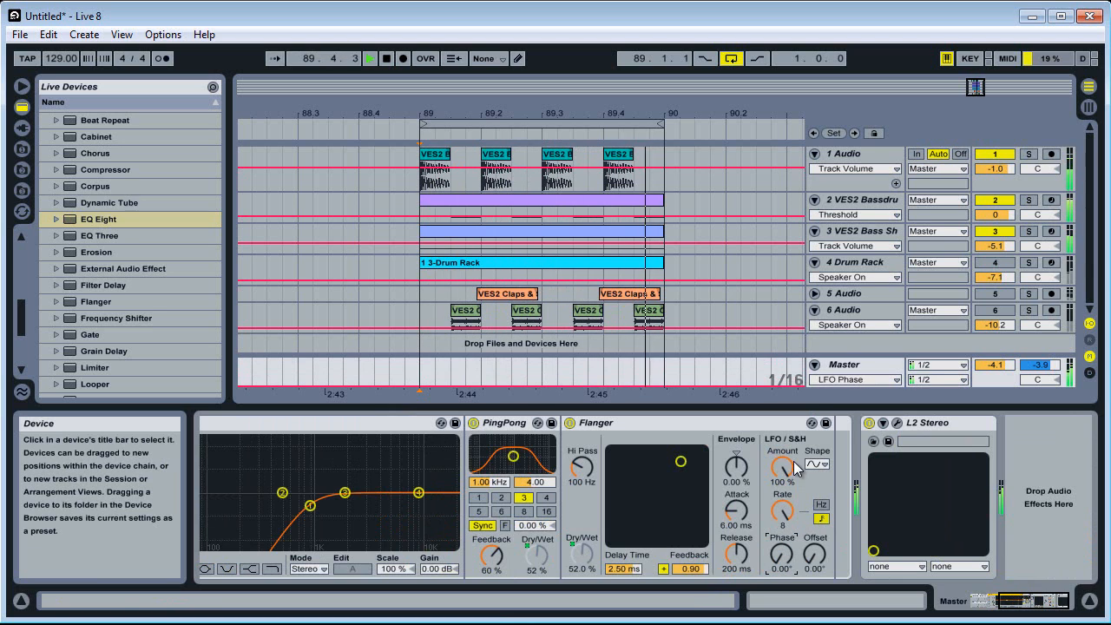
drag(1073, 610, 1044, 610)
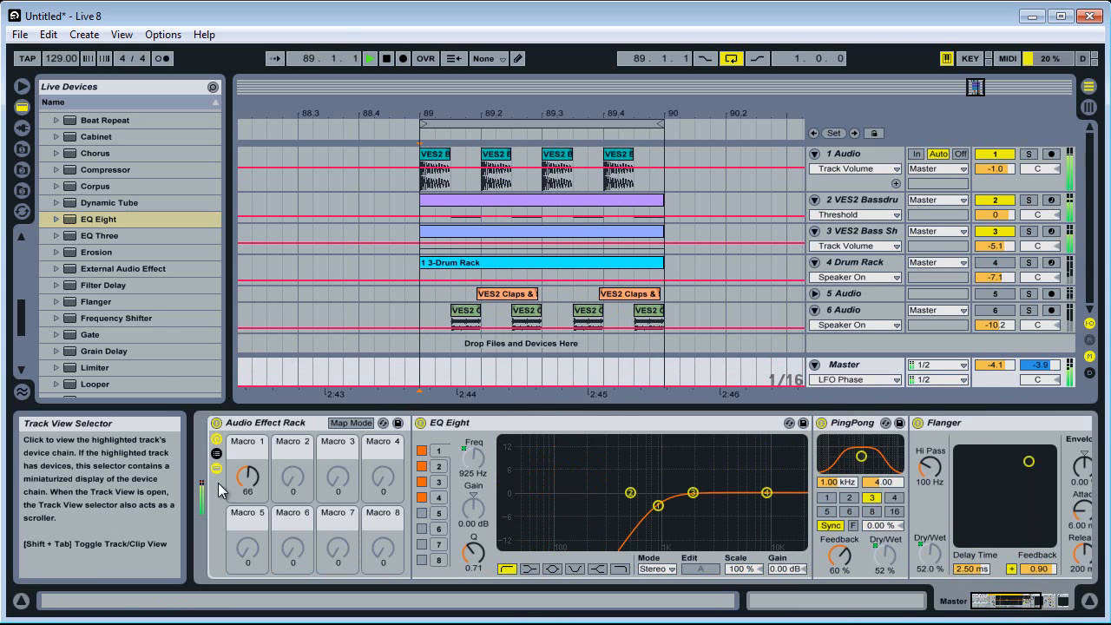
click(246, 477)
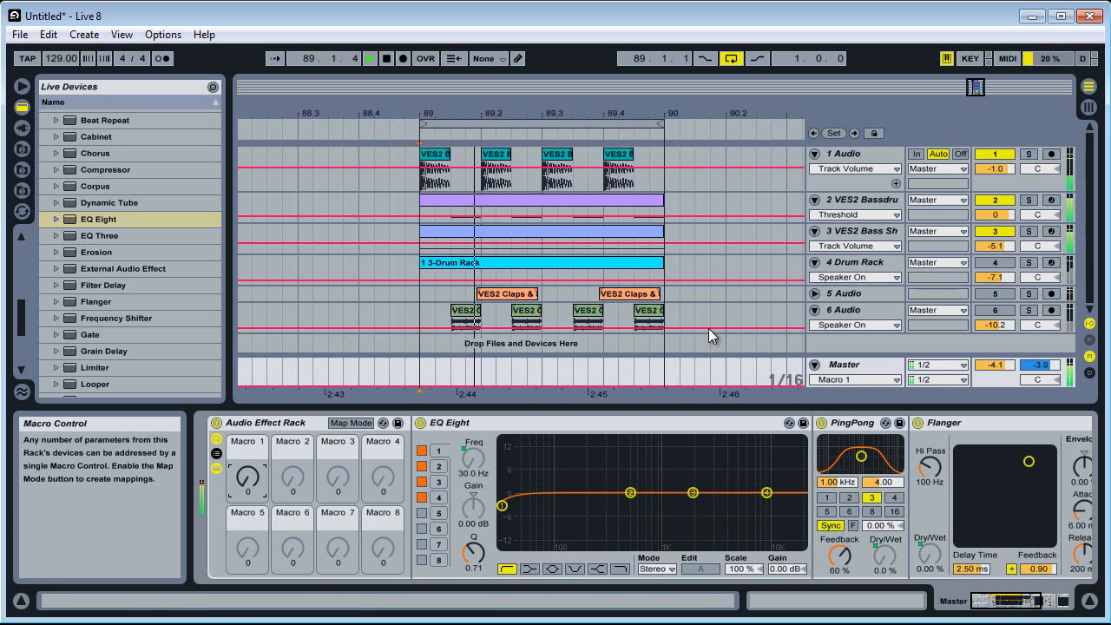
Lower the Amp's Dry/Wet on the VES2 Bass Shot track to 3.97%
click(871, 234)
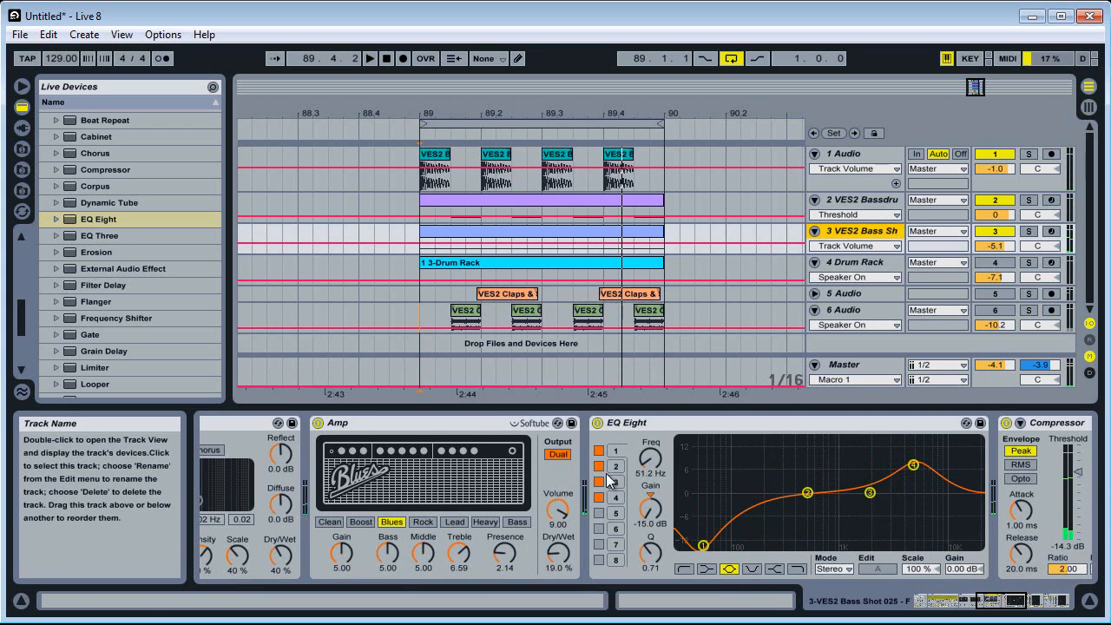
drag(559, 550, 560, 556)
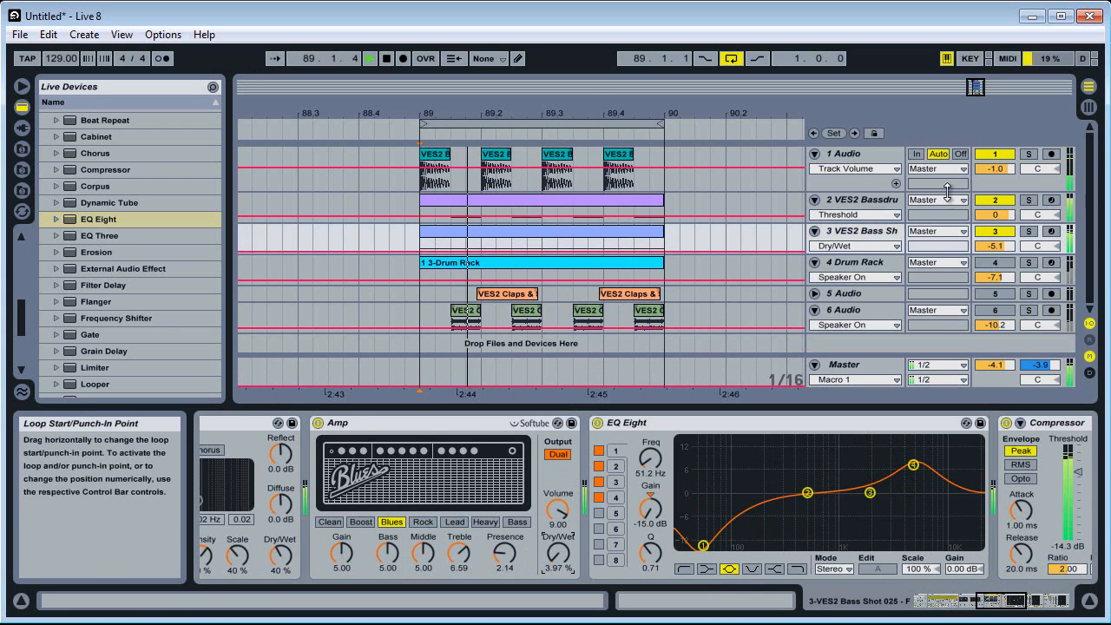
Collapse the Master's Audio Effect Rack to show only its macro controls, hiding the devices inside
click(855, 379)
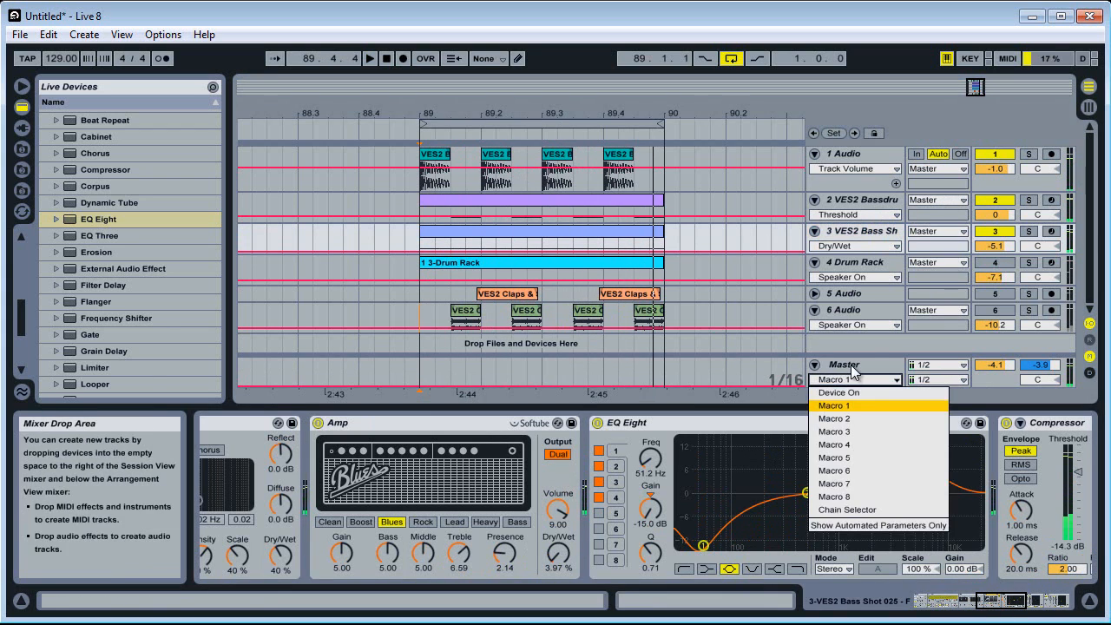
click(844, 365)
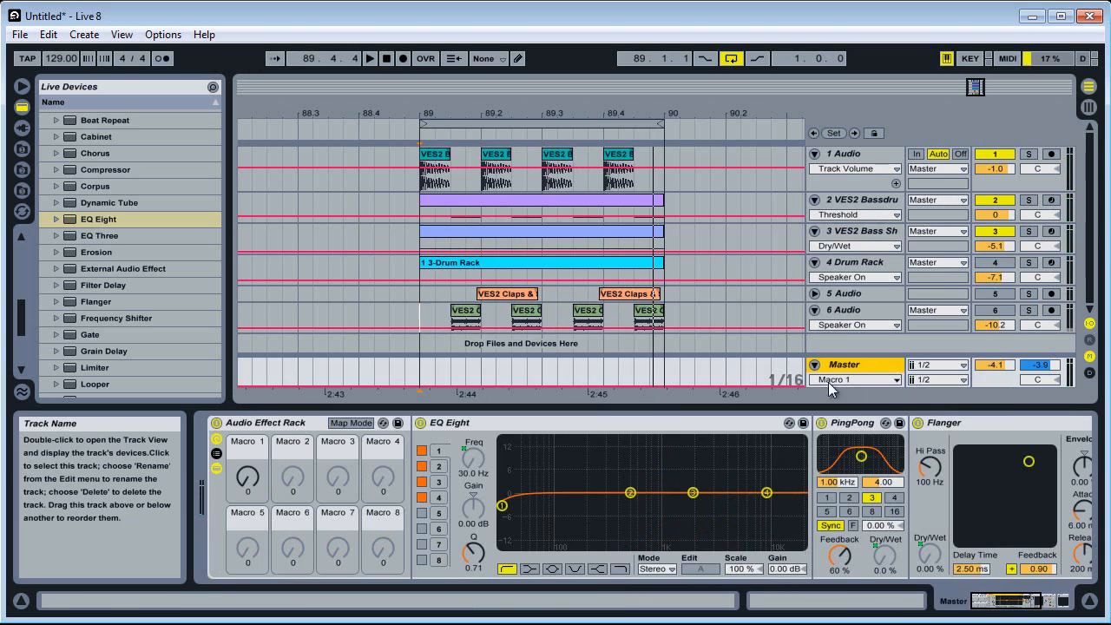
click(218, 454)
click(218, 453)
click(217, 440)
click(217, 439)
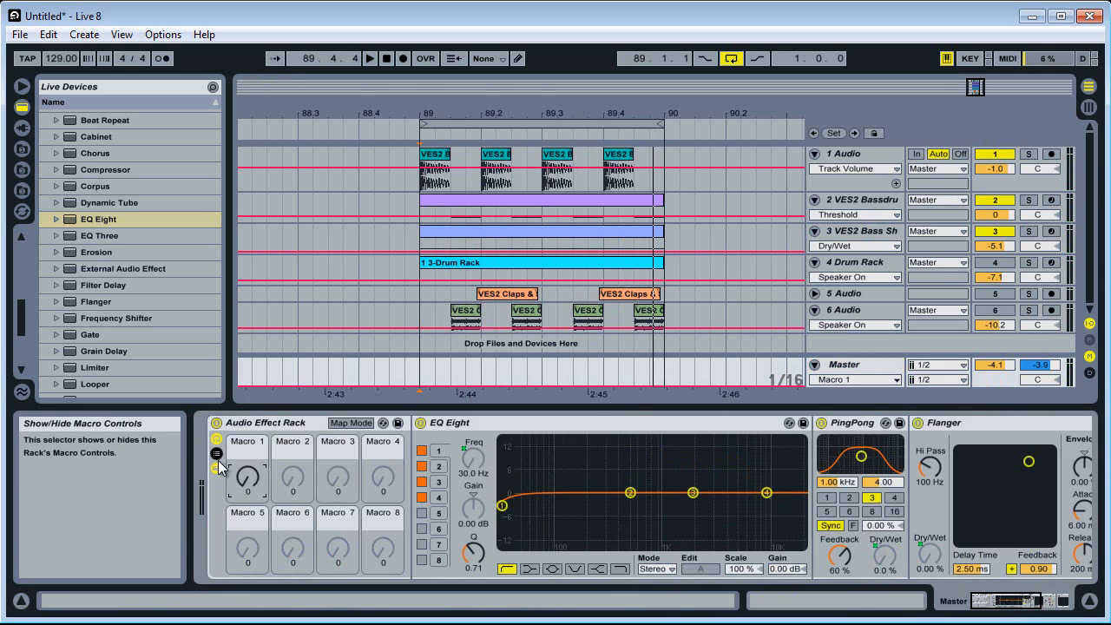
click(217, 469)
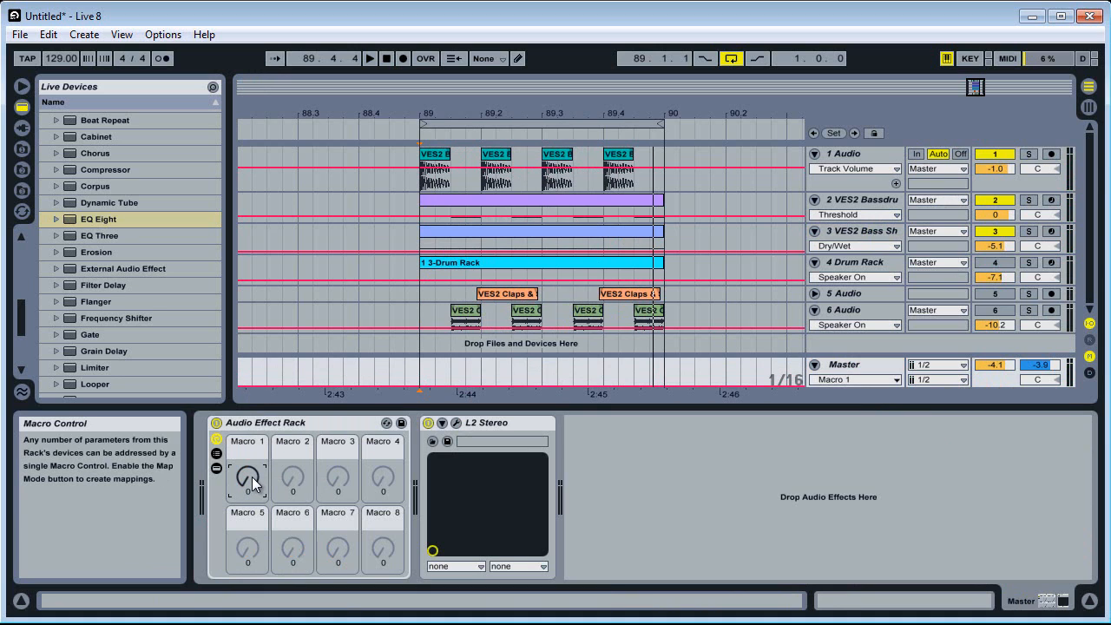
Audition the Master rack's Macro 1 sweep with the loop playing, bringing it back to 0
key(space)
drag(247, 487, 249, 486)
key(space)
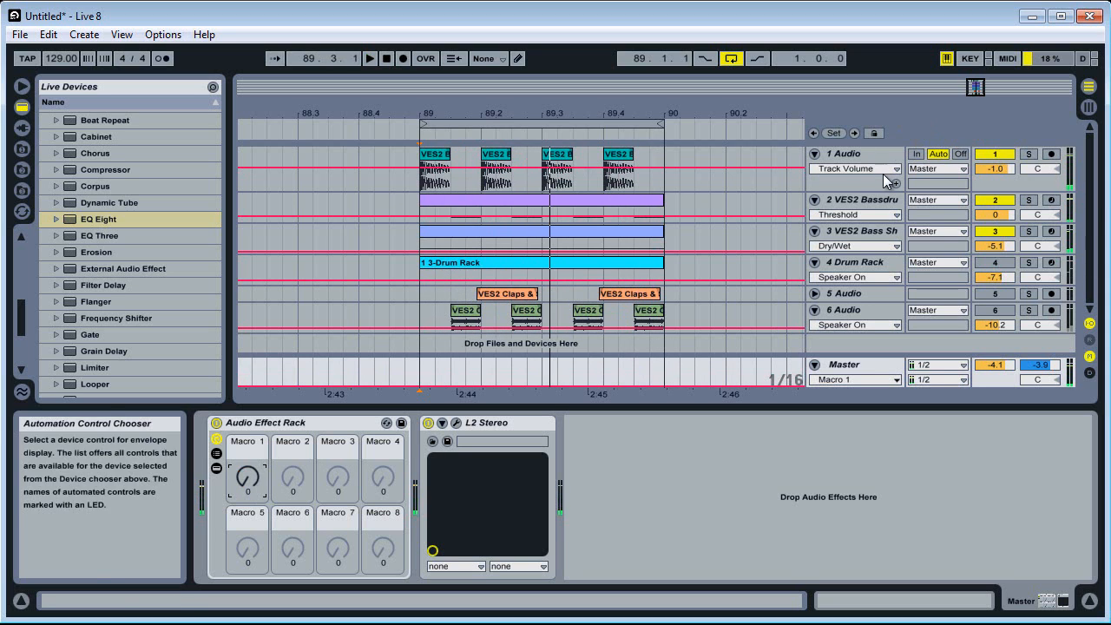
Activate tracks 5 Audio and 6 Audio, keeping the Drum Rack track muted
click(997, 262)
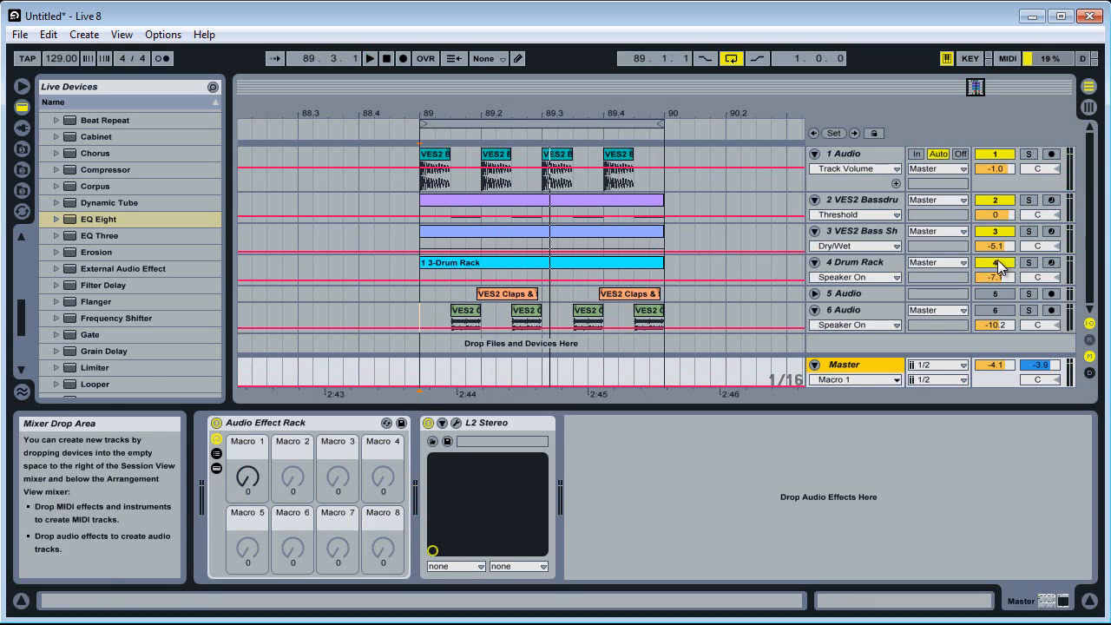
click(997, 262)
click(996, 294)
click(997, 311)
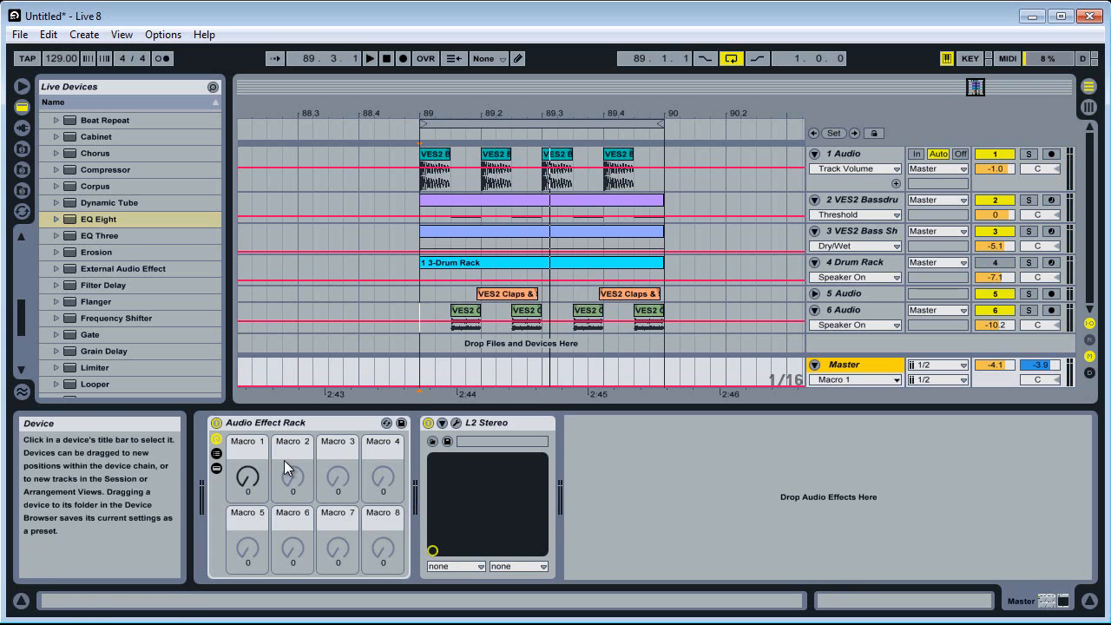
Draw Macro 1 automation on the Master as a ramp rising across bar 89 to 51, and play it back
click(252, 478)
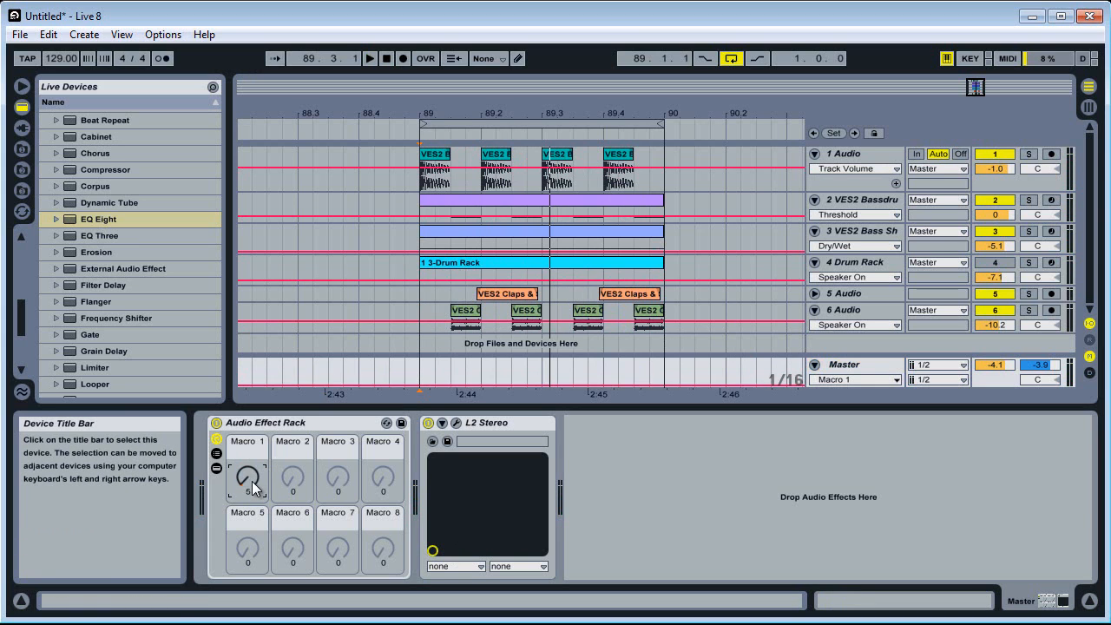
key(Delete)
drag(249, 481, 247, 481)
key(ctrl+b)
click(657, 373)
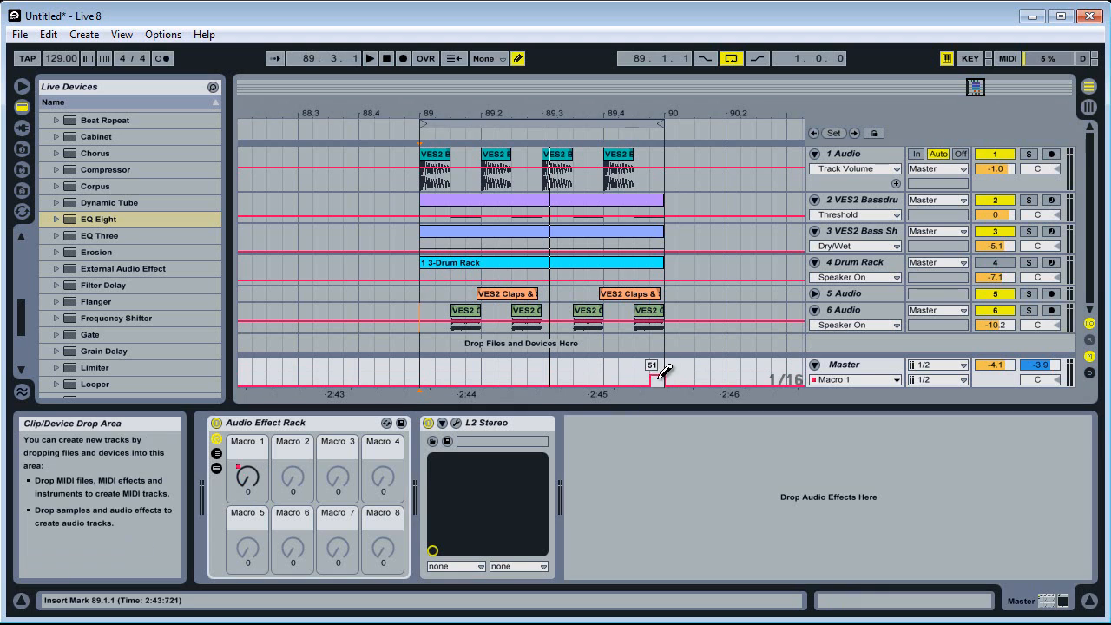
key(ctrl+b)
drag(653, 385, 434, 384)
key(space)
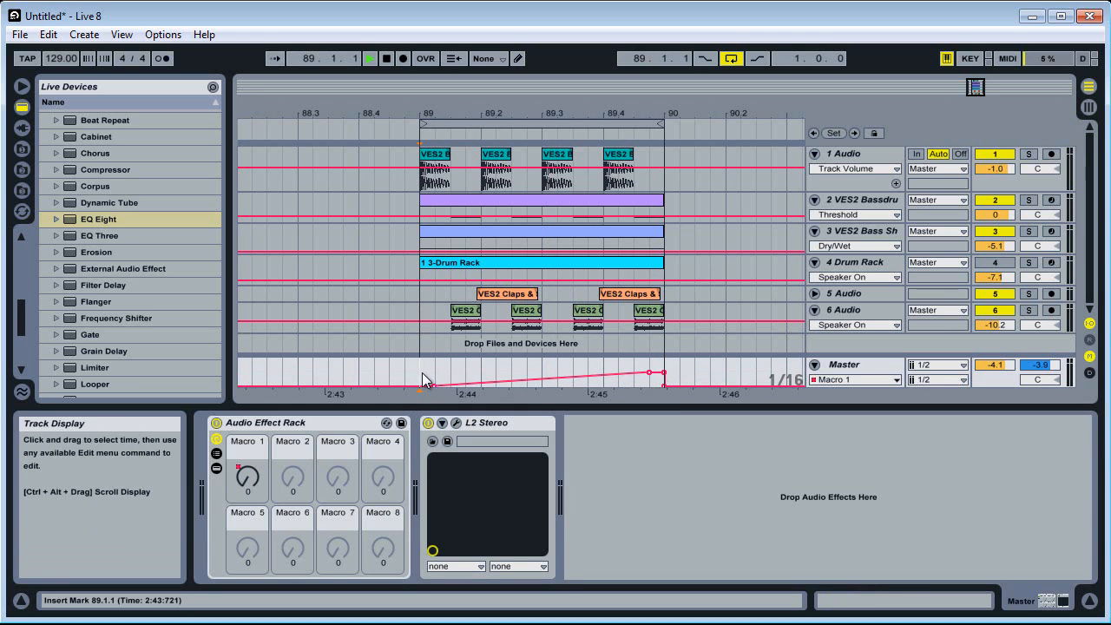
Delete the ramp's breakpoint before the bar end and lower its final peak to flatten the Macro 1 automation
double_click(650, 374)
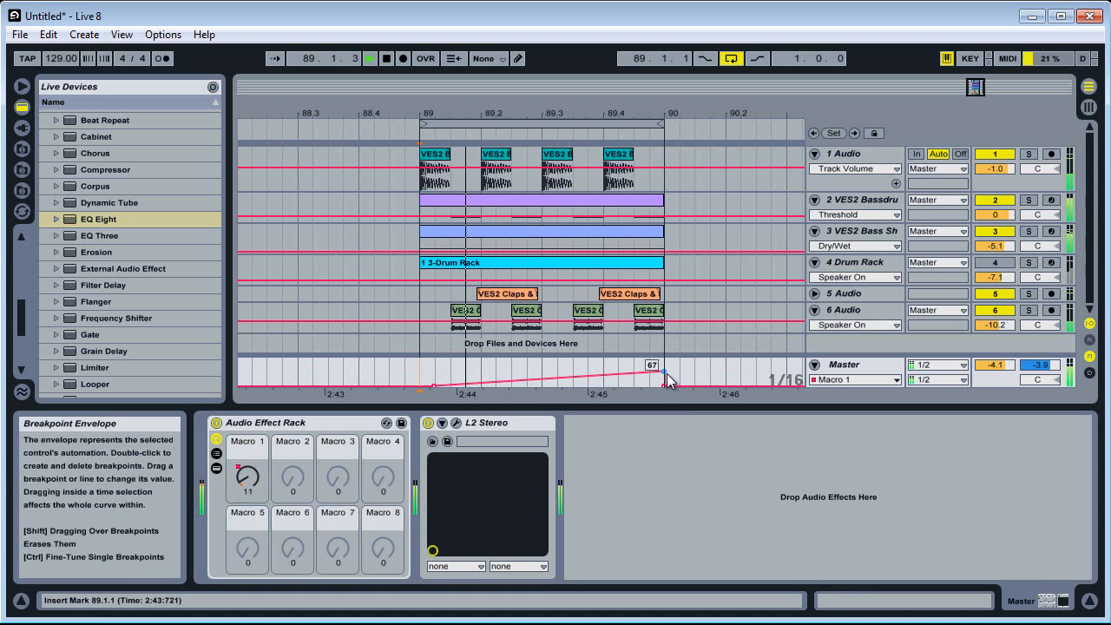
key(space)
drag(665, 374, 664, 386)
Insert Simple Delay followed by Reverb ahead of the Master's Audio Effect Rack and group the two devices
click(296, 423)
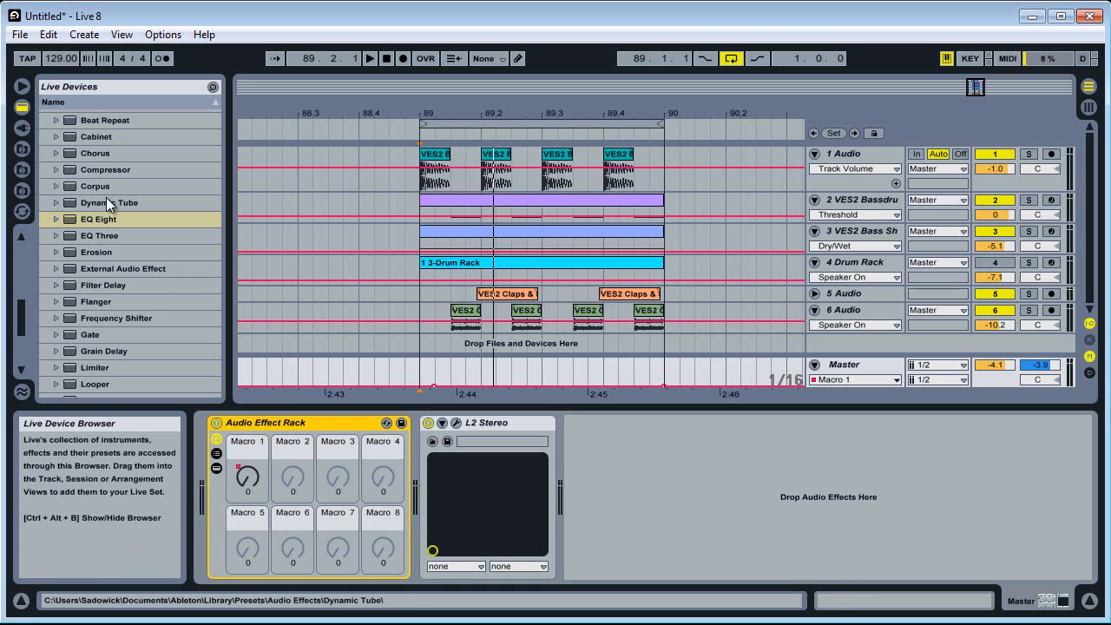
scroll(108, 310, down, 4)
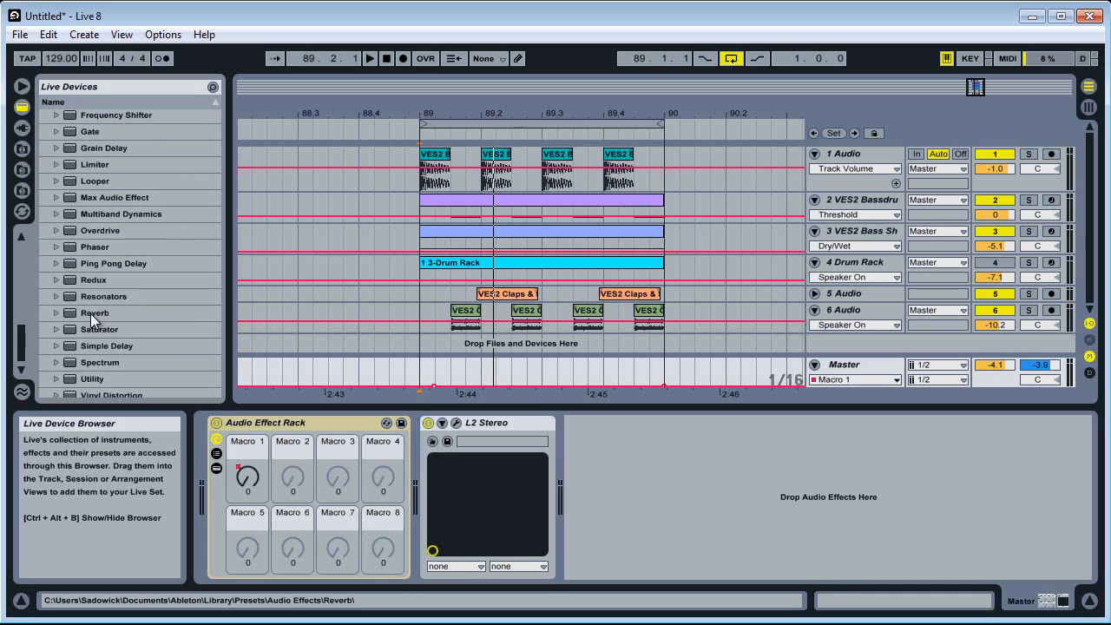
drag(91, 314, 236, 533)
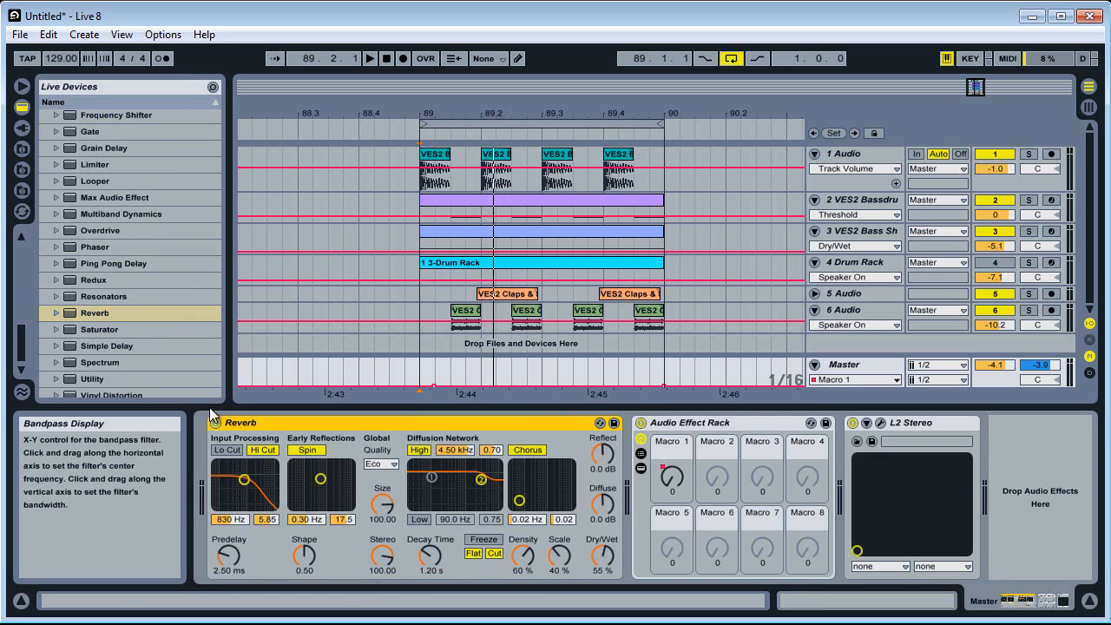
drag(99, 343, 205, 486)
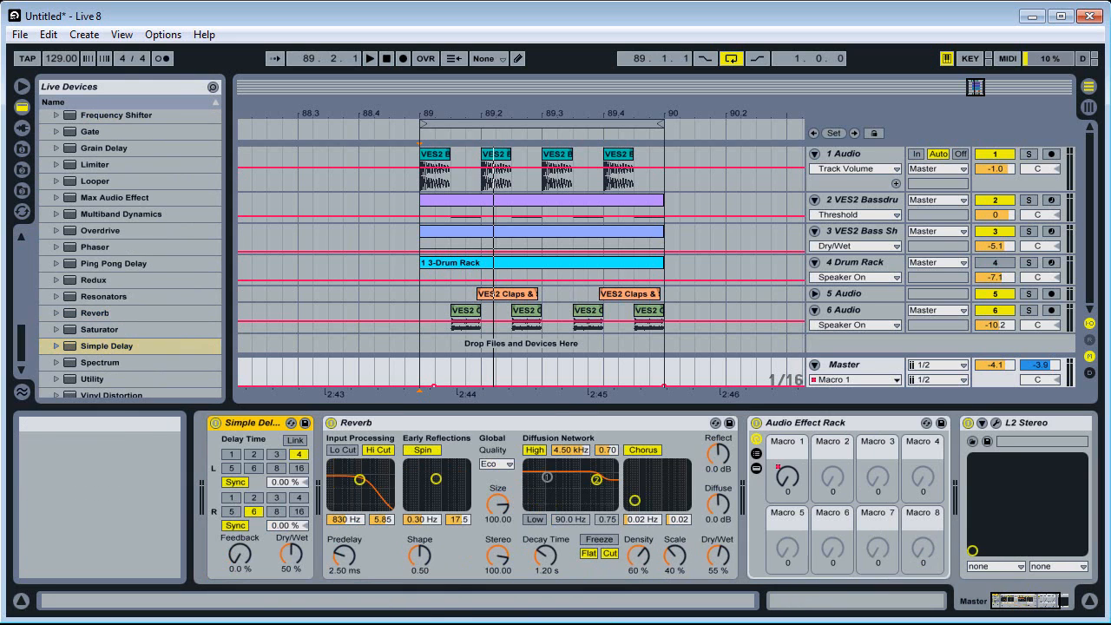
right_click(393, 422)
click(449, 502)
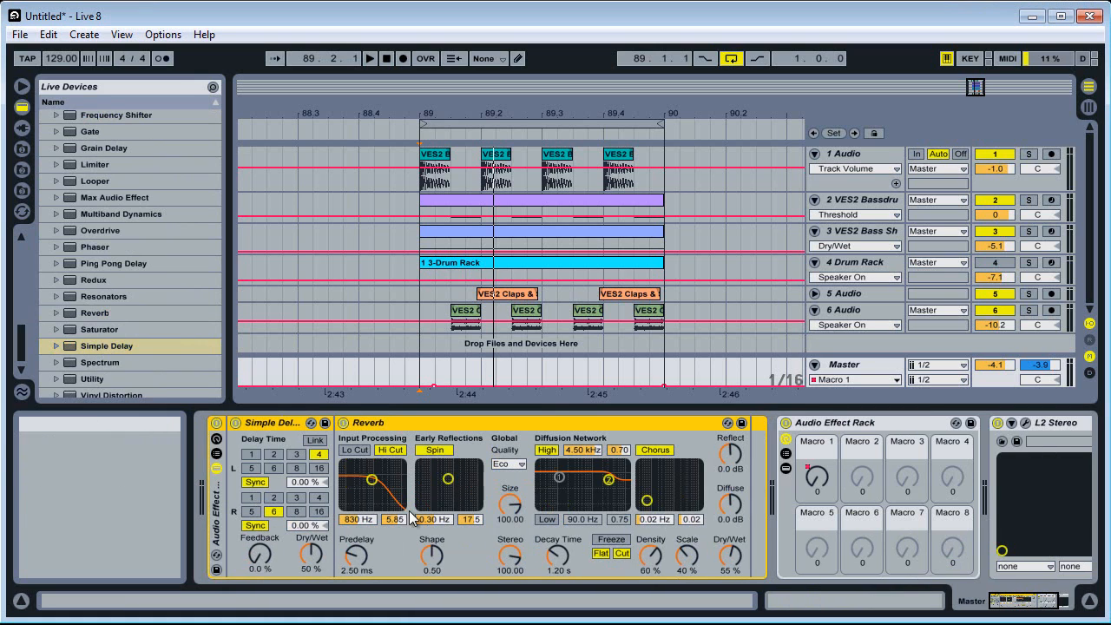
Map the Dry/Wet controls of Simple Delay and Reverb to Macro 1 of their new rack
right_click(311, 549)
click(365, 624)
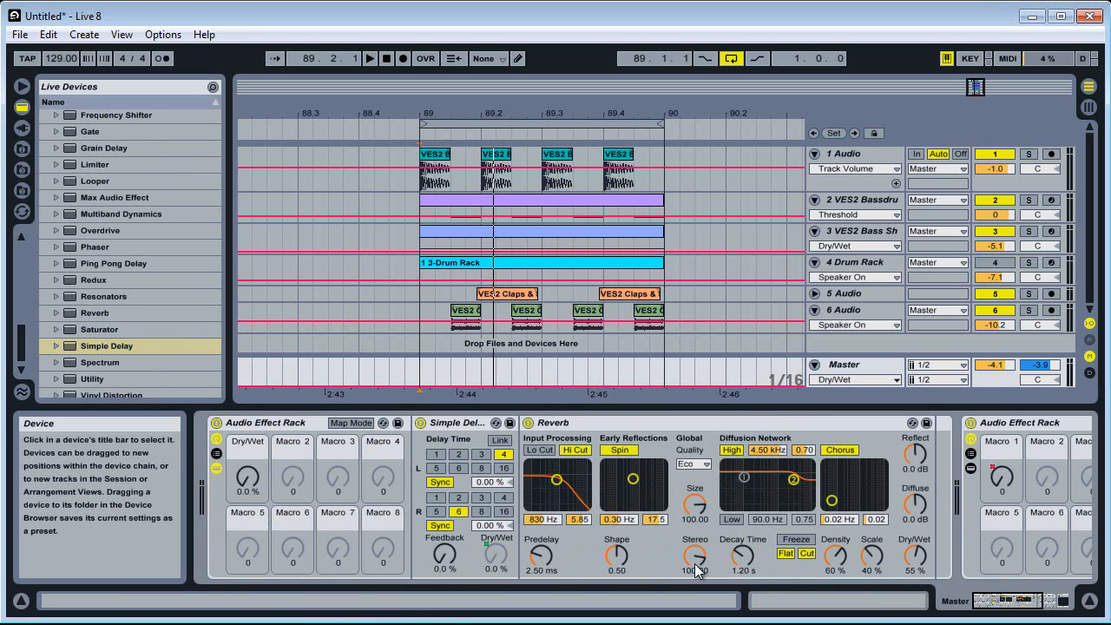
right_click(922, 559)
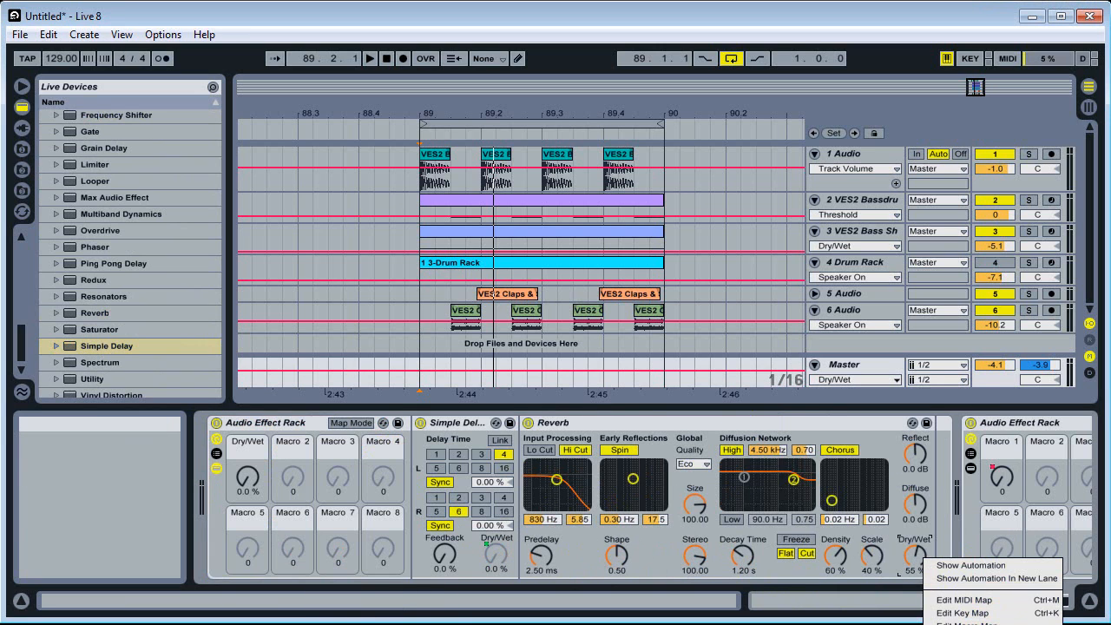
click(972, 624)
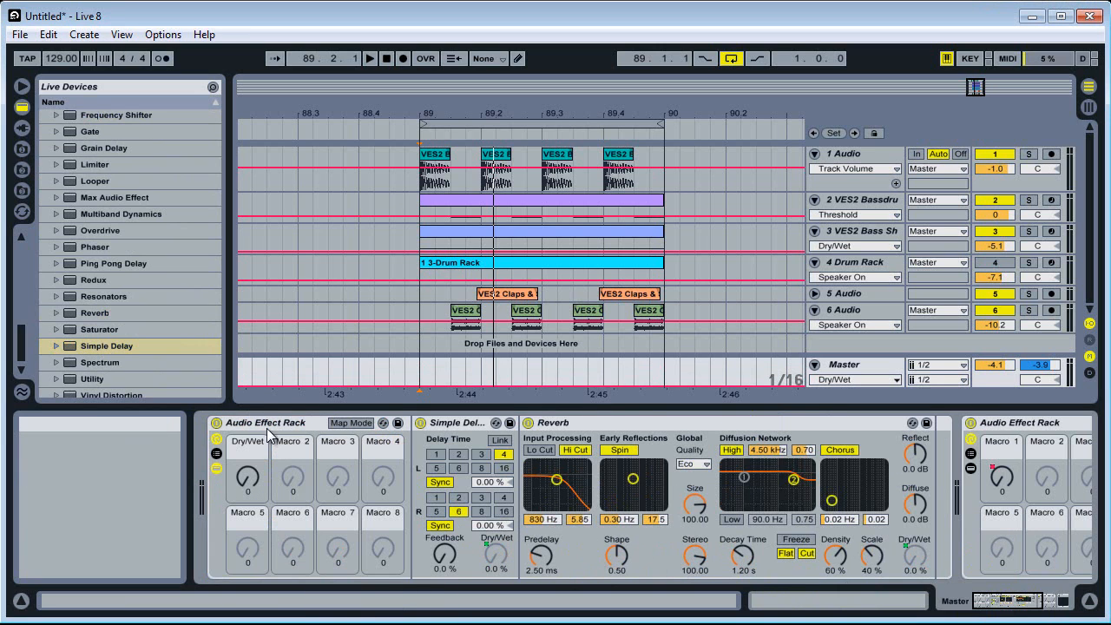
Collapse the delay and reverb rack and group it with the existing Audio Effect Rack into one outer rack
click(216, 468)
click(265, 426)
shift+click(482, 423)
right_click(481, 423)
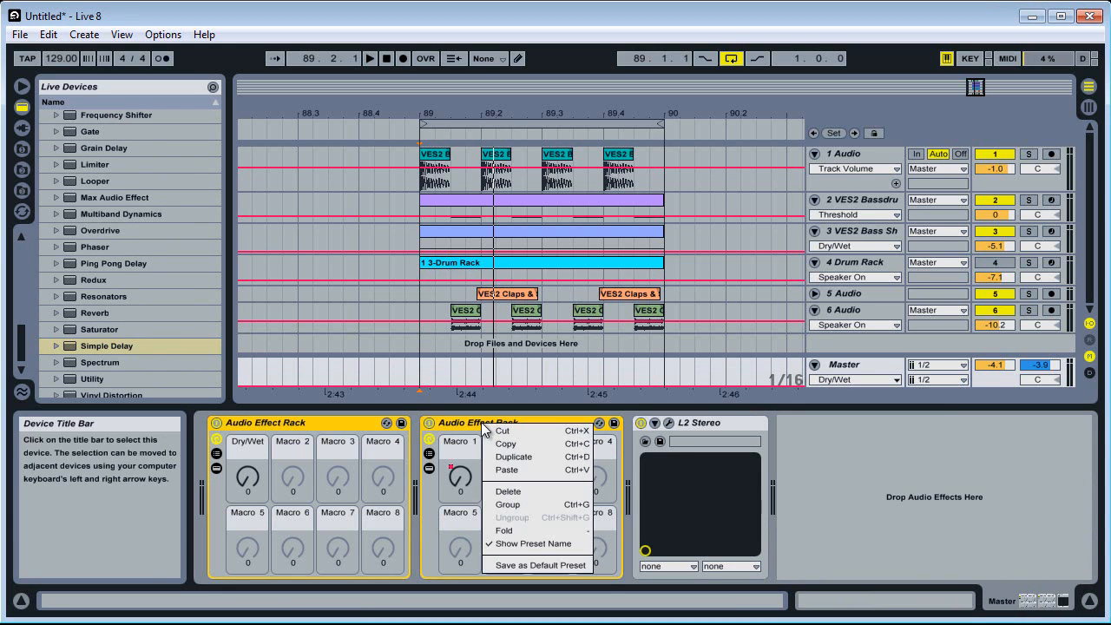
click(537, 503)
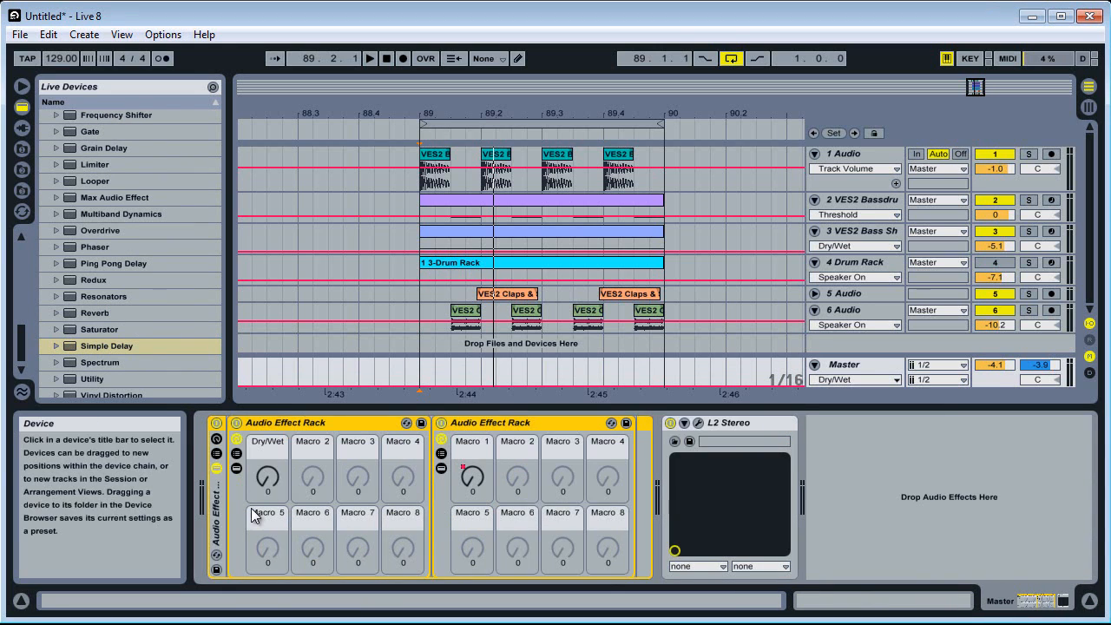
Show the outer rack's macros and map the first macro of both nested racks to its Macro 1
click(216, 453)
right_click(452, 476)
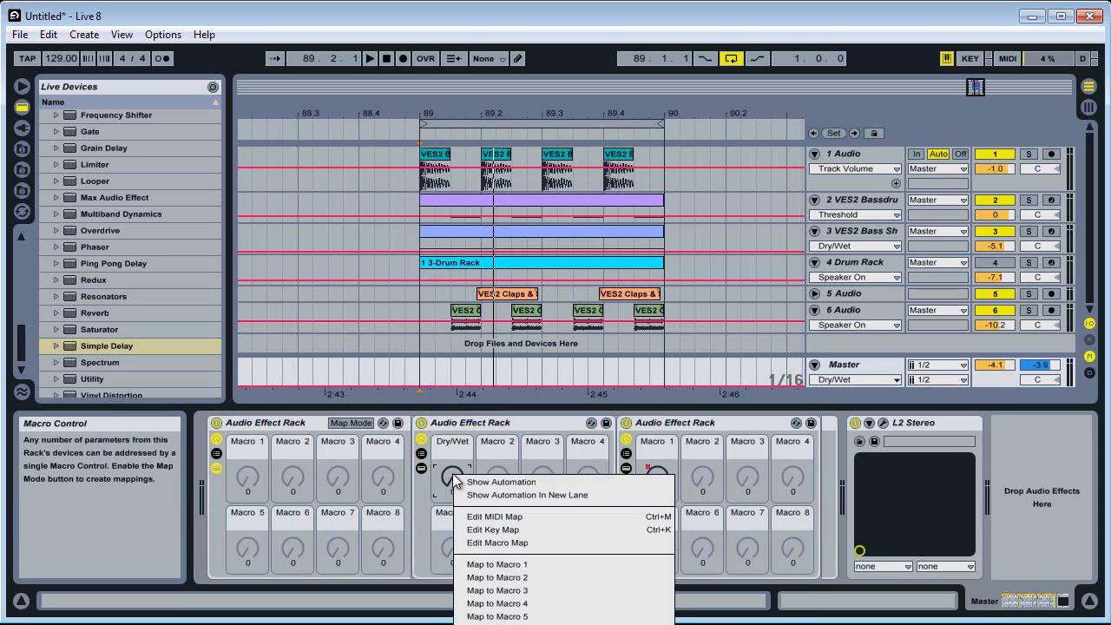
click(504, 566)
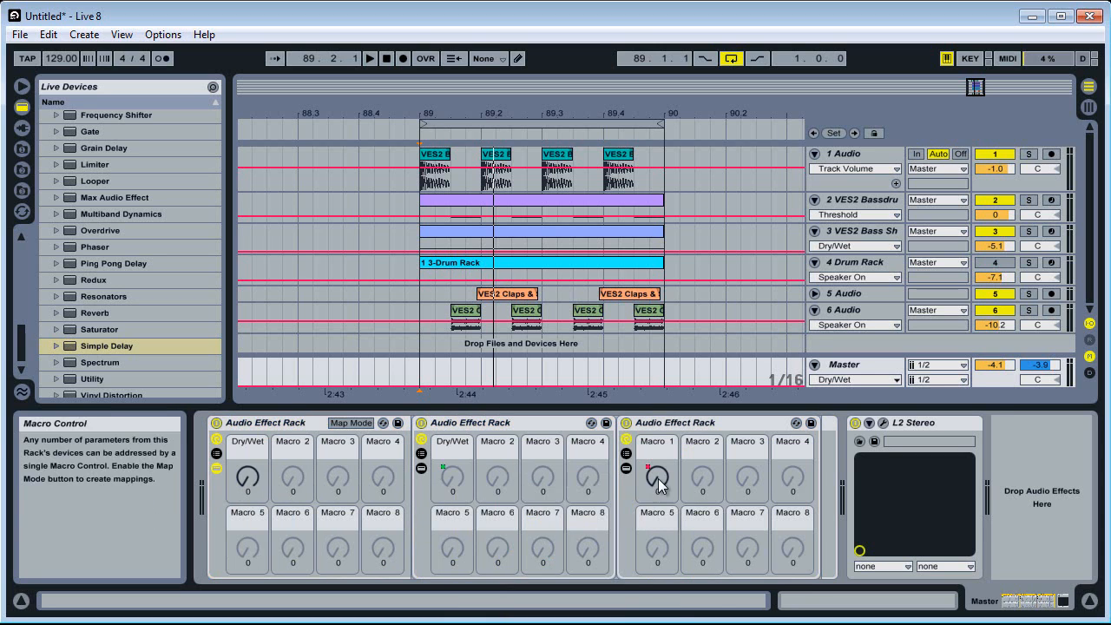
right_click(659, 476)
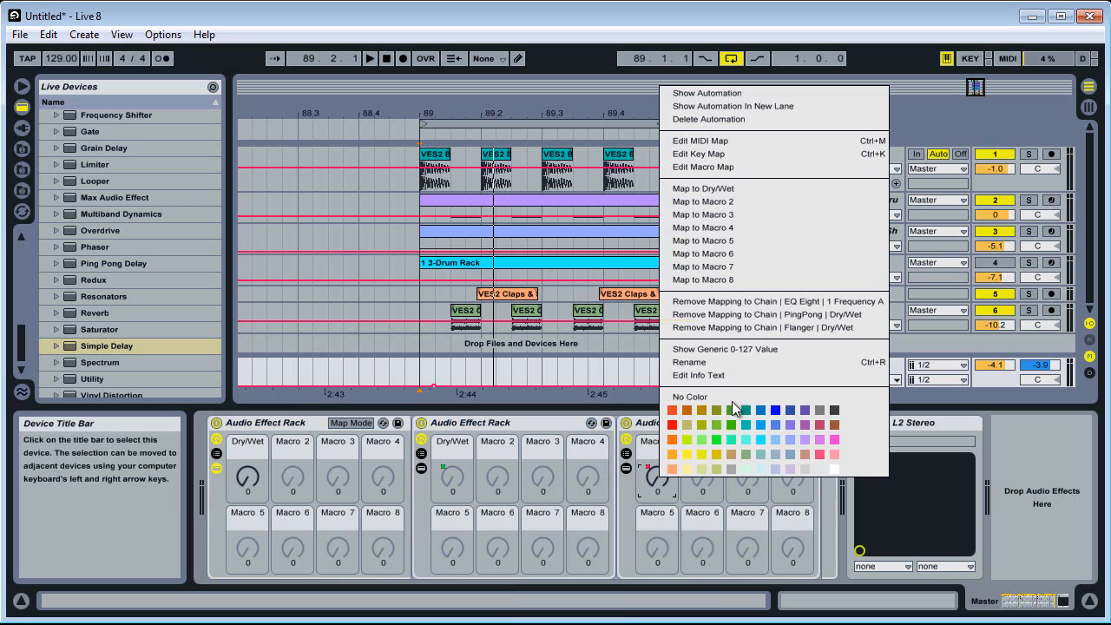
click(732, 190)
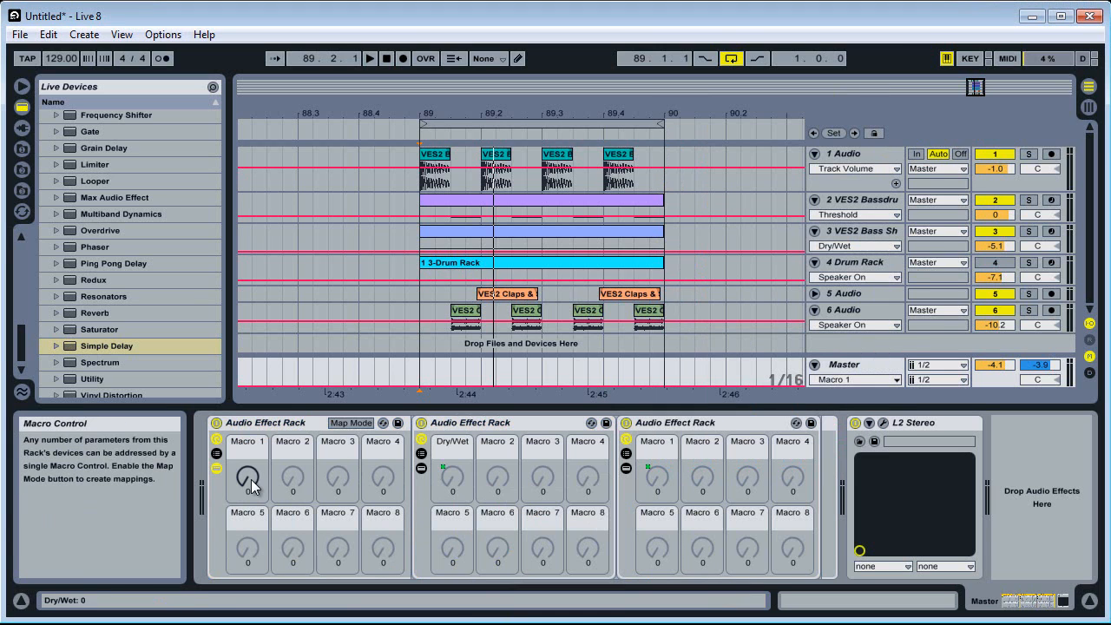
Audition the outer rack's Macro 1 sweep with the loop playing
key(space)
mouse_move(252, 486)
mouse_down()
mouse_move(252, 453)
mouse_move(252, 489)
mouse_up()
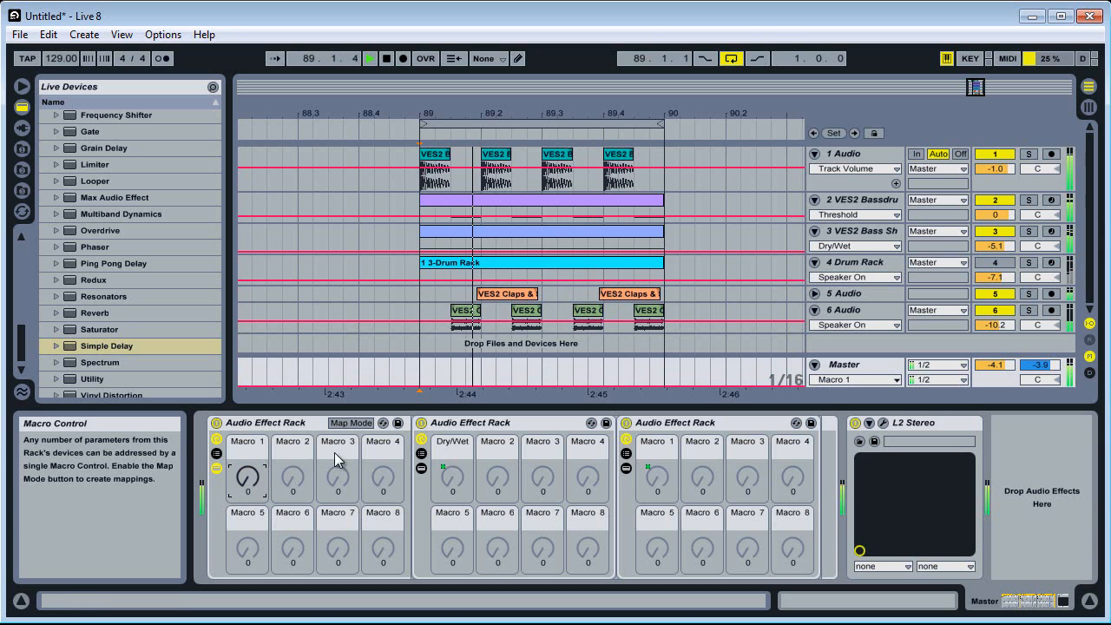
key(space)
Hide the nested racks inside the outer rack and set its Macro 1 to 53
click(216, 468)
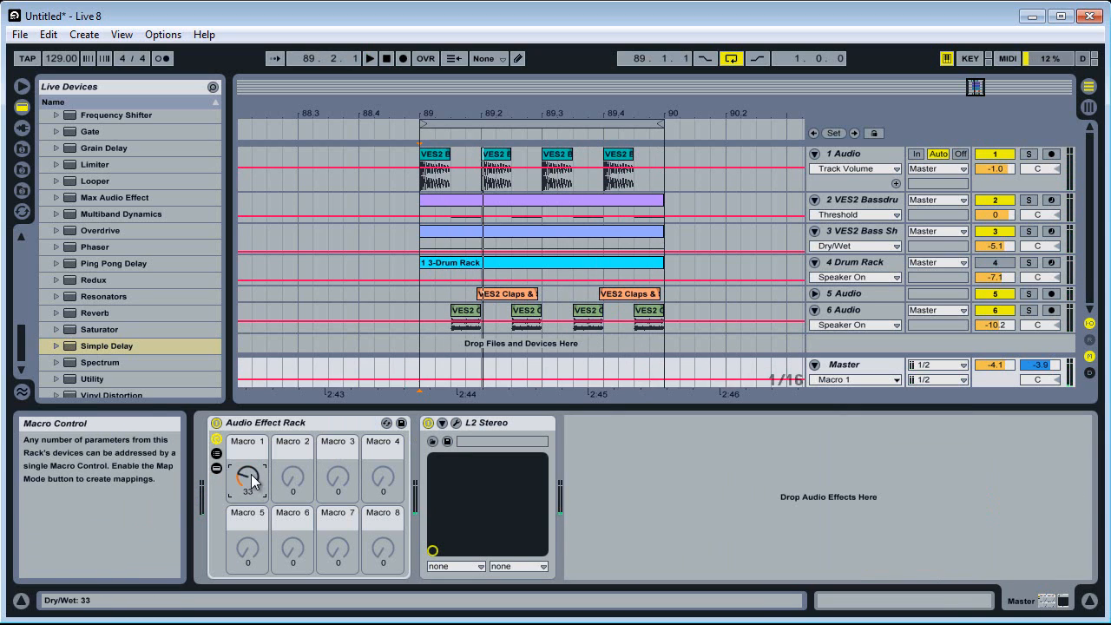
drag(252, 484, 252, 486)
click(264, 425)
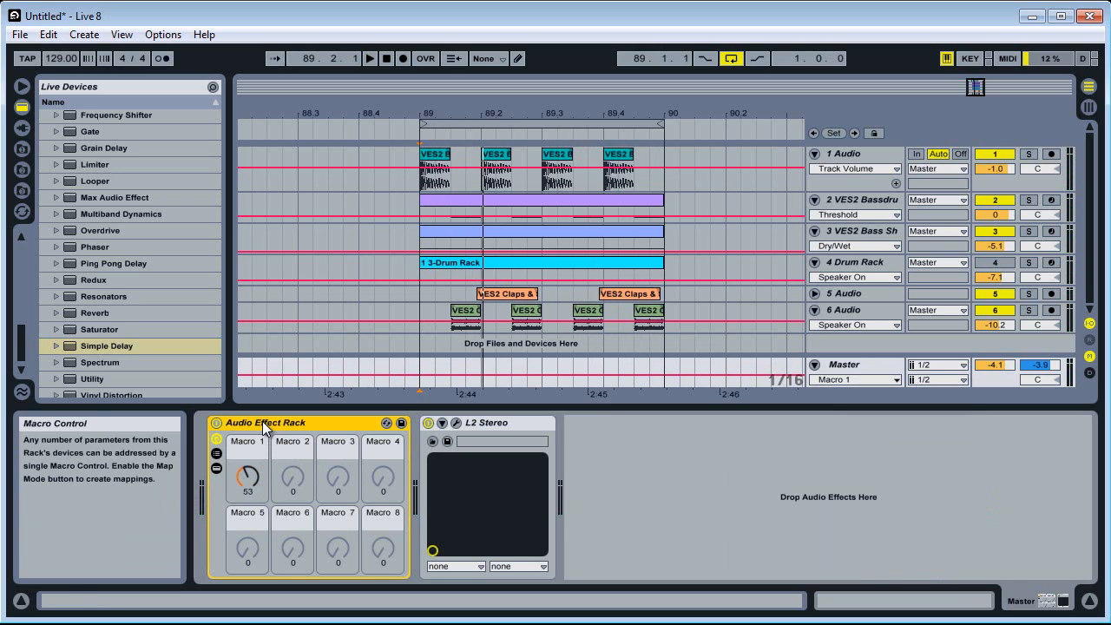
Duplicate the Audio Effect Rack on the Master track twice and group the three racks into one outer rack
key(ctrl+d)
key(ctrl+d)
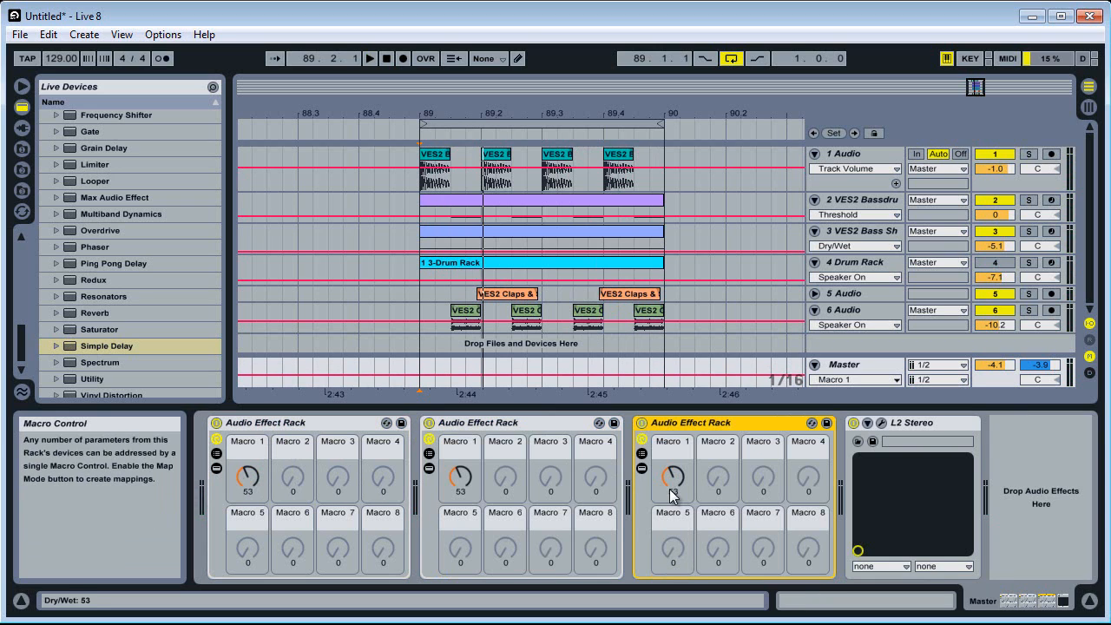
key(Left)
key(Left)
shift+click(717, 423)
right_click(717, 423)
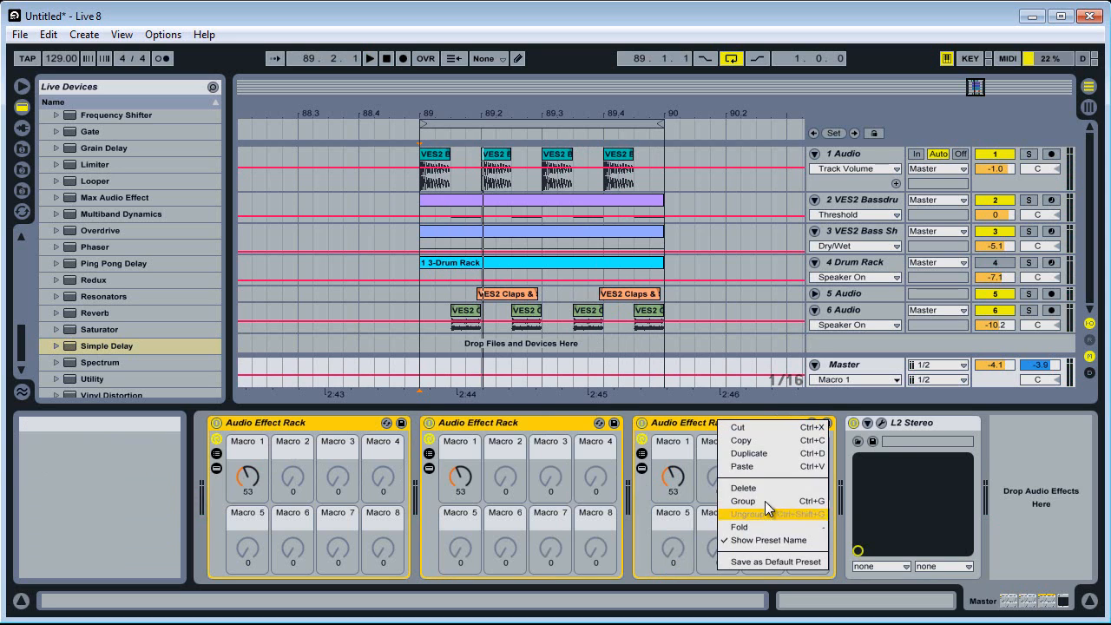
click(756, 503)
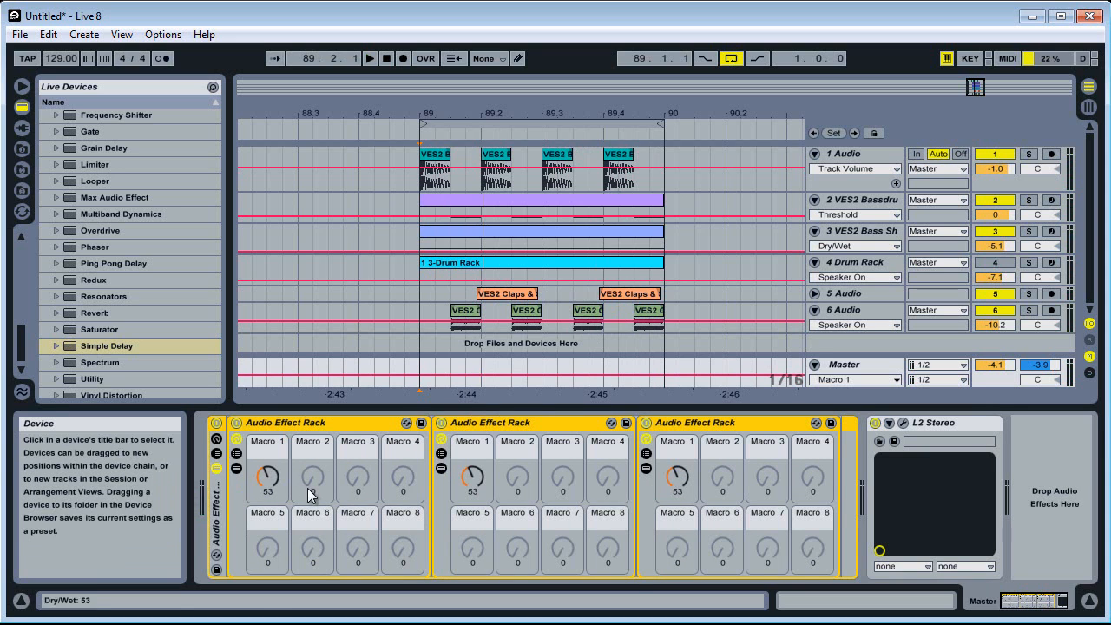
Show the new outer rack's macros and map Macro 1 of all three nested racks to its Macro 1
right_click(267, 469)
click(323, 573)
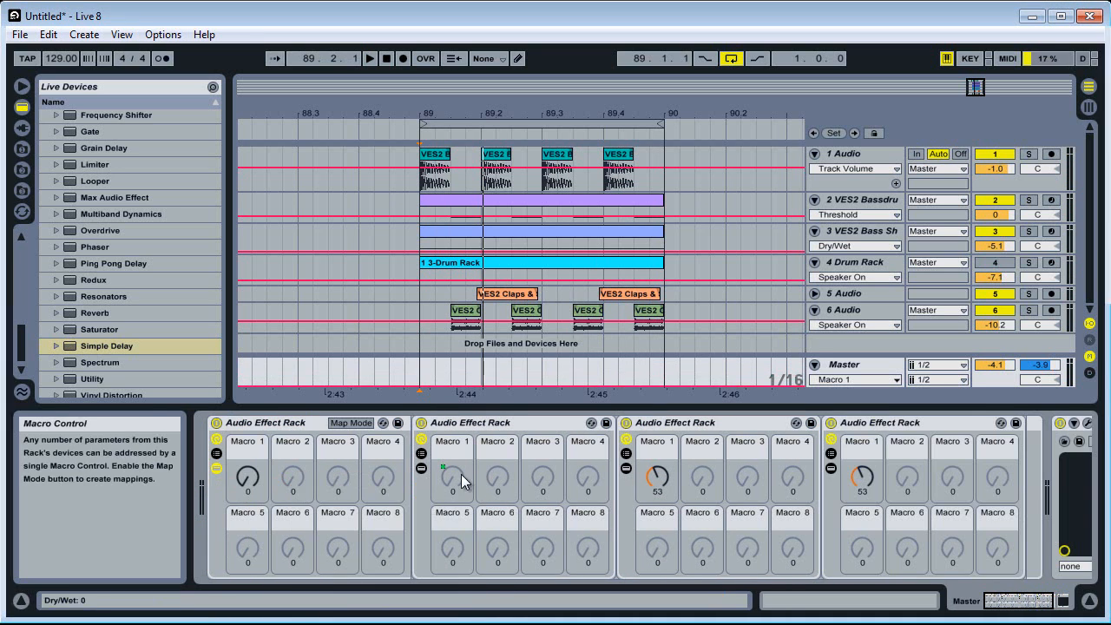
right_click(462, 475)
click(508, 580)
right_click(660, 477)
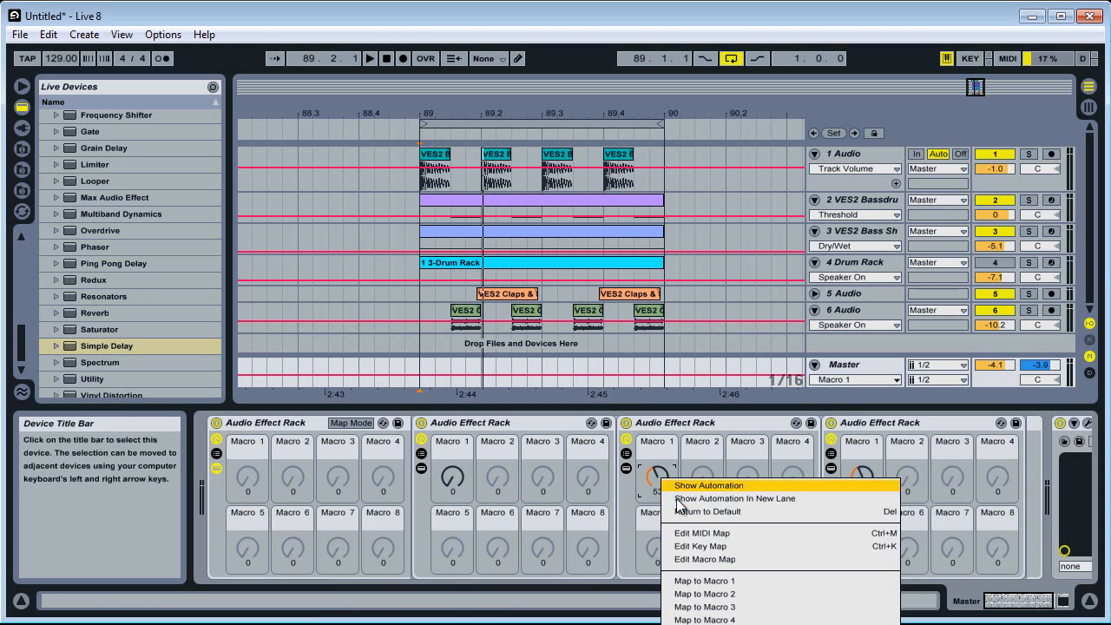
click(708, 581)
right_click(863, 477)
click(886, 581)
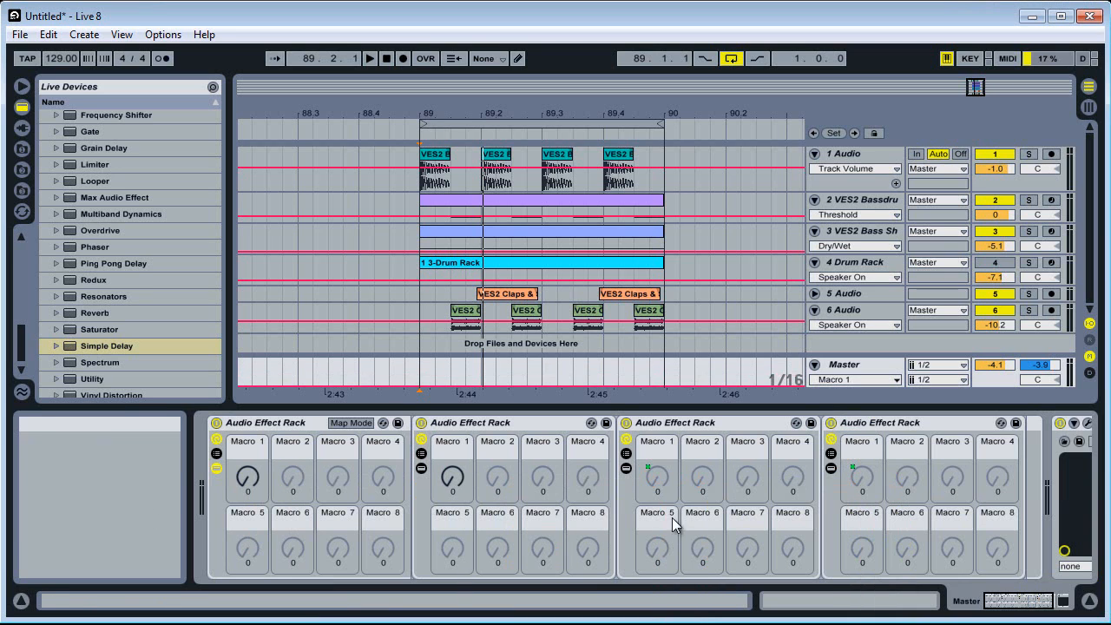
click(248, 477)
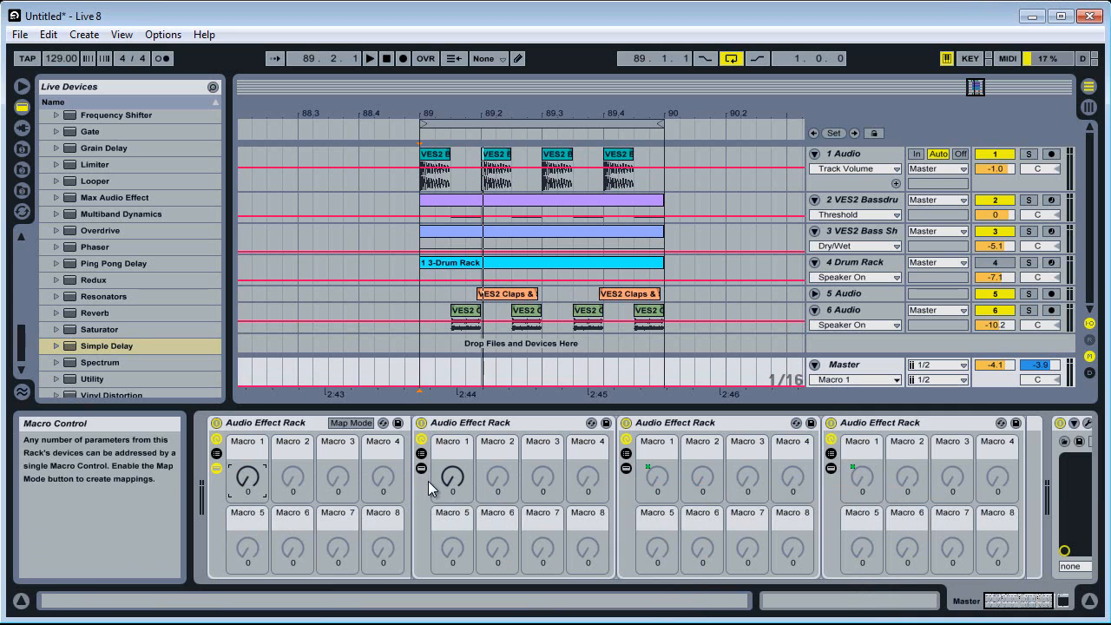
right_click(454, 477)
click(569, 571)
Audition the new outer rack's Macro 1 sweep over the playing loop and hide its three nested racks
key(space)
drag(243, 484, 243, 522)
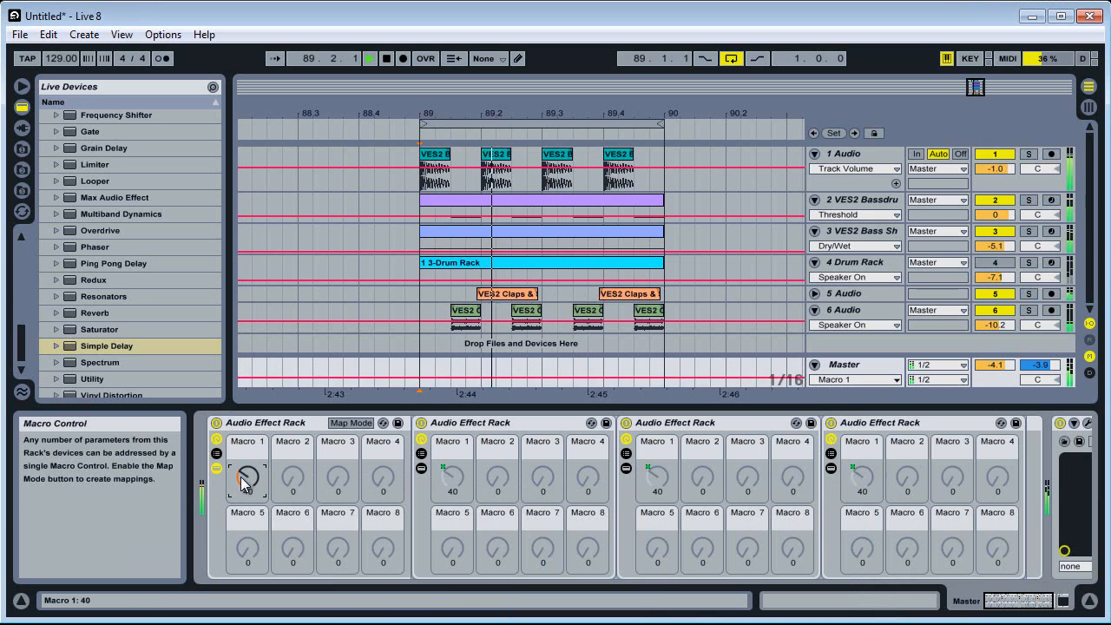
scroll(244, 483, up, 10)
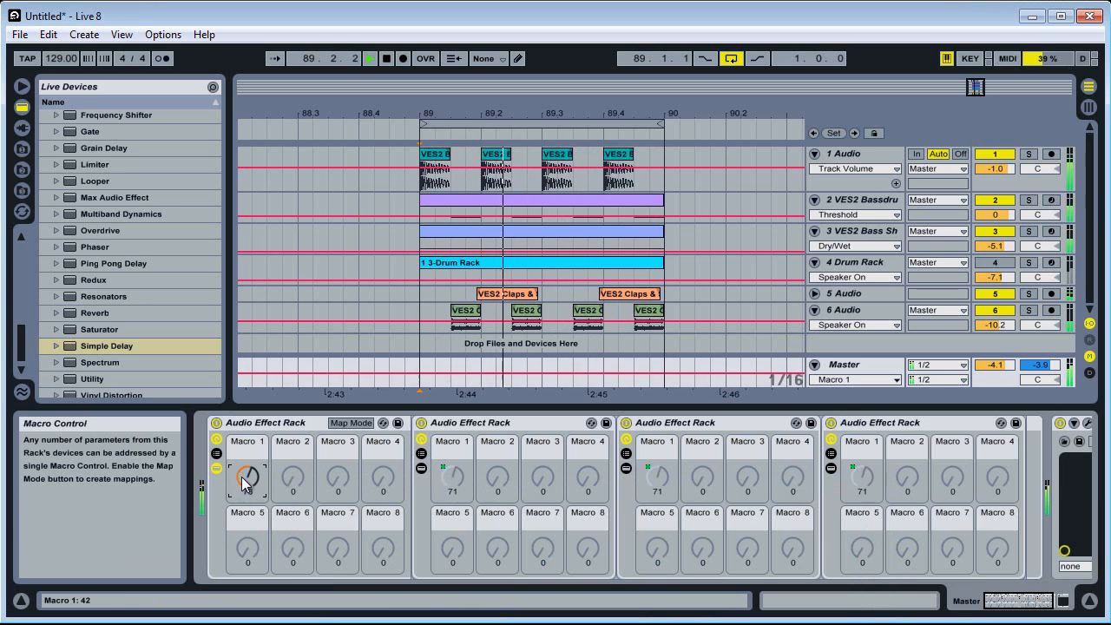
scroll(244, 484, down, 20)
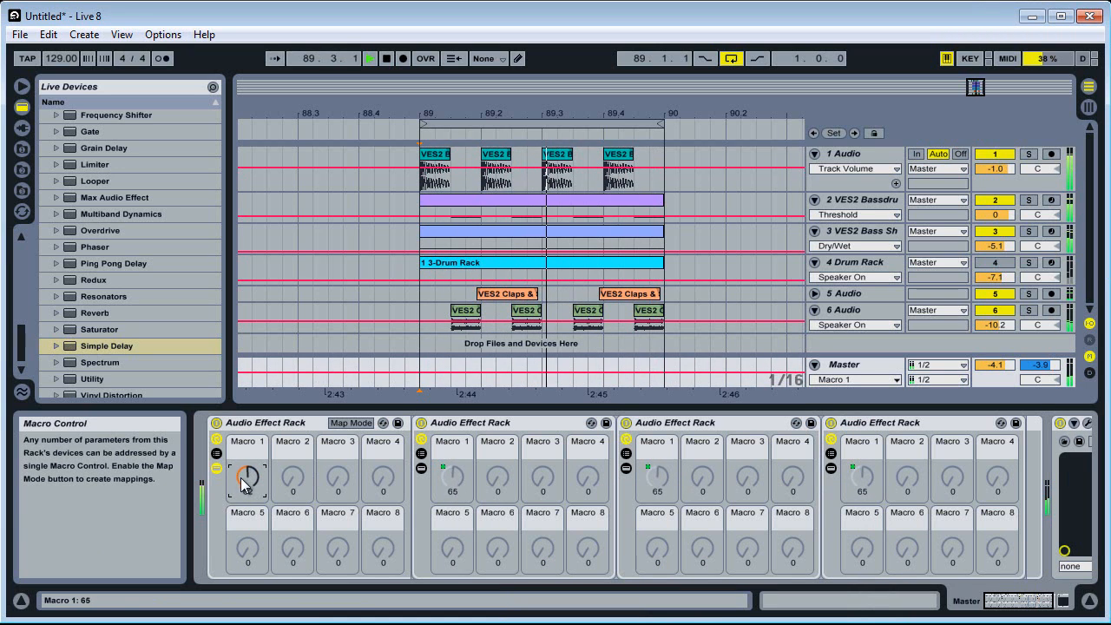
scroll(244, 484, up, 4)
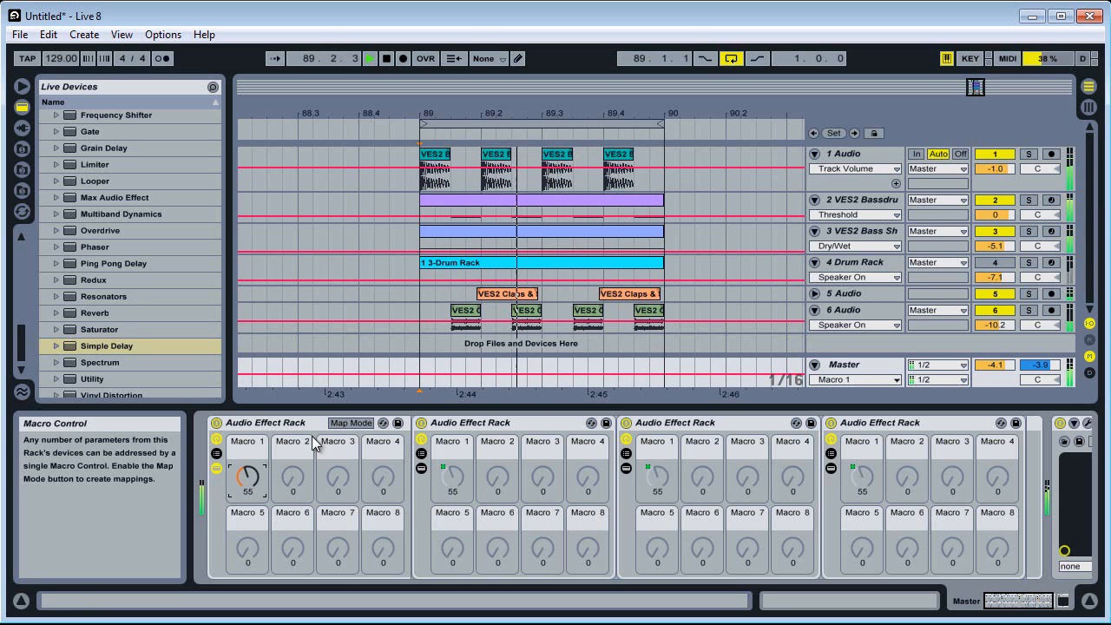
click(217, 468)
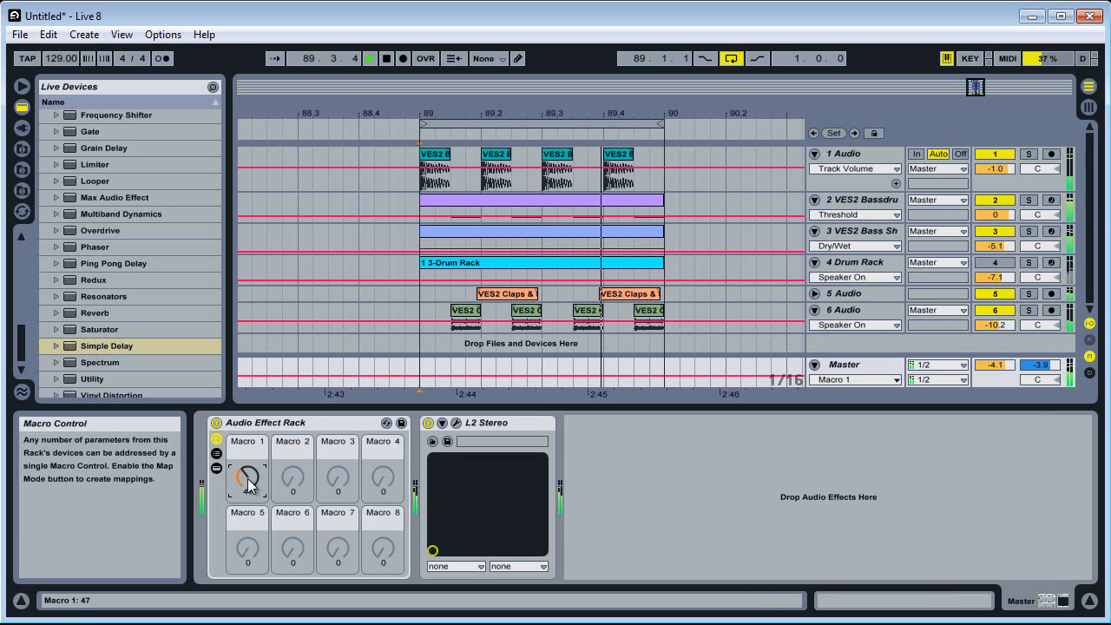